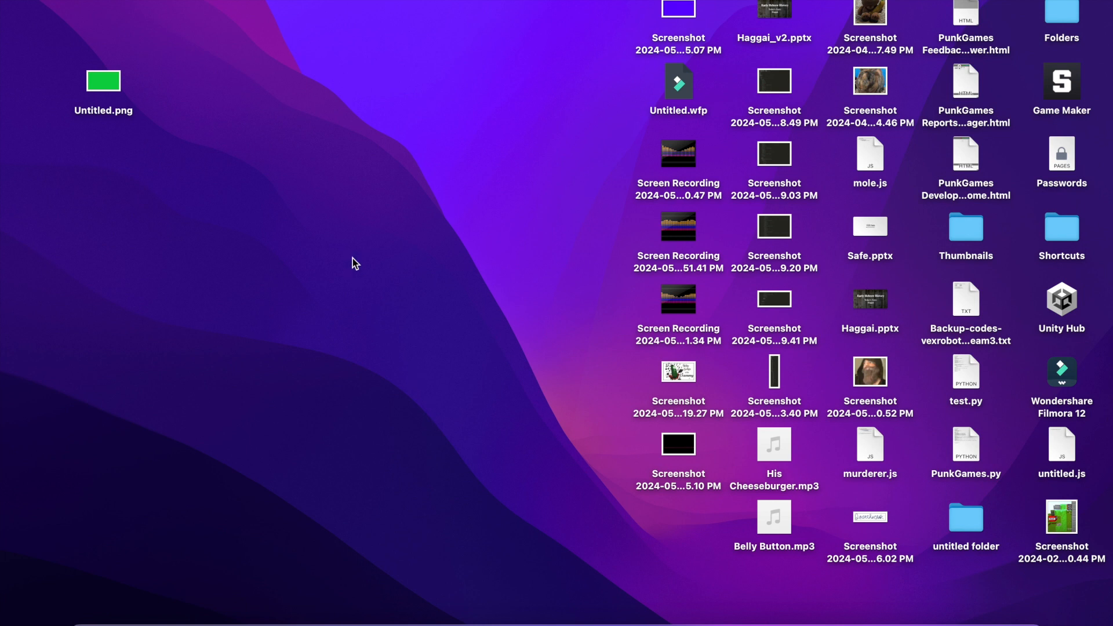
# Launch iMovie from the system search and close its App Store page.
pyautogui.press('super+space')
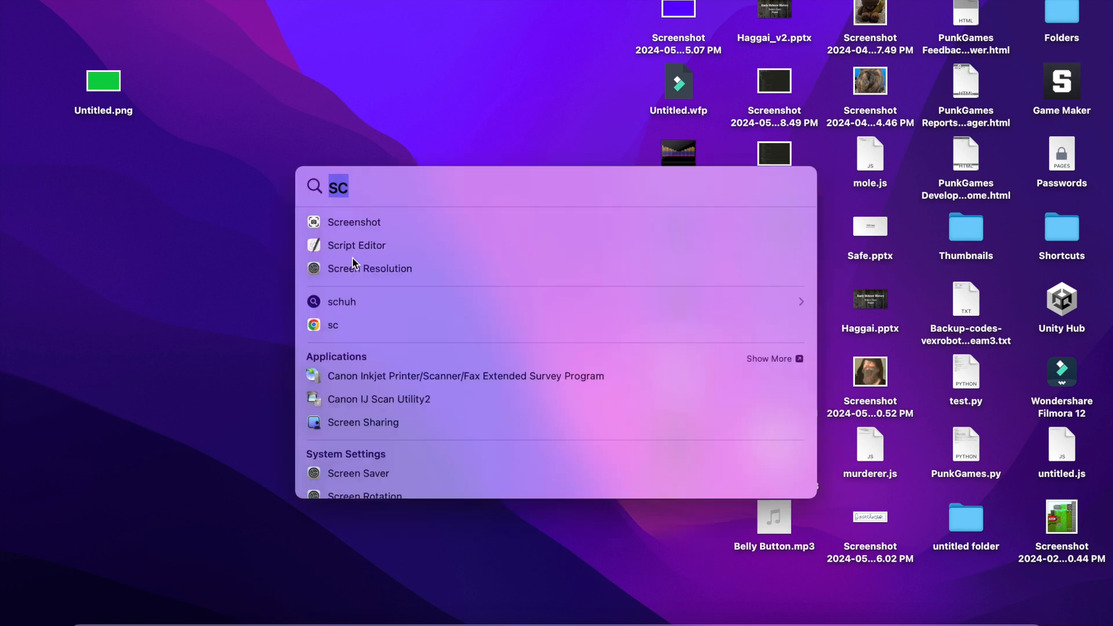
pyautogui.write('imove')
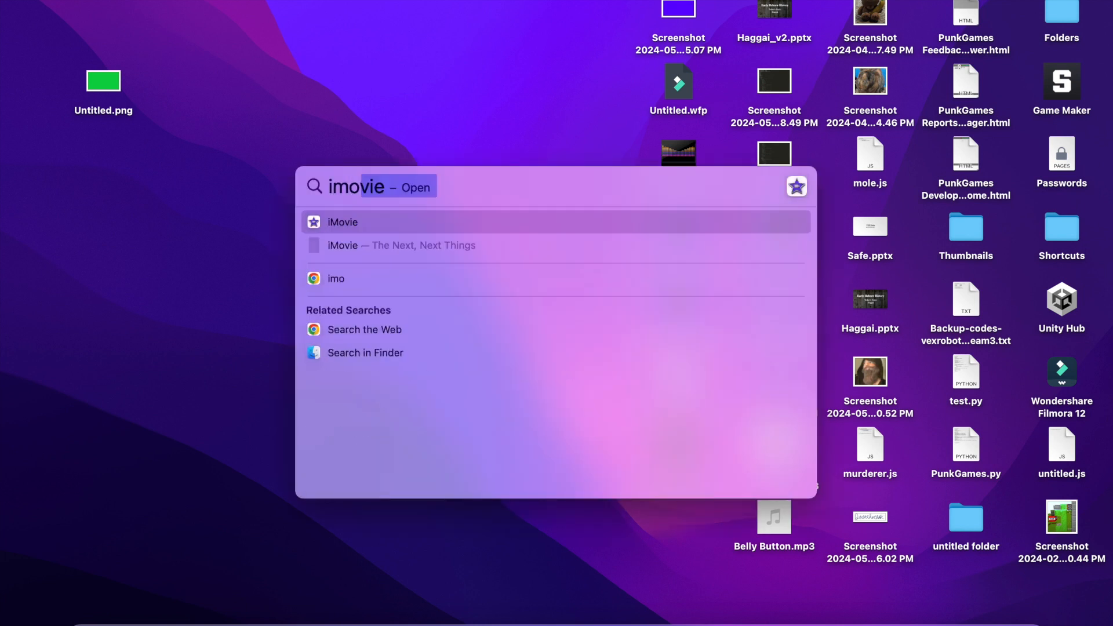
pyautogui.click(347, 222)
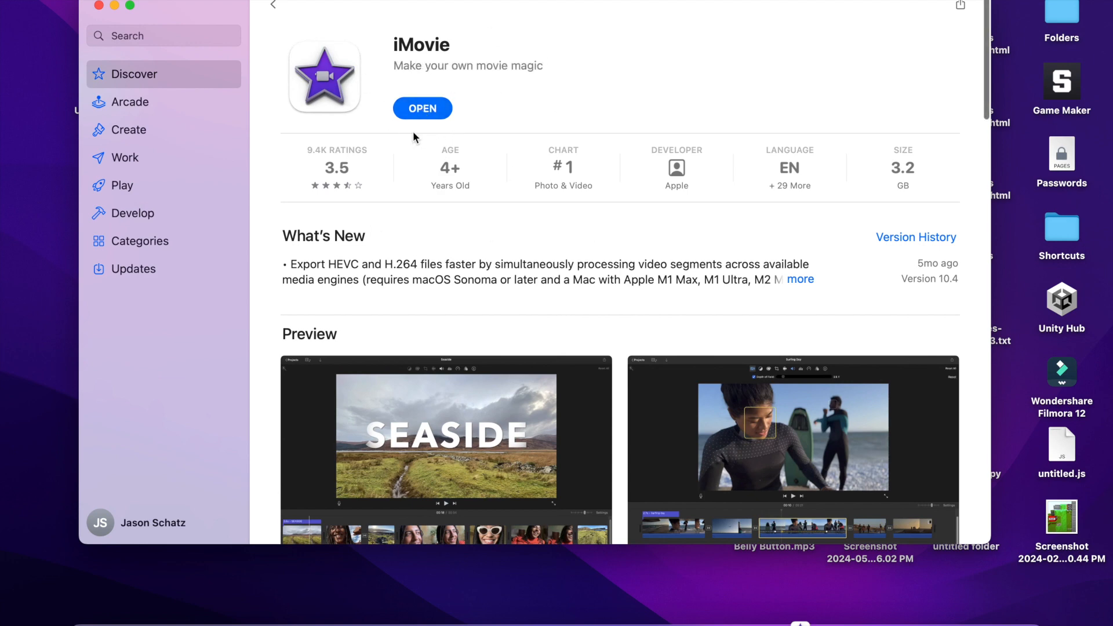
pyautogui.click(98, 6)
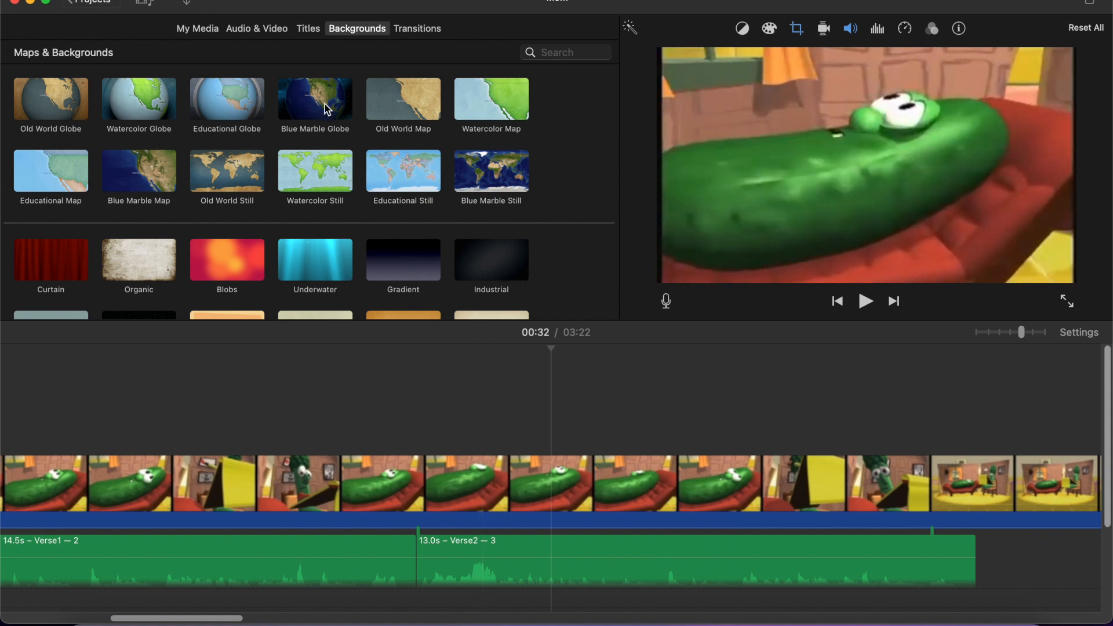
# Leave the open Mom project and create a new Movie project from the projects overview.
pyautogui.click(94, 3)
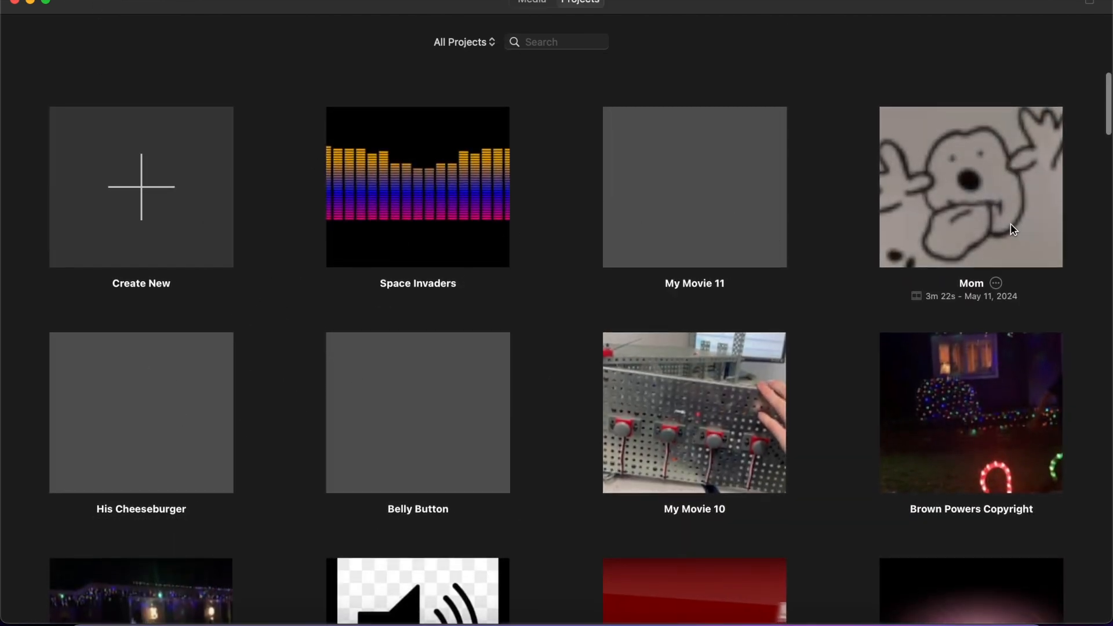
pyautogui.scroll(-15, 902, 365)
pyautogui.scroll(15, 904, 371)
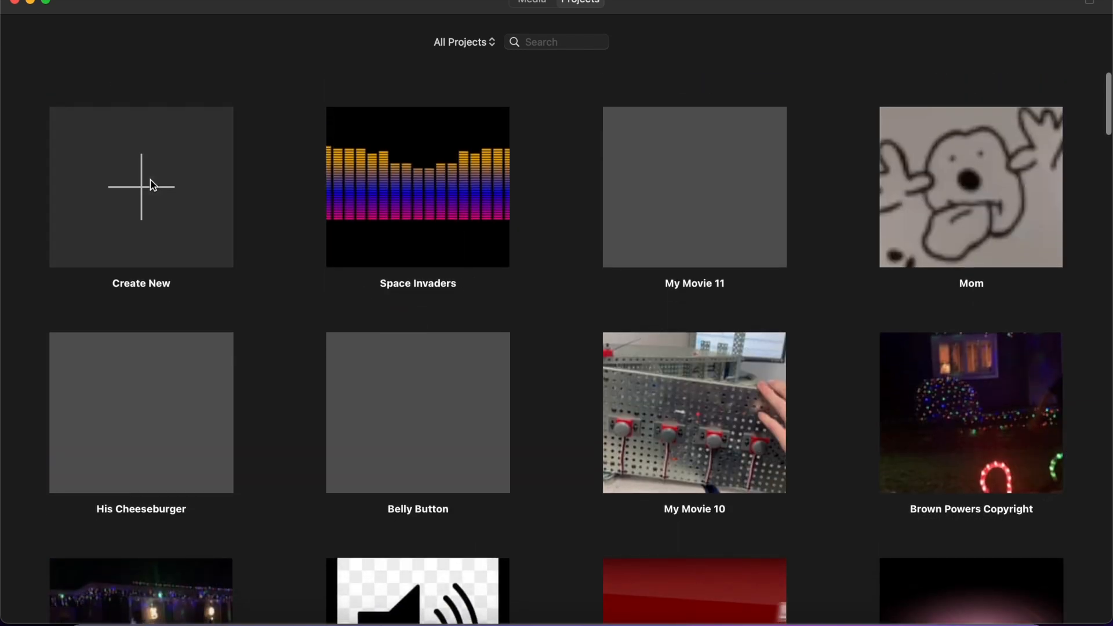
pyautogui.click(152, 184)
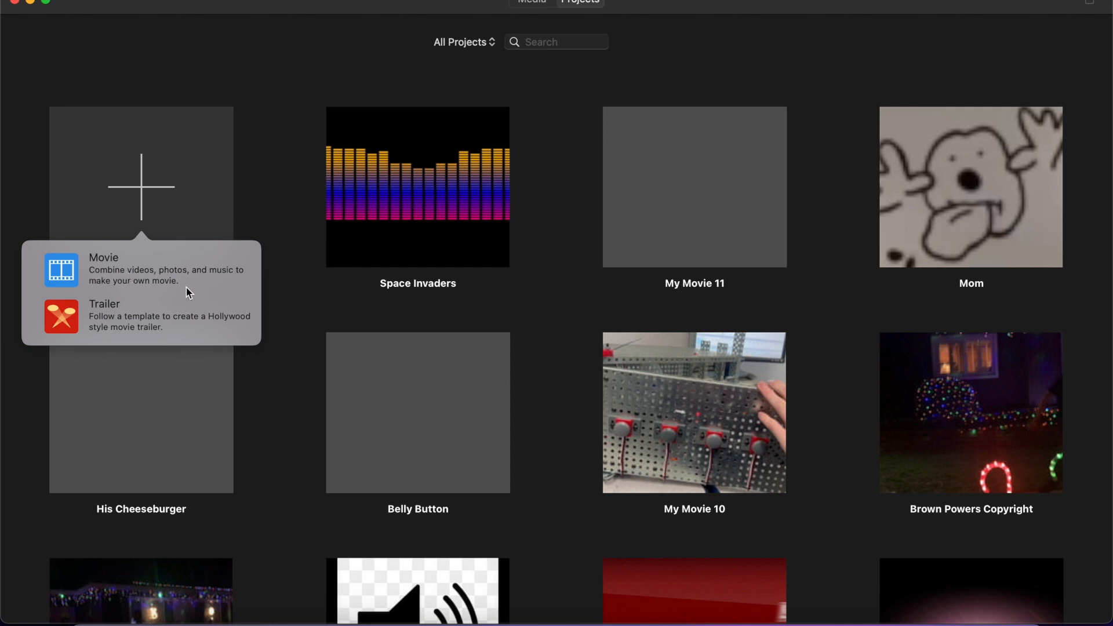
pyautogui.press('Escape')
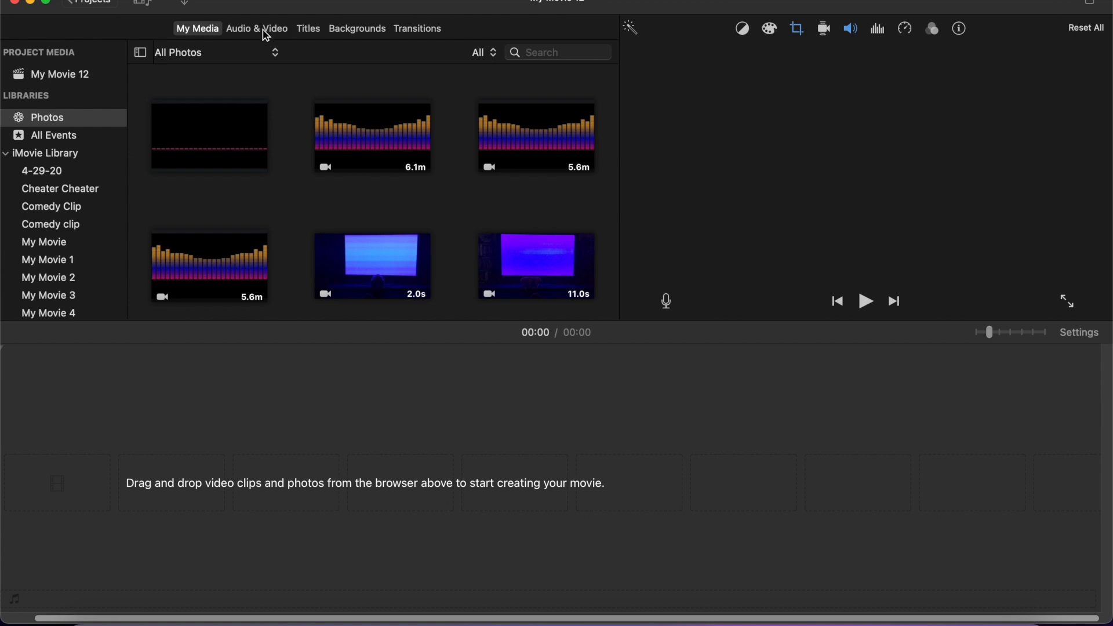
# Find the song Belly Button in the music library and place it at the start of the timeline's background music track.
pyautogui.click(265, 32)
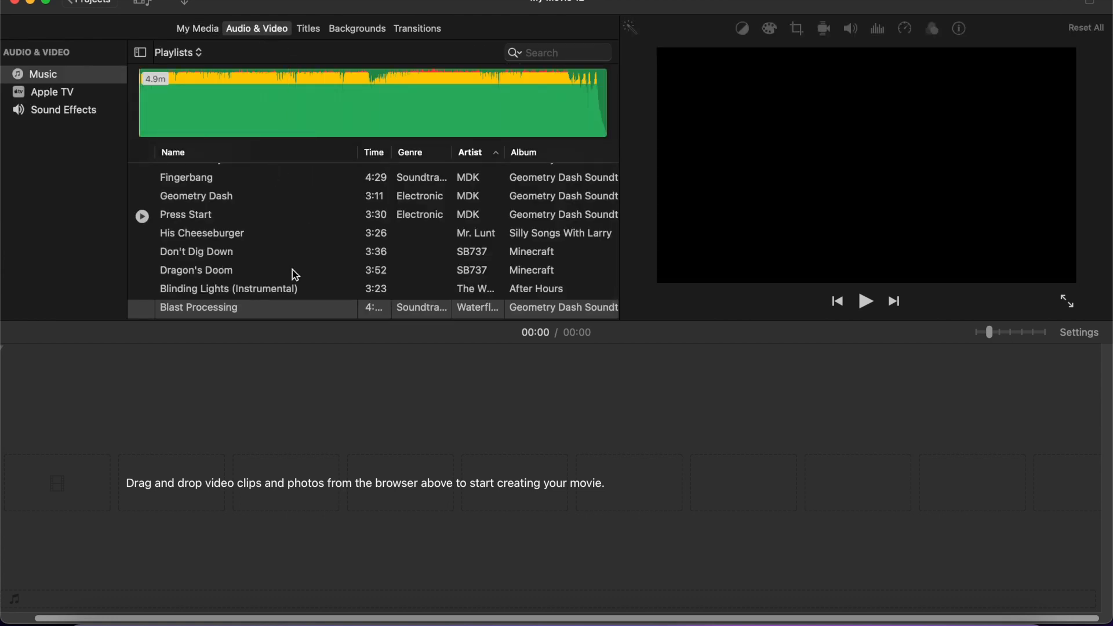
pyautogui.scroll(-1, 297, 272)
pyautogui.scroll(5, 293, 272)
pyautogui.scroll(15, 270, 298)
pyautogui.scroll(-10, 271, 298)
pyautogui.scroll(-7, 271, 298)
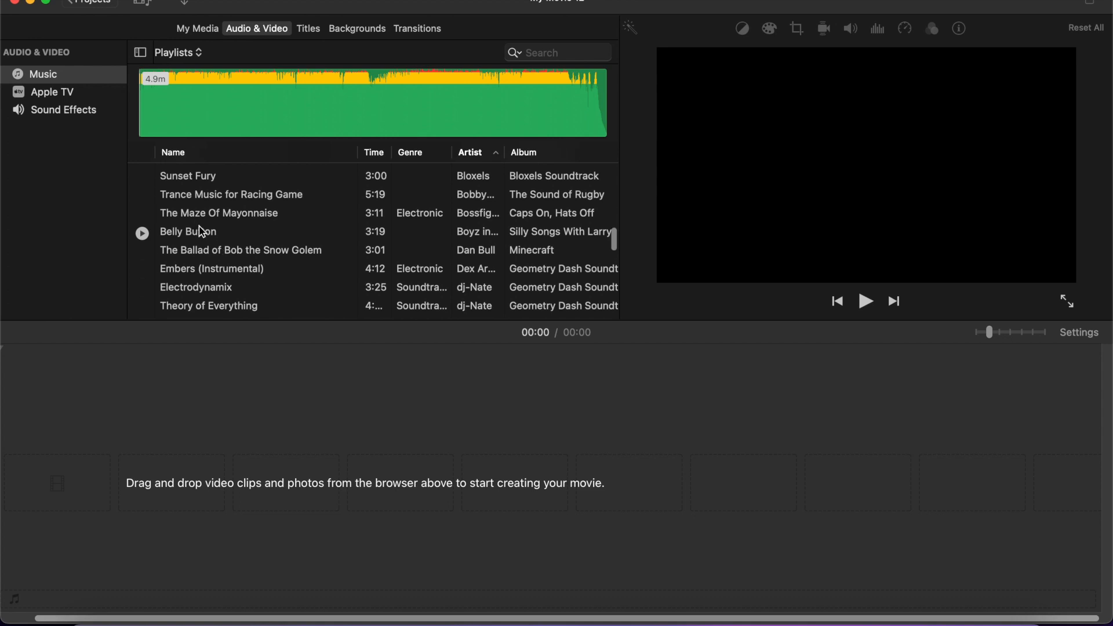
pyautogui.moveTo(147, 487); pyautogui.dragTo(88, 559)
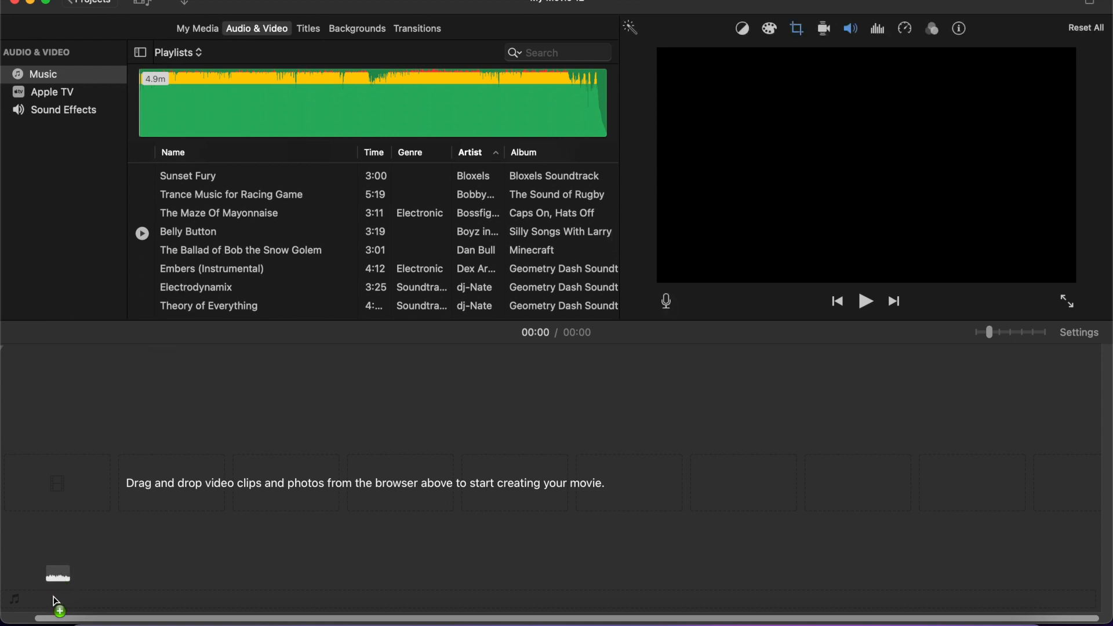
pyautogui.moveTo(40, 623); pyautogui.dragTo(48, 578)
pyautogui.hscroll(-2, 110, 516)
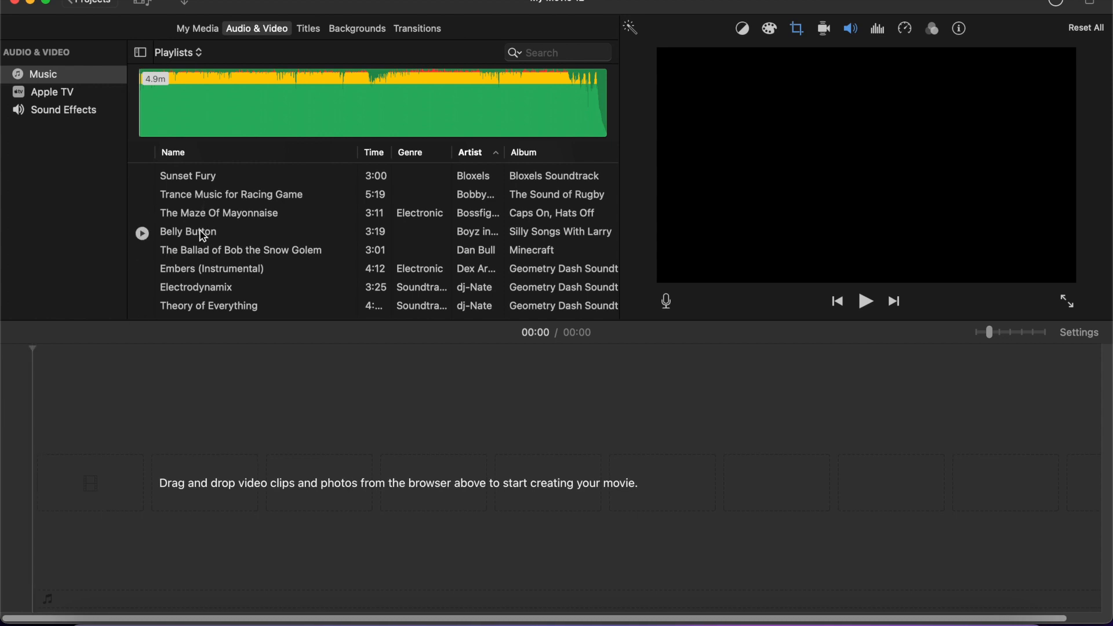
pyautogui.moveTo(150, 285); pyautogui.dragTo(3, 589)
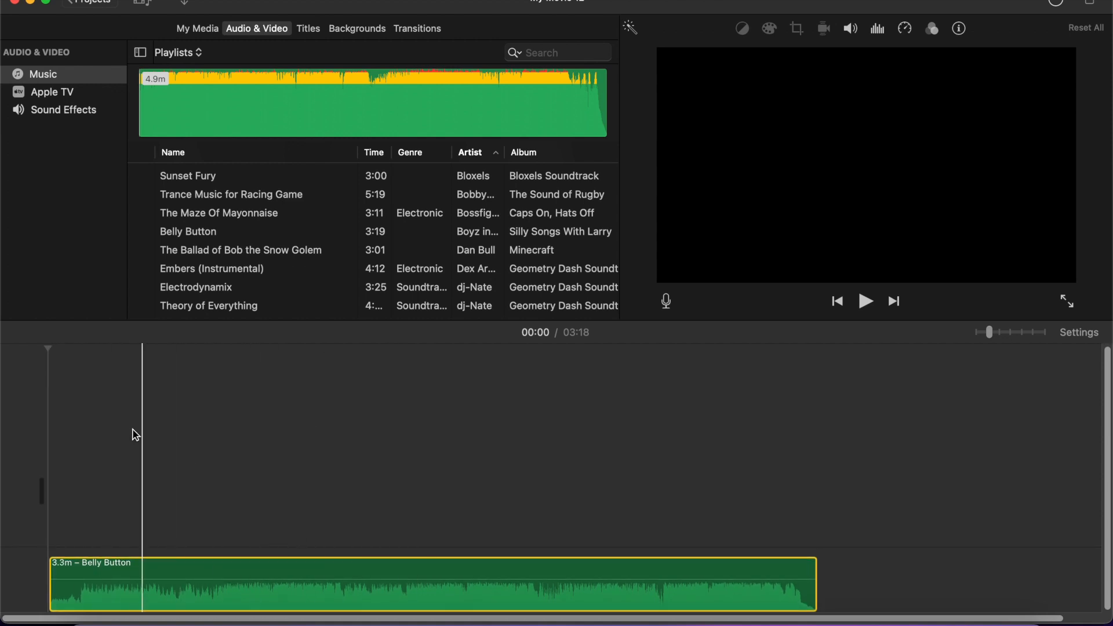
# Shift the Belly Button clip on the timeline so it starts about 13 seconds in.
pyautogui.click(72, 442)
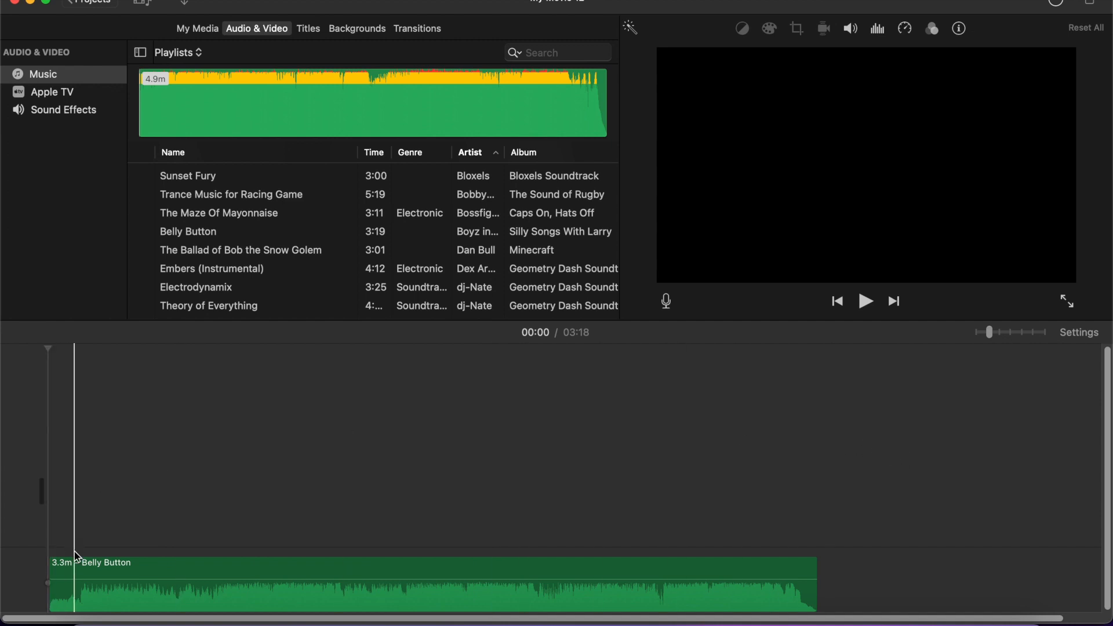
pyautogui.moveTo(69, 571)
pyautogui.moveTo(69, 571); pyautogui.dragTo(119, 572)
# Play the movie from the beginning through the empty gap until the Belly Button music starts.
pyautogui.click(14, 508)
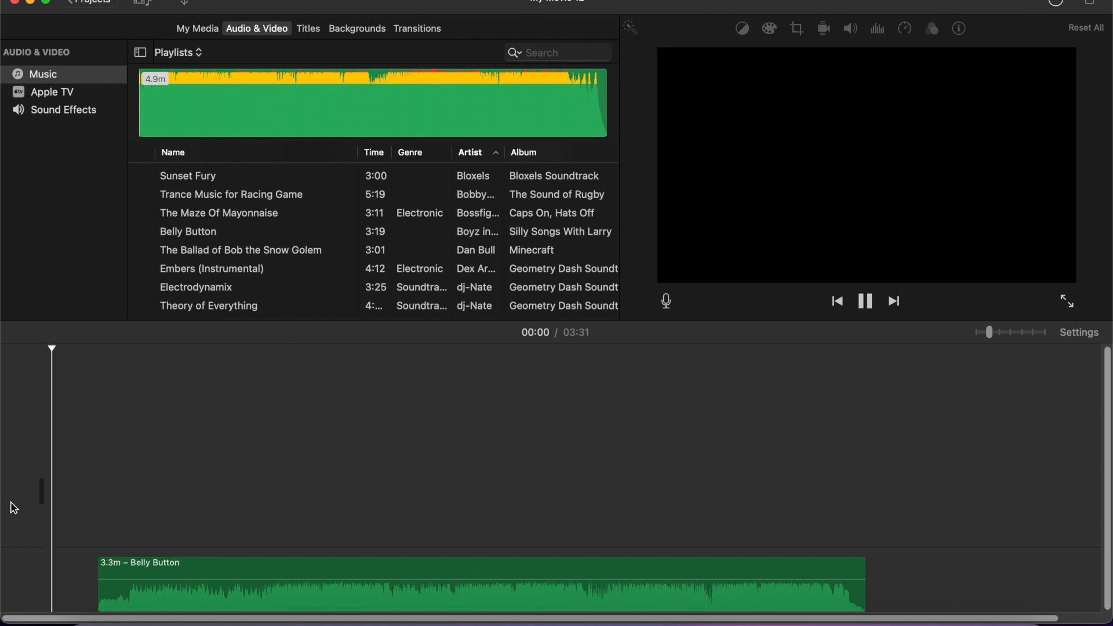
pyautogui.press('space')
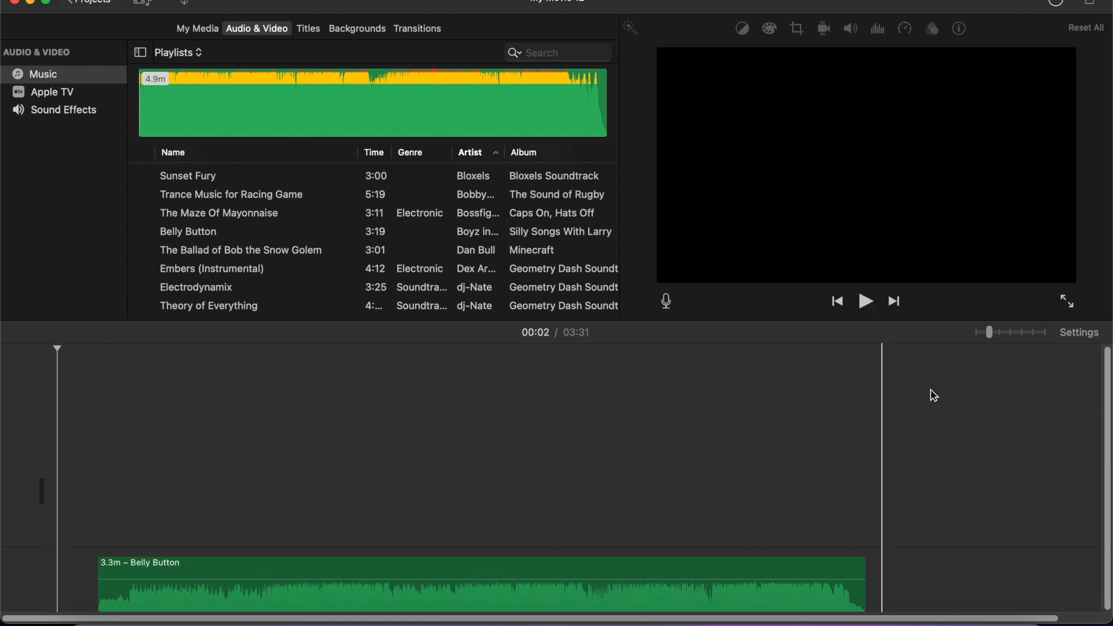
pyautogui.moveTo(992, 333)
pyautogui.mouseDown()
pyautogui.moveTo(1033, 341)
pyautogui.moveTo(982, 332)
pyautogui.moveTo(1013, 336)
pyautogui.mouseUp()
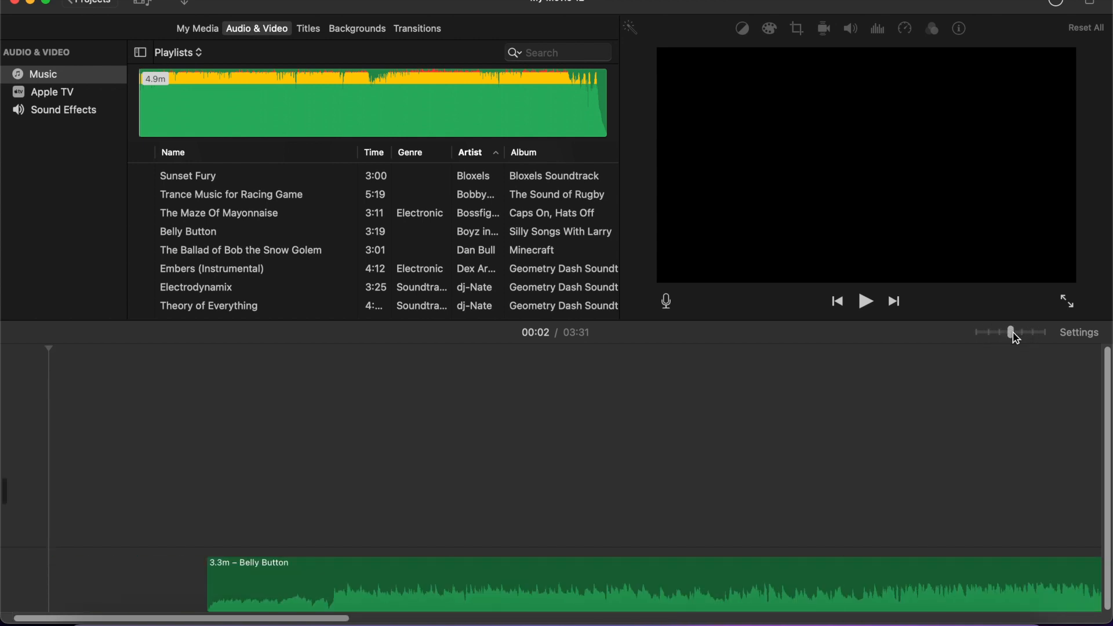
pyautogui.hscroll(-2, 179, 478)
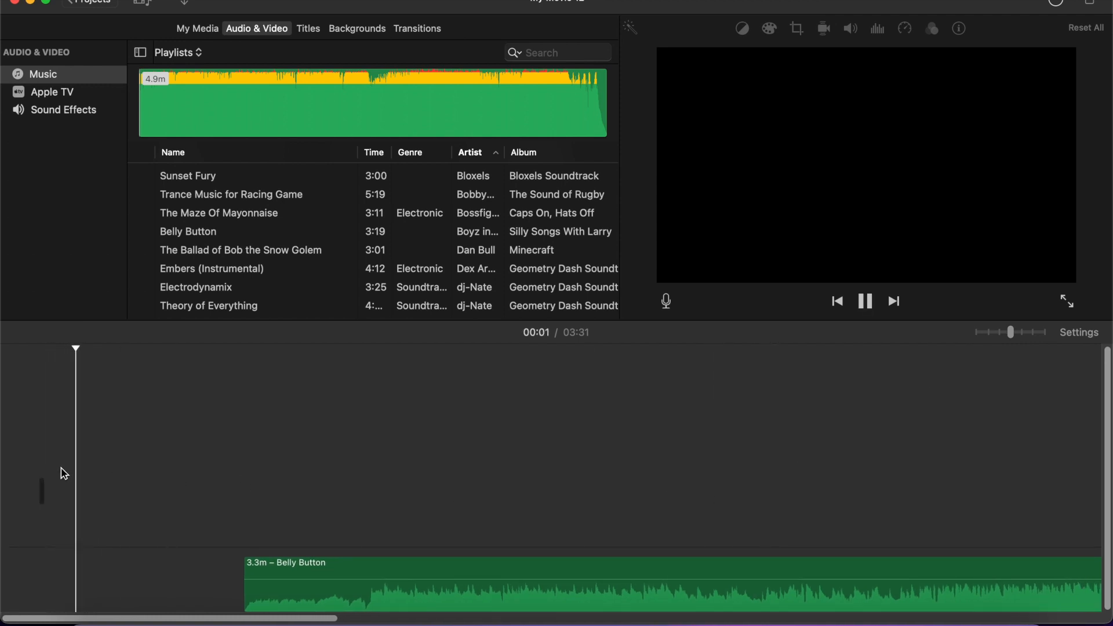
pyautogui.press('space')
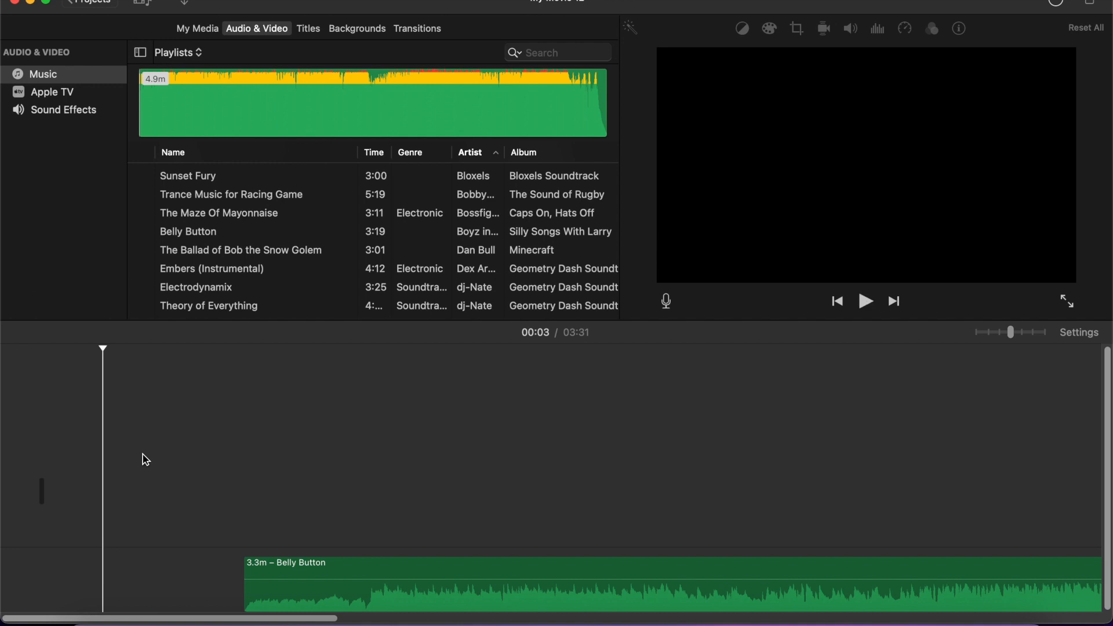
pyautogui.click(1035, 333)
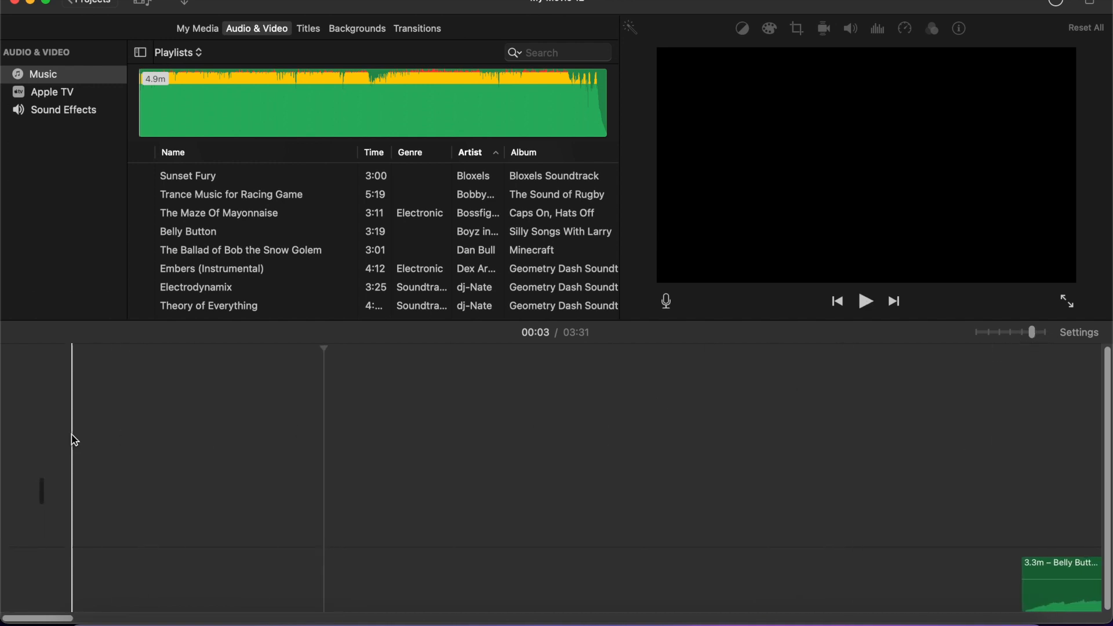
pyautogui.press('space')
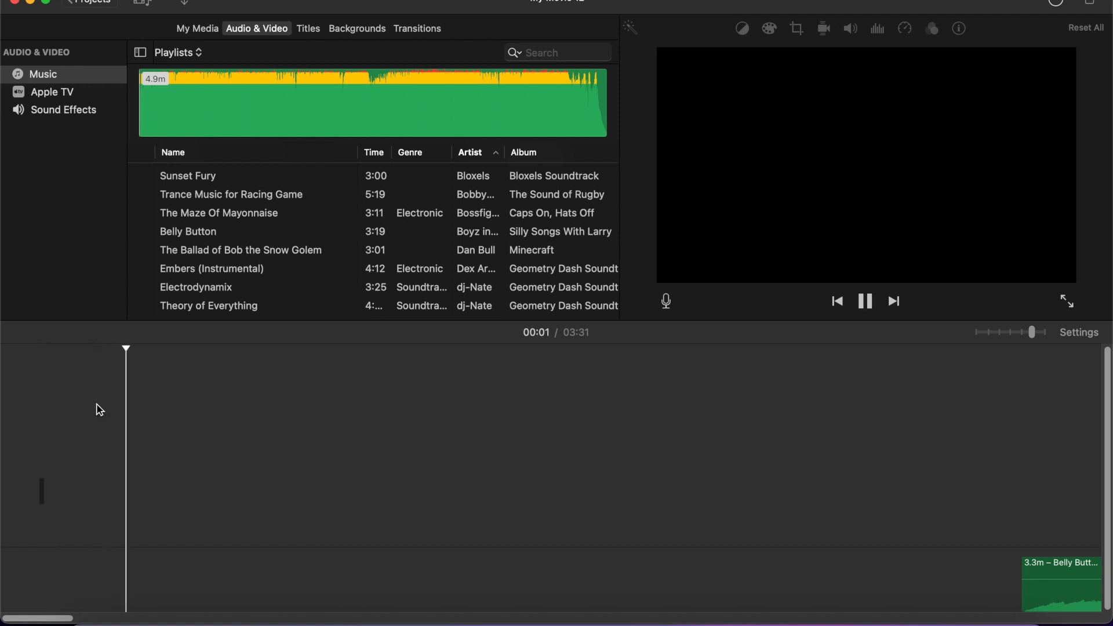
pyautogui.hscroll(5, 726, 425)
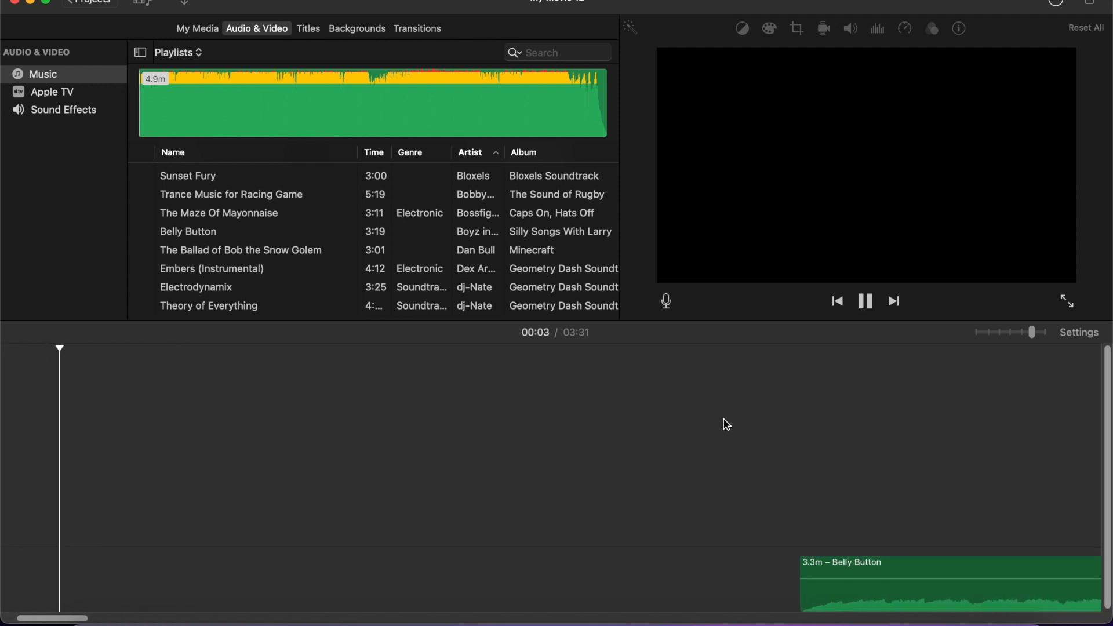
pyautogui.hscroll(3, 727, 425)
pyautogui.hscroll(5, 724, 419)
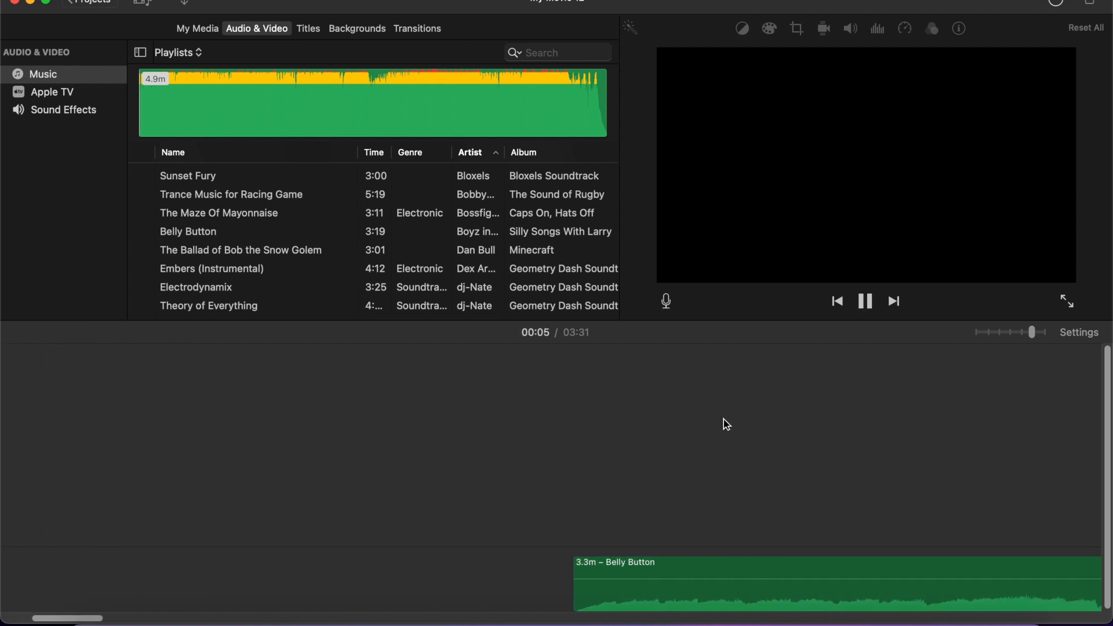
pyautogui.hscroll(4, 723, 419)
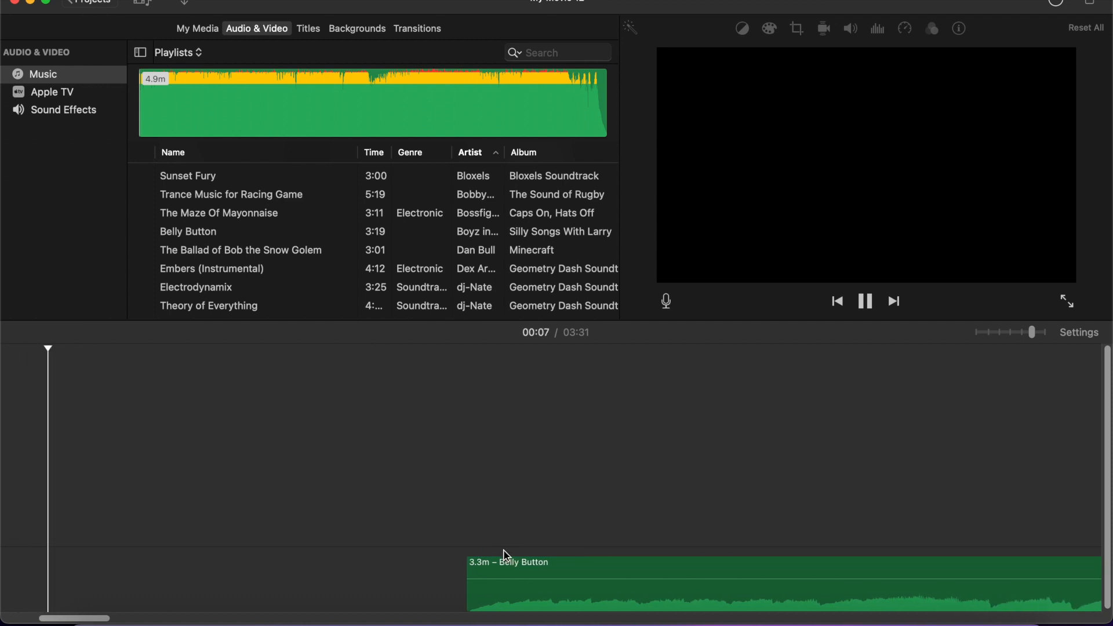
pyautogui.hscroll(1, 509, 455)
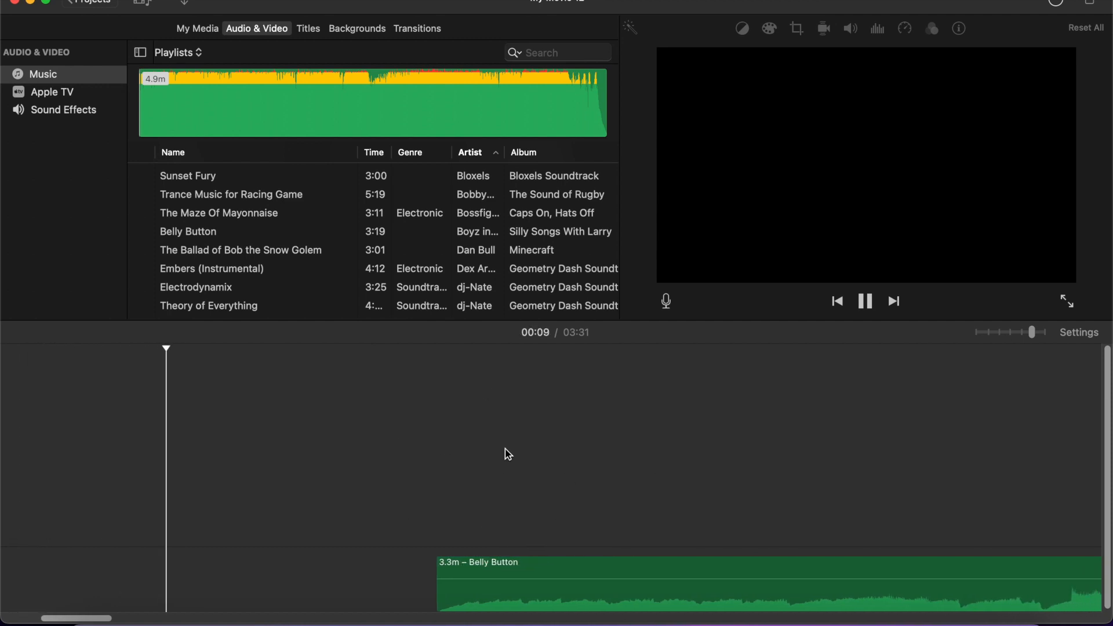
pyautogui.hscroll(4, 509, 455)
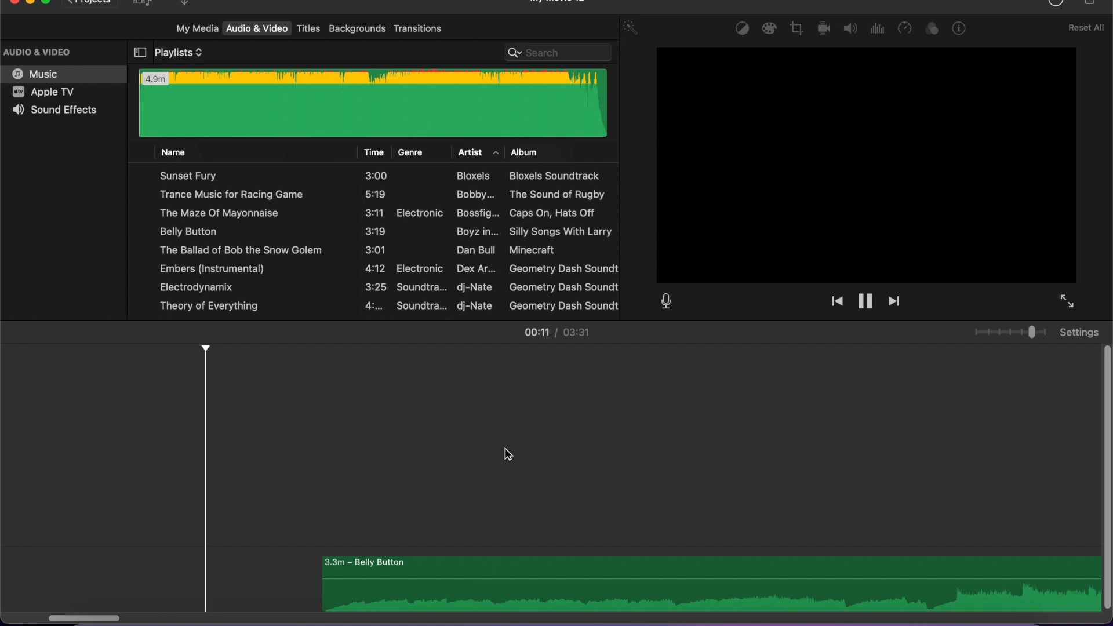
pyautogui.hscroll(1, 509, 455)
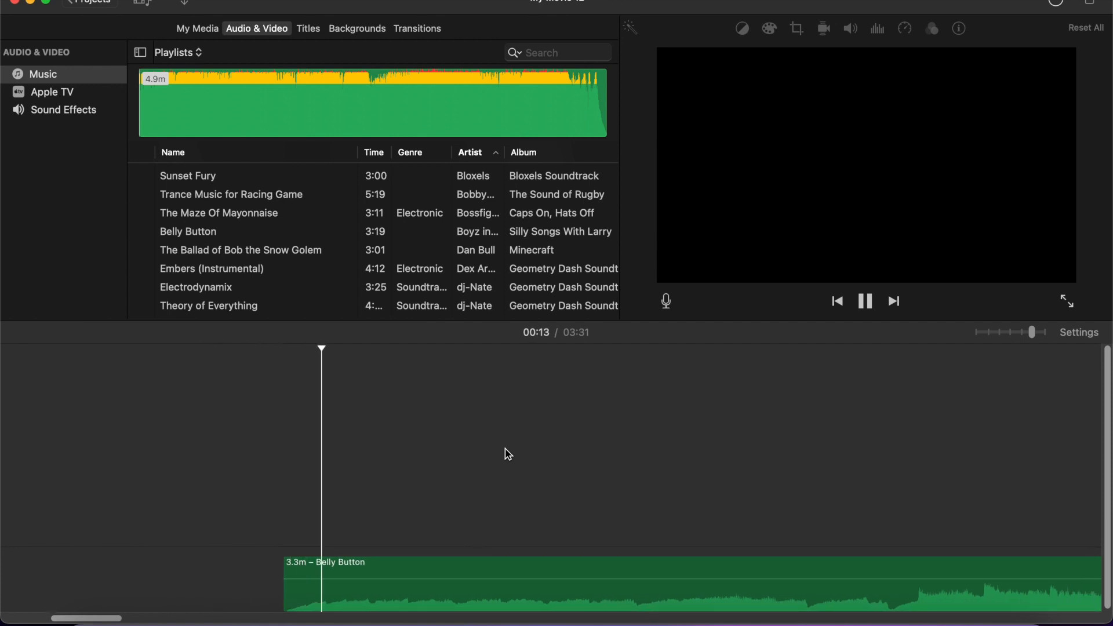
pyautogui.hscroll(9, 509, 455)
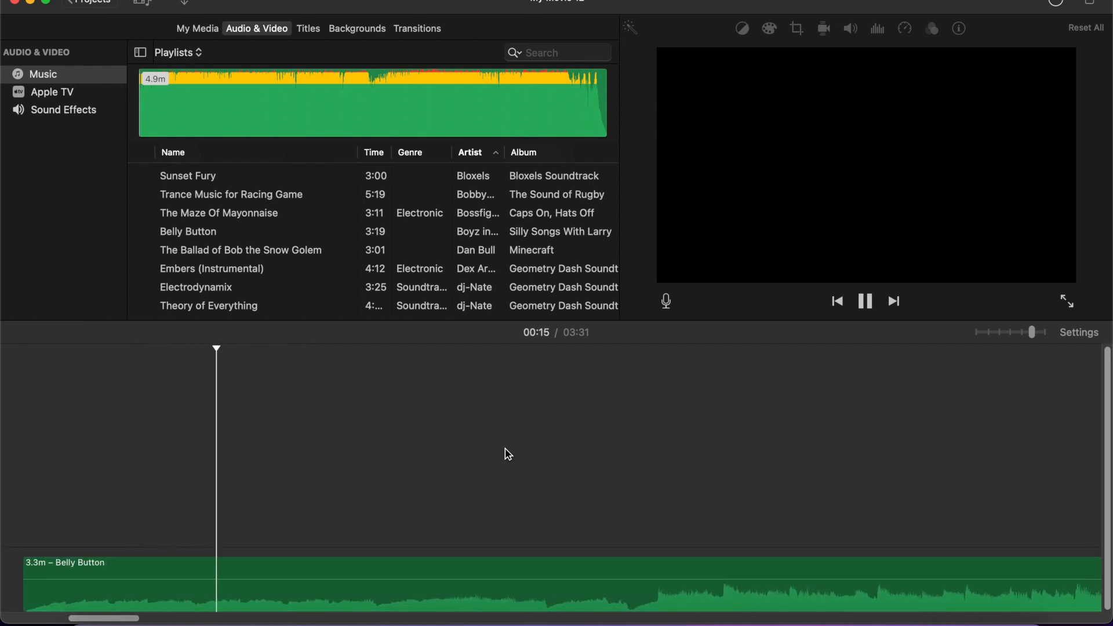
pyautogui.press('space')
# Move the Belly Button clip back to the very beginning of the timeline.
pyautogui.hscroll(-9, 467, 455)
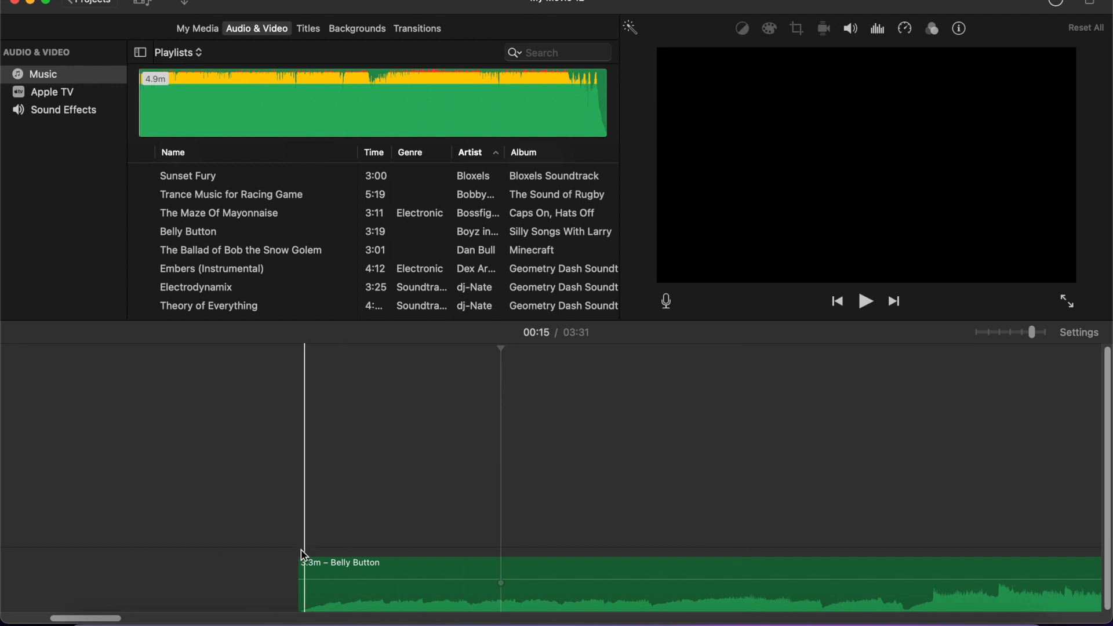
pyautogui.hscroll(-20, 319, 522)
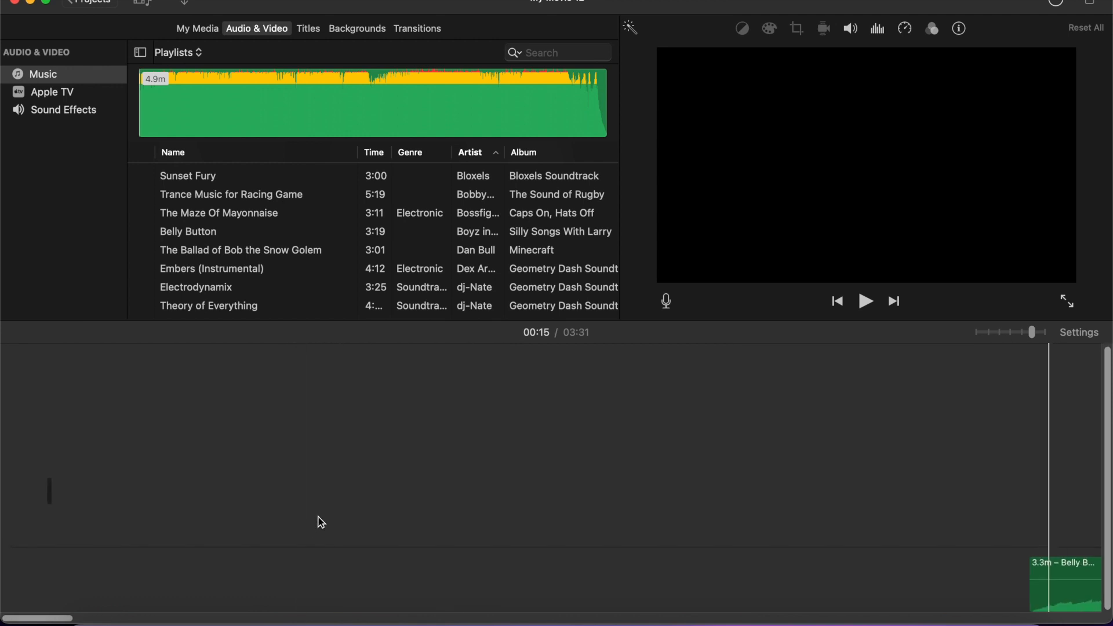
pyautogui.moveTo(1042, 569)
pyautogui.mouseDown()
pyautogui.moveTo(159, 546)
pyautogui.moveTo(1, 618)
pyautogui.moveTo(5, 592)
pyautogui.mouseUp()
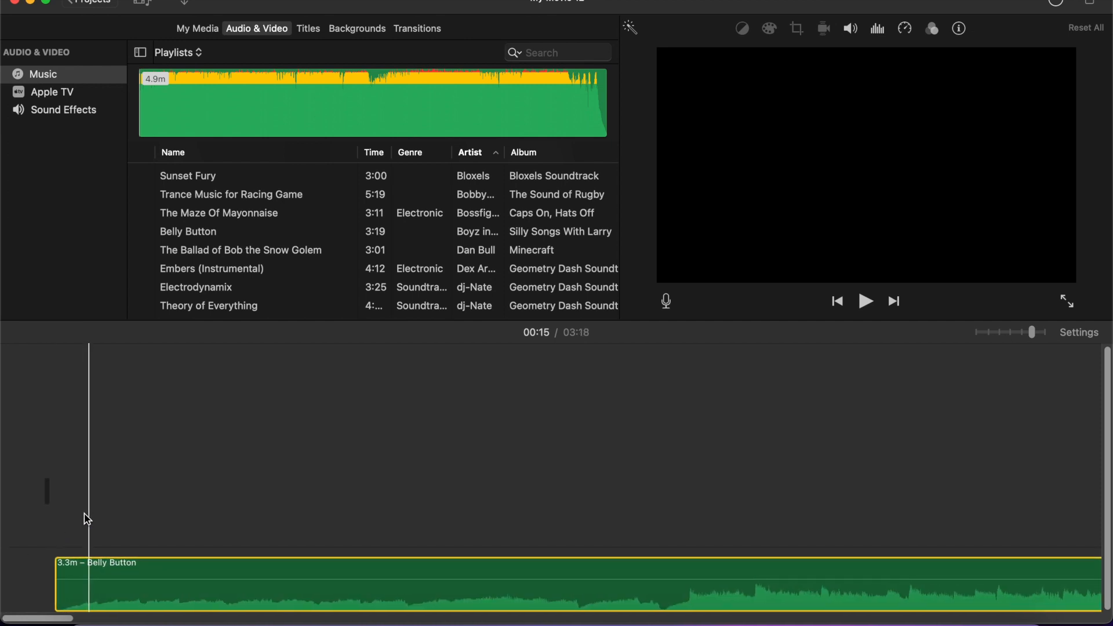
pyautogui.scroll(-1, 98, 491)
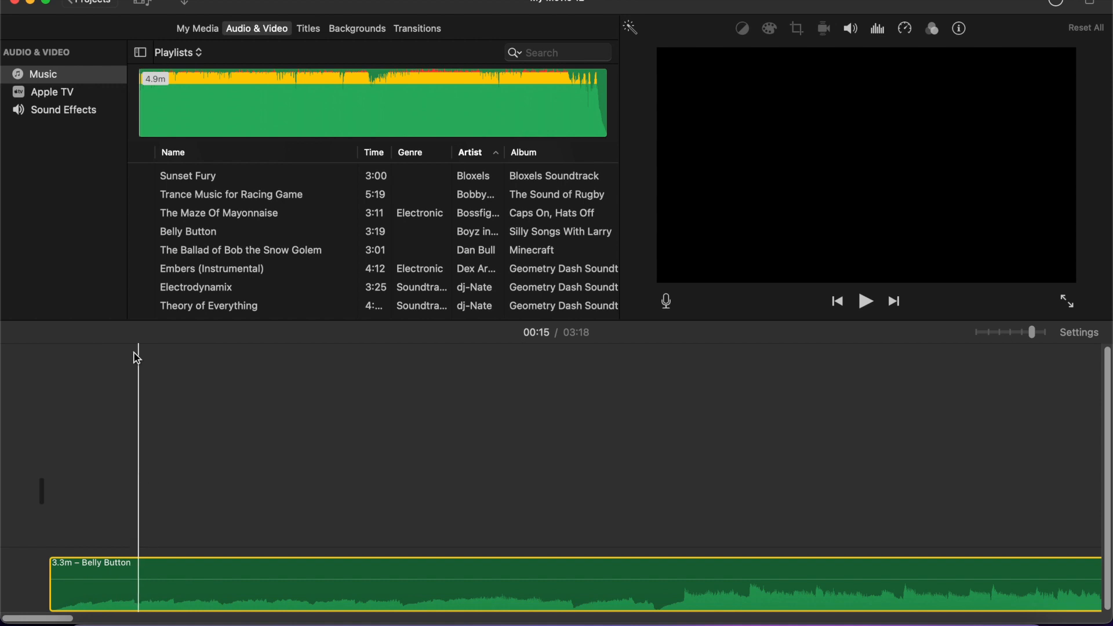
# Add the black still image with the pink dashed line from Photos to the start of the video track above the song.
pyautogui.click(214, 32)
pyautogui.moveTo(248, 155); pyautogui.dragTo(110, 471)
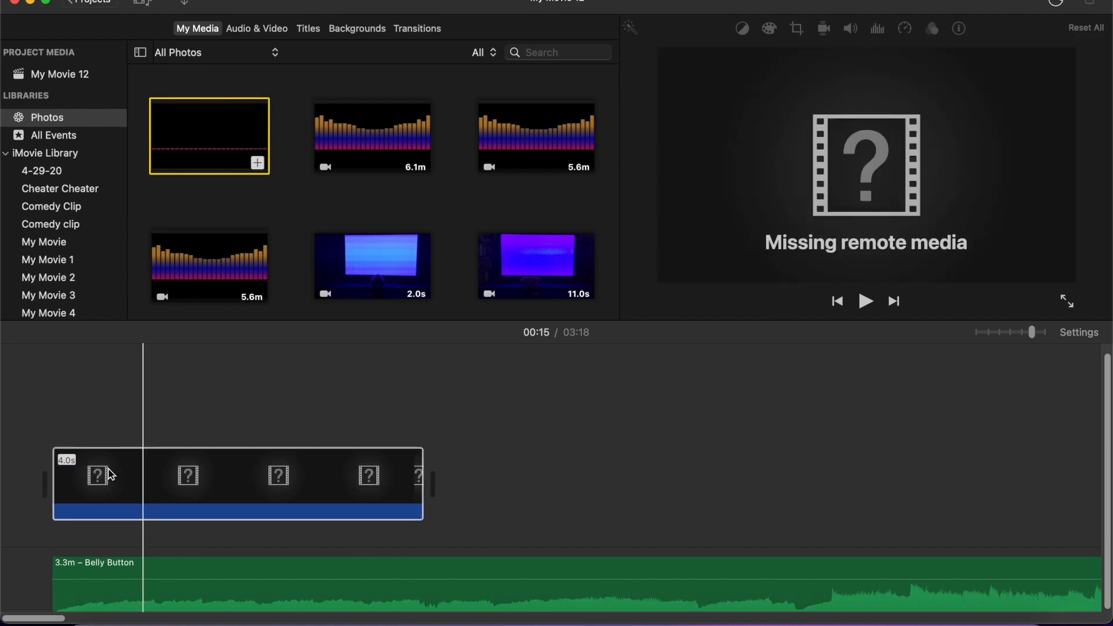
pyautogui.click(110, 474)
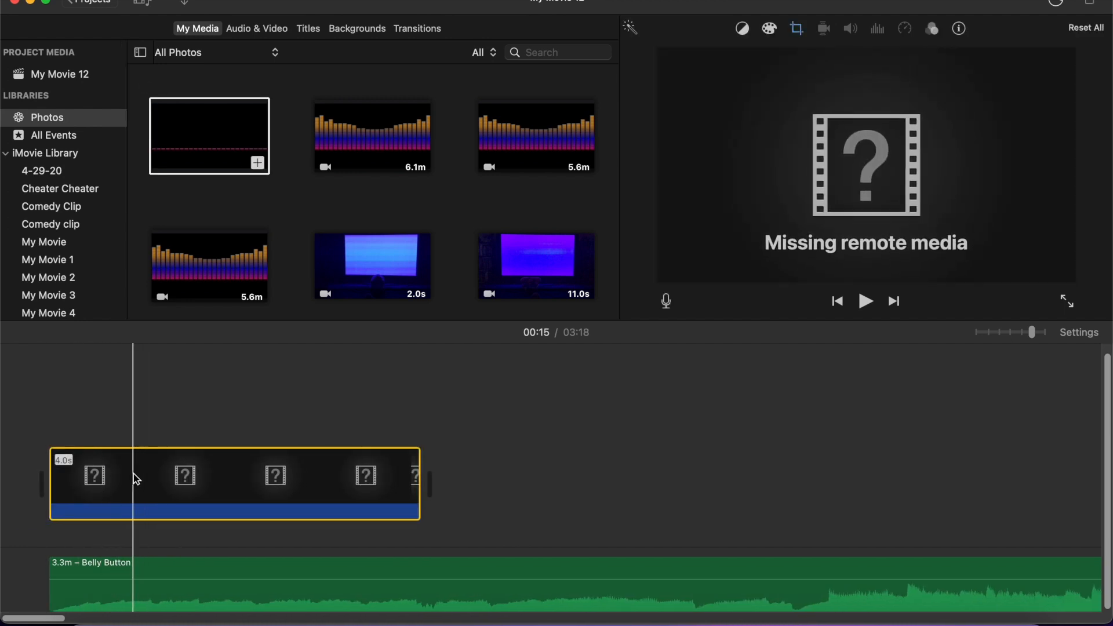
pyautogui.moveTo(137, 472); pyautogui.dragTo(122, 540)
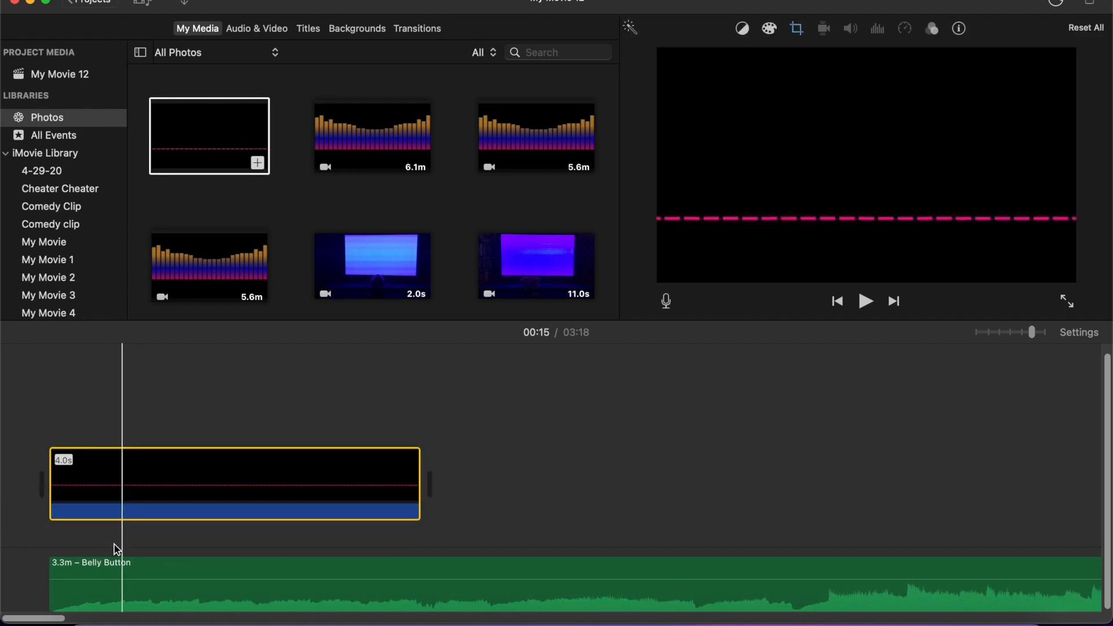
# Move the Belly Button song down into the background music track and delete the still image from the video track.
pyautogui.click(110, 565)
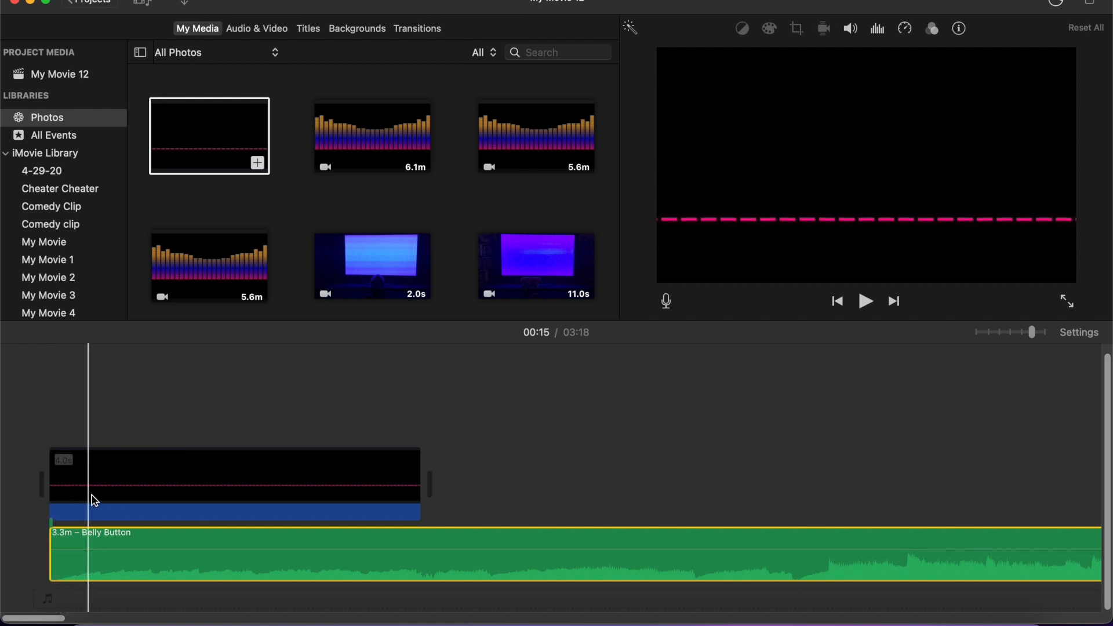
pyautogui.moveTo(91, 531); pyautogui.dragTo(78, 607)
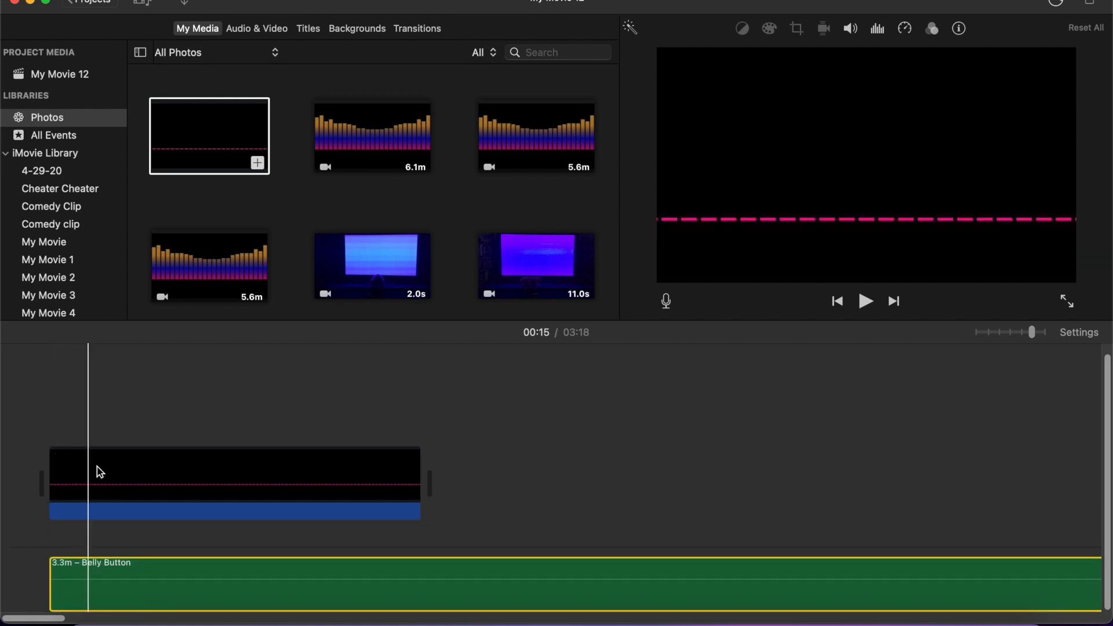
pyautogui.moveTo(92, 459)
pyautogui.mouseDown()
pyautogui.moveTo(273, 248)
pyautogui.moveTo(244, 330)
pyautogui.moveTo(119, 462)
pyautogui.moveTo(68, 465)
pyautogui.moveTo(87, 468)
pyautogui.mouseUp()
pyautogui.press('Delete')
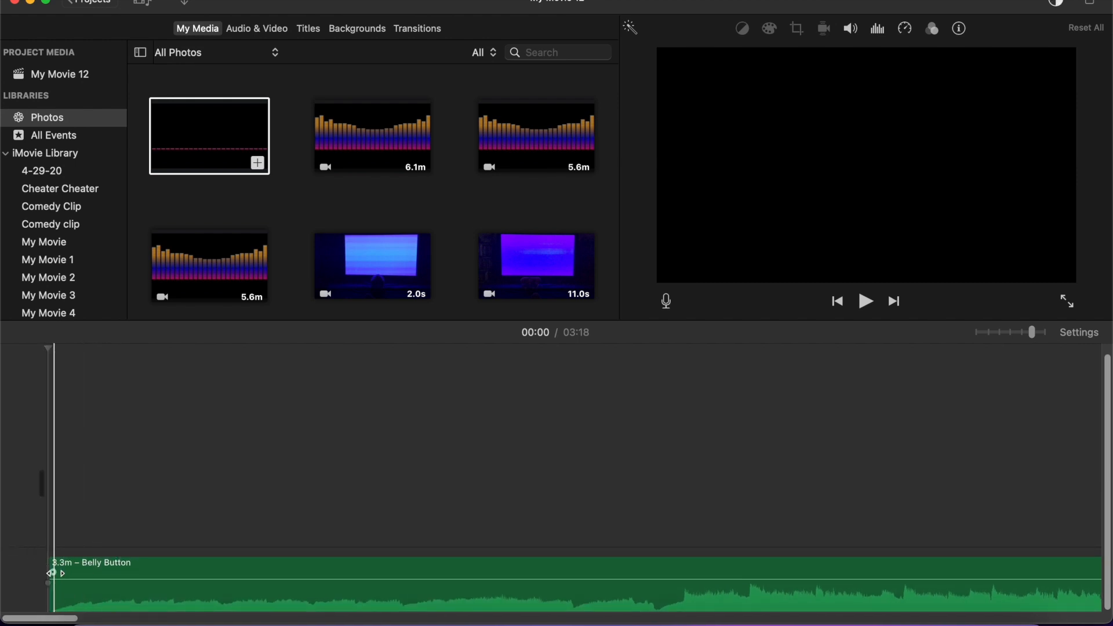
# Add a fade-in of just under two seconds to the start of the Belly Button song, playing the opening before and after.
pyautogui.press('space')
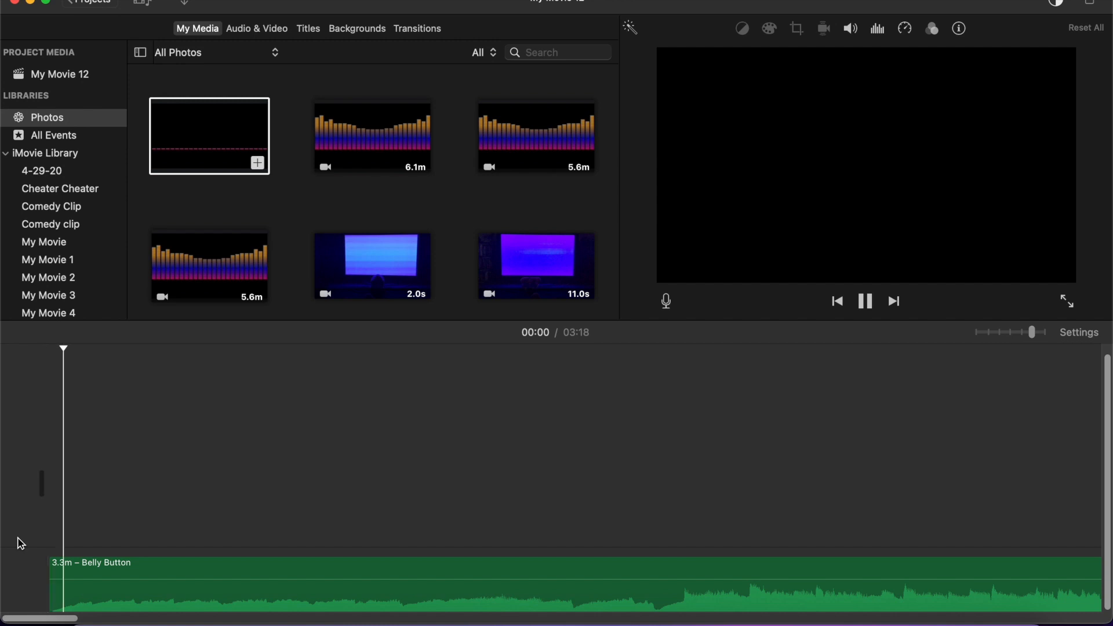
pyautogui.press('space')
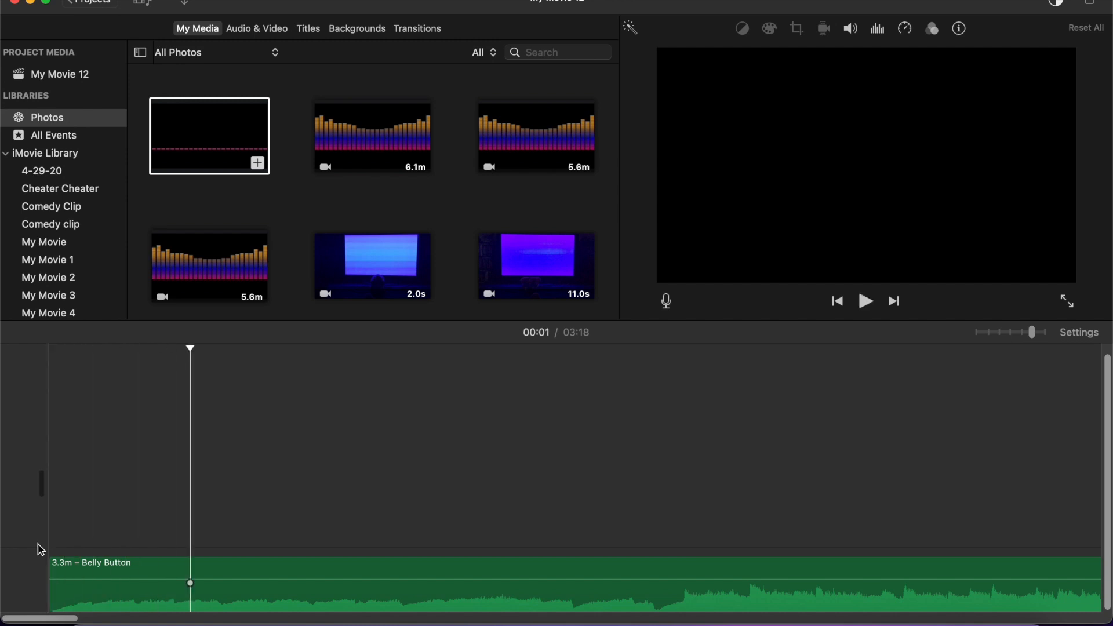
pyautogui.moveTo(52, 573); pyautogui.dragTo(181, 573)
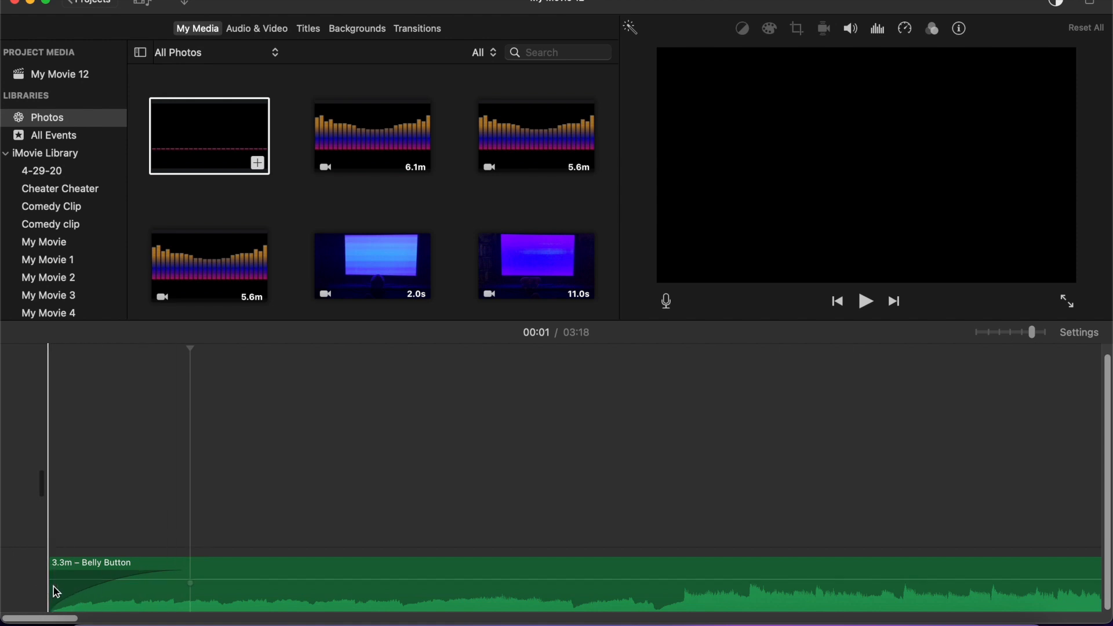
pyautogui.press('space')
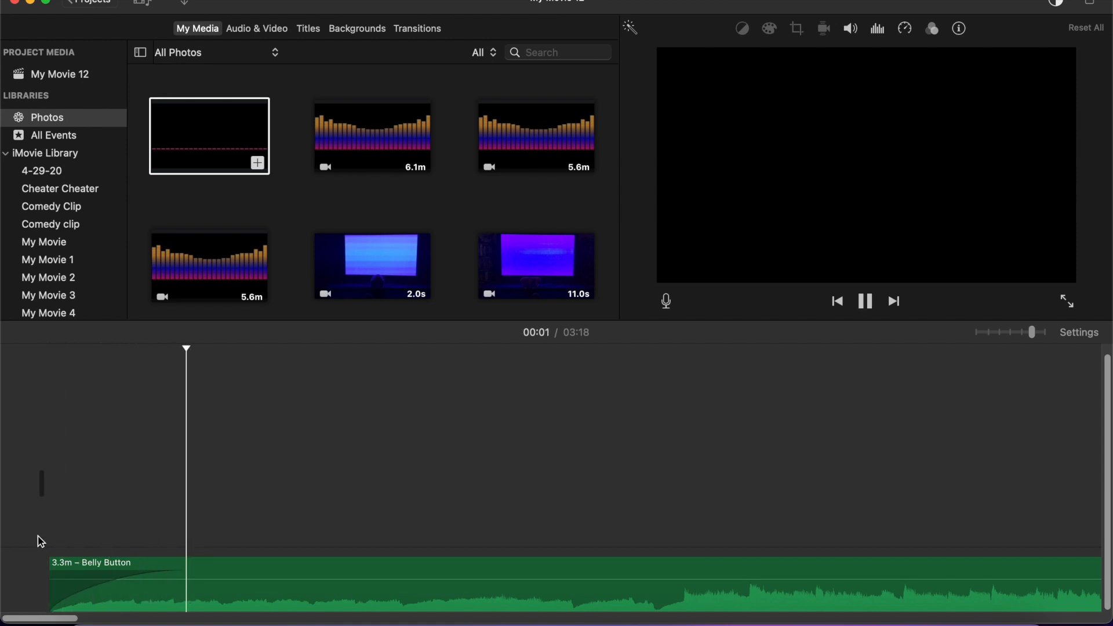
pyautogui.press('space')
# Add a long fade-out of about six seconds at the end of the Belly Button song and play it back.
pyautogui.hscroll(15, 40, 542)
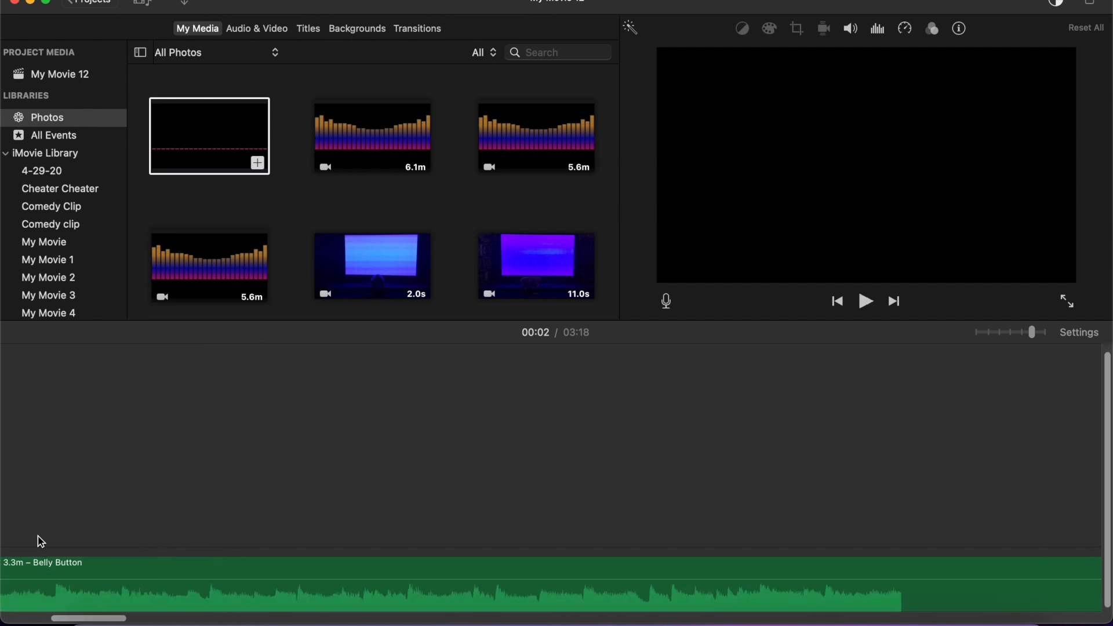
pyautogui.hscroll(15, 41, 541)
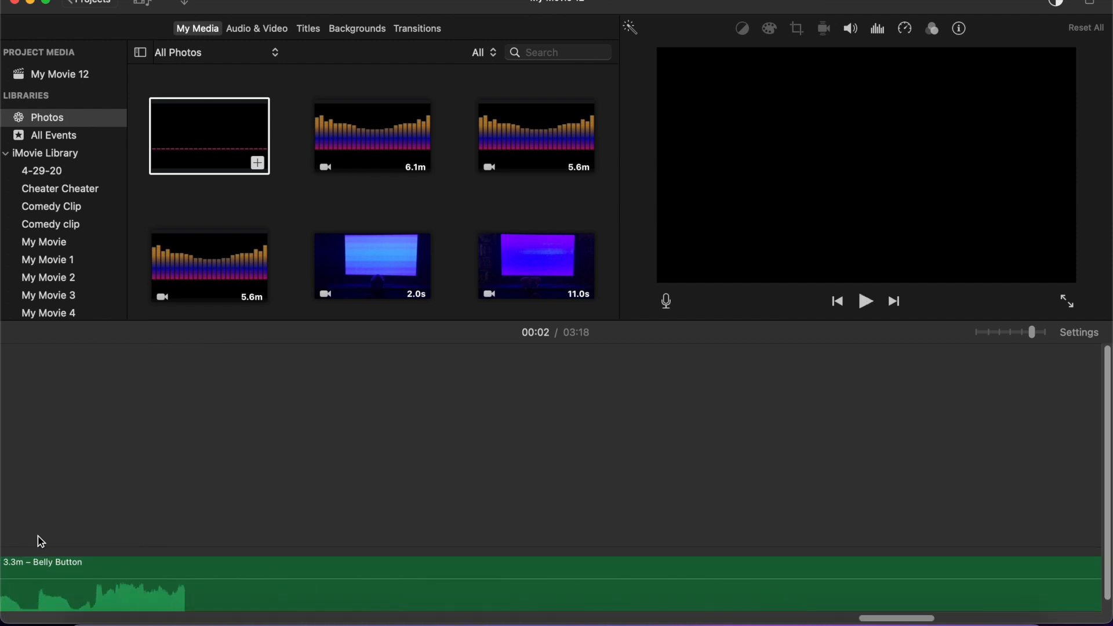
pyautogui.hscroll(-2, 891, 528)
pyautogui.hscroll(2, 892, 531)
pyautogui.hscroll(-5, 892, 531)
pyautogui.hscroll(5, 892, 532)
pyautogui.hscroll(-1, 833, 575)
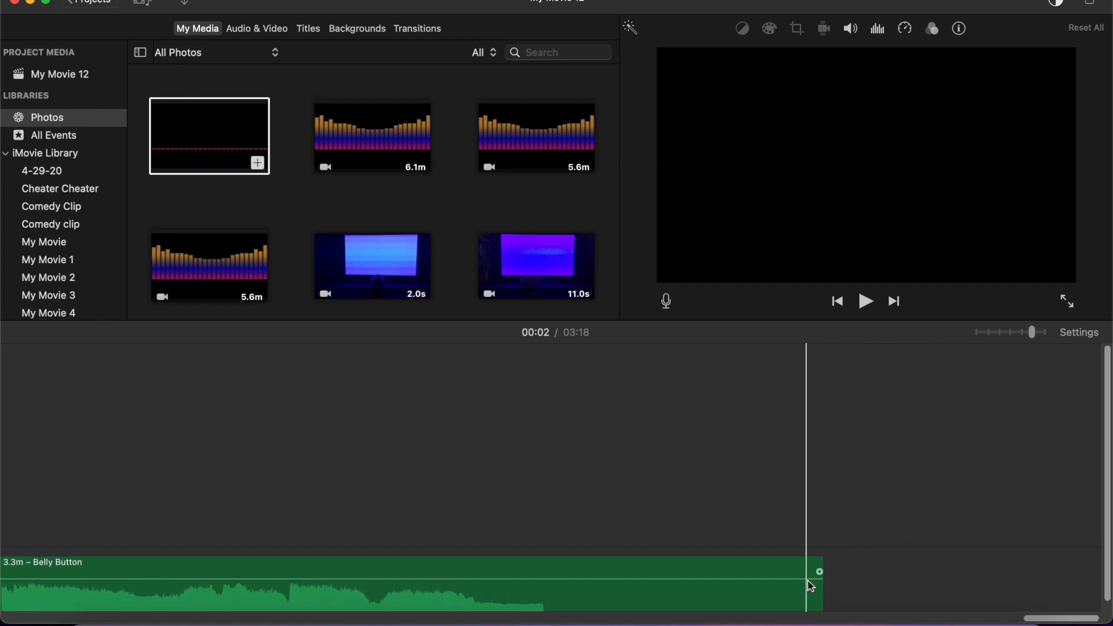
pyautogui.moveTo(818, 572); pyautogui.dragTo(330, 571)
pyautogui.press('space')
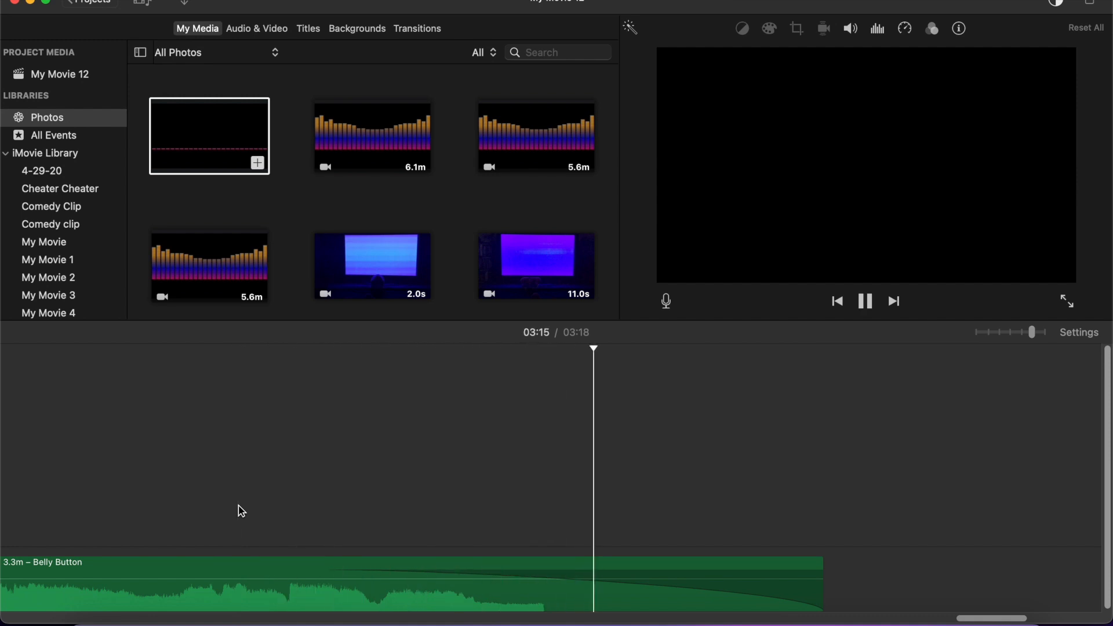
pyautogui.press('space')
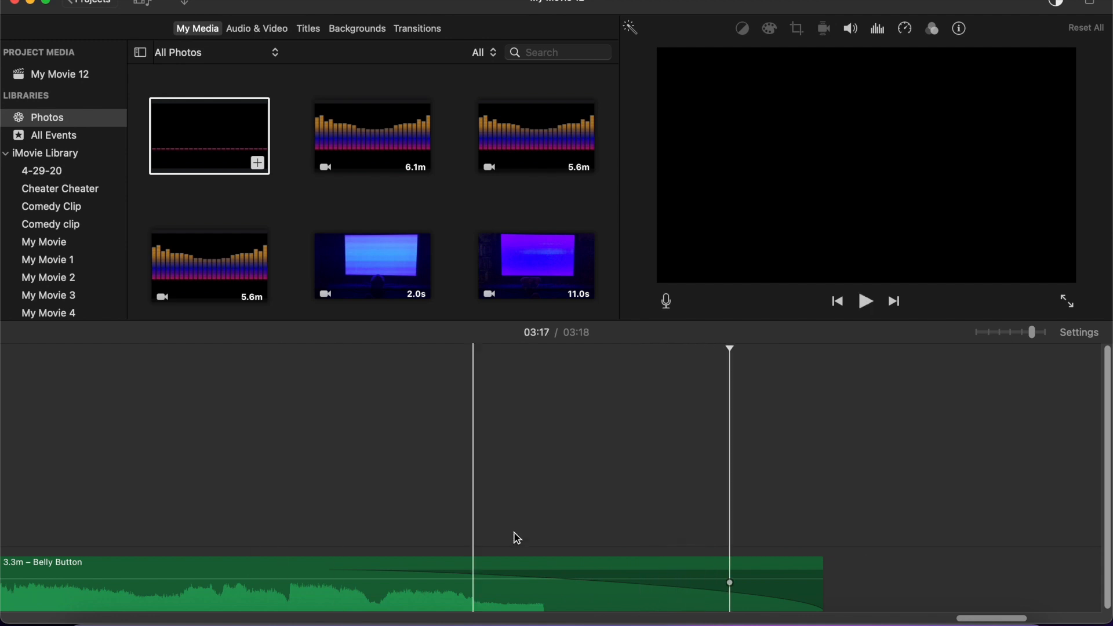
# Remove the long fade-out from the song's end and play the last moments of sound into the silent tail.
pyautogui.moveTo(327, 572); pyautogui.dragTo(897, 587)
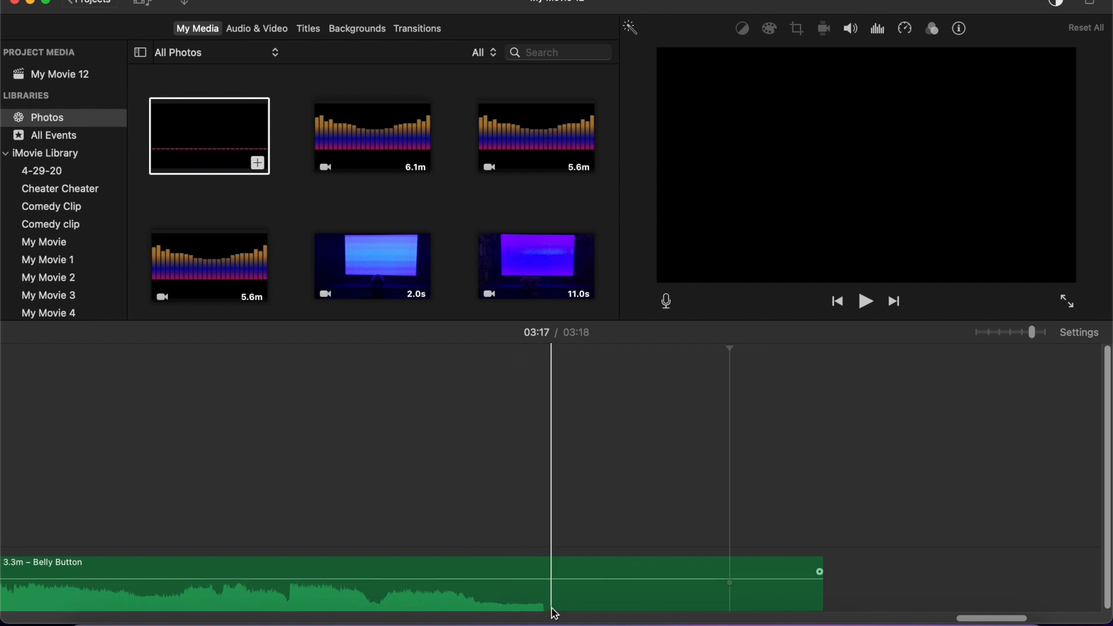
pyautogui.click(523, 571)
pyautogui.press('space')
pyautogui.press('space')
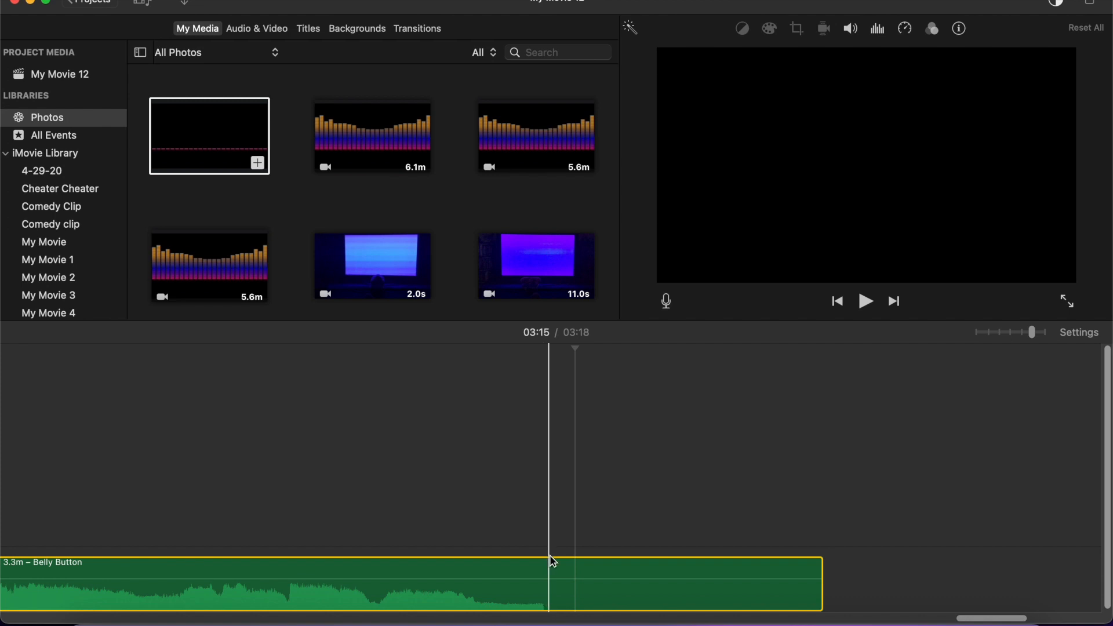
# Split the Belly Button clip at about 03:15, right where its waveform ends.
pyautogui.click(545, 541)
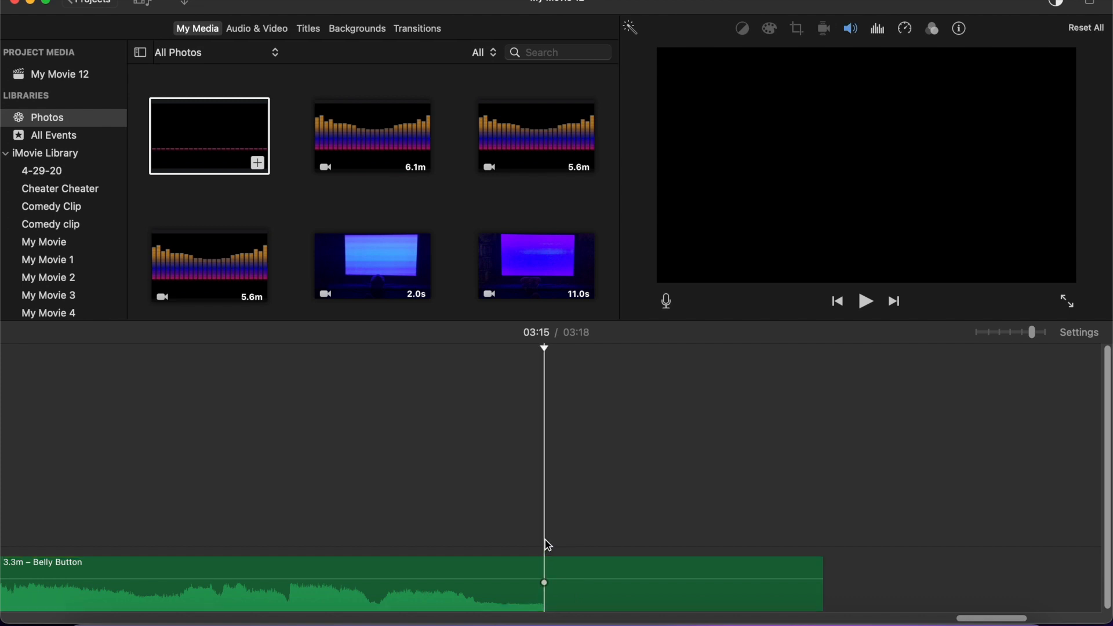
pyautogui.click(546, 565)
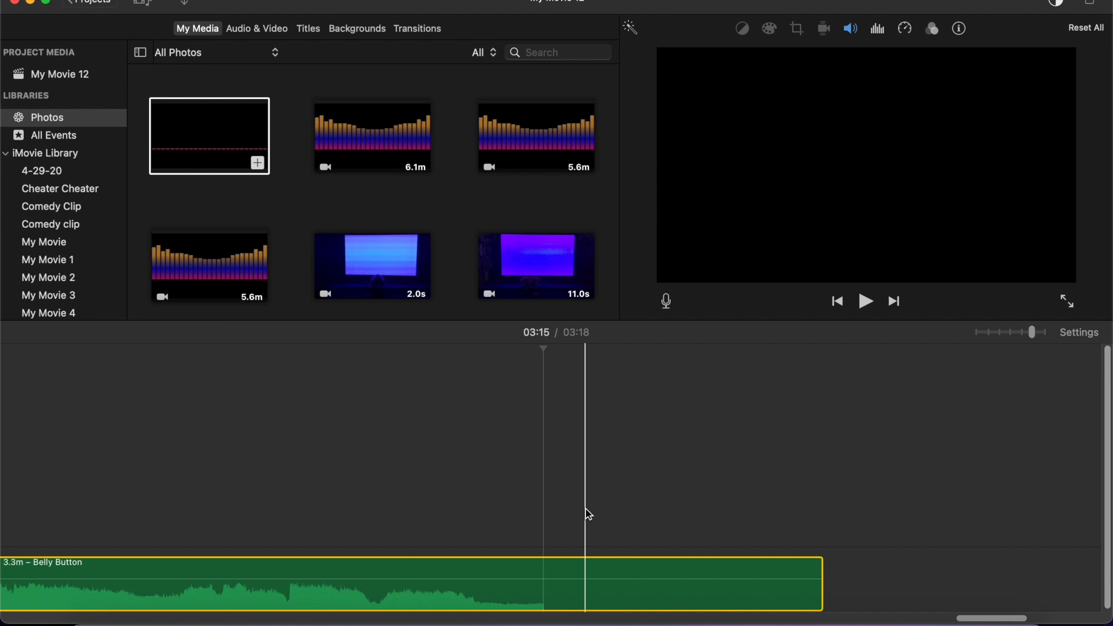
pyautogui.click(583, 537)
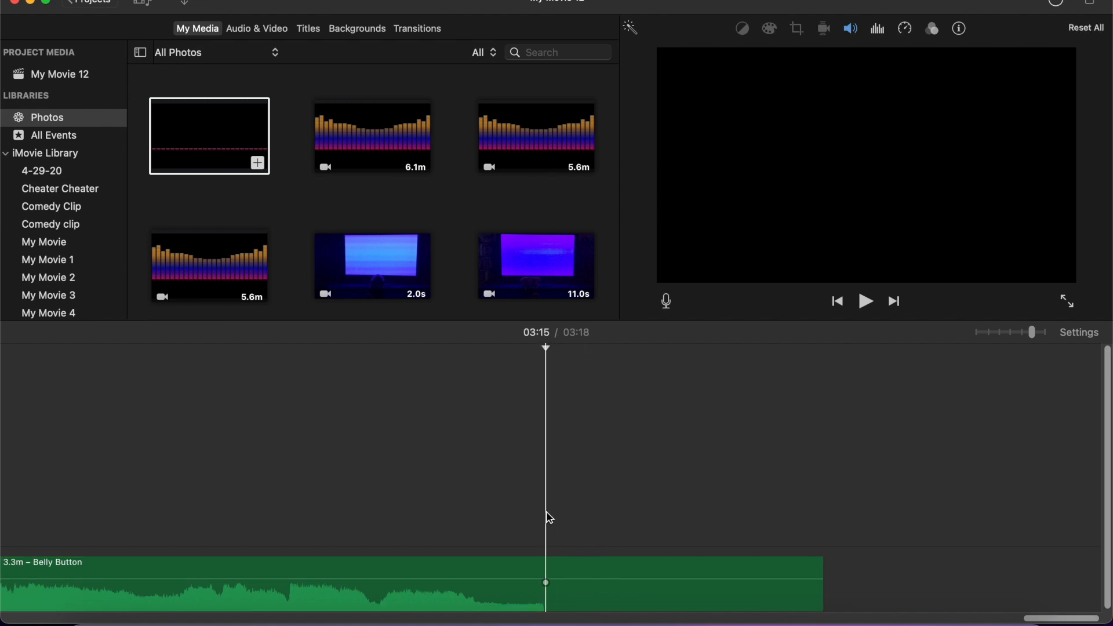
pyautogui.click(551, 573)
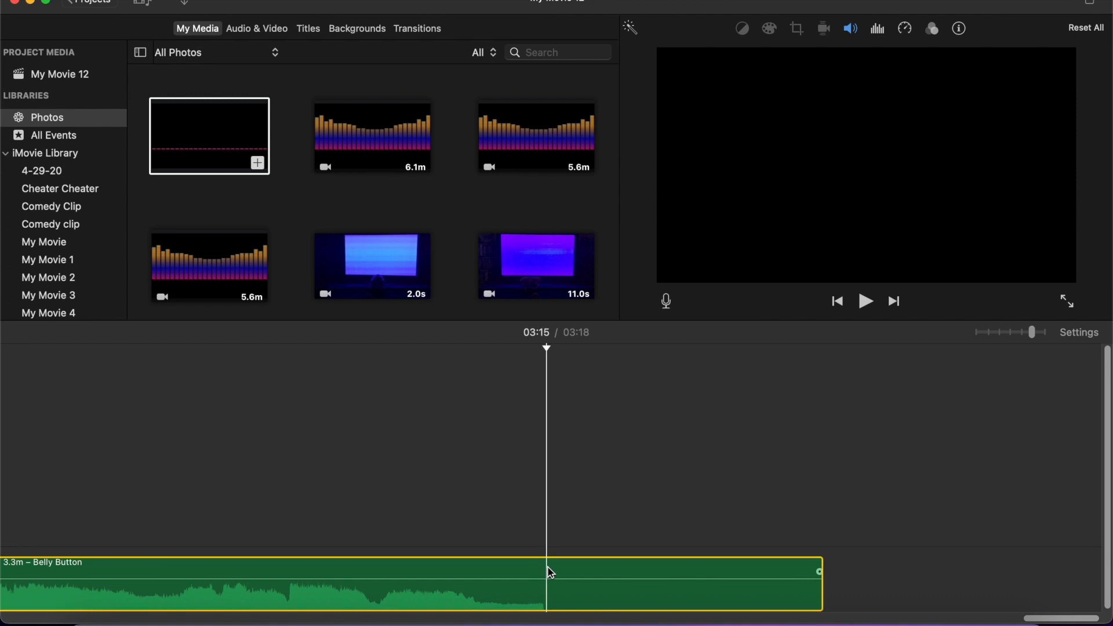
pyautogui.press('super+b')
pyautogui.click(534, 533)
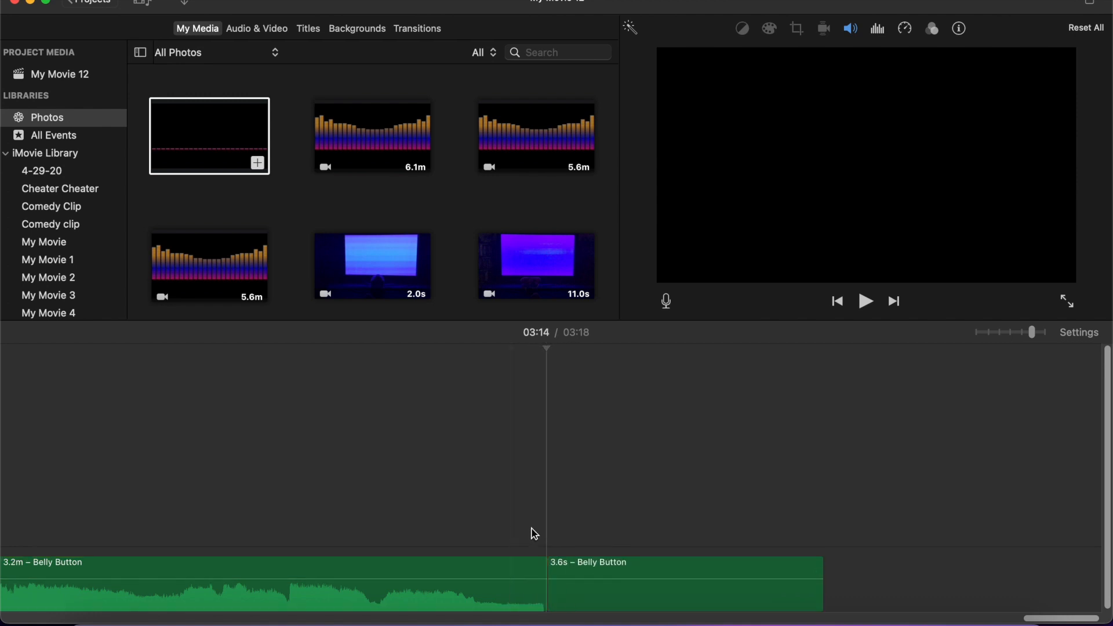
# Delete the silent tail clip and add a short fade-out to the end of the remaining Belly Button song.
pyautogui.click(587, 571)
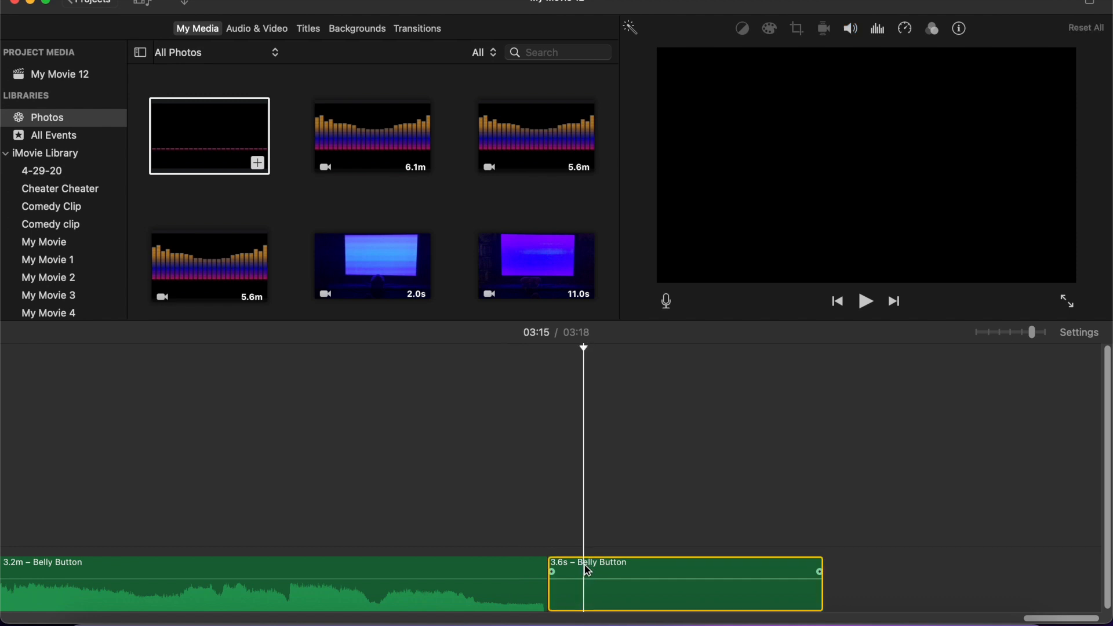
pyautogui.press('Delete')
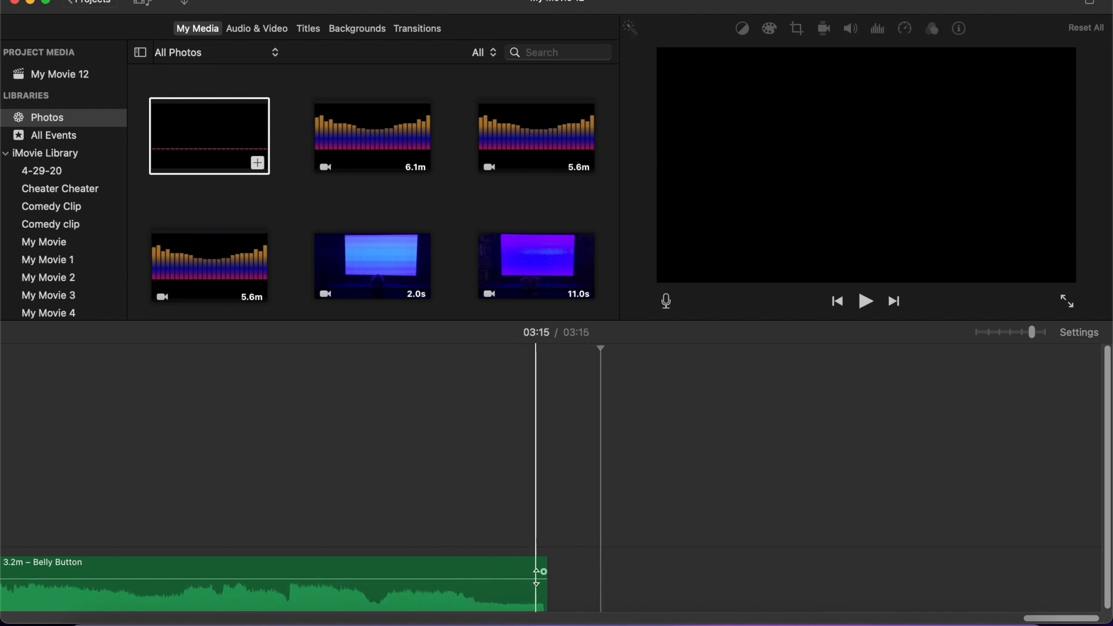
pyautogui.moveTo(541, 572); pyautogui.dragTo(419, 572)
pyautogui.press('space')
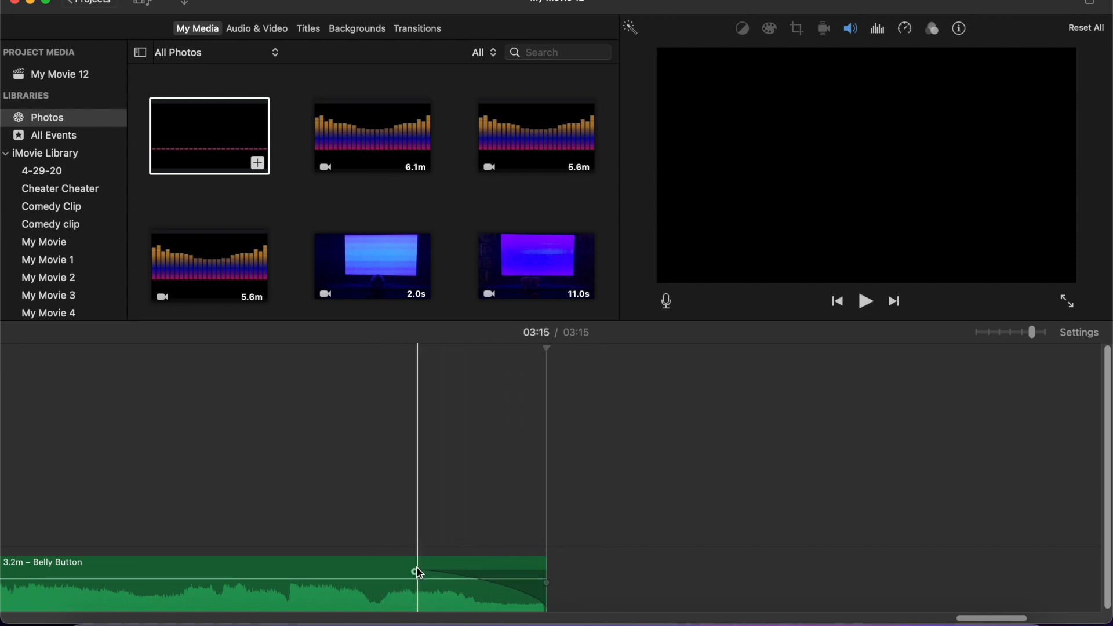
# Set the Belly Button song to a custom speed of 80% and play it from the beginning.
pyautogui.hscroll(-5, 413, 575)
pyautogui.hscroll(-10, 416, 577)
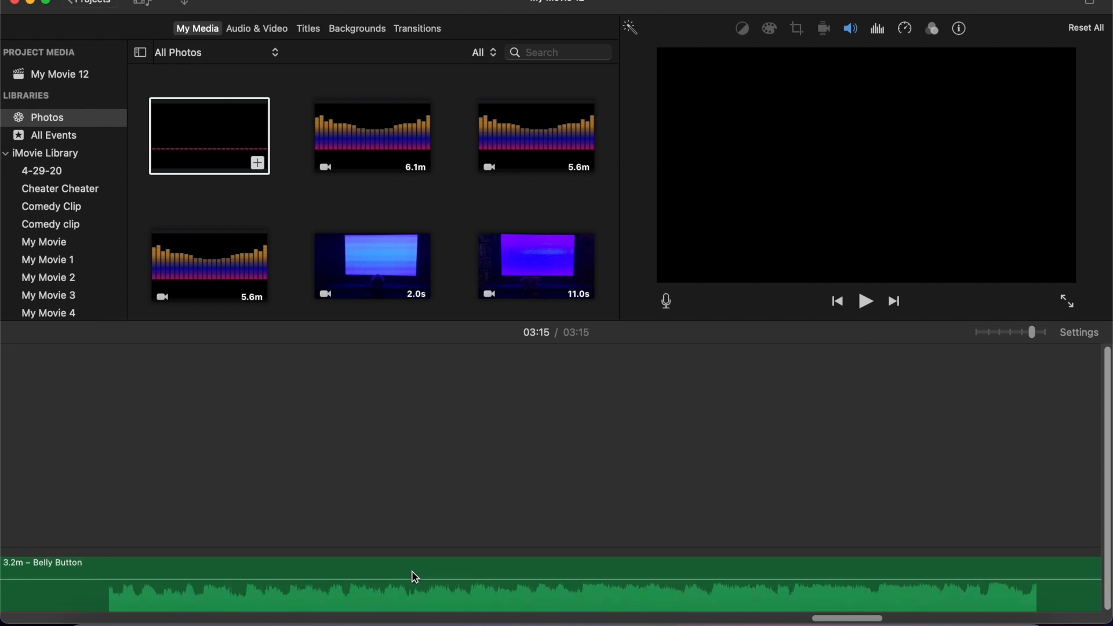
pyautogui.hscroll(-10, 415, 576)
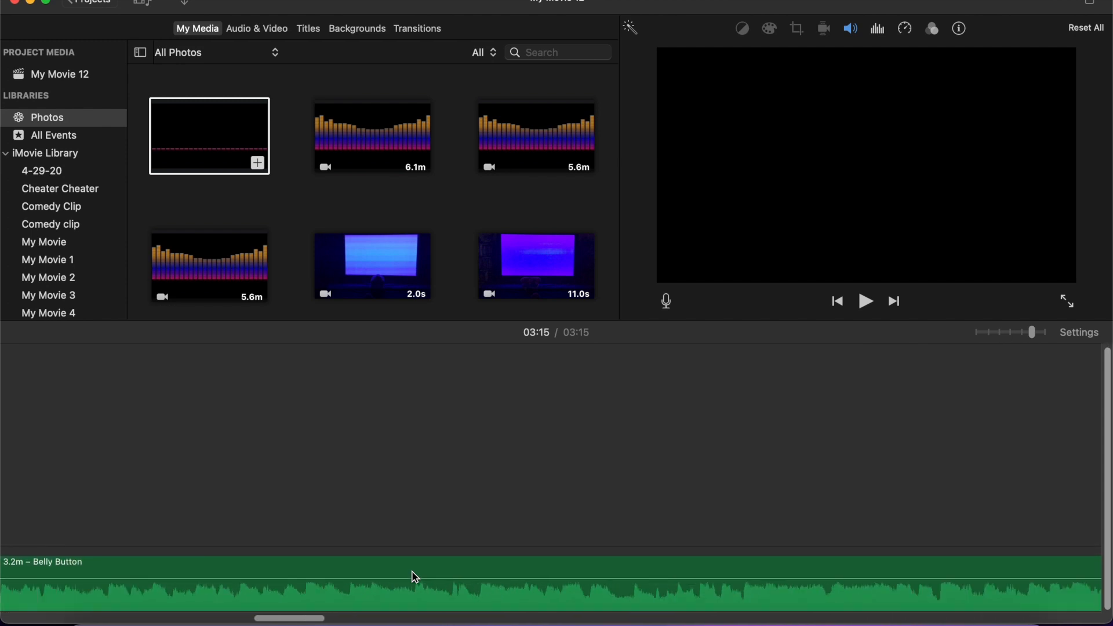
pyautogui.click(321, 573)
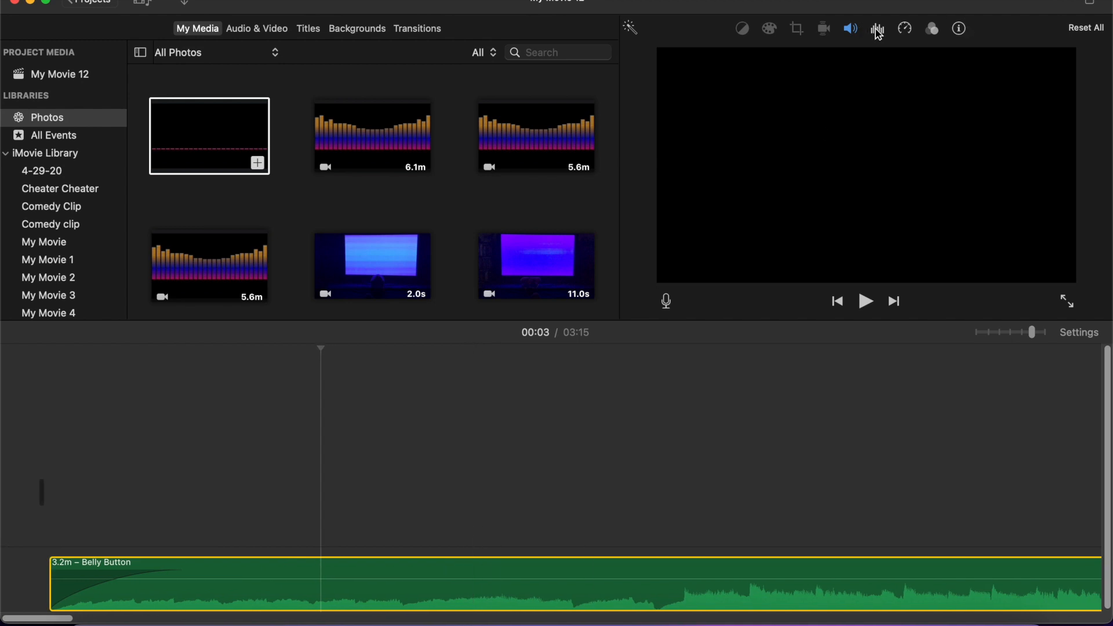
pyautogui.click(903, 30)
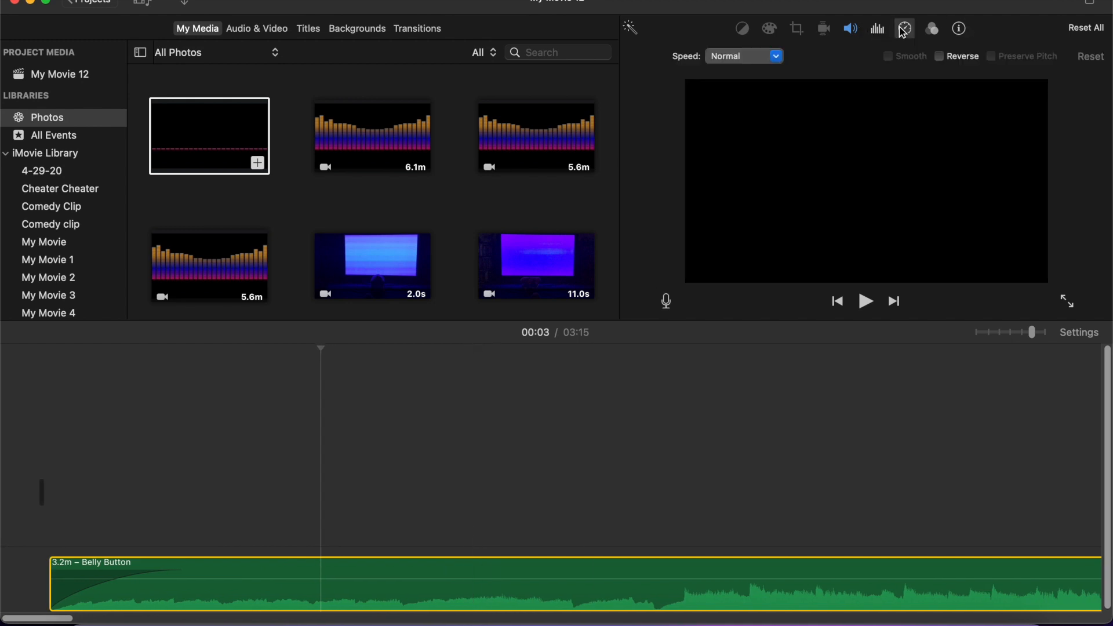
pyautogui.click(776, 57)
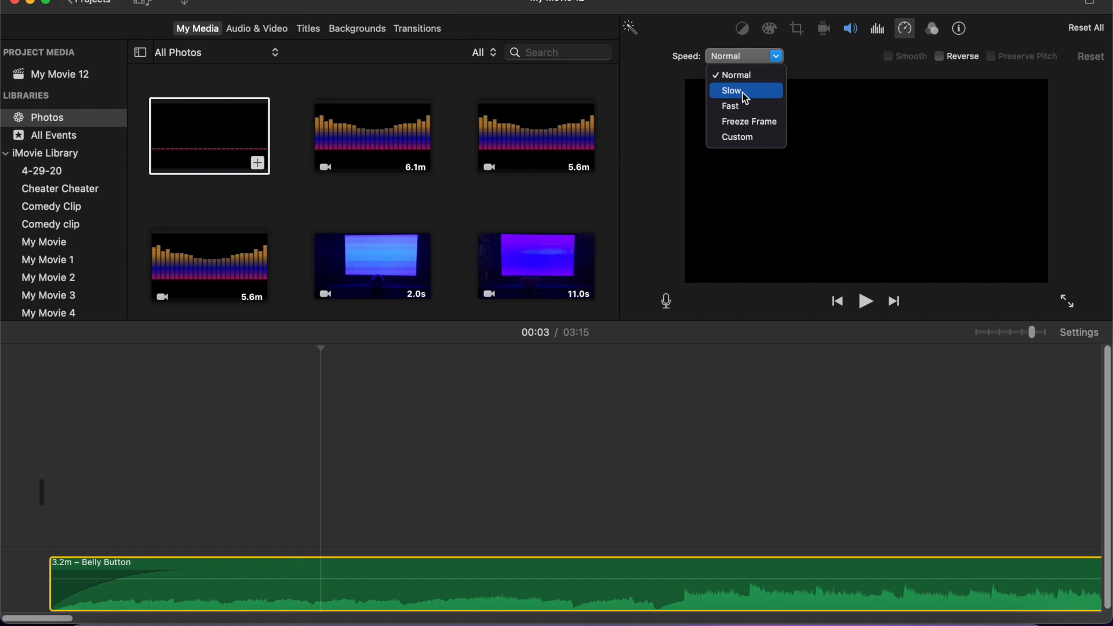
pyautogui.click(736, 138)
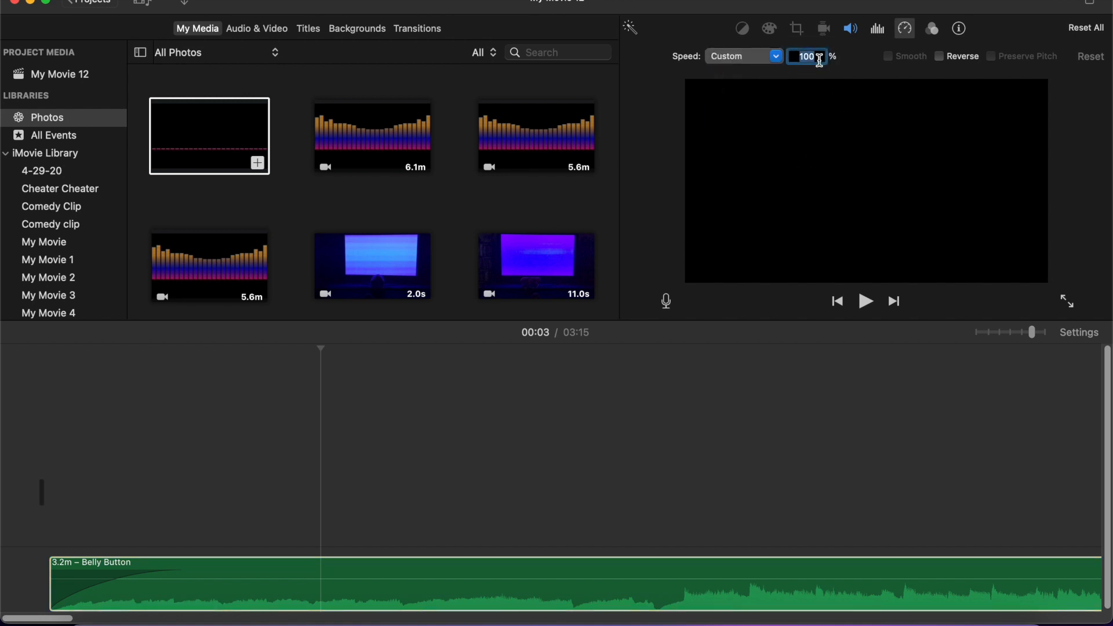
pyautogui.press('Return')
pyautogui.press('Return')
pyautogui.click(3, 529)
pyautogui.press('space')
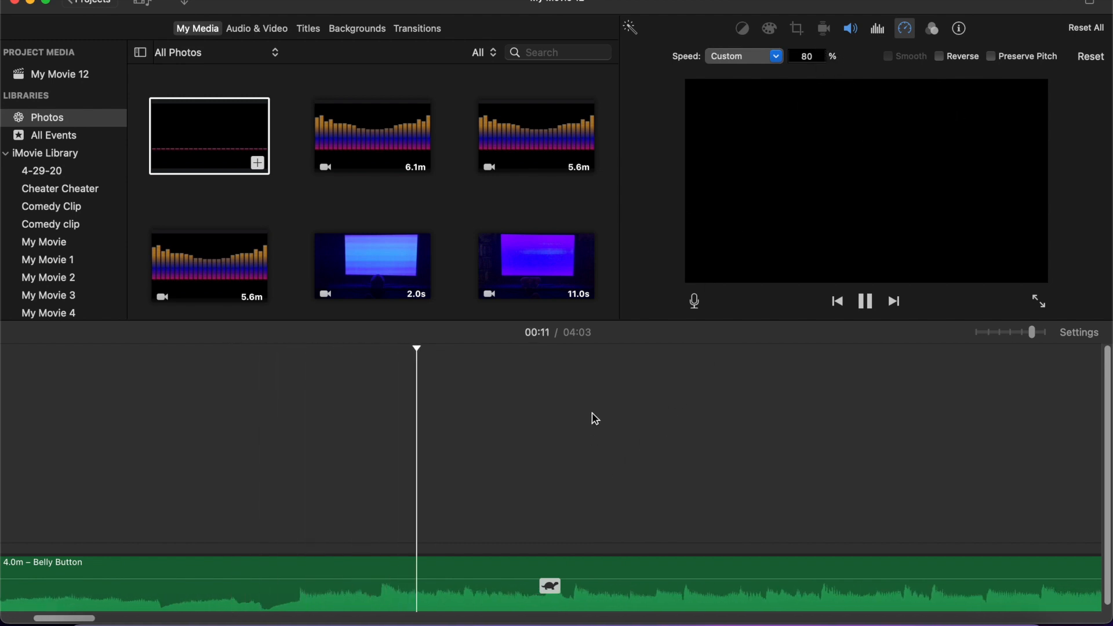
pyautogui.press('space')
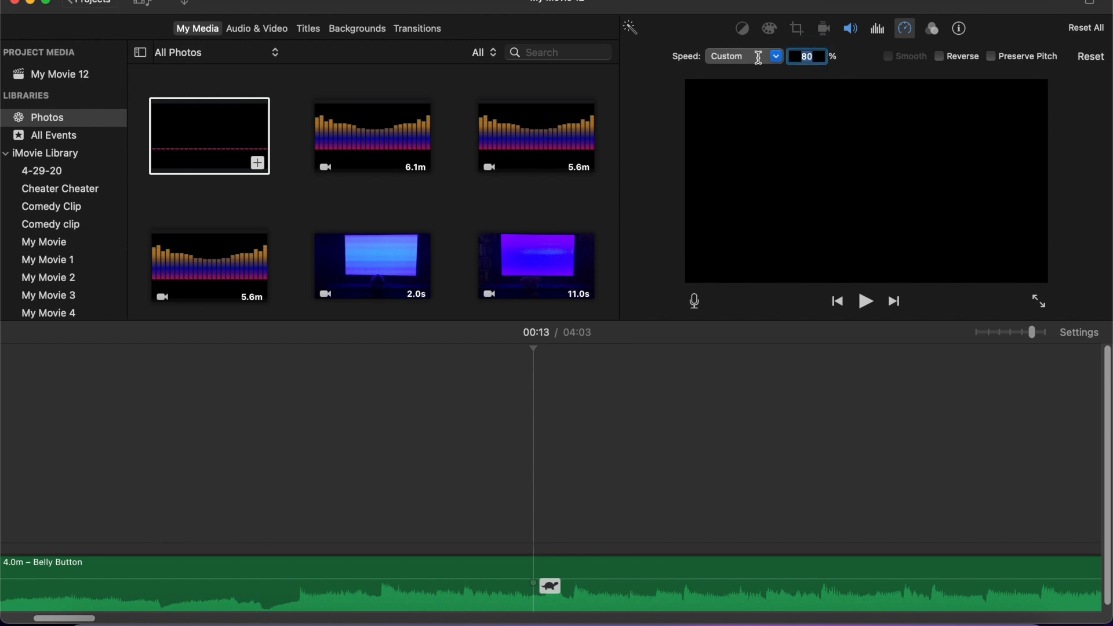
# Set the Belly Button song's custom speed to 120% and play its opening.
pyautogui.press('Return')
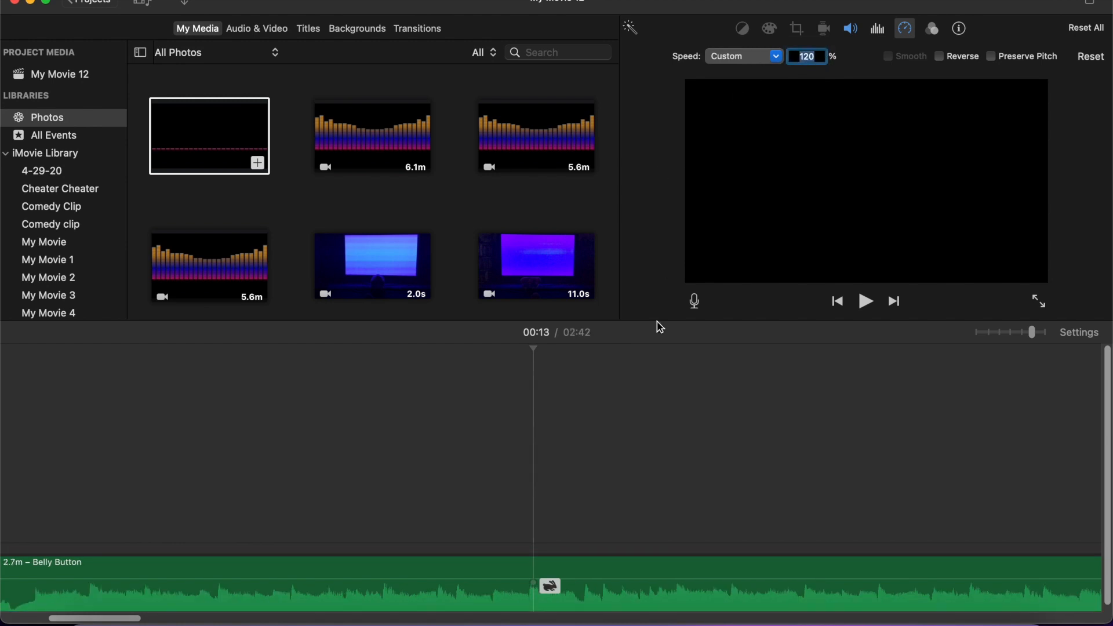
pyautogui.hscroll(-10, 634, 369)
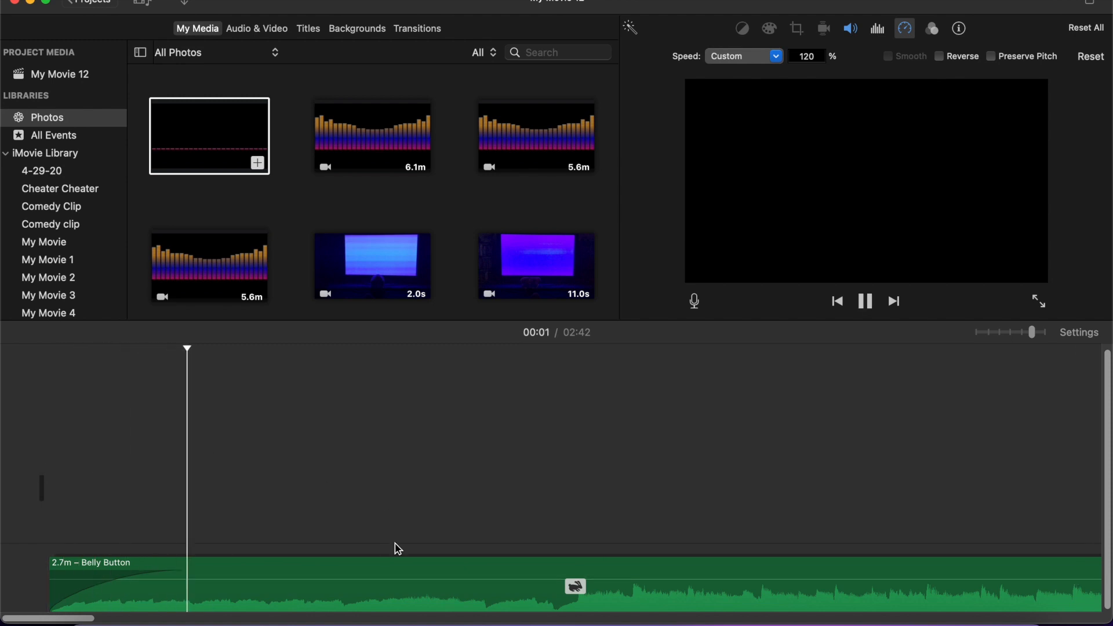
pyautogui.press('space')
# Reset the Belly Button song's speed to Normal.
pyautogui.click(773, 56)
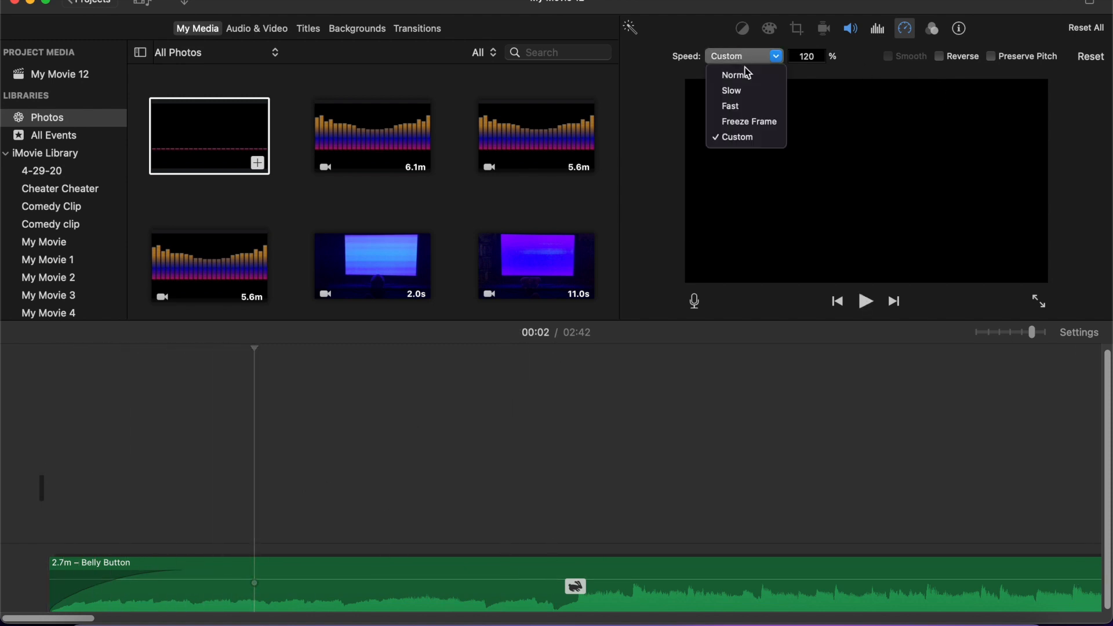
pyautogui.click(747, 81)
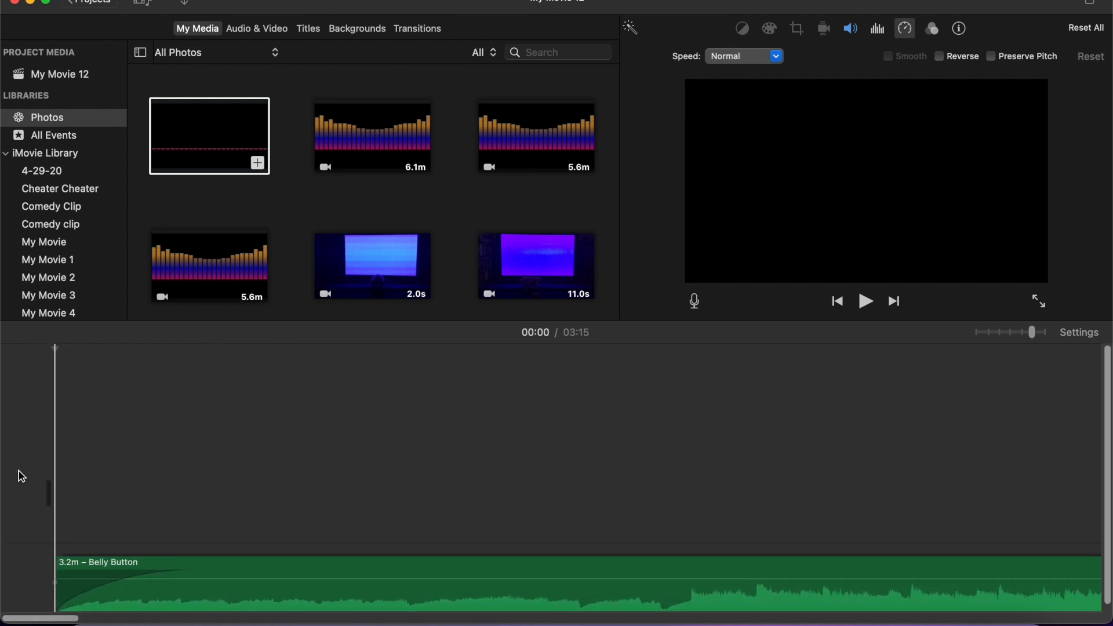
# Add the black still image with the pink dashed line to the start of the video track above the song.
pyautogui.scroll(-5, 301, 178)
pyautogui.scroll(5, 301, 179)
pyautogui.click(222, 139)
pyautogui.moveTo(223, 139); pyautogui.dragTo(46, 515)
pyautogui.scroll(-15, 211, 210)
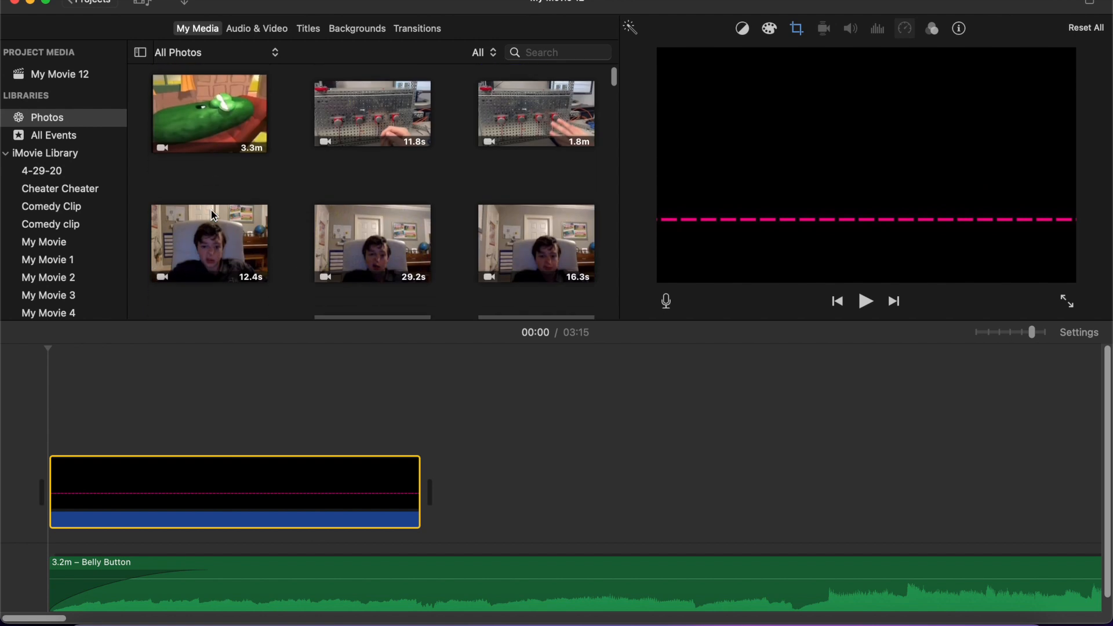
pyautogui.scroll(-10, 211, 210)
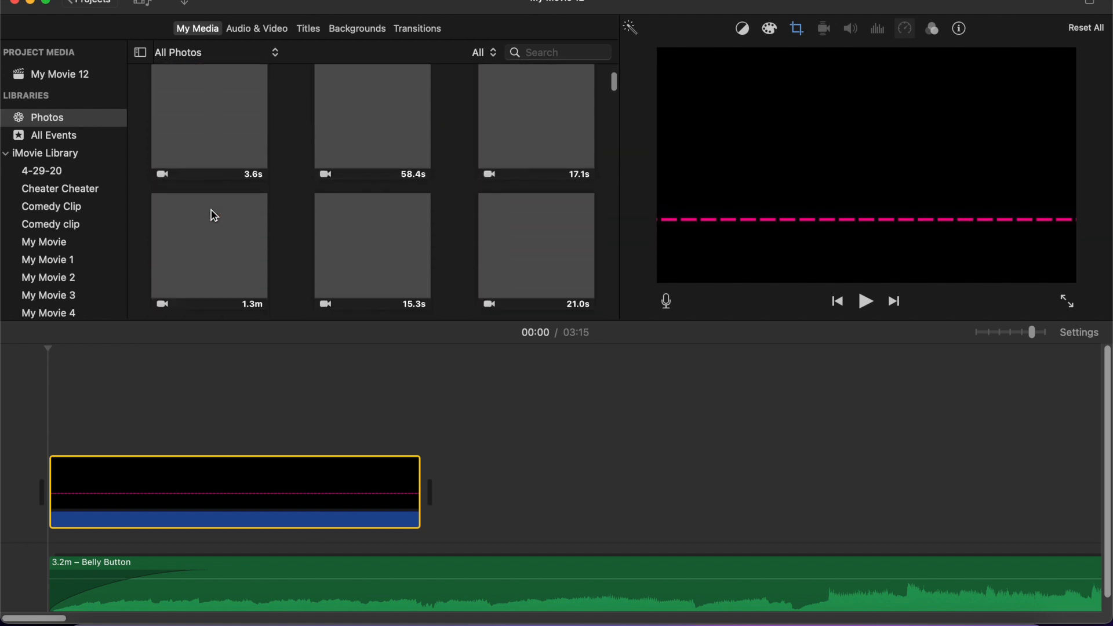
pyautogui.scroll(-5, 211, 210)
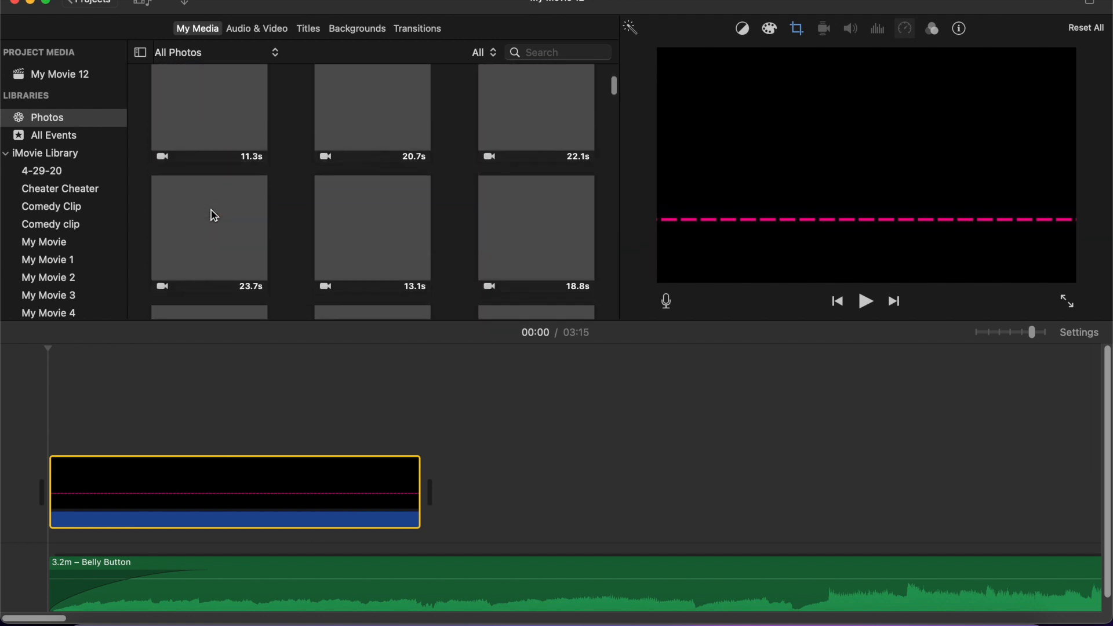
pyautogui.moveTo(414, 266); pyautogui.dragTo(476, 546)
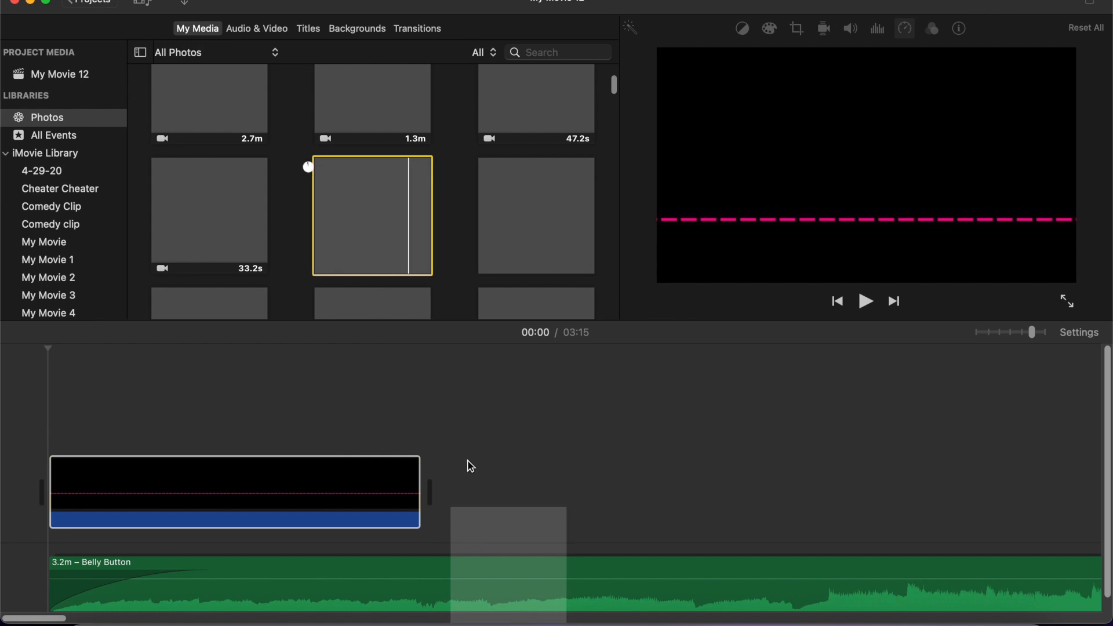
pyautogui.moveTo(471, 466); pyautogui.dragTo(467, 480)
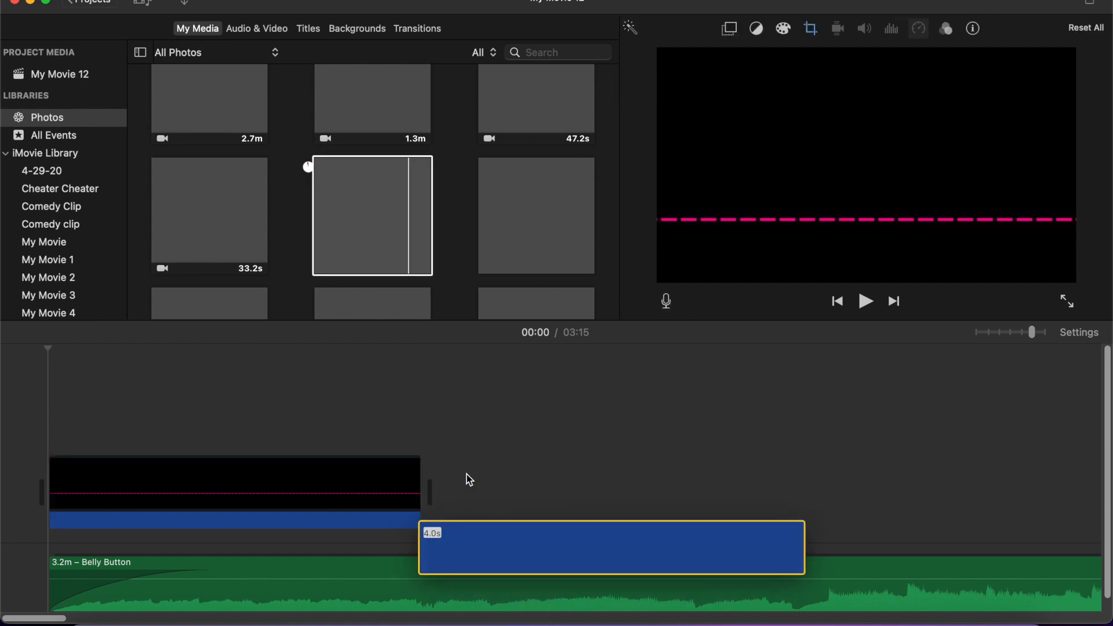
pyautogui.click(513, 215)
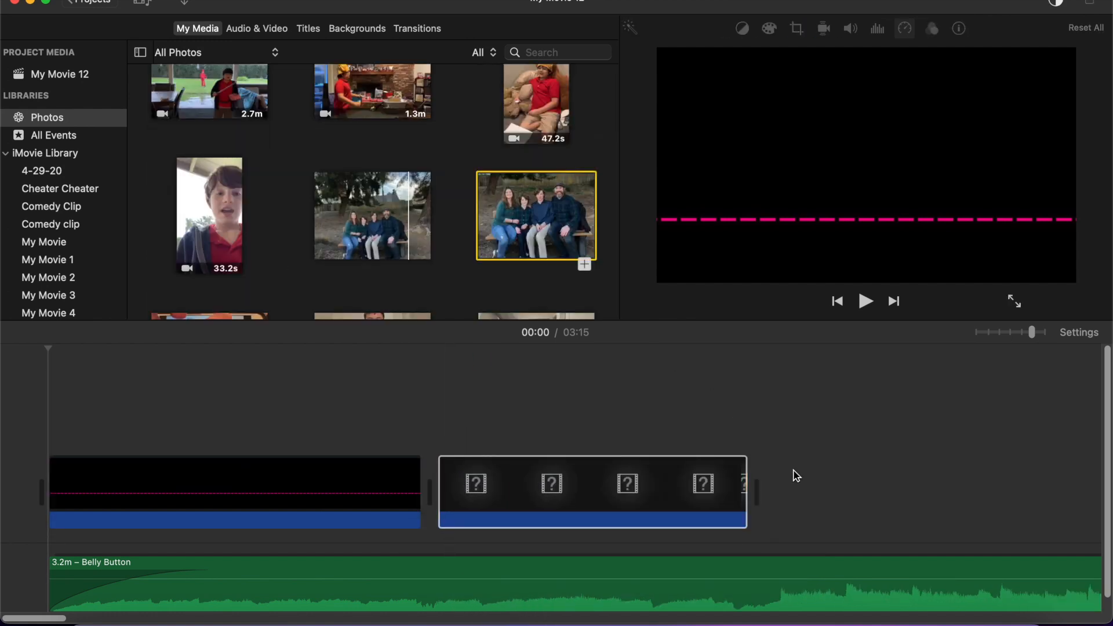
pyautogui.click(661, 481)
pyautogui.press('Delete')
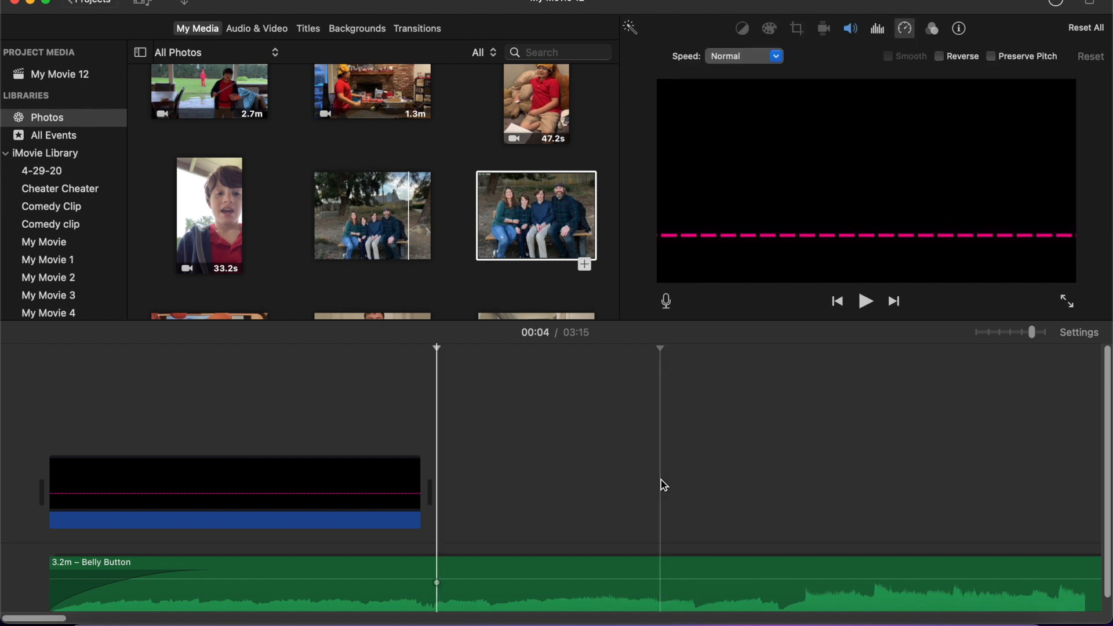
# Add the portrait photo of the couple standing in the park to the video track right after the black image.
pyautogui.scroll(-1, 509, 246)
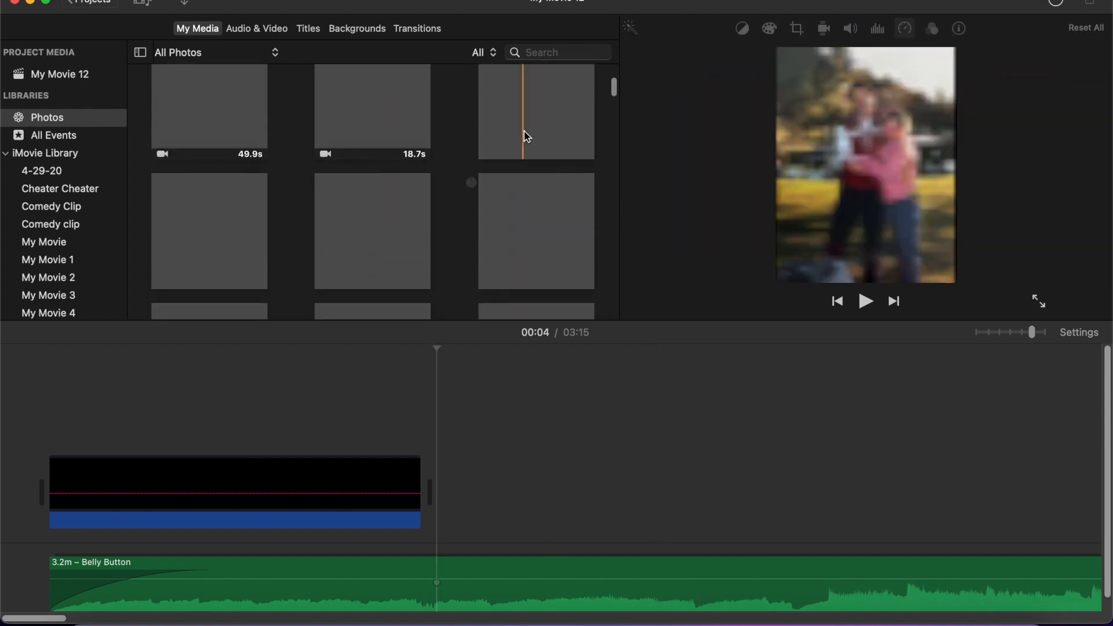
pyautogui.click(526, 124)
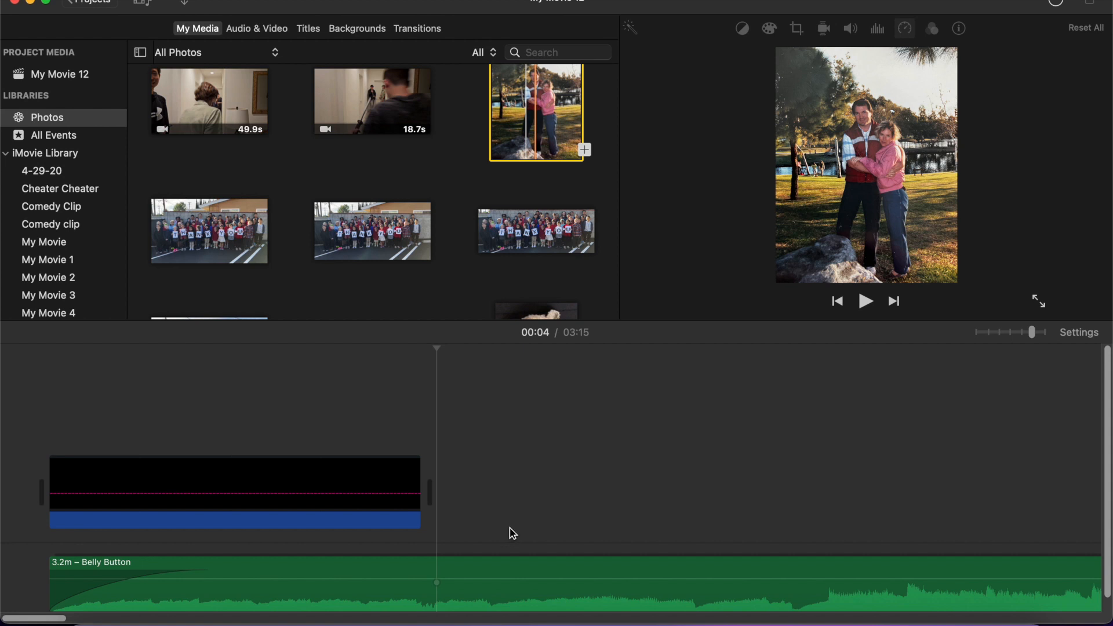
pyautogui.moveTo(536, 118); pyautogui.dragTo(447, 514)
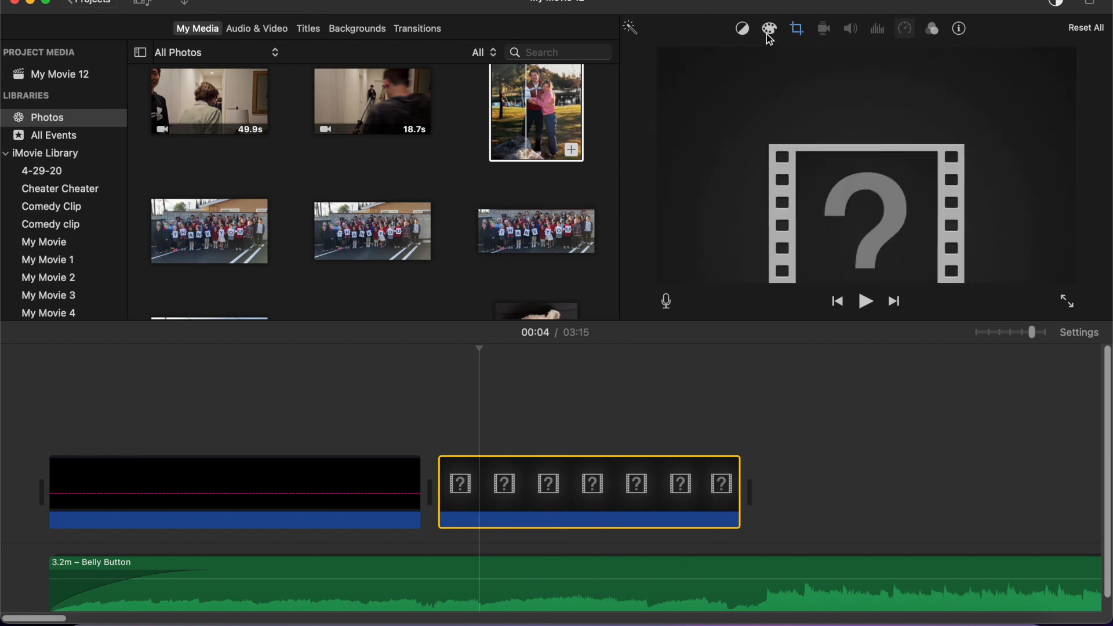
# Inspect the Ken Burns framing of both images and play the project from the beginning through the couple photo.
pyautogui.click(793, 33)
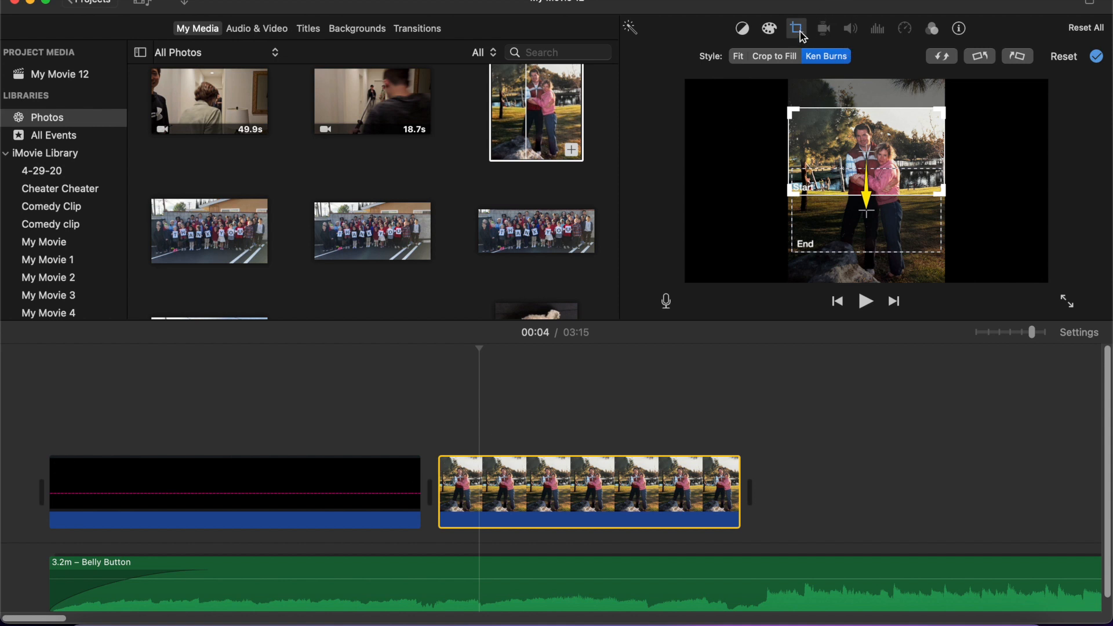
pyautogui.click(340, 479)
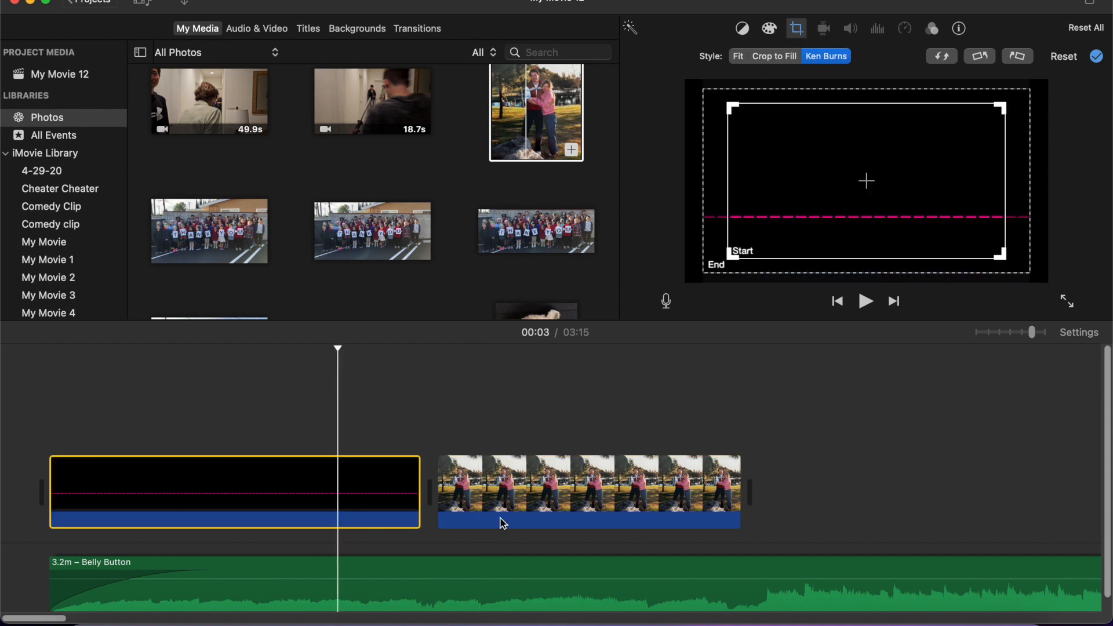
pyautogui.click(3, 403)
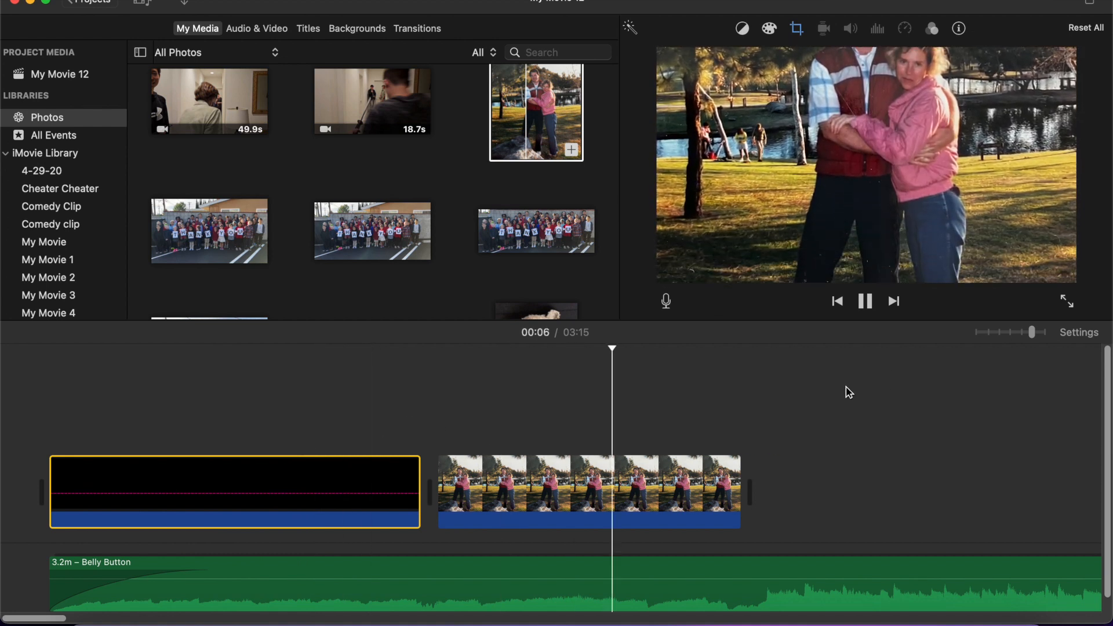
pyautogui.press('space')
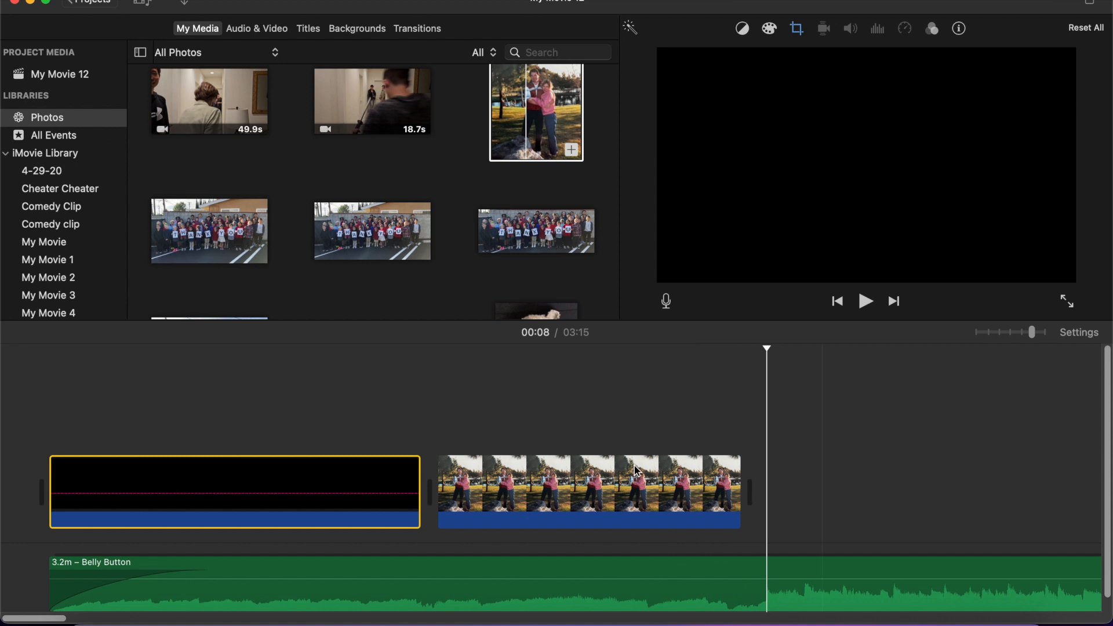
# Try the Fit and Crop to Fill styles on the black image with the pink dashed line.
pyautogui.click(4, 449)
pyautogui.click(169, 499)
pyautogui.click(797, 28)
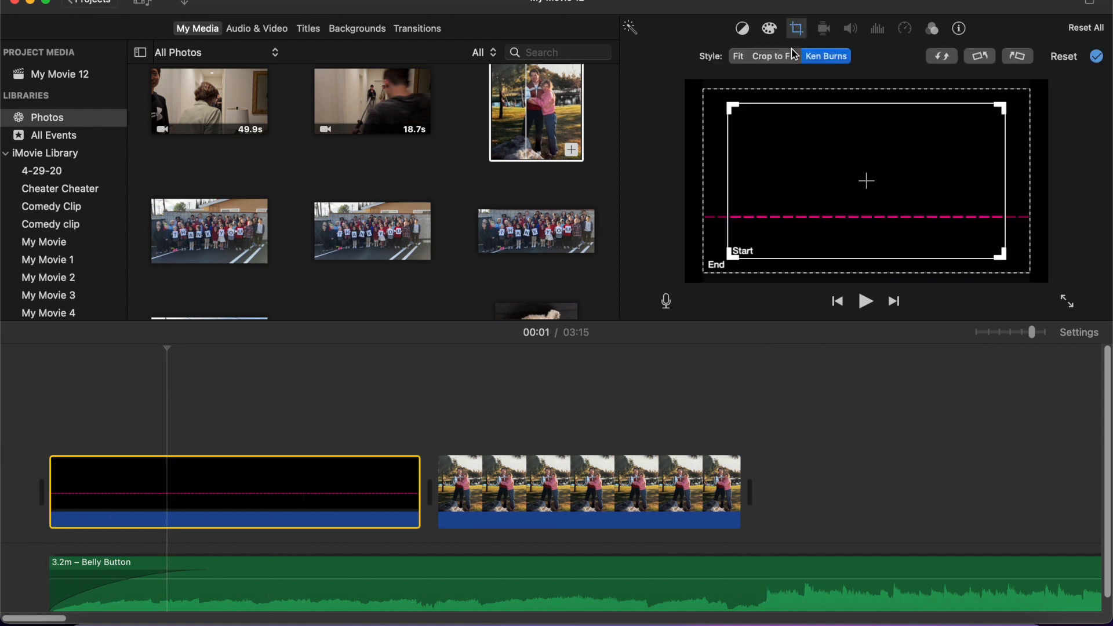
pyautogui.click(738, 56)
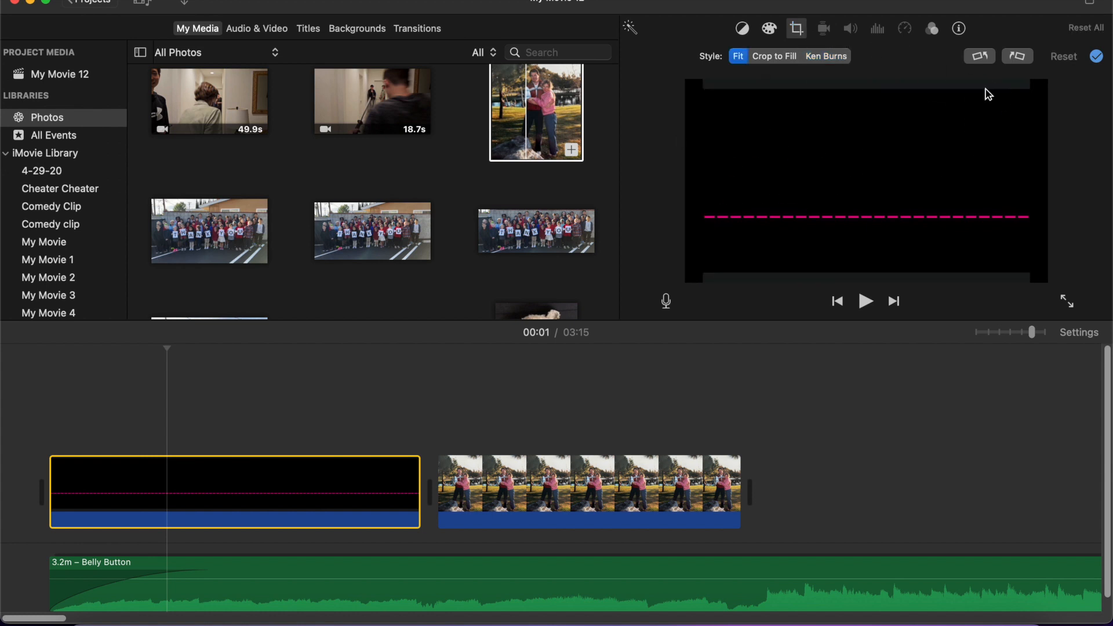
pyautogui.click(778, 64)
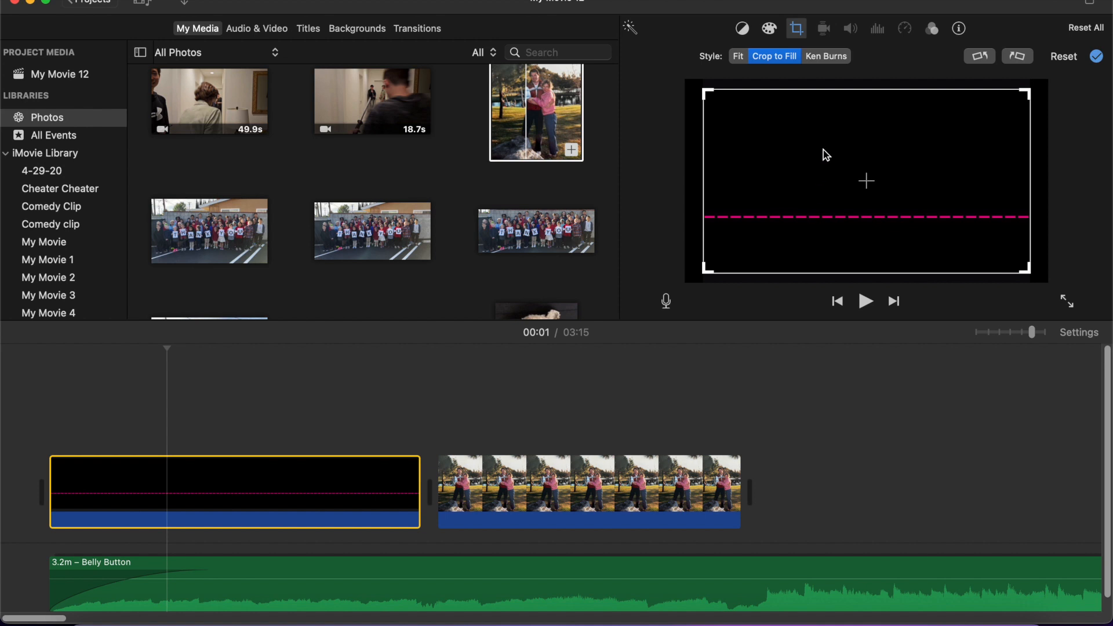
pyautogui.moveTo(841, 168)
pyautogui.mouseDown()
pyautogui.moveTo(847, 203)
pyautogui.moveTo(884, 191)
pyautogui.moveTo(817, 156)
pyautogui.moveTo(826, 174)
pyautogui.moveTo(839, 165)
pyautogui.mouseUp()
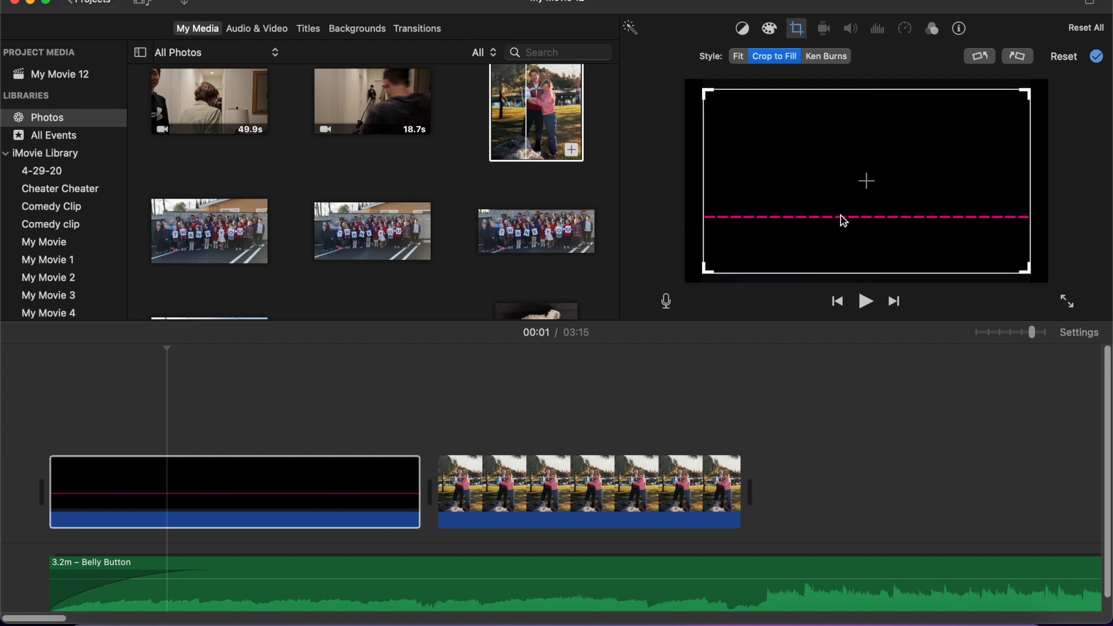
# Apply Ken Burns to the black image, enlarging the End frame and shrinking the Start frame around the left part of the dashed line.
pyautogui.click(821, 58)
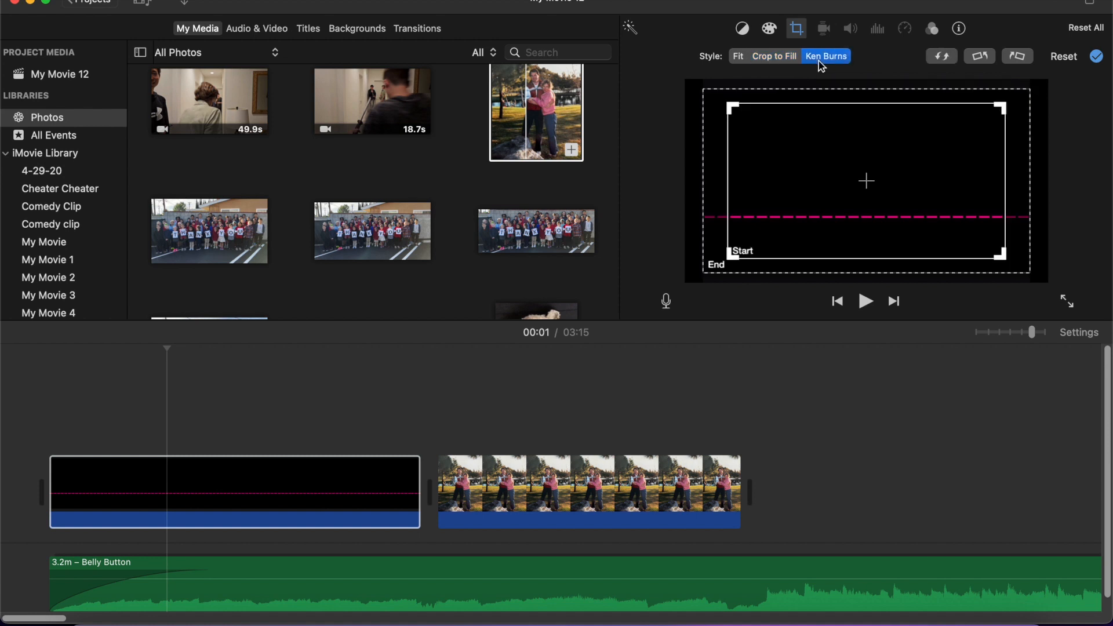
pyautogui.click(706, 150)
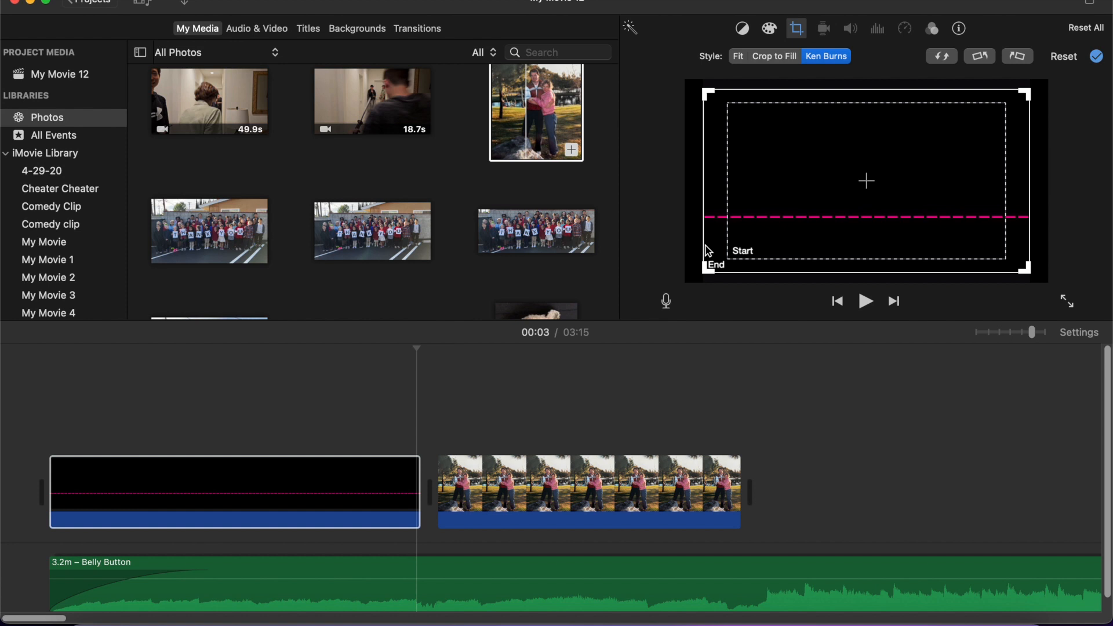
pyautogui.moveTo(705, 88); pyautogui.dragTo(705, 145)
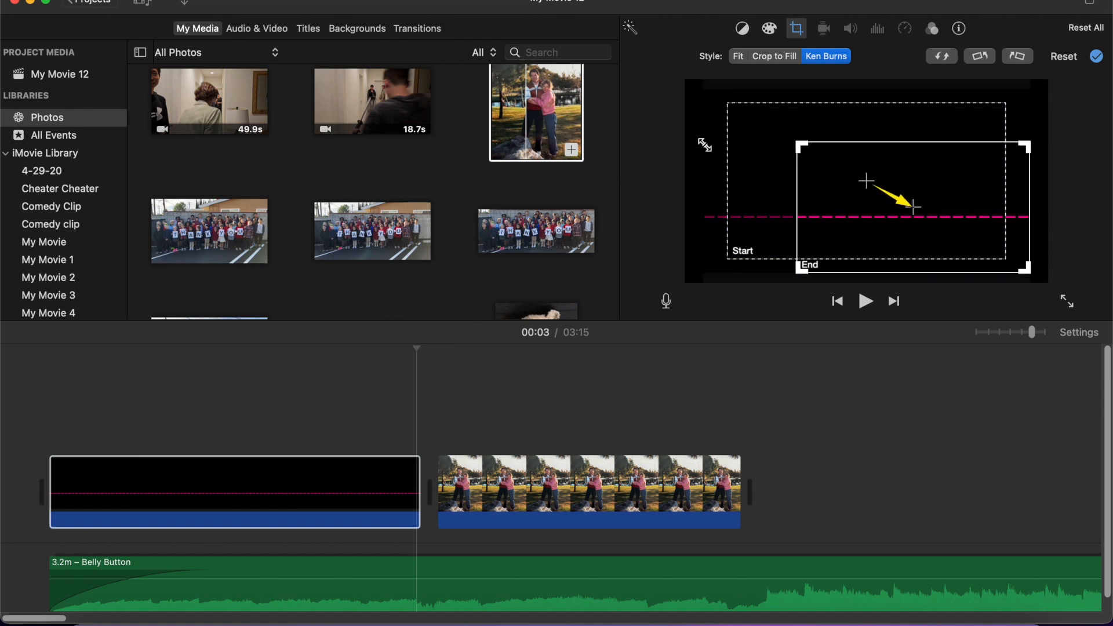
pyautogui.moveTo(732, 96); pyautogui.dragTo(669, 59)
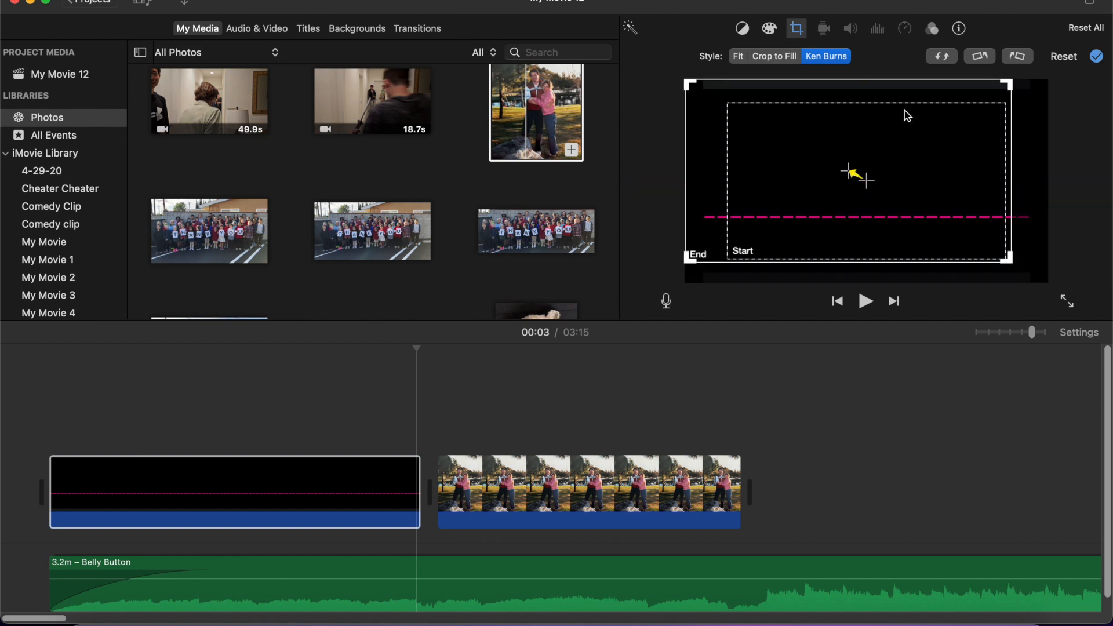
pyautogui.click(1005, 104)
pyautogui.moveTo(1002, 107); pyautogui.dragTo(850, 163)
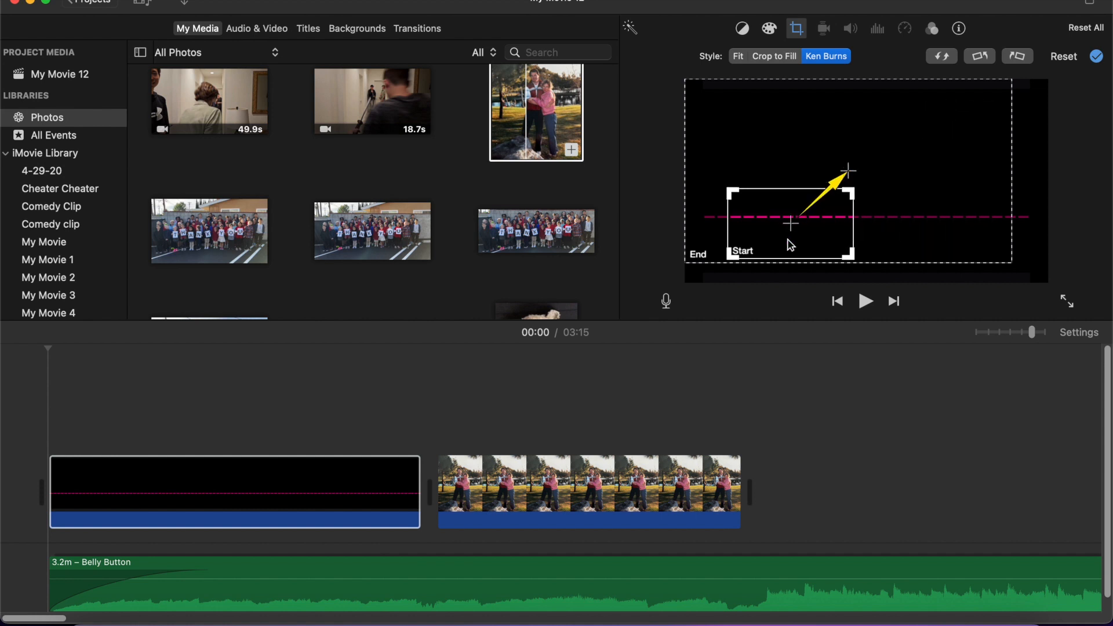
# Play the project from the beginning to preview the black image's Ken Burns movement.
pyautogui.press('space')
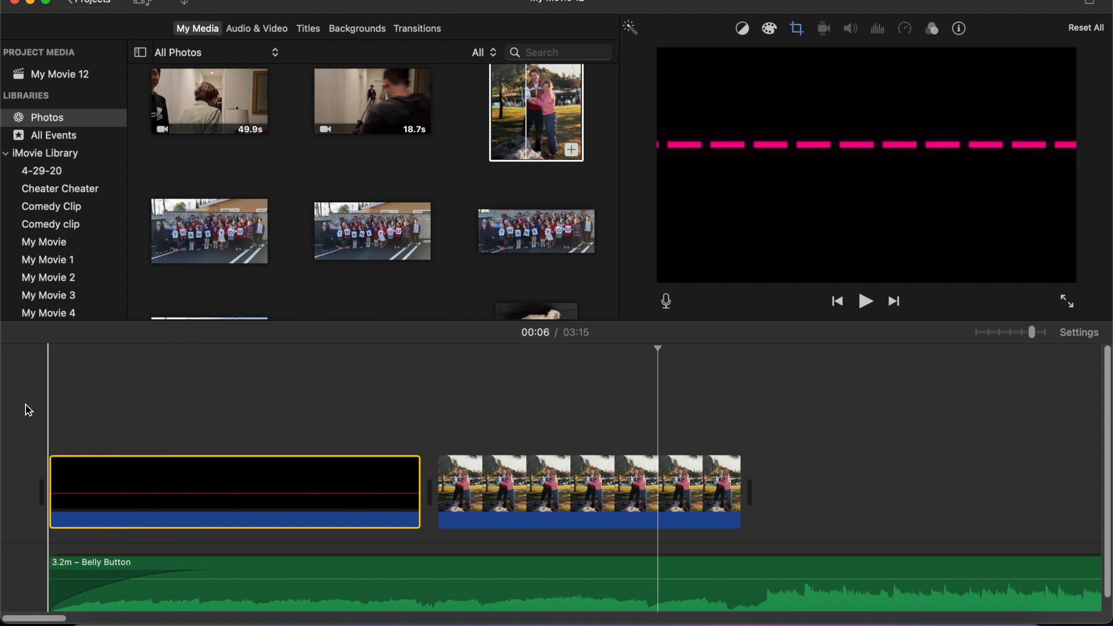
pyautogui.click(15, 406)
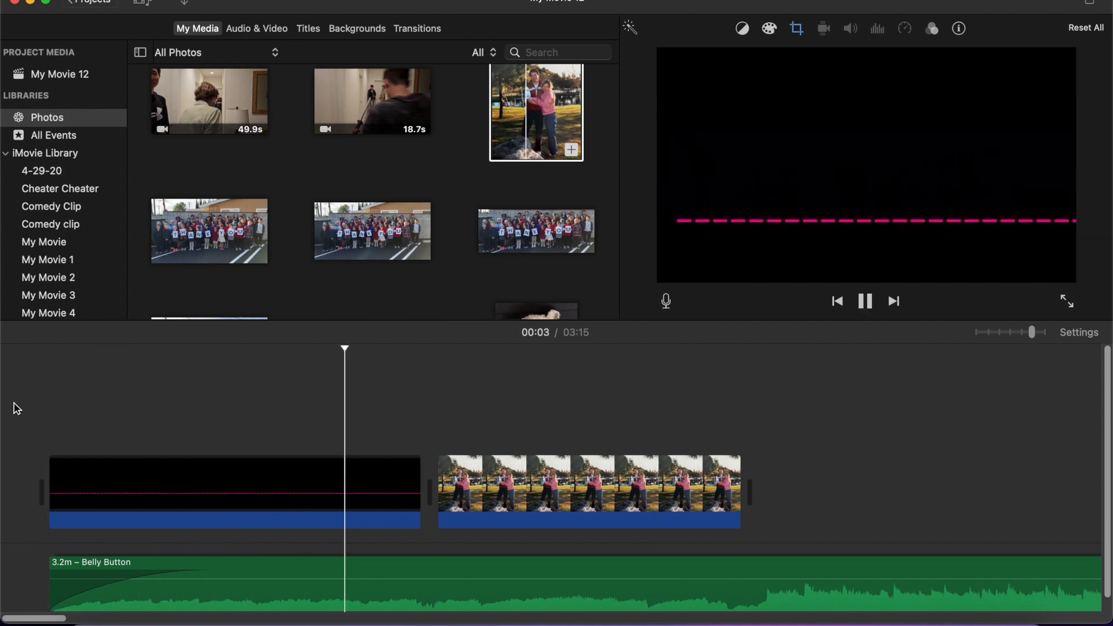
pyautogui.press('space')
# Switch the black image to Crop to Fill and enlarge the crop frame to cover the whole picture.
pyautogui.click(204, 479)
pyautogui.click(798, 30)
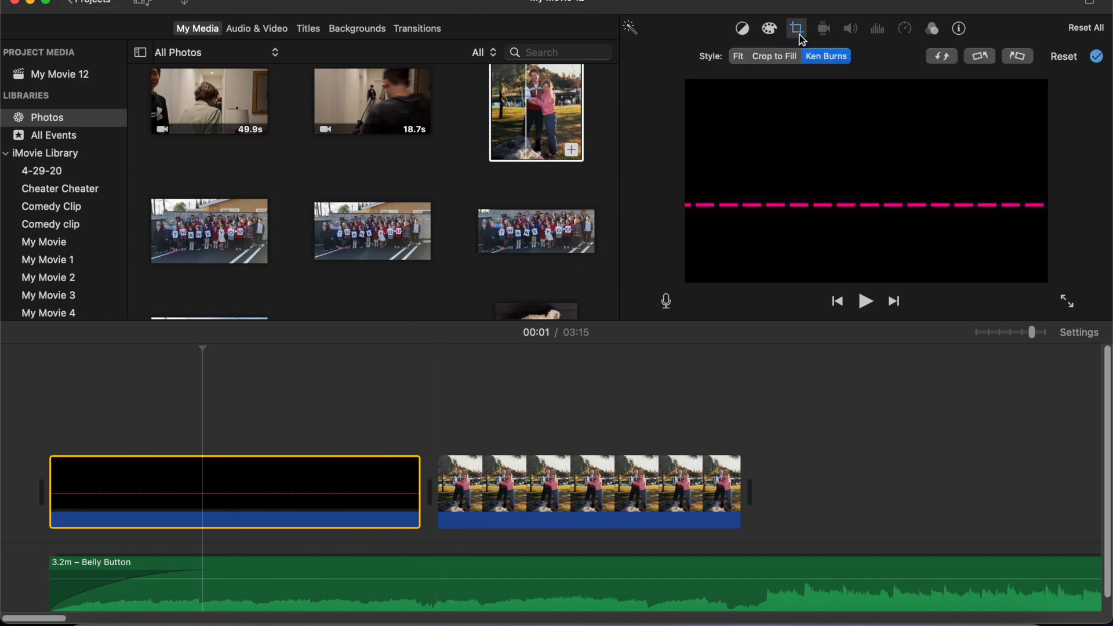
pyautogui.click(767, 58)
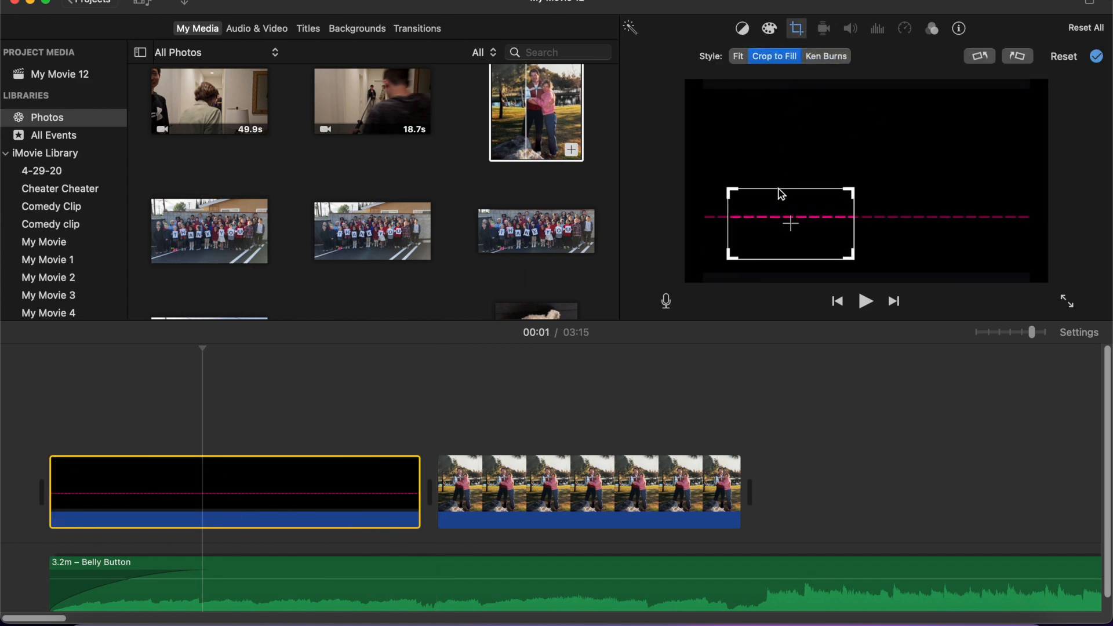
pyautogui.moveTo(786, 195); pyautogui.dragTo(729, 102)
pyautogui.moveTo(819, 157); pyautogui.dragTo(1047, 280)
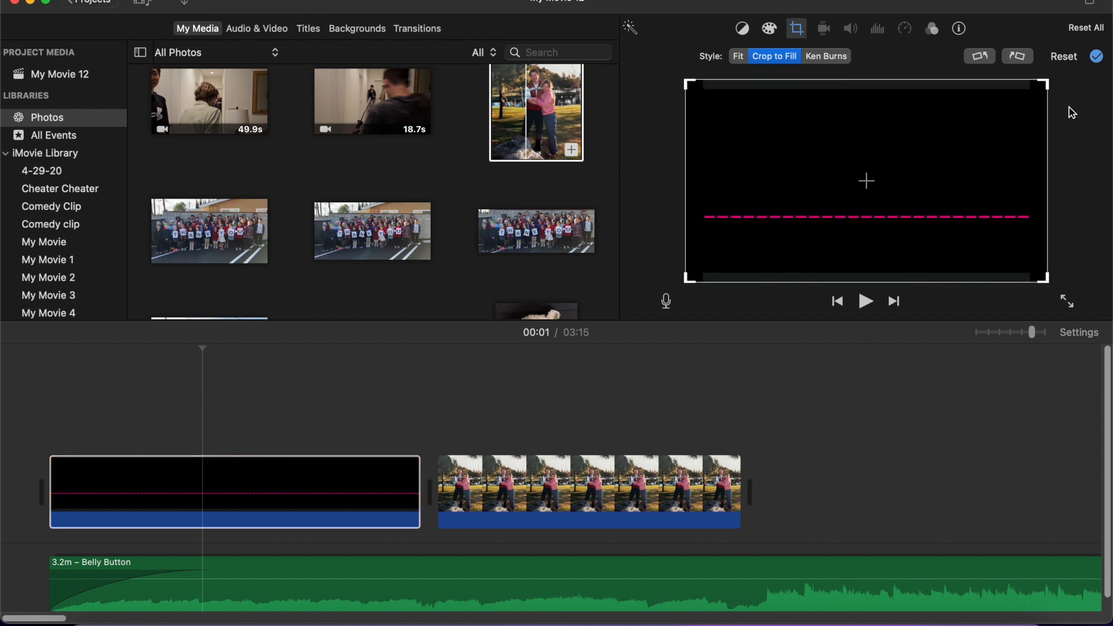
# Reset the black image's cropping, apply Crop to Fill with its default frame, and preview it from the beginning.
pyautogui.click(1064, 55)
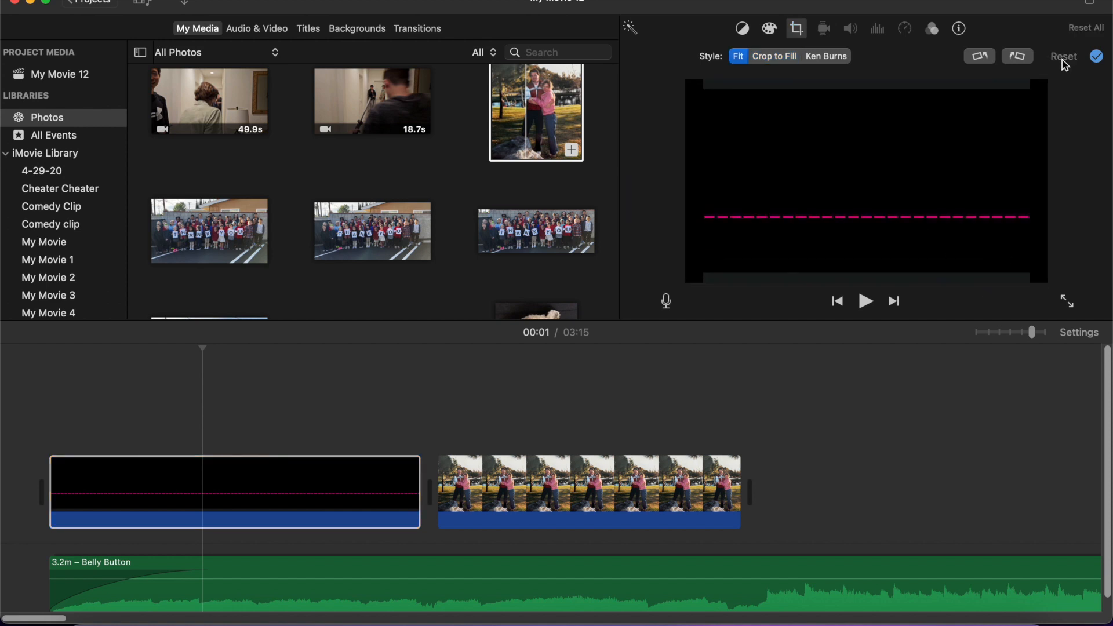
pyautogui.click(773, 58)
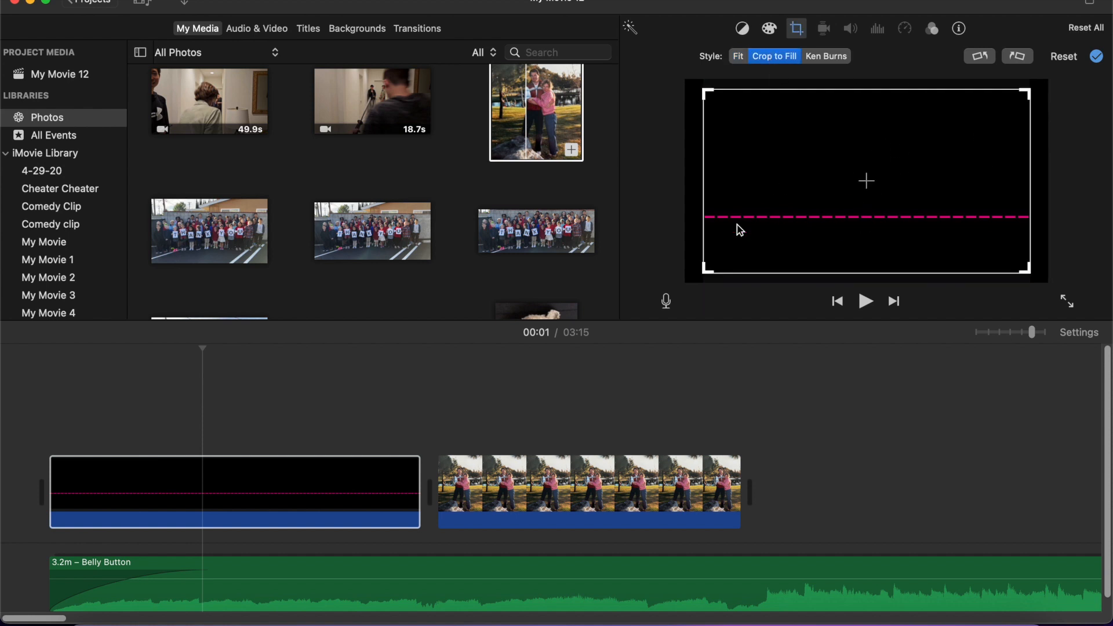
pyautogui.press('Home')
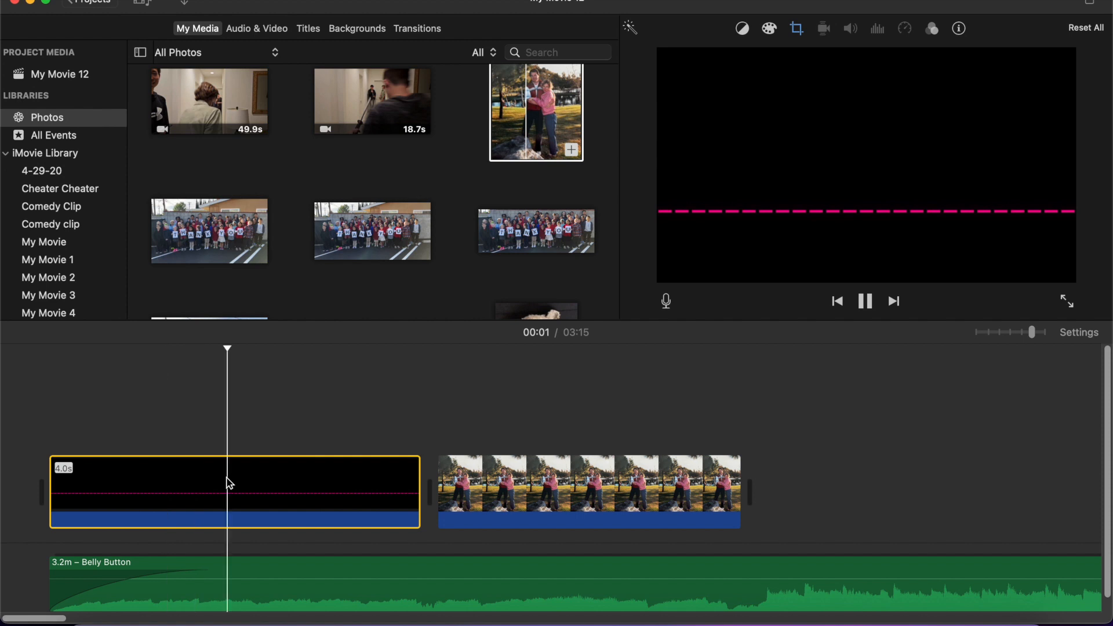
pyautogui.press('space')
# Set the black image's crop style back to Ken Burns with its default frames.
pyautogui.click(797, 29)
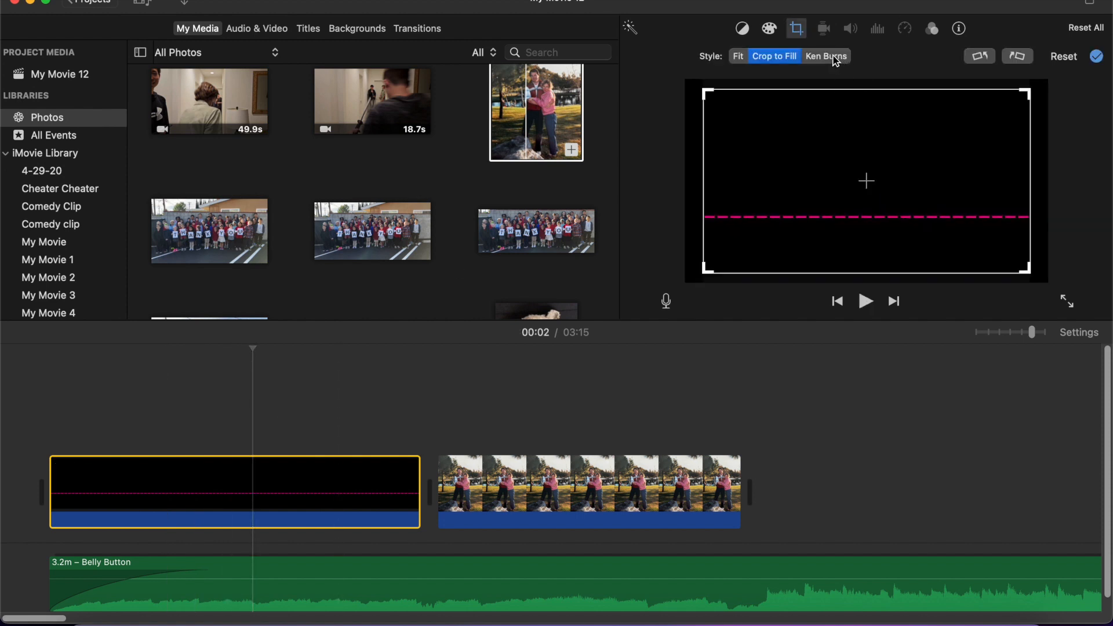
pyautogui.click(835, 61)
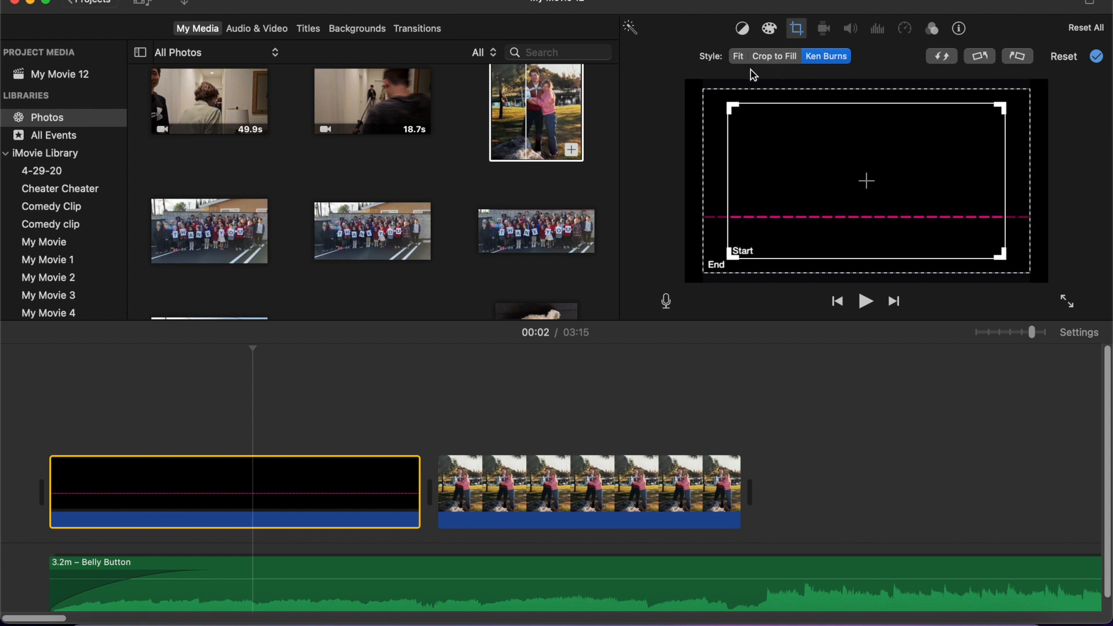
# Rotate the black image counterclockwise and back clockwise, and swap its Ken Burns Start and End frames.
pyautogui.click(984, 59)
pyautogui.click(1026, 58)
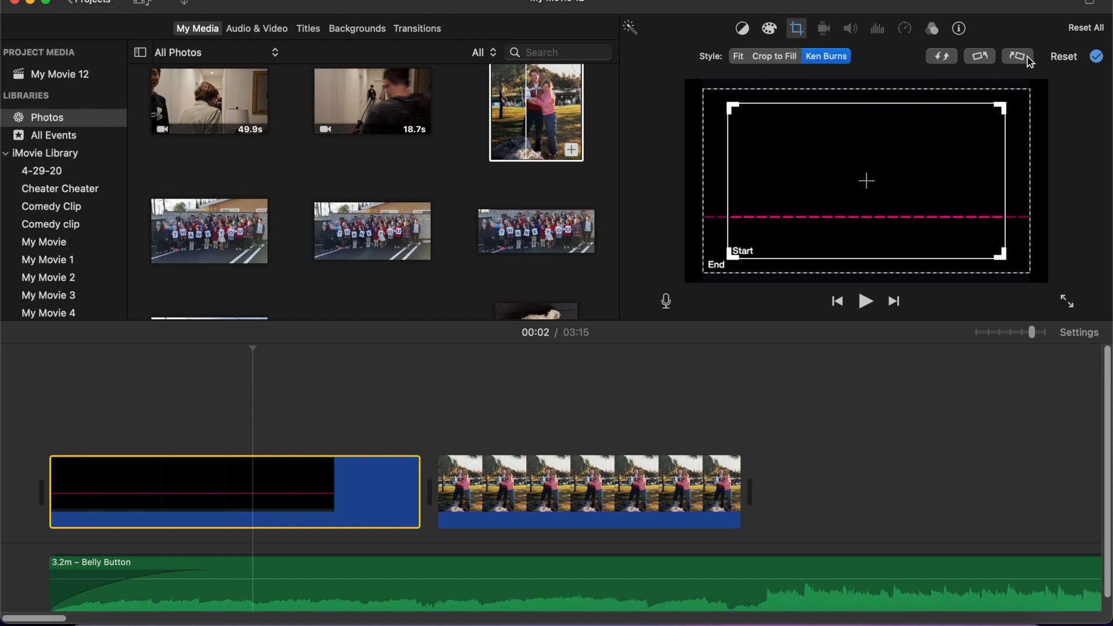
pyautogui.click(943, 56)
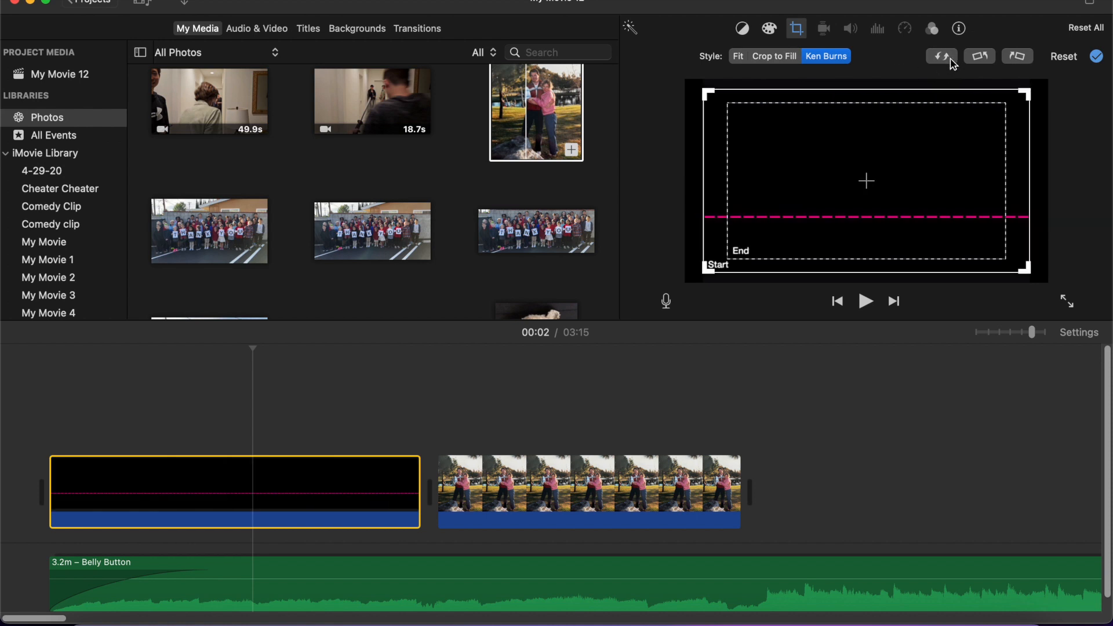
# Swap the black image's Ken Burns Start and End frames again and select the couple's photo to view its framing.
pyautogui.click(950, 58)
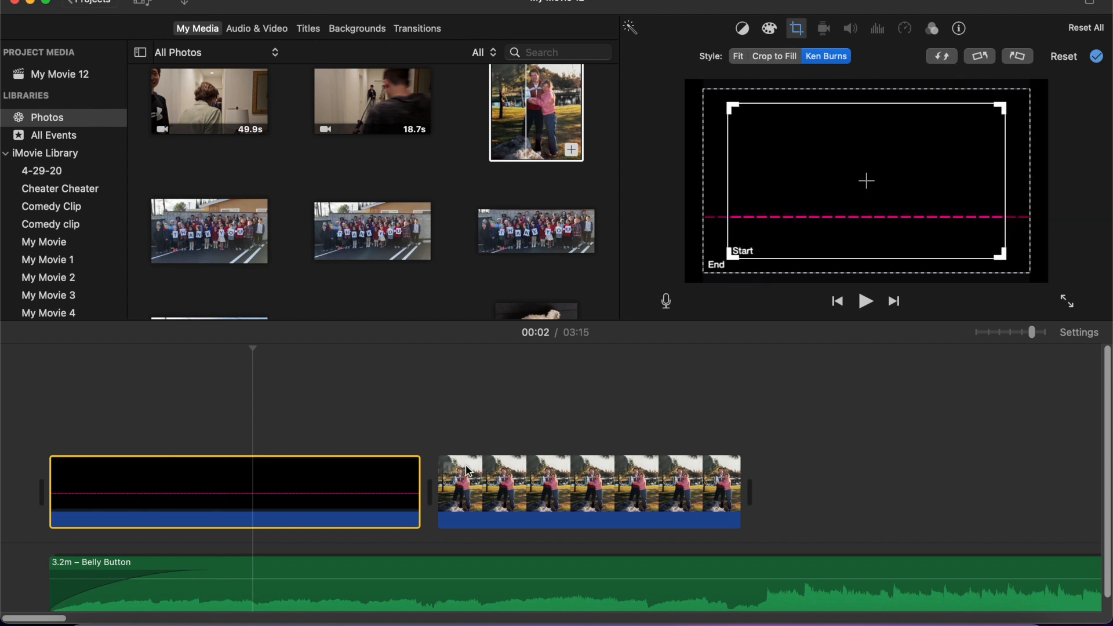
pyautogui.click(516, 471)
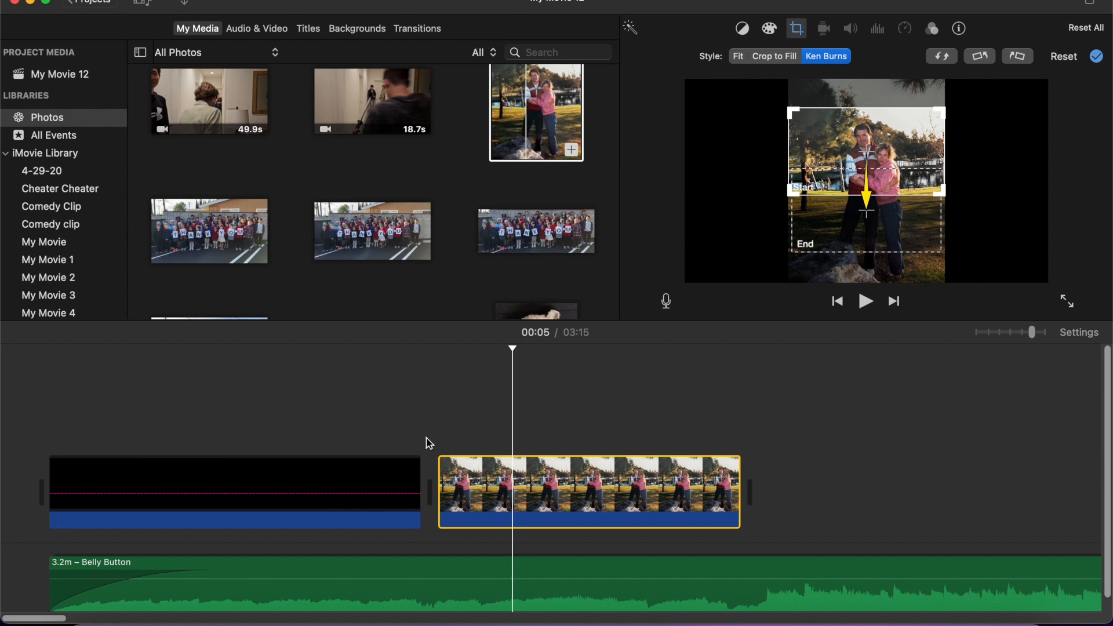
pyautogui.hscroll(10, 537, 438)
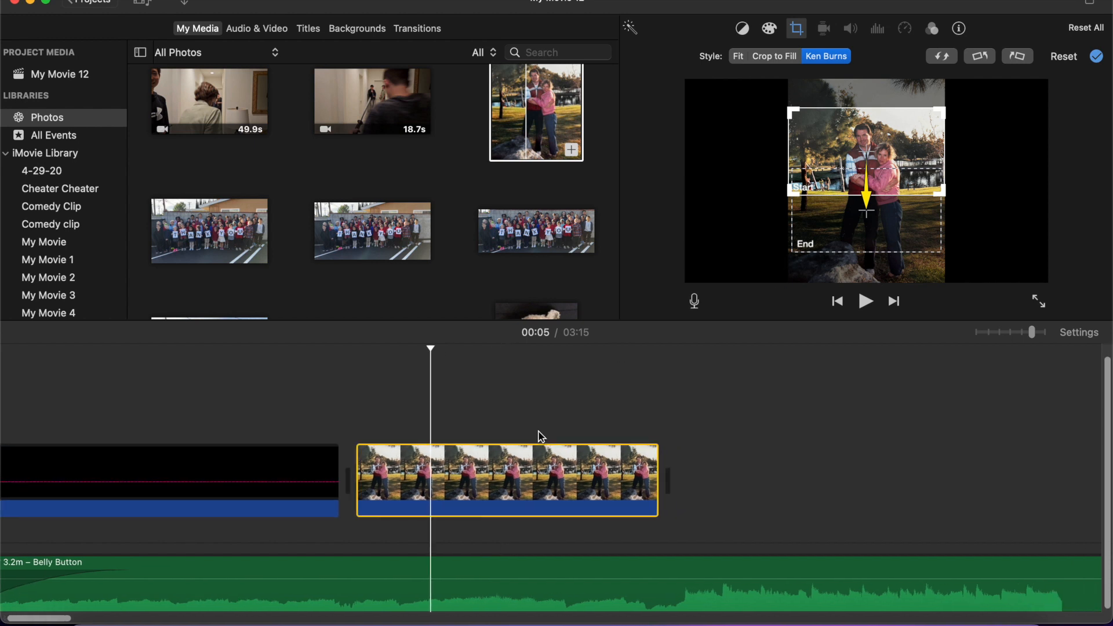
pyautogui.hscroll(-10, 320, 427)
pyautogui.hscroll(12, 320, 427)
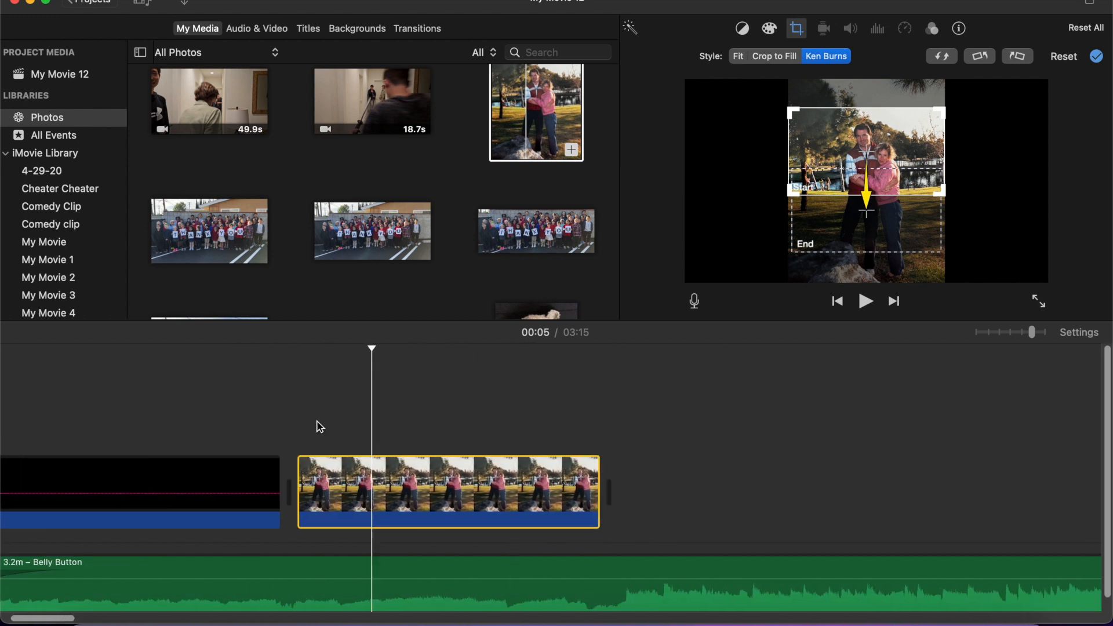
pyautogui.hscroll(-8, 290, 476)
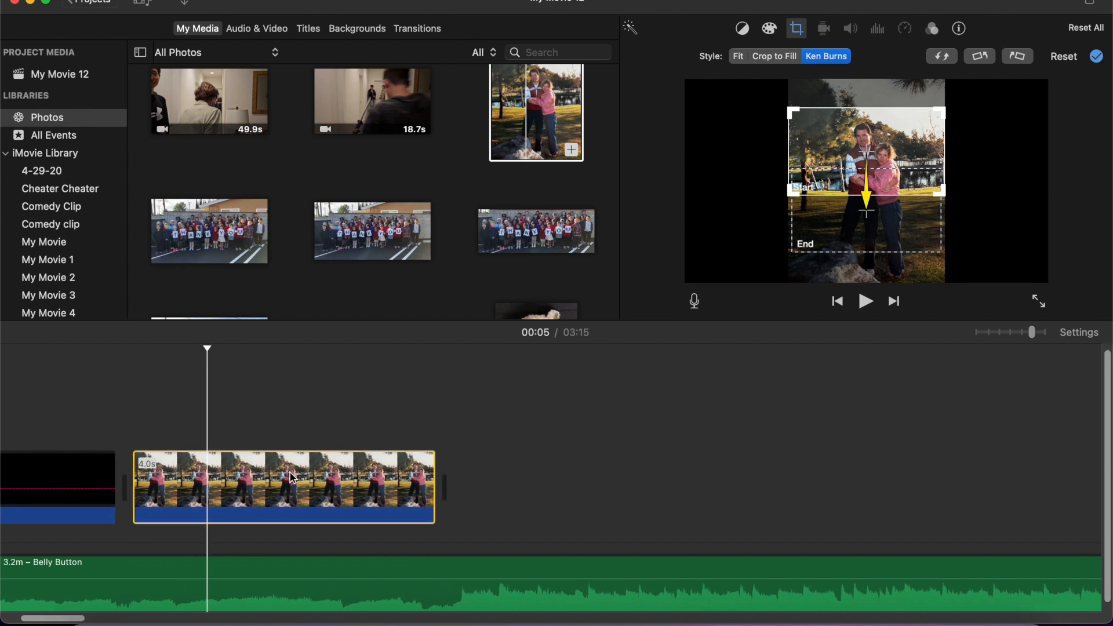
# Copy the black image clip and paste it after the couple's photo at the end of the picture track.
pyautogui.click(161, 477)
pyautogui.hscroll(-5, 298, 529)
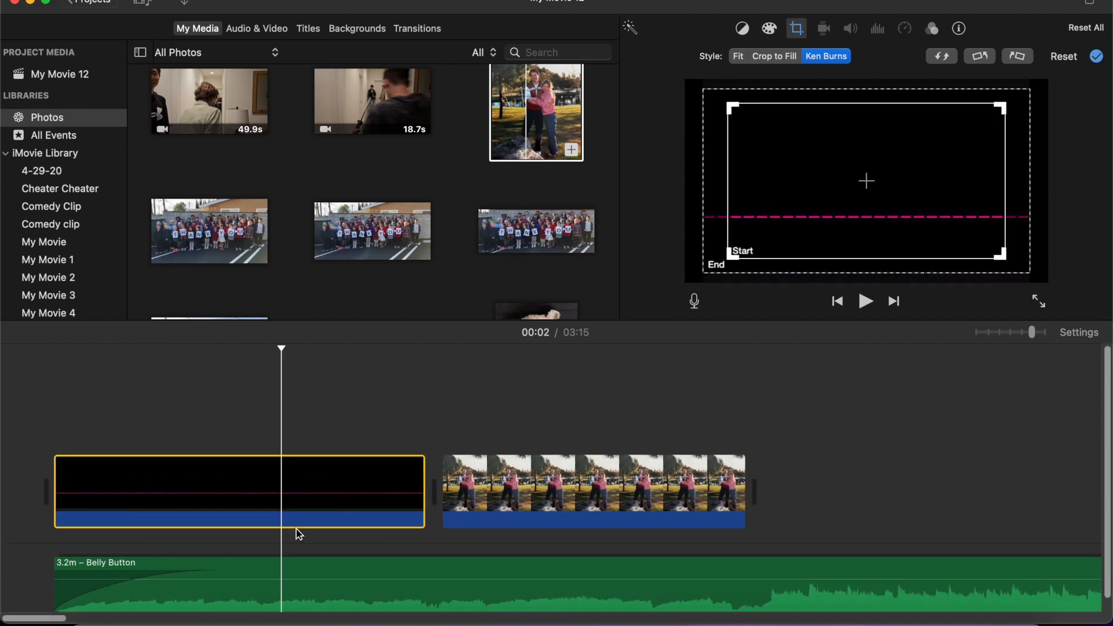
pyautogui.scroll(10, 363, 119)
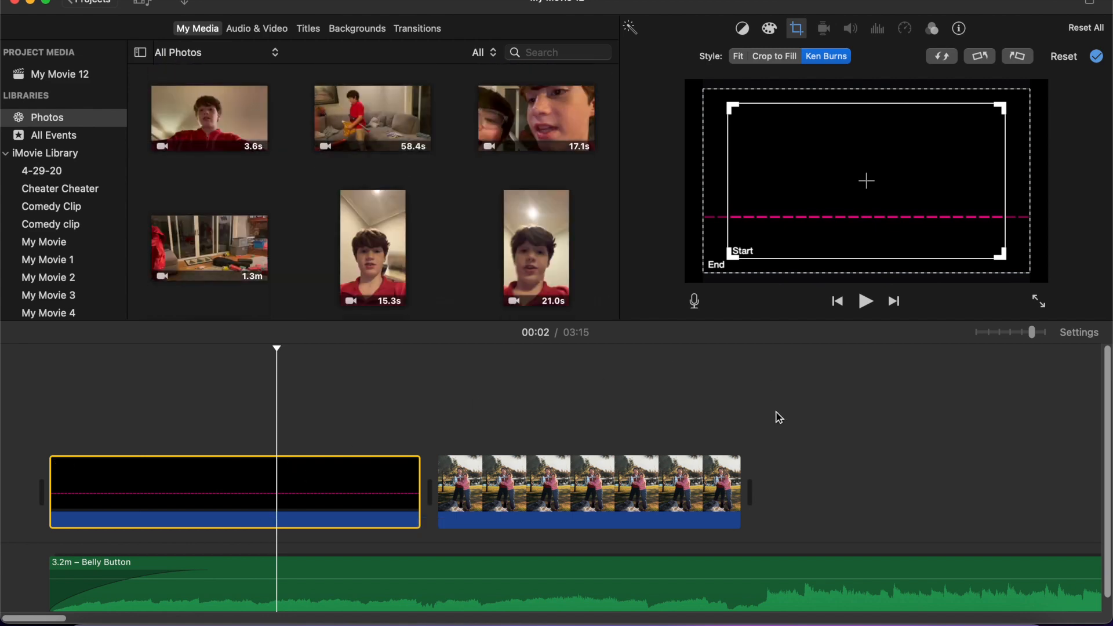
pyautogui.click(765, 442)
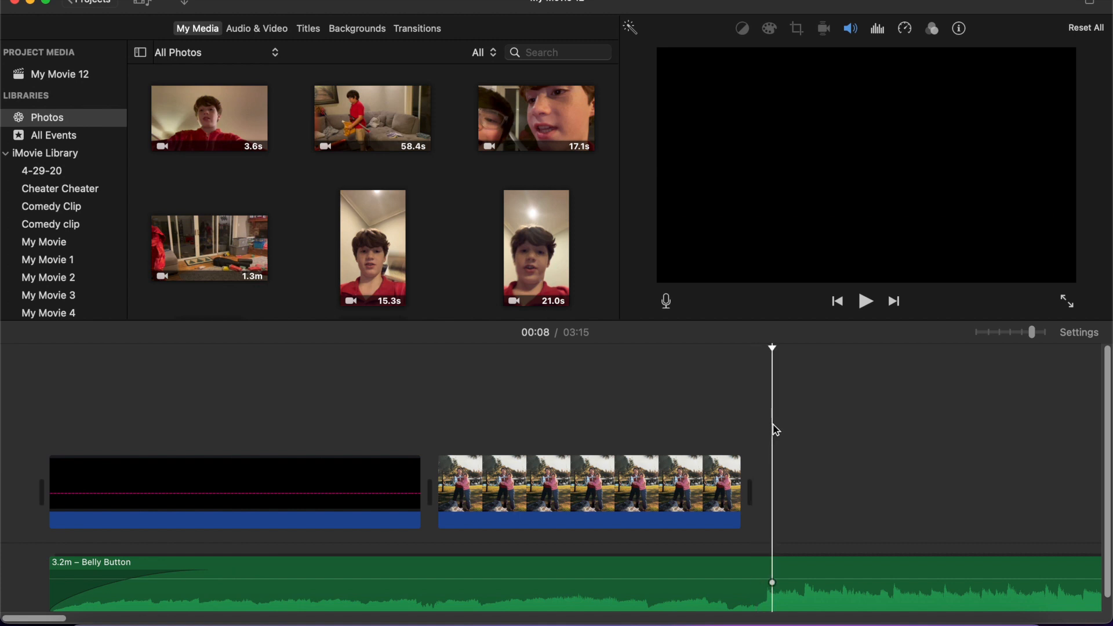
pyautogui.press('super+z')
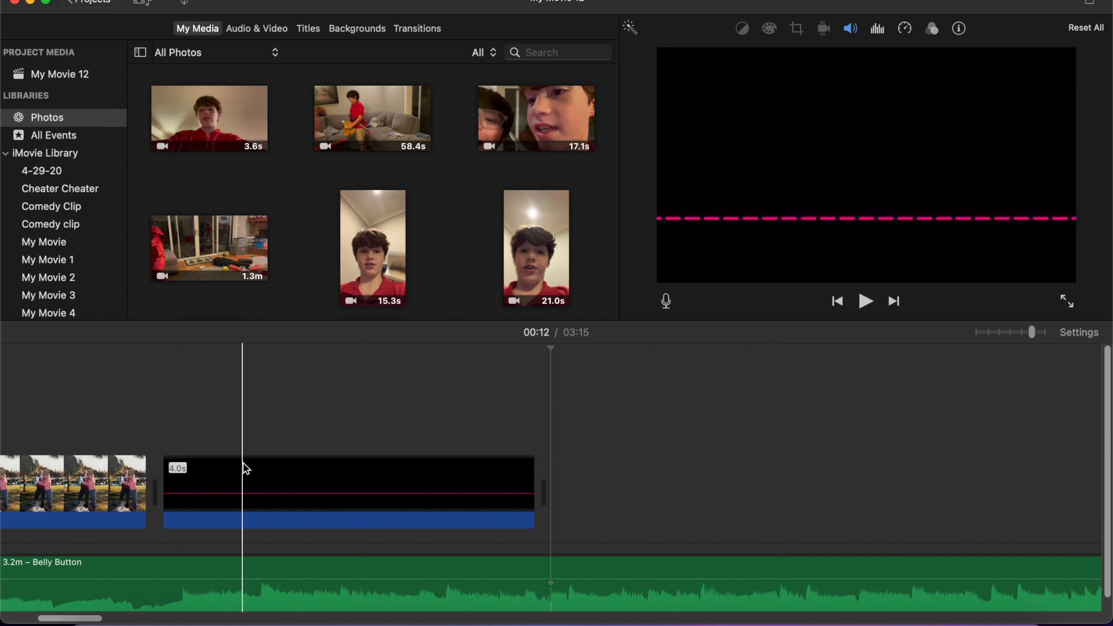
pyautogui.hscroll(-3, 290, 470)
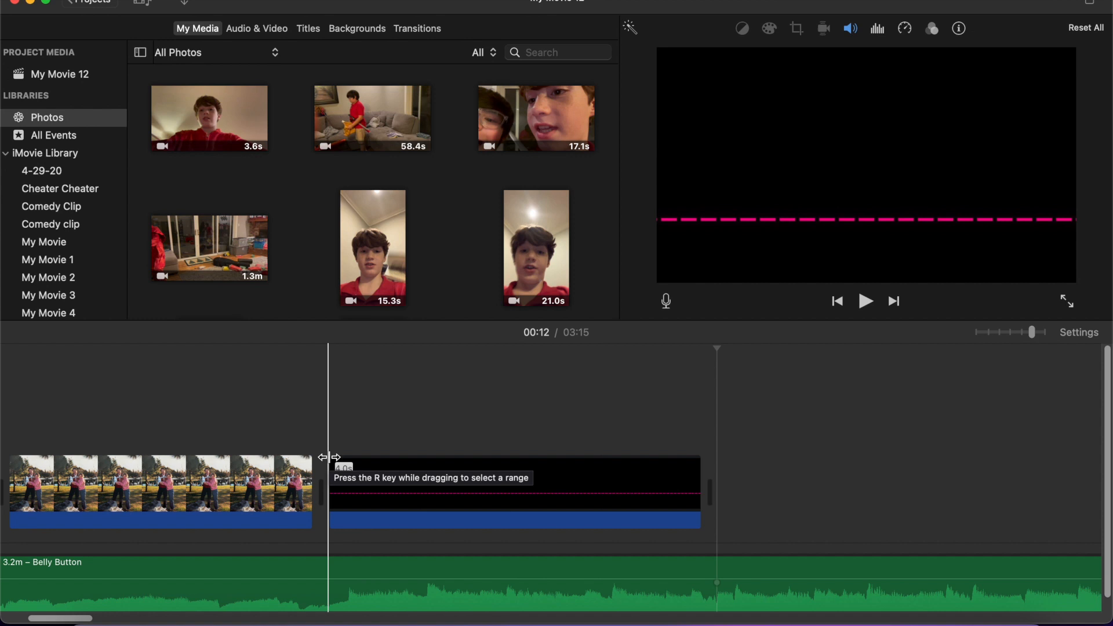
pyautogui.hscroll(-10, 328, 457)
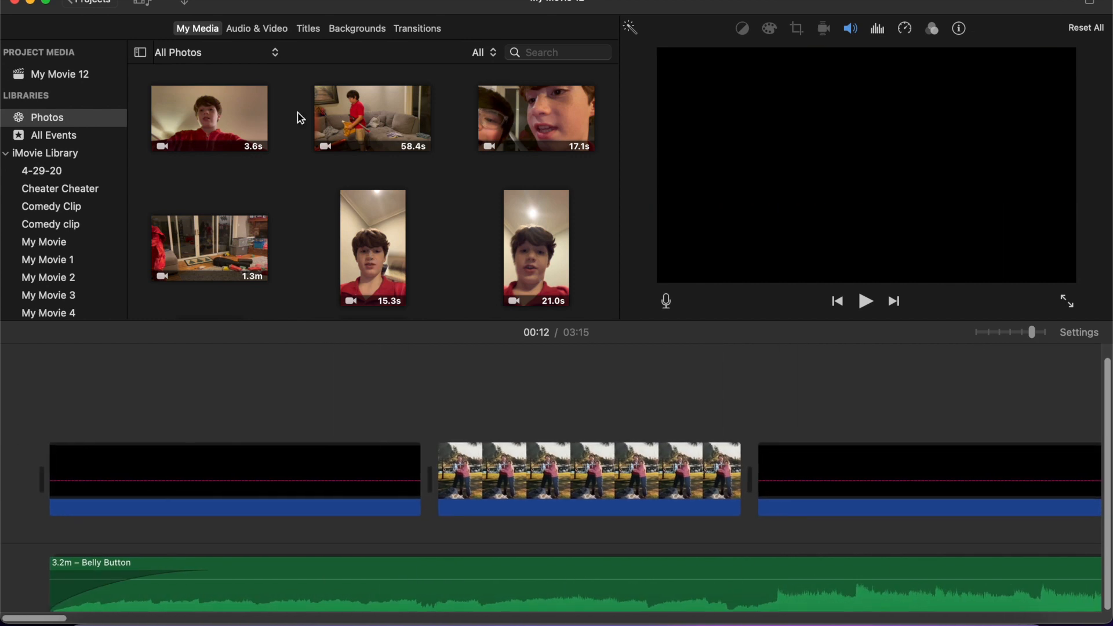
# Play back the plain cut from the first black image into the couple's photo.
pyautogui.click(362, 415)
pyautogui.press('space')
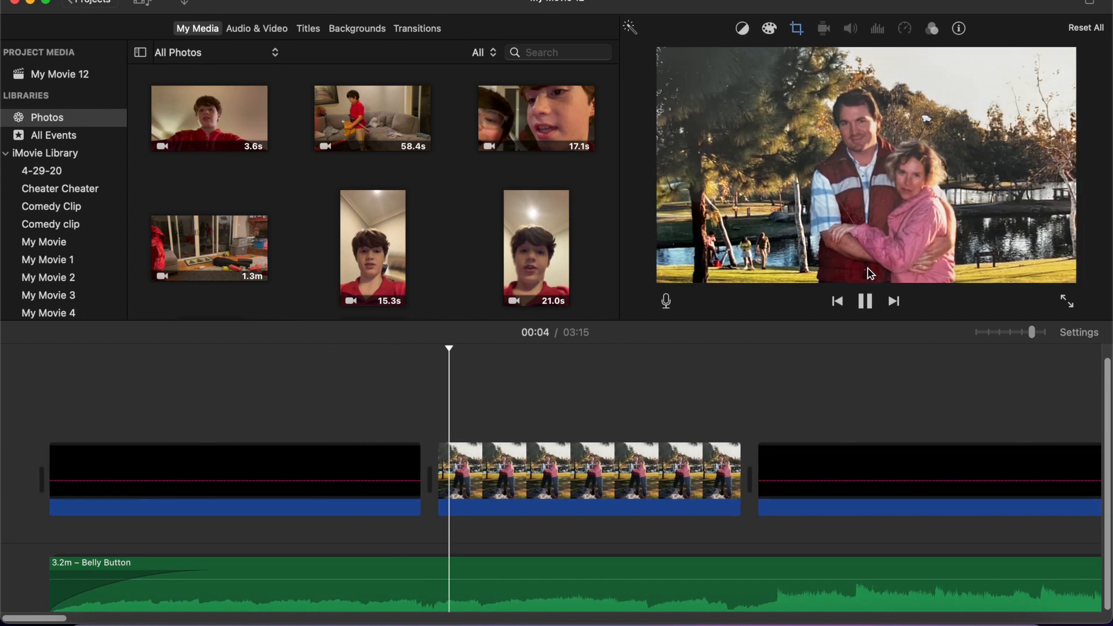
pyautogui.press('space')
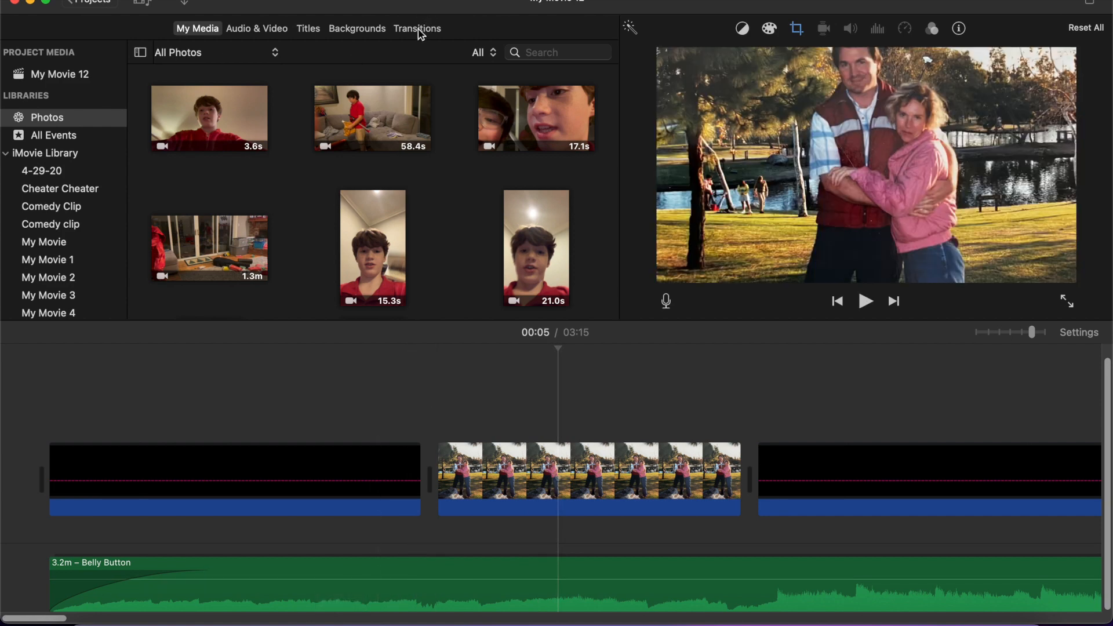
# Show the library of available transitions.
pyautogui.click(418, 30)
pyautogui.scroll(-1, 272, 186)
pyautogui.scroll(1, 270, 198)
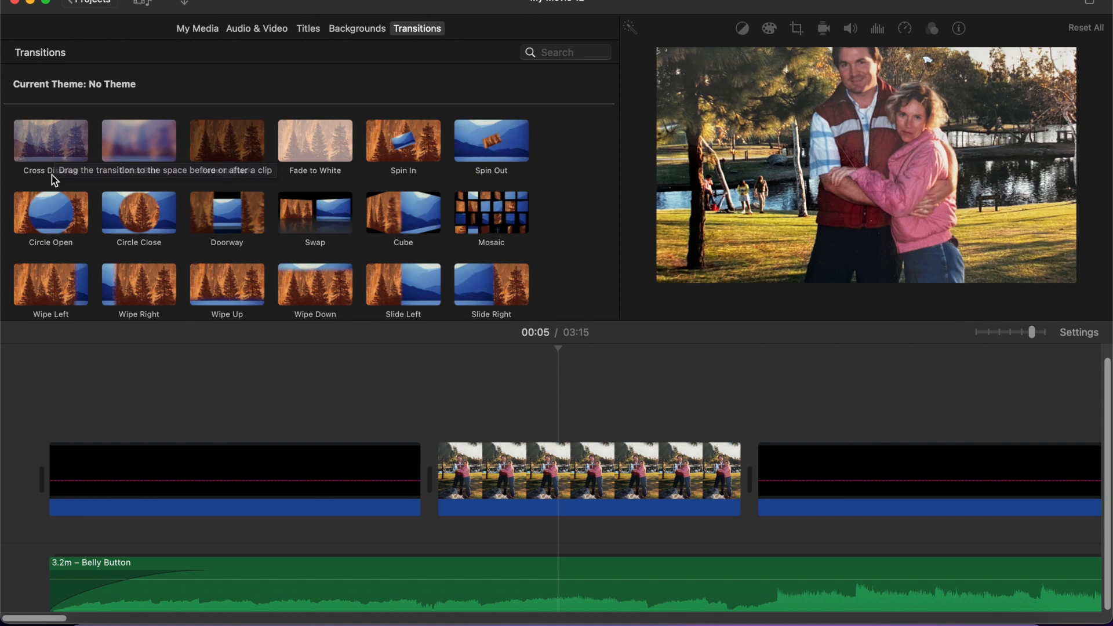
# Try a Cross Dissolve between the first black image and the couple's photo and undo it.
pyautogui.moveTo(38, 141); pyautogui.dragTo(383, 482)
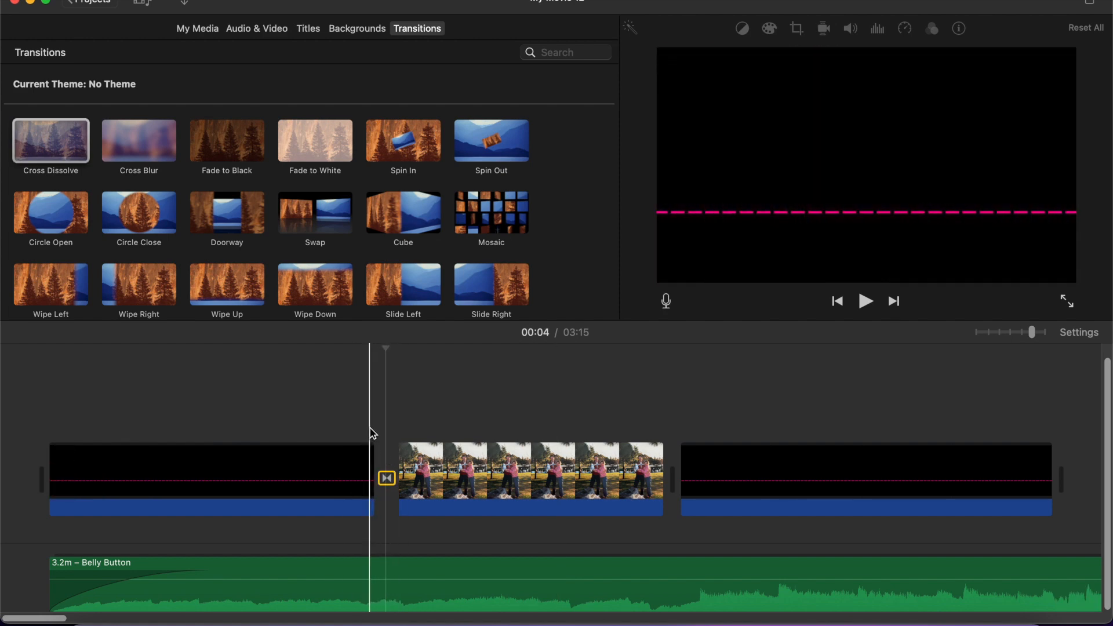
pyautogui.click(346, 460)
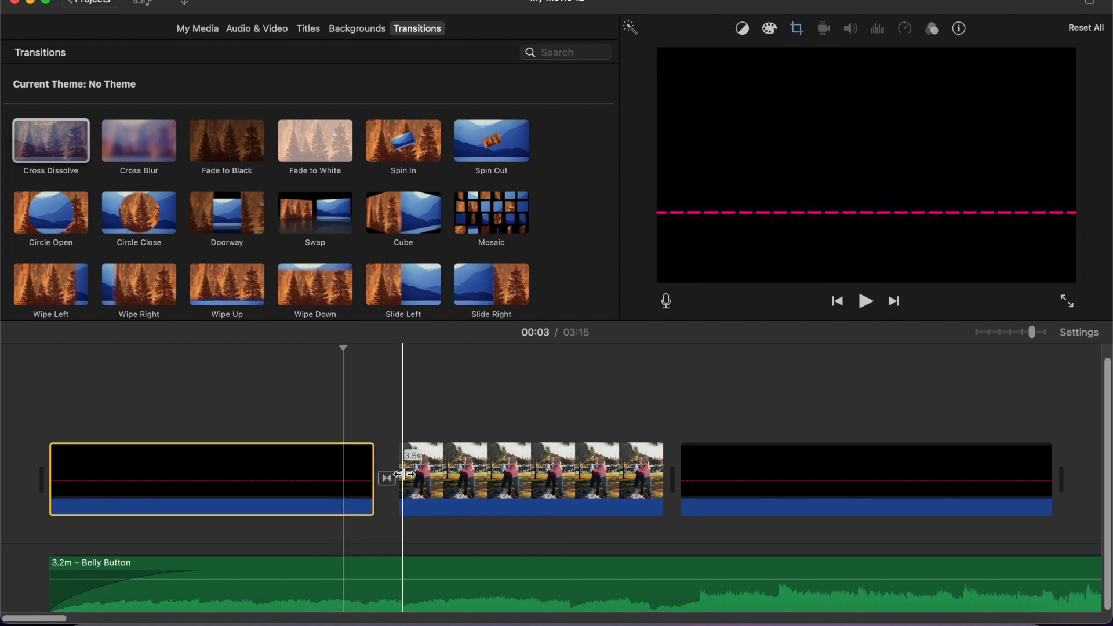
pyautogui.press('super+z')
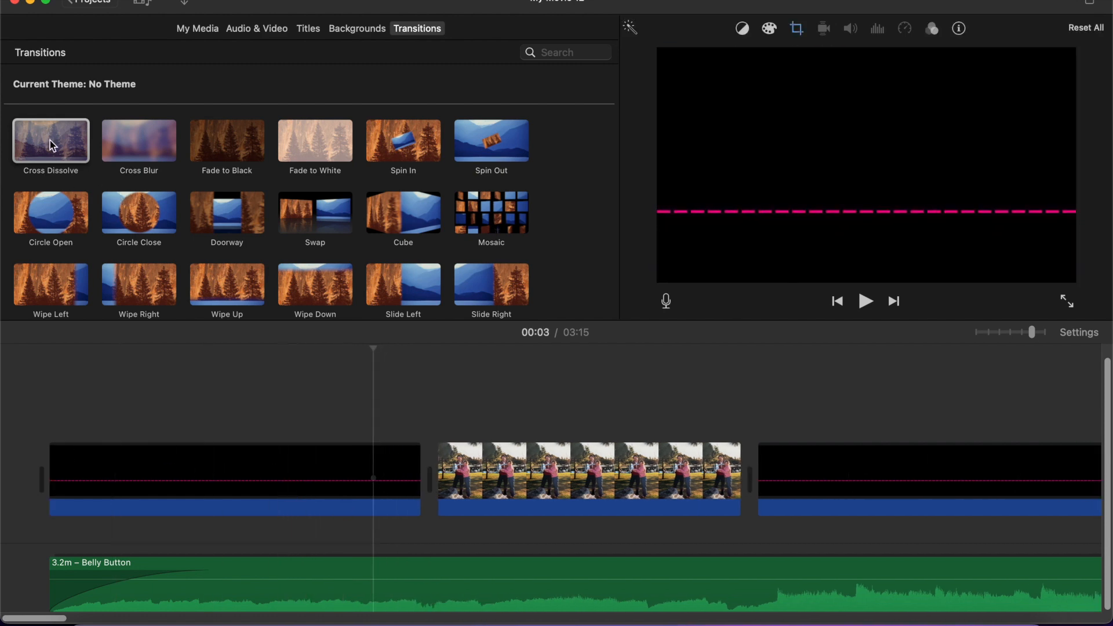
# Add a Cross Dissolve between the first black image and the couple's photo and play it back.
pyautogui.moveTo(49, 141); pyautogui.dragTo(386, 479)
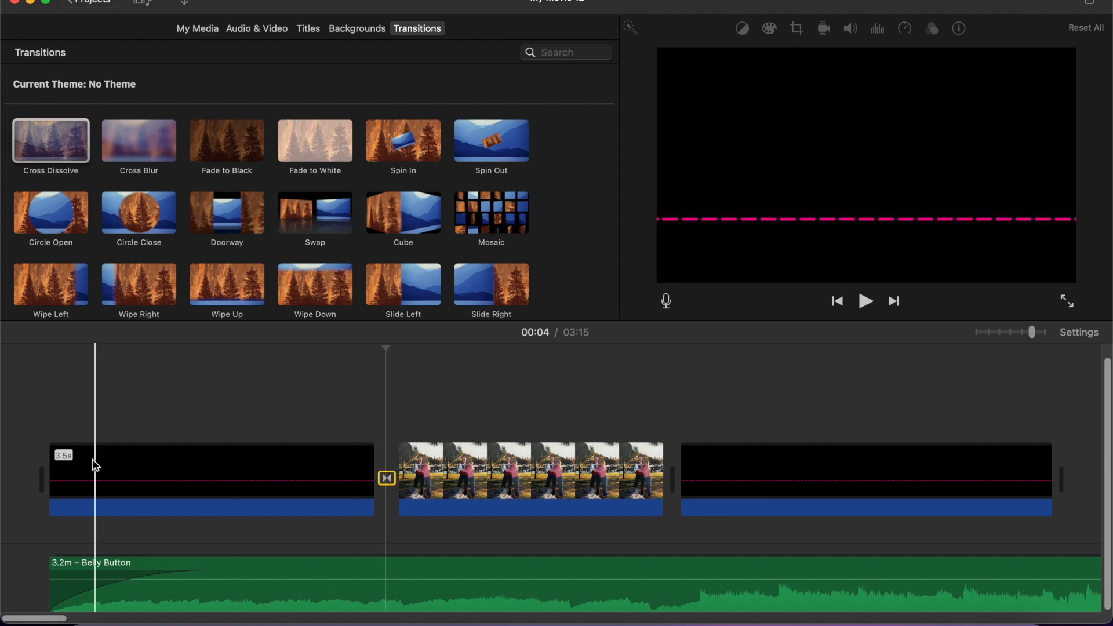
pyautogui.click(348, 404)
pyautogui.press('space')
pyautogui.press('space')
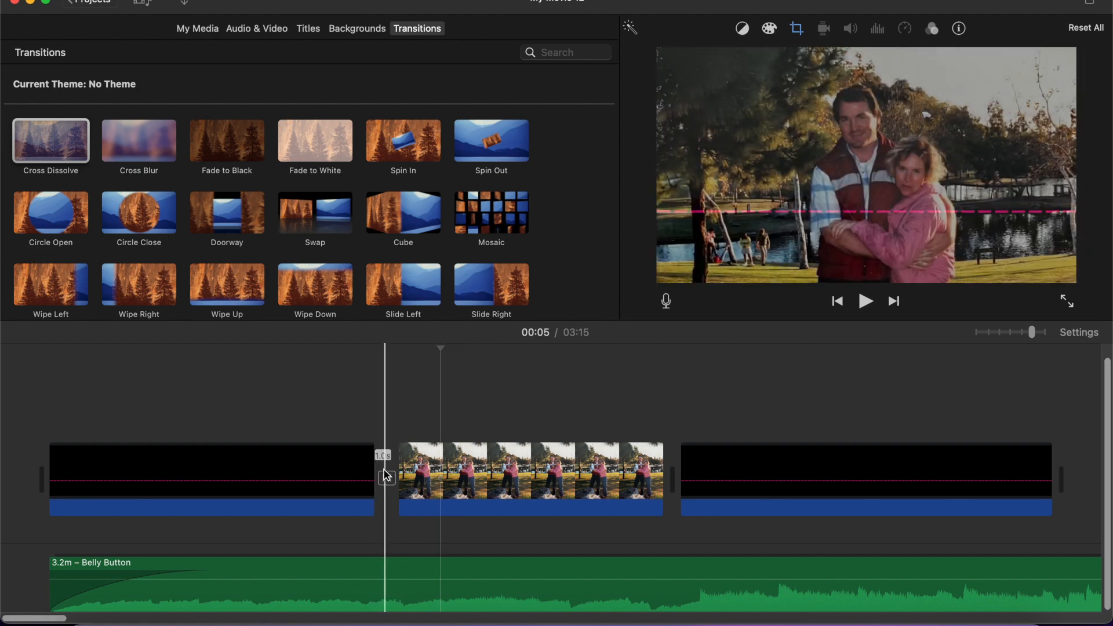
# Set the Cross Dissolve's duration to 0.2 seconds and play back the shortened transition.
pyautogui.click(386, 480)
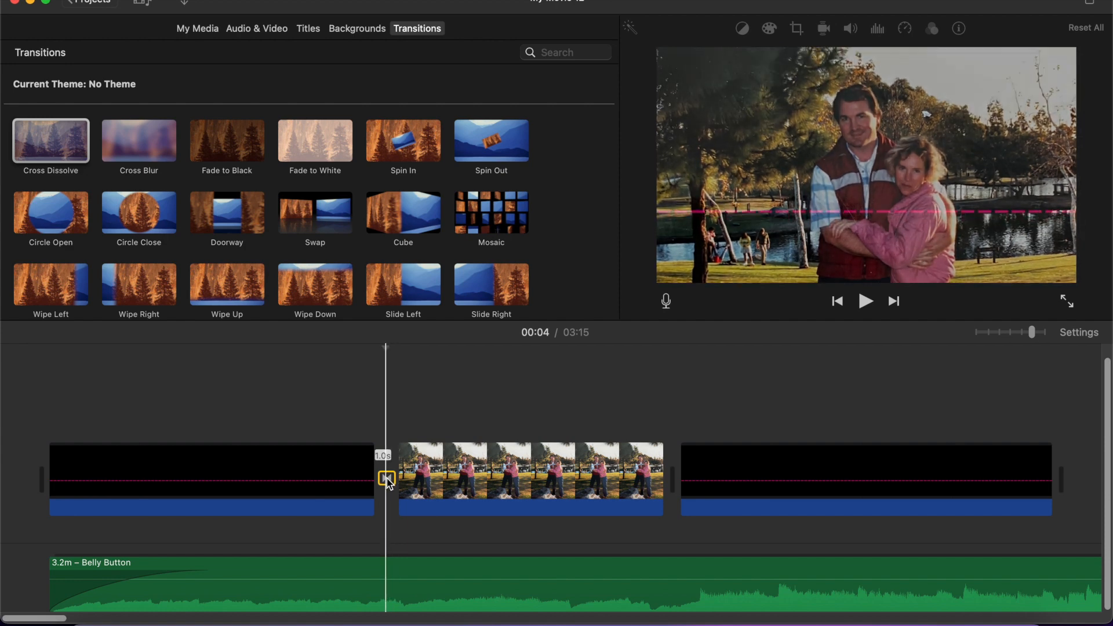
pyautogui.rightClick(387, 478)
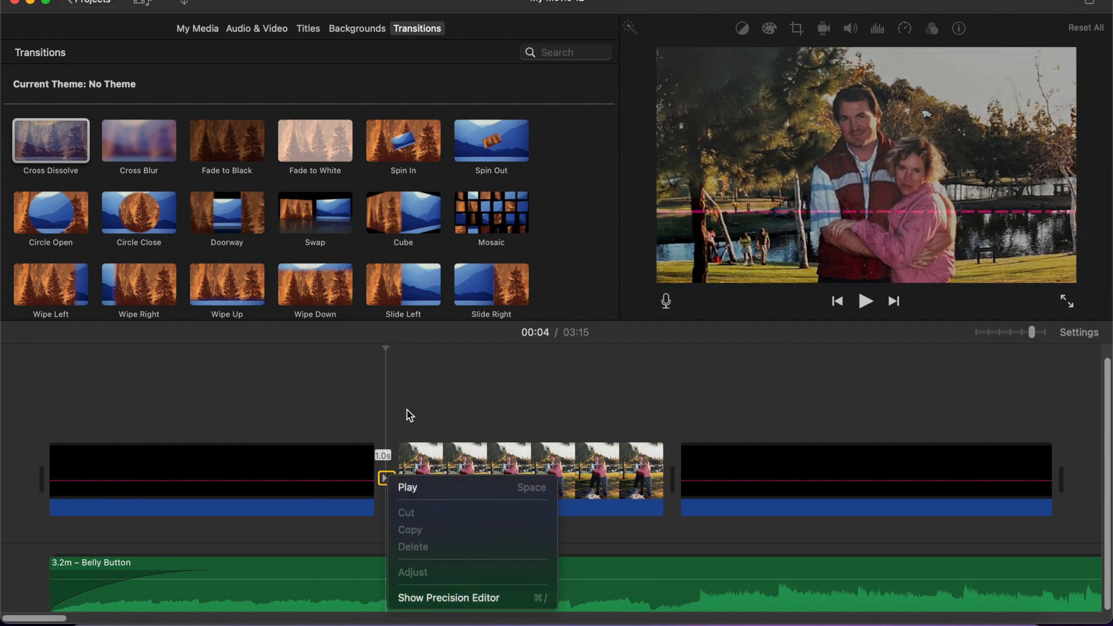
pyautogui.click(408, 414)
pyautogui.doubleClick(387, 478)
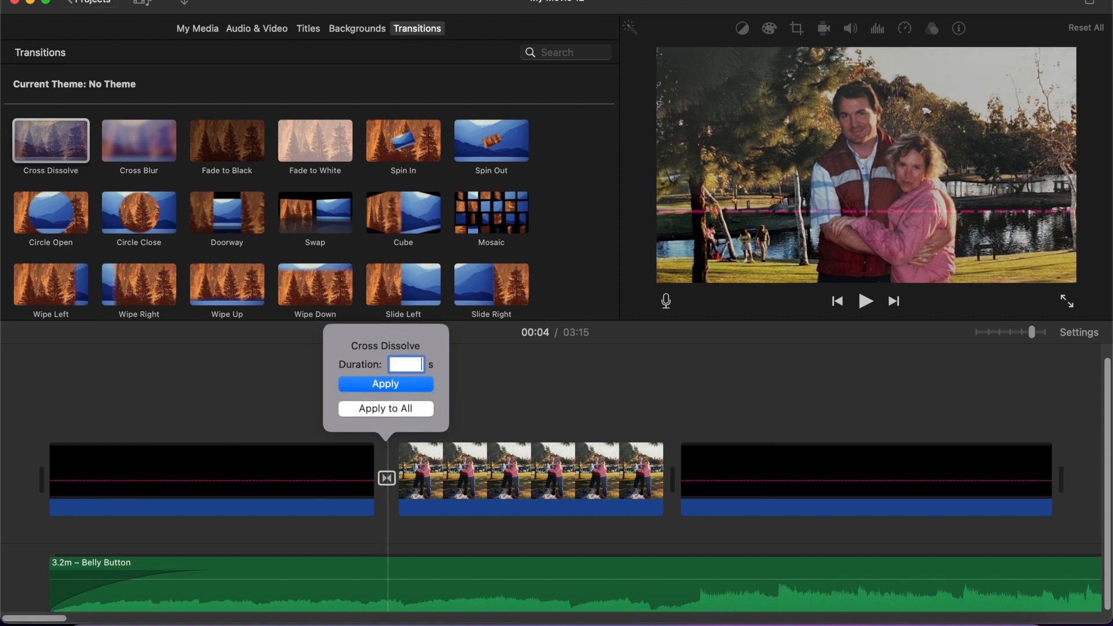
pyautogui.press('Return')
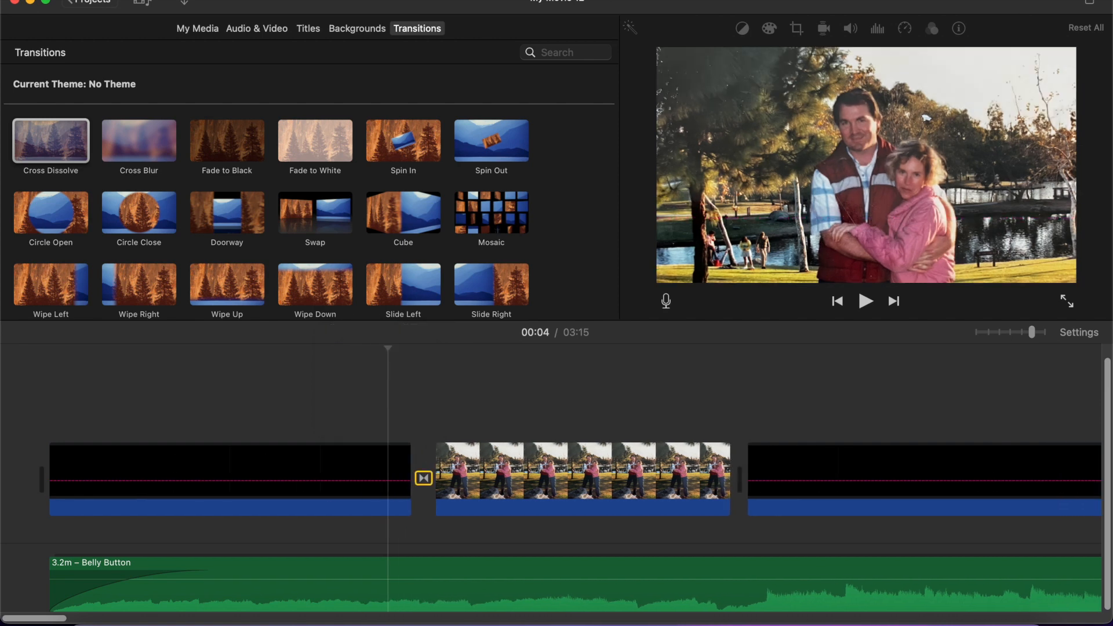
pyautogui.press('space')
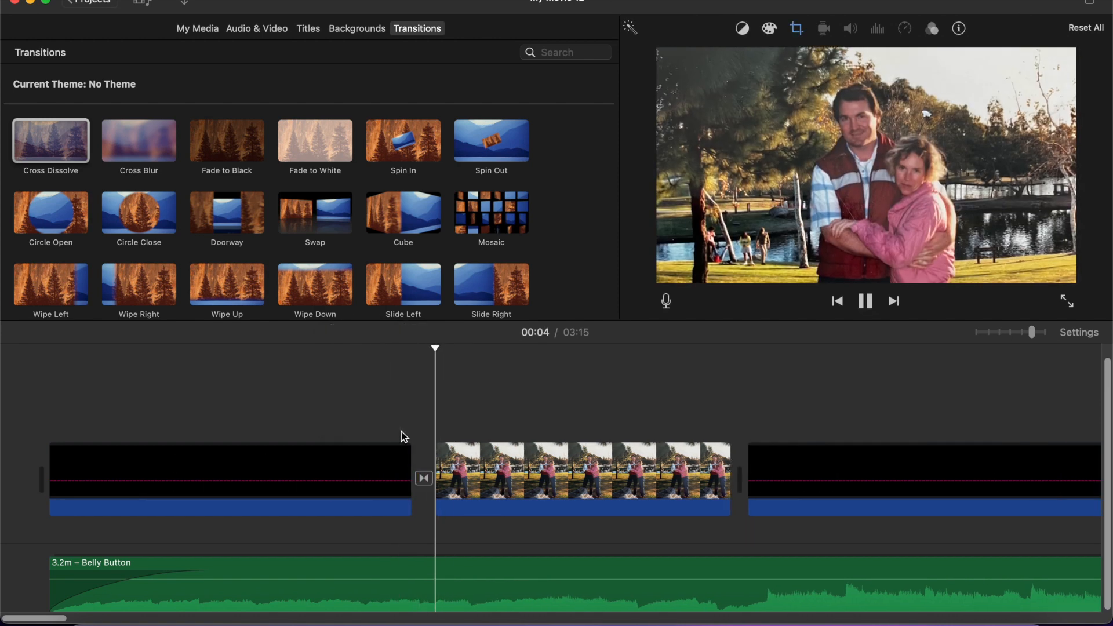
pyautogui.press('space')
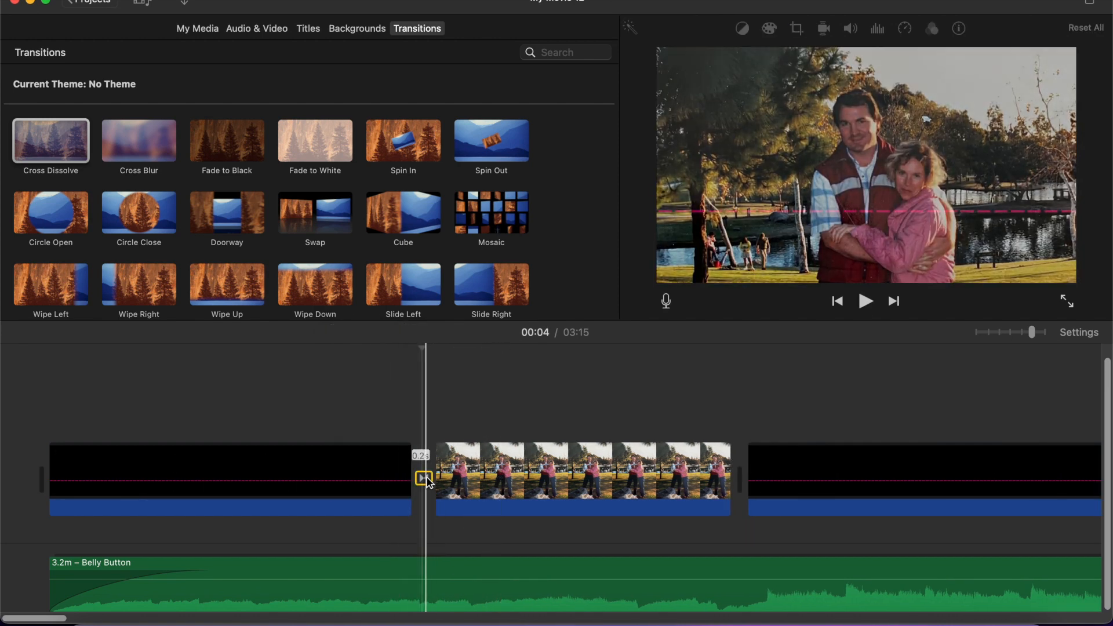
# Lengthen the Cross Dissolve's duration to 7.8 seconds and preview the result.
pyautogui.doubleClick(423, 478)
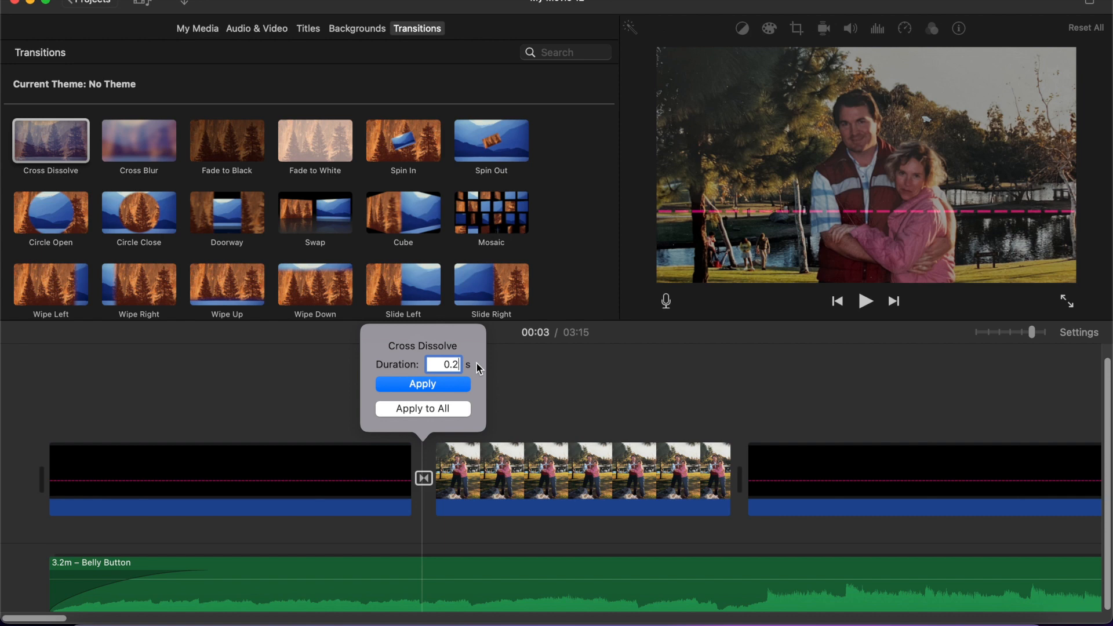
pyautogui.press('BackSpace')
pyautogui.press('BackSpace')
pyautogui.press('BackSpace')
pyautogui.press('Return')
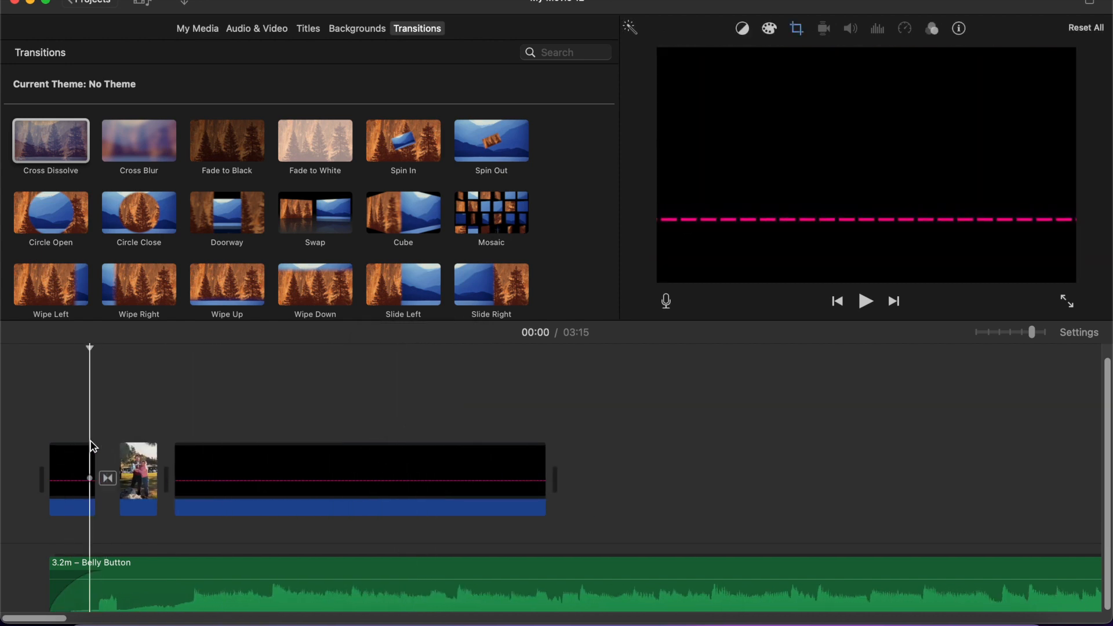
pyautogui.press('space')
pyautogui.press('space')
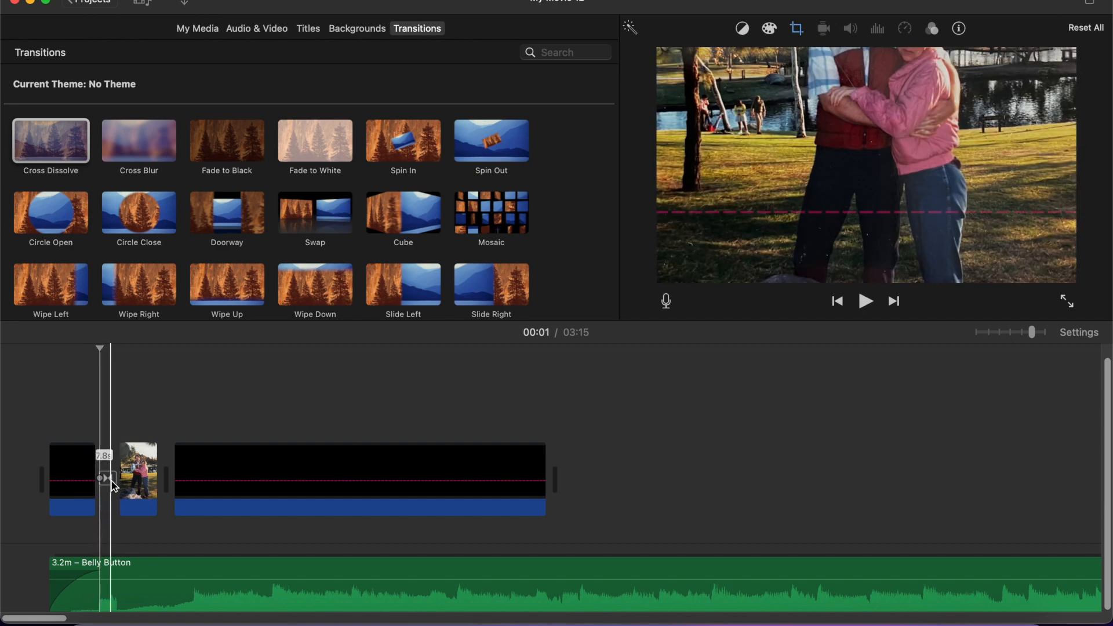
# Set the duration of the Cross Dissolve before the couple's photo to 1 second.
pyautogui.click(110, 480)
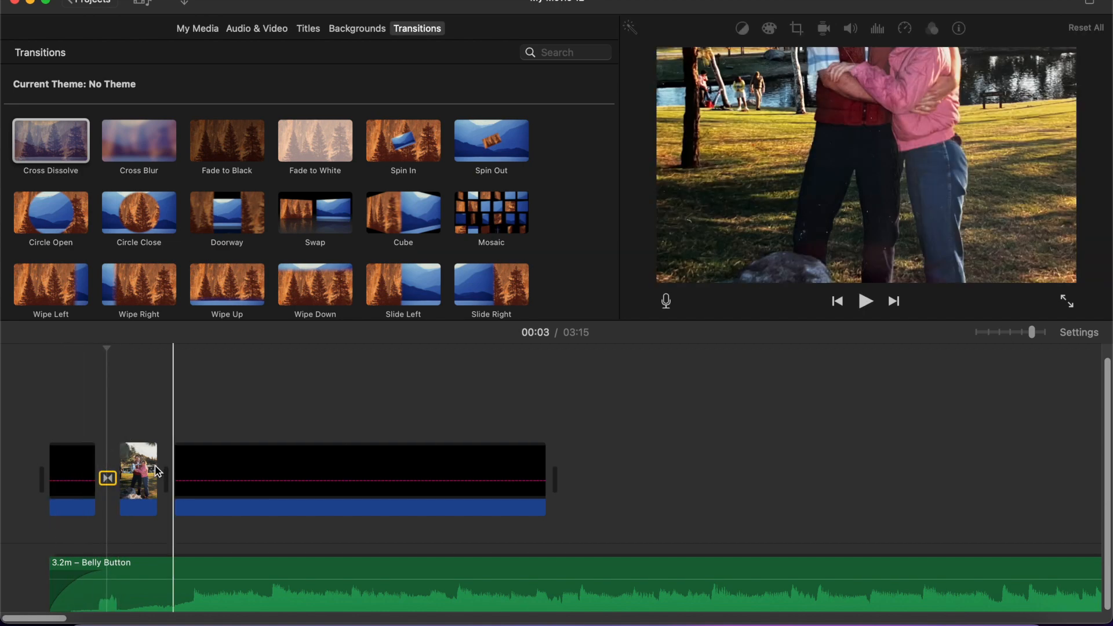
pyautogui.doubleClick(108, 478)
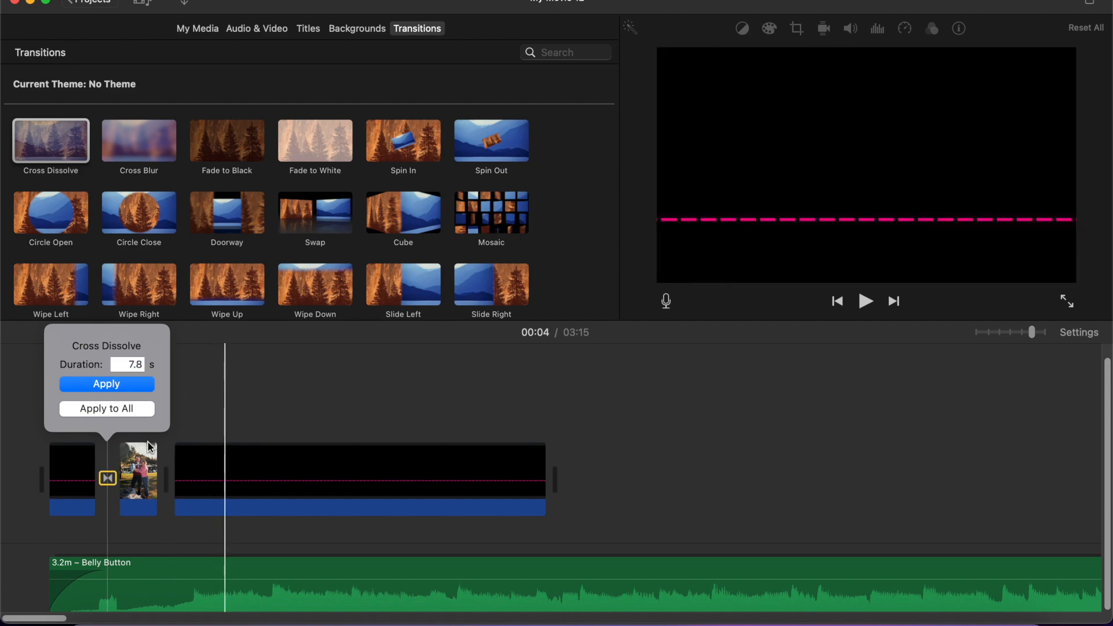
pyautogui.click(169, 431)
pyautogui.click(108, 480)
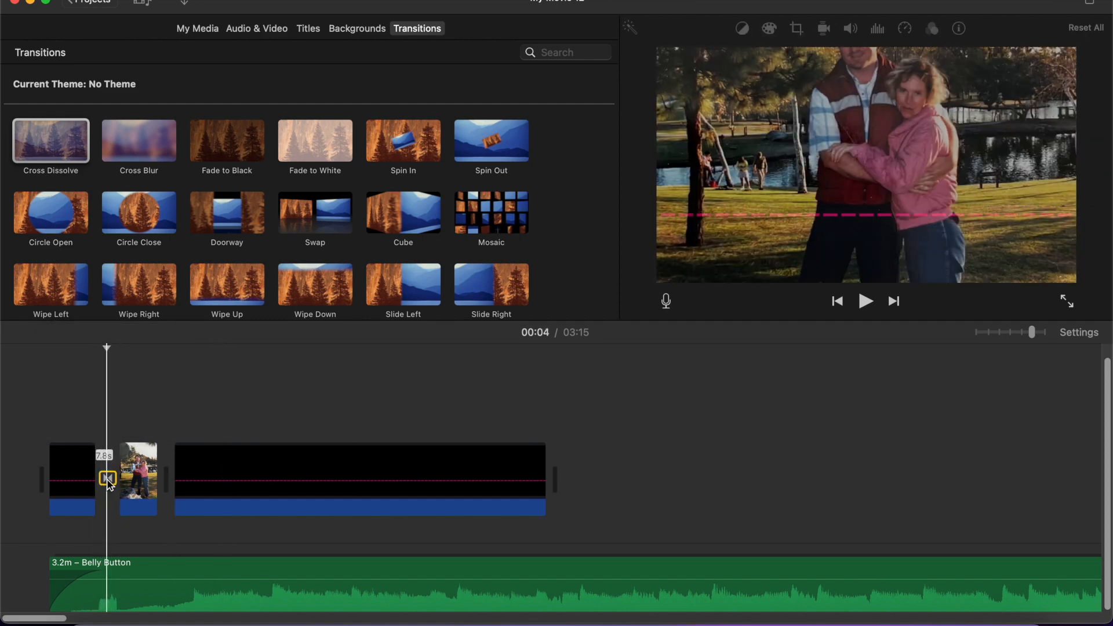
pyautogui.doubleClick(108, 480)
pyautogui.press('BackSpace')
pyautogui.write('1')
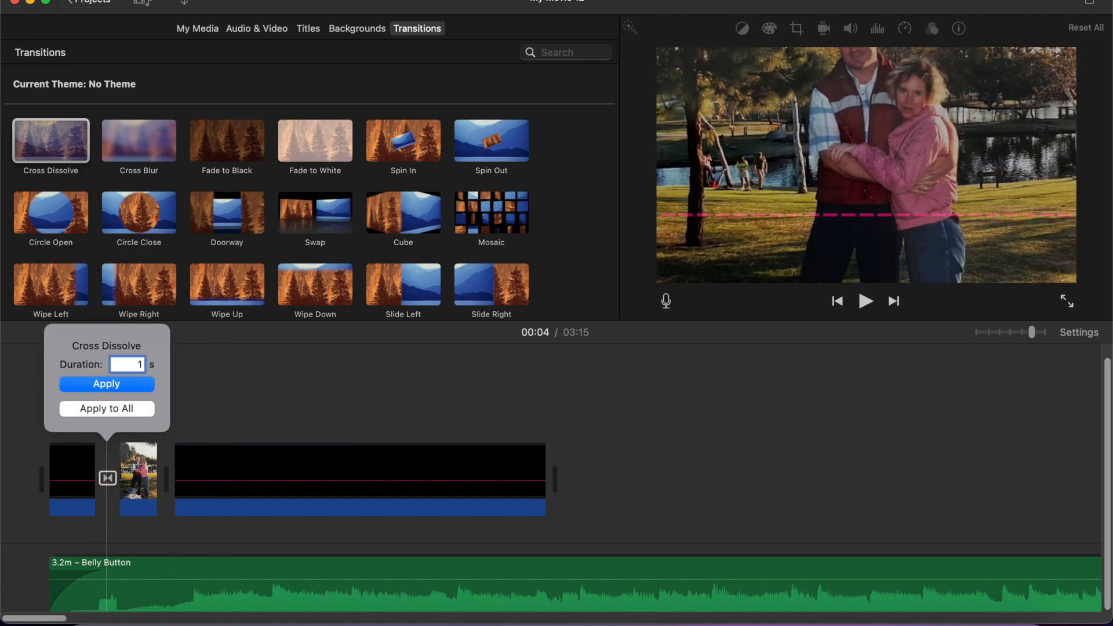
pyautogui.press('Return')
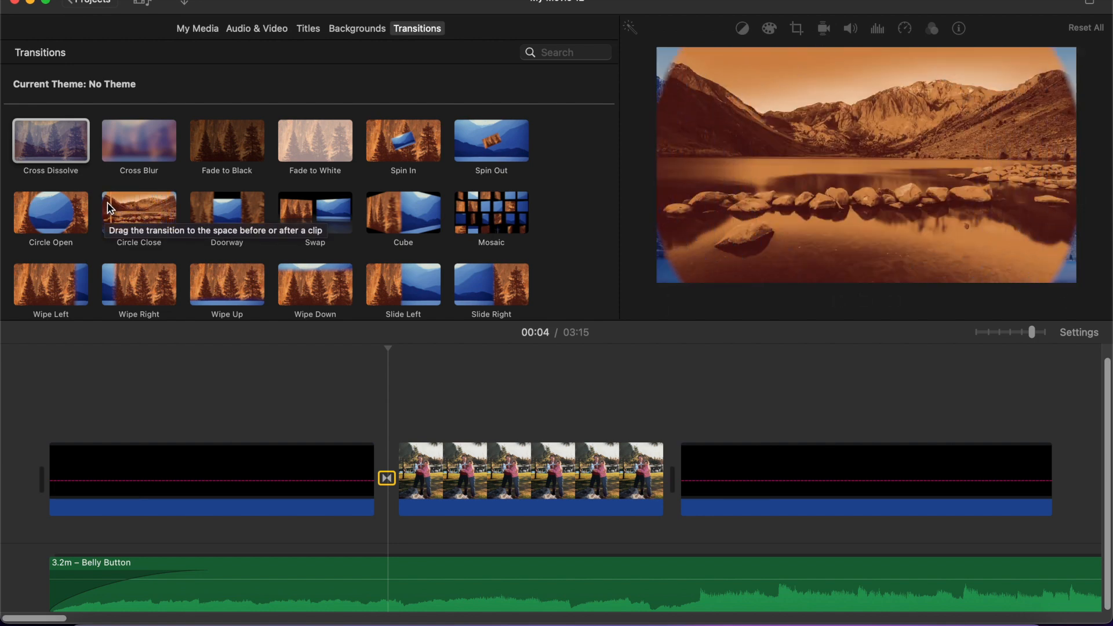
# Add a Circle Close transition between the couple's photo and the last black image with a 0.5-second duration.
pyautogui.moveTo(165, 209); pyautogui.dragTo(637, 482)
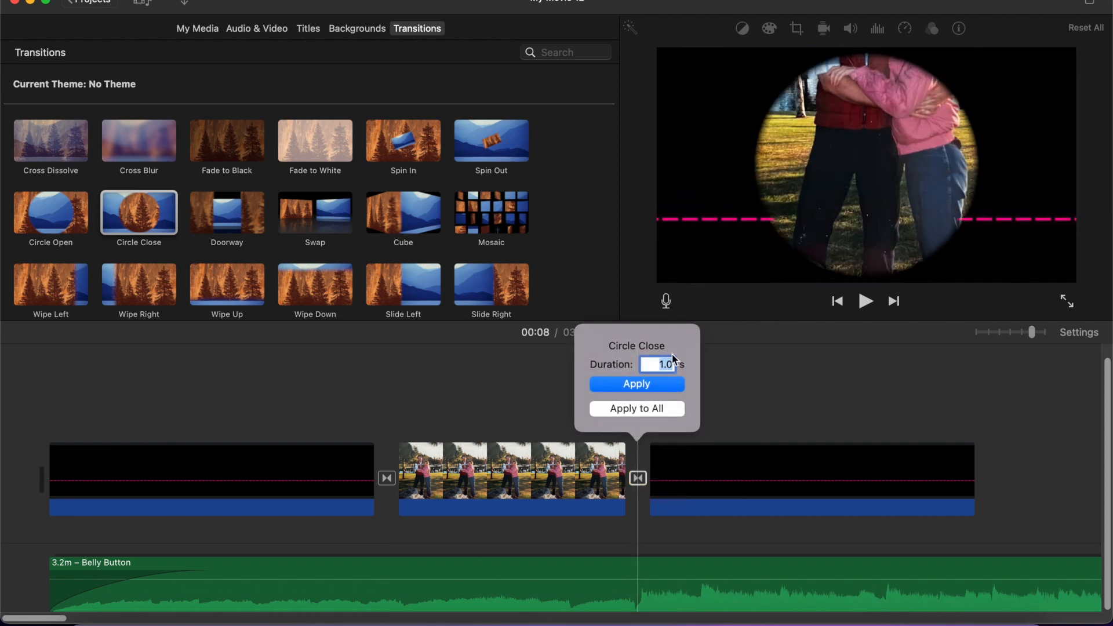
pyautogui.write('0.5')
pyautogui.press('Return')
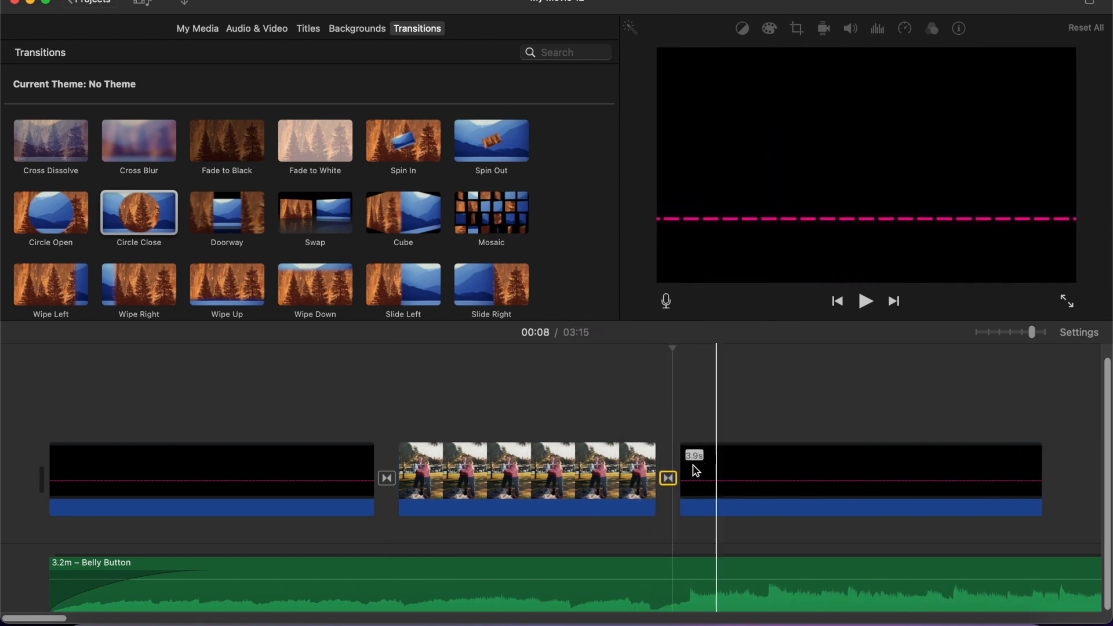
# Set the Circle Close transition's duration to 0.5 seconds and play back the shortened transition.
pyautogui.doubleClick(668, 478)
pyautogui.write('0.5')
pyautogui.press('Return')
pyautogui.click(636, 420)
pyautogui.press('space')
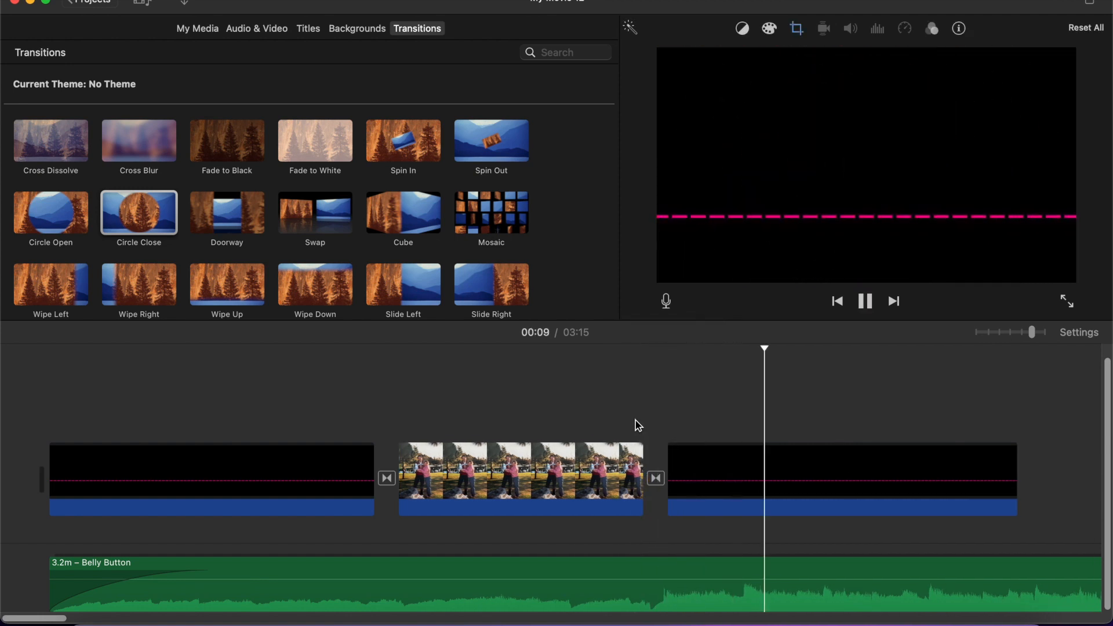
pyautogui.press('space')
pyautogui.hscroll(10, 769, 441)
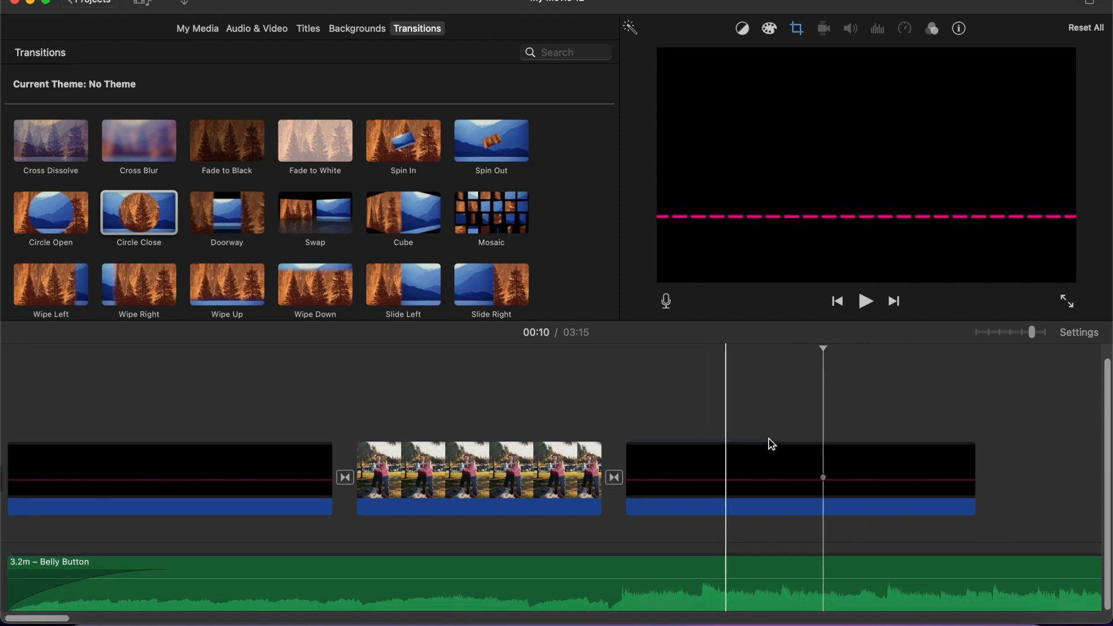
pyautogui.hscroll(-15, 769, 439)
pyautogui.hscroll(8, 769, 439)
pyautogui.hscroll(-1, 769, 440)
pyautogui.hscroll(-15, 424, 423)
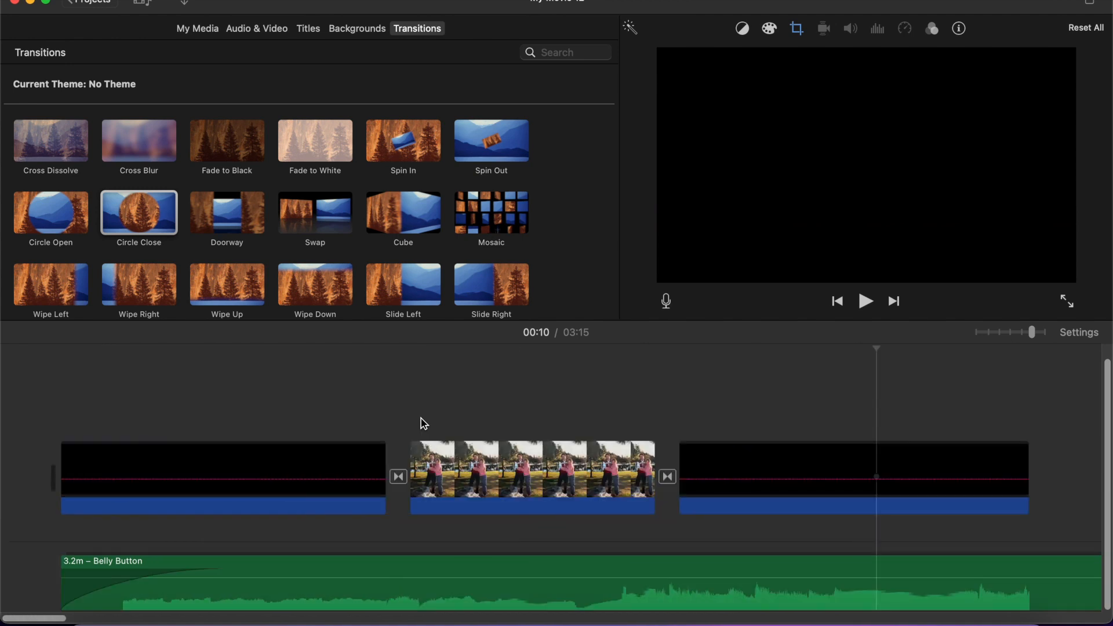
pyautogui.hscroll(2, 623, 483)
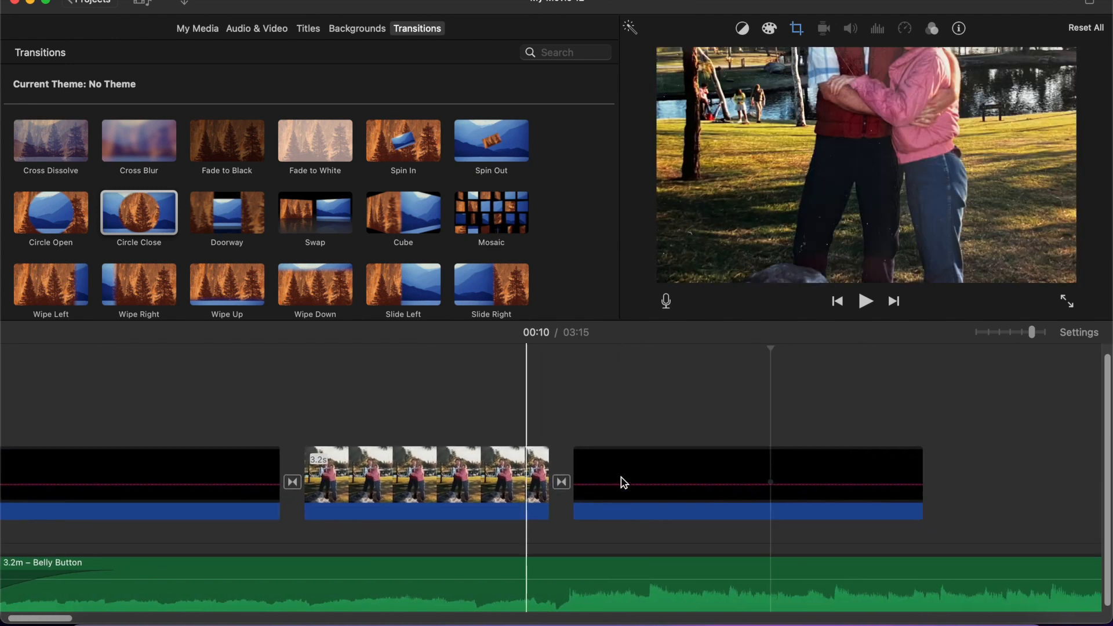
pyautogui.hscroll(-3, 498, 481)
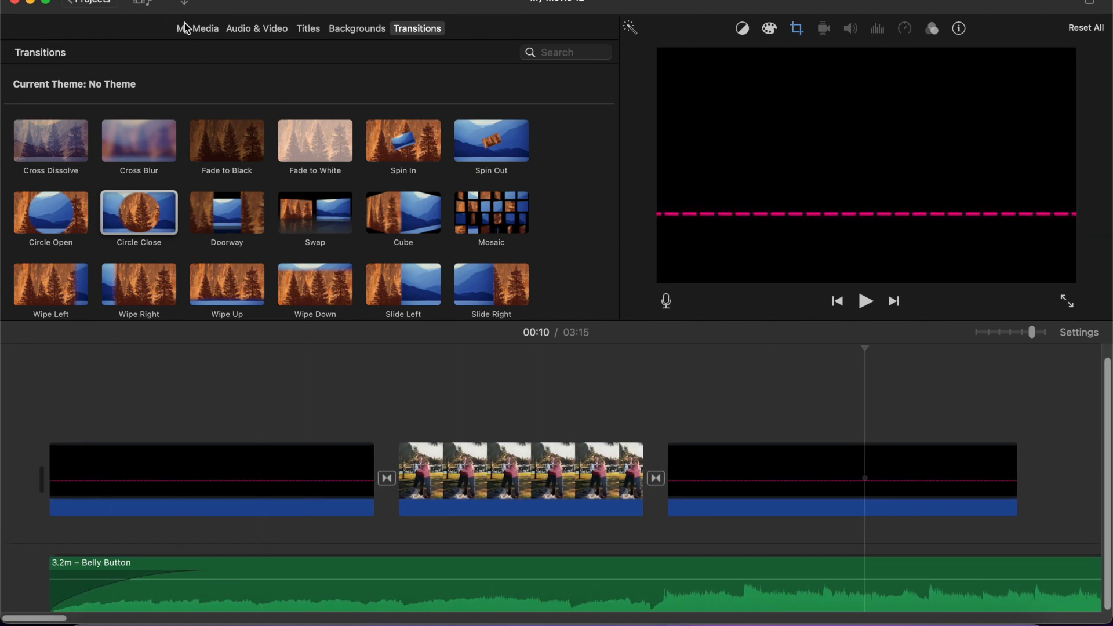
# Add the "THANK YOU" group photo from the photo library after the last black image in the timeline.
pyautogui.press('super+1')
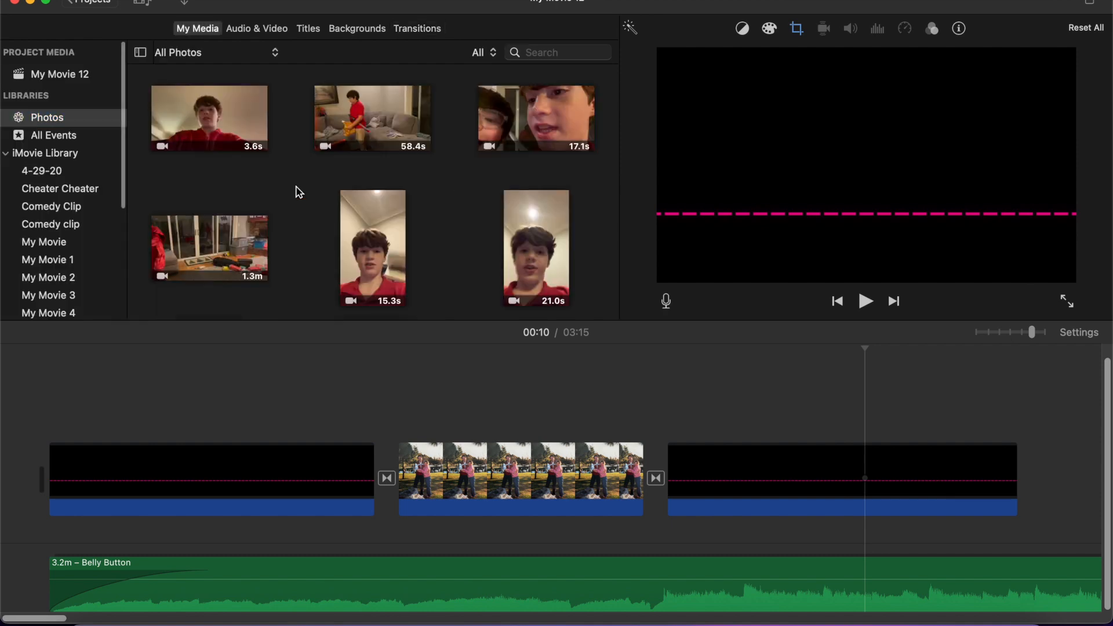
pyautogui.scroll(-1, 313, 216)
pyautogui.scroll(-10, 313, 211)
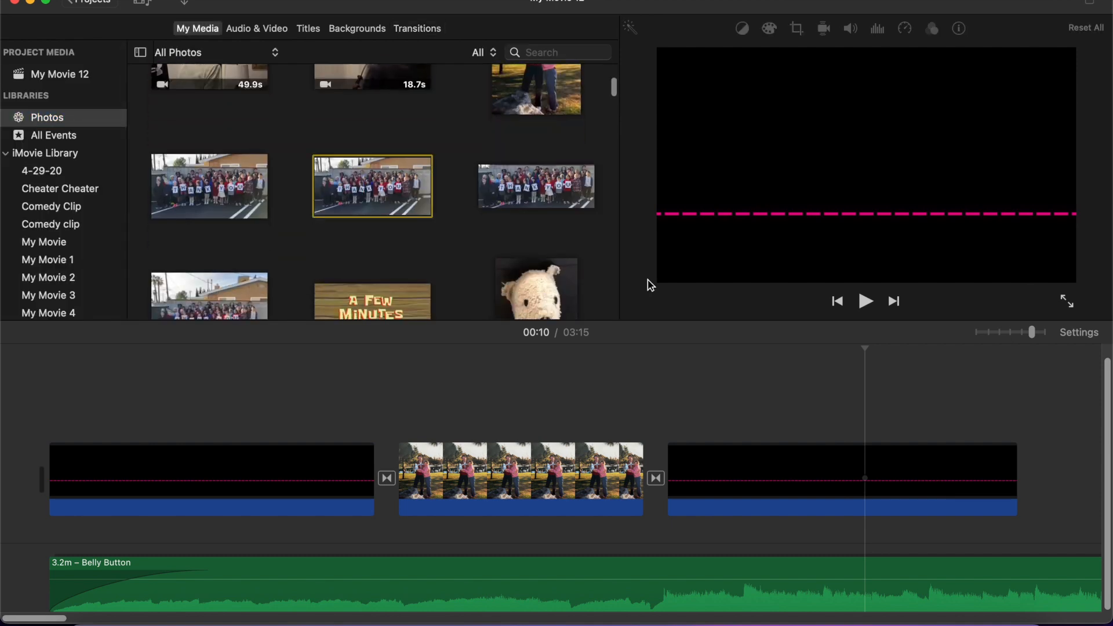
pyautogui.moveTo(372, 186); pyautogui.dragTo(1037, 480)
# Try adding the "A Few Minutes Later" clip to the timeline, and undo the addition.
pyautogui.hscroll(5, 1037, 481)
pyautogui.moveTo(372, 302); pyautogui.dragTo(590, 479)
pyautogui.press('super+z')
# Extend the end of the group photo in the timeline to about 10.2 seconds.
pyautogui.hscroll(5, 476, 475)
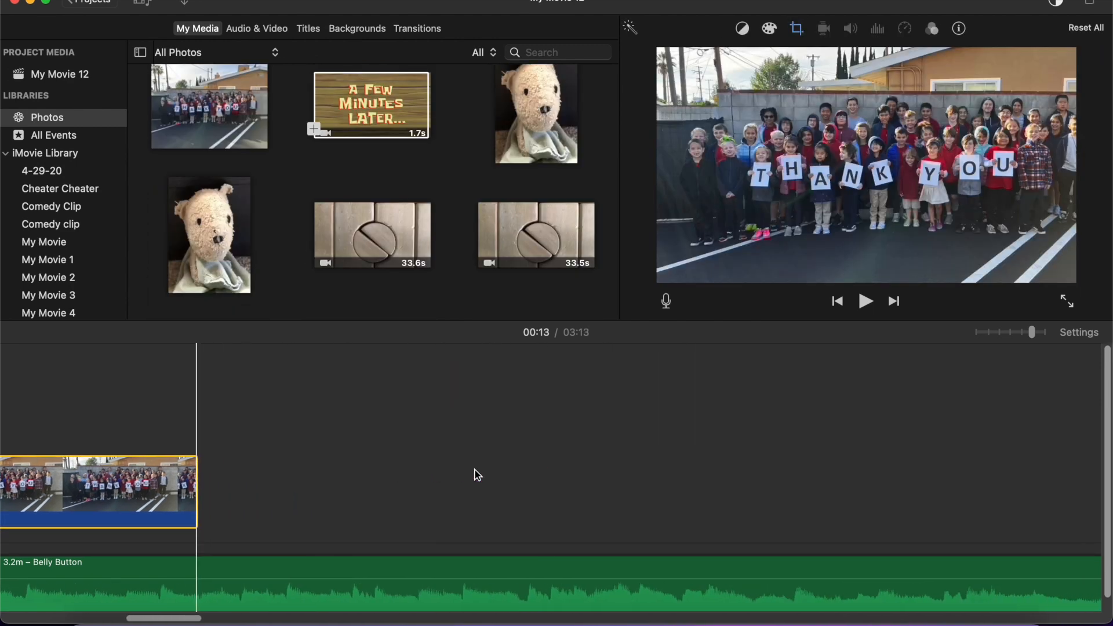
pyautogui.hscroll(-2, 352, 490)
pyautogui.hscroll(-2, 287, 500)
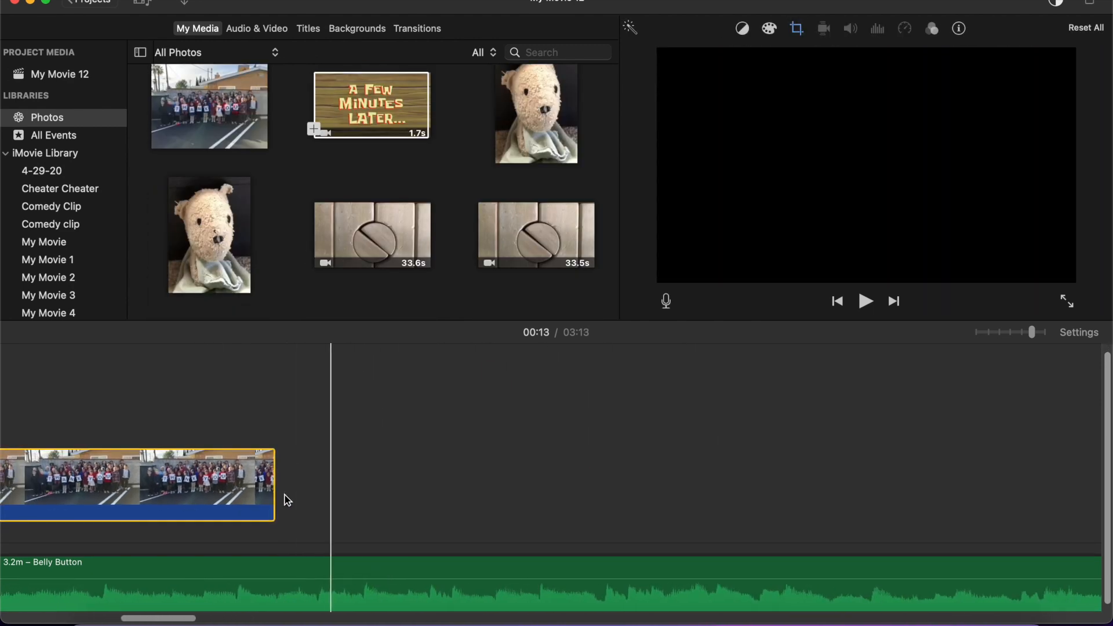
pyautogui.hscroll(-15, 270, 471)
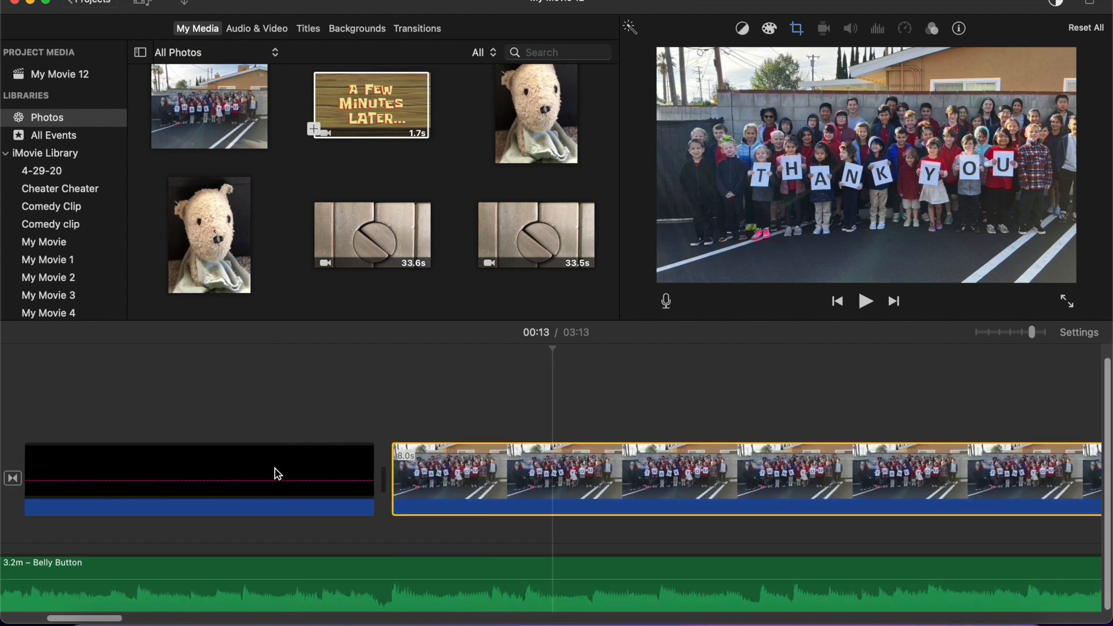
pyautogui.hscroll(10, 275, 468)
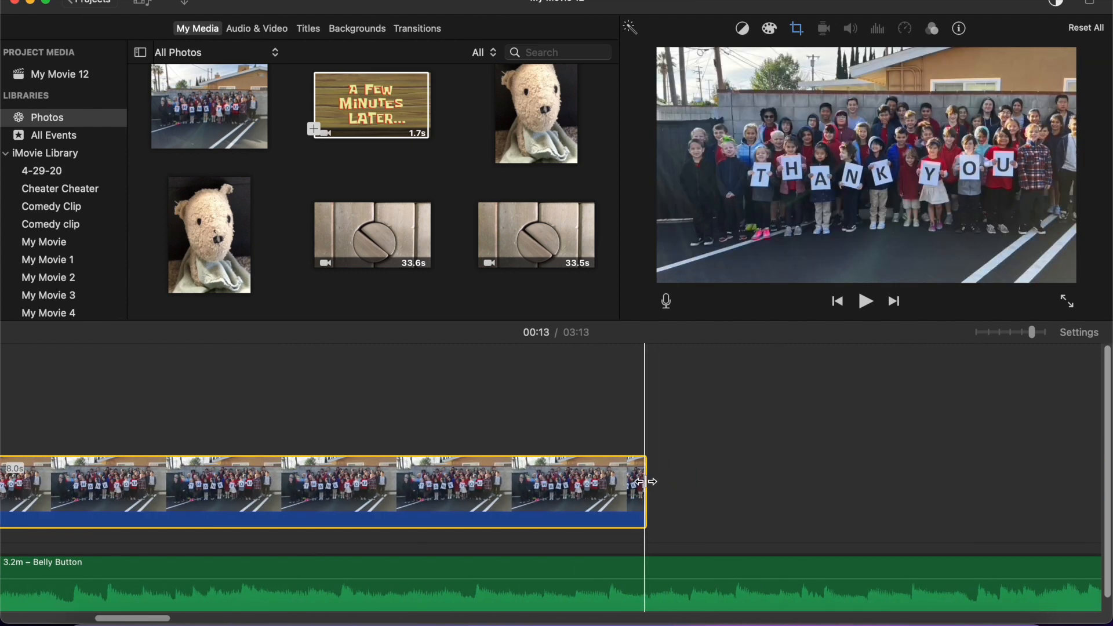
pyautogui.moveTo(644, 482); pyautogui.dragTo(1090, 487)
pyautogui.hscroll(-8, 600, 487)
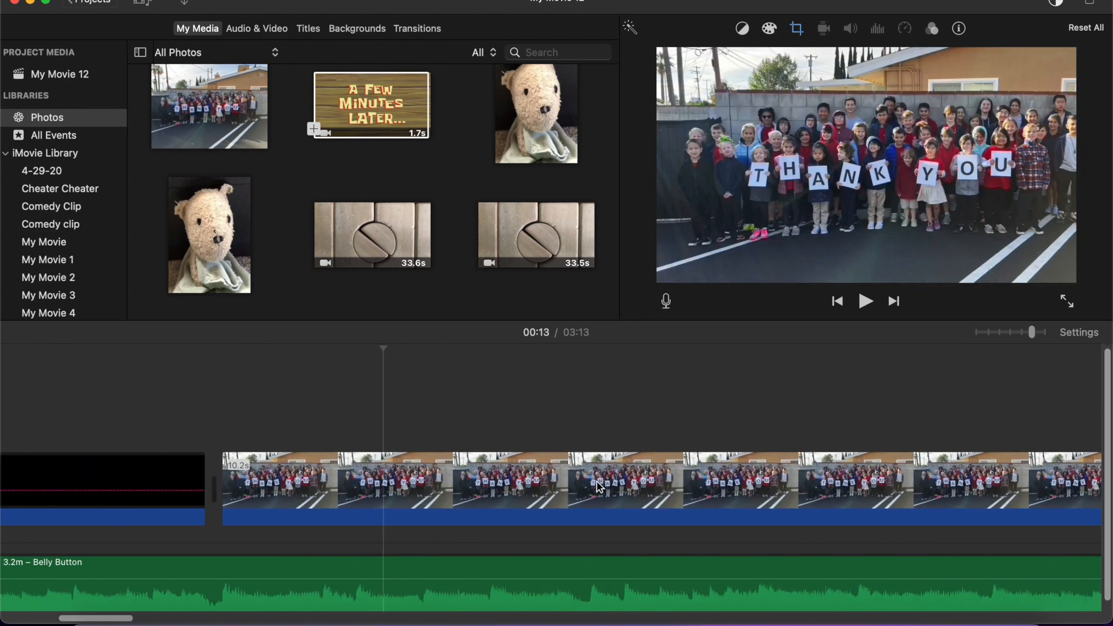
# Set the group photo's duration to exactly 5 seconds in its clip information.
pyautogui.hscroll(4, 348, 493)
pyautogui.click(225, 493)
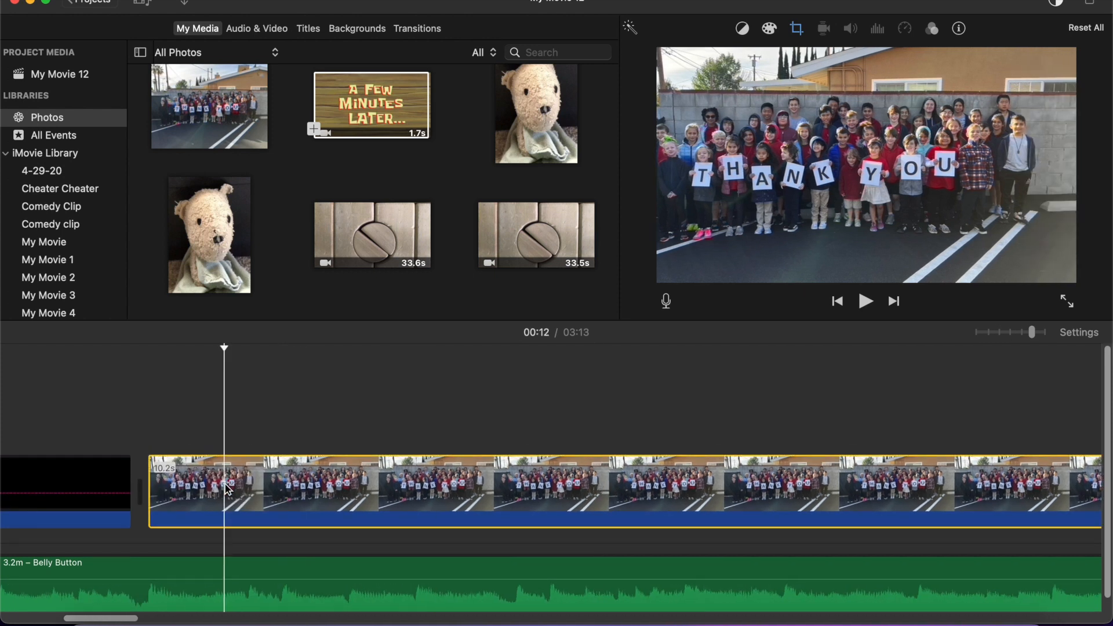
pyautogui.click(960, 29)
pyautogui.click(1030, 56)
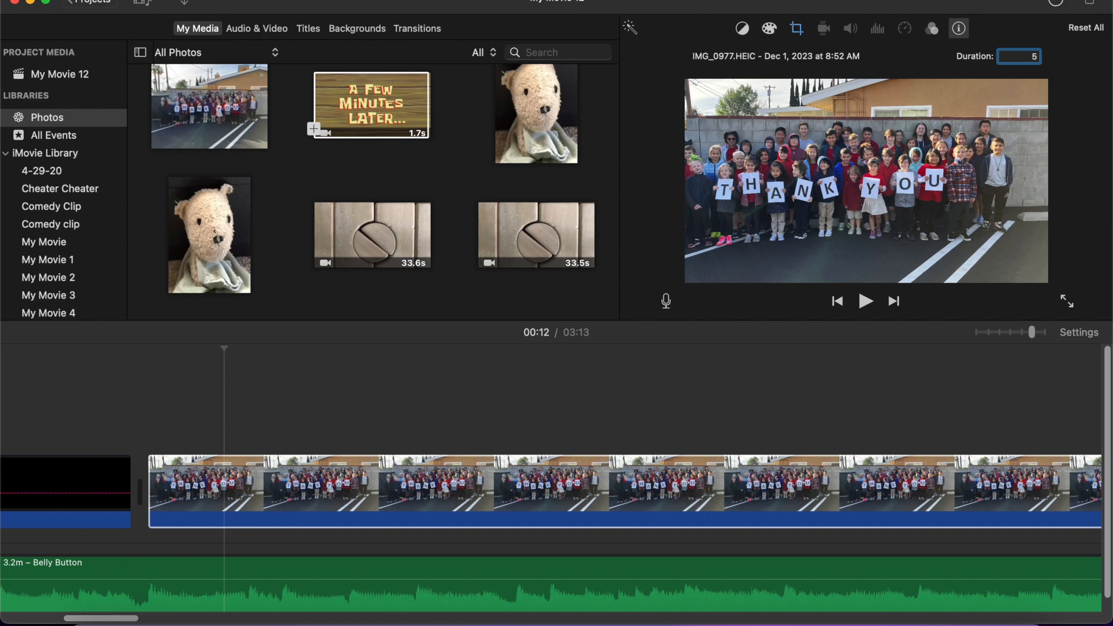
pyautogui.press('Return')
# Append the Goofy green-screen image after the group photo and set its duration to 200 seconds.
pyautogui.hscroll(3, 725, 451)
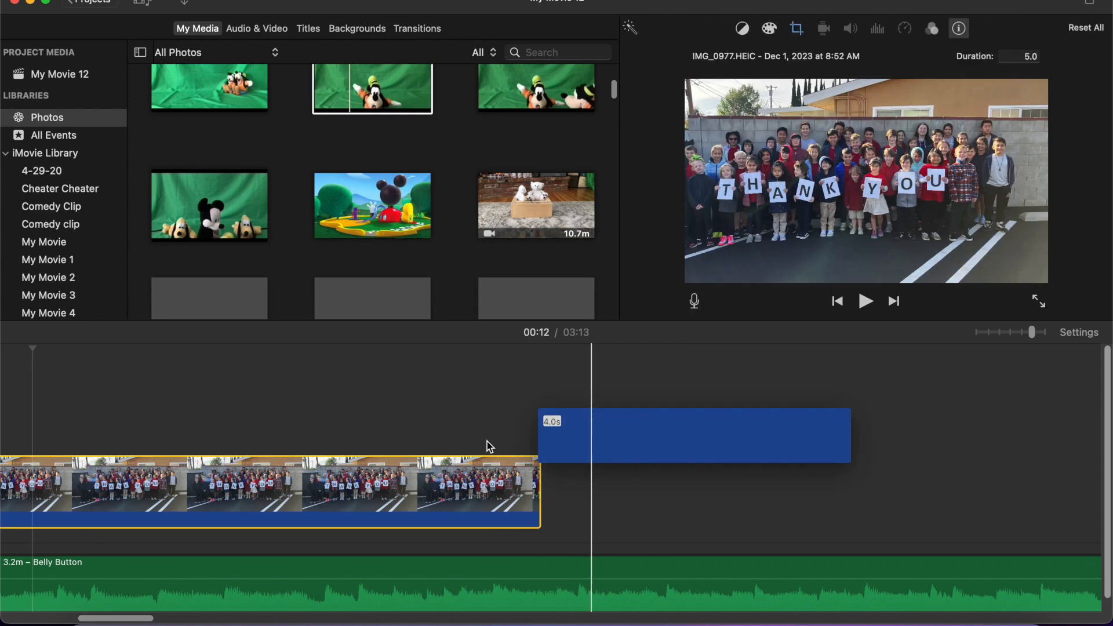
pyautogui.moveTo(487, 450); pyautogui.dragTo(728, 487)
pyautogui.write('200')
pyautogui.press('Return')
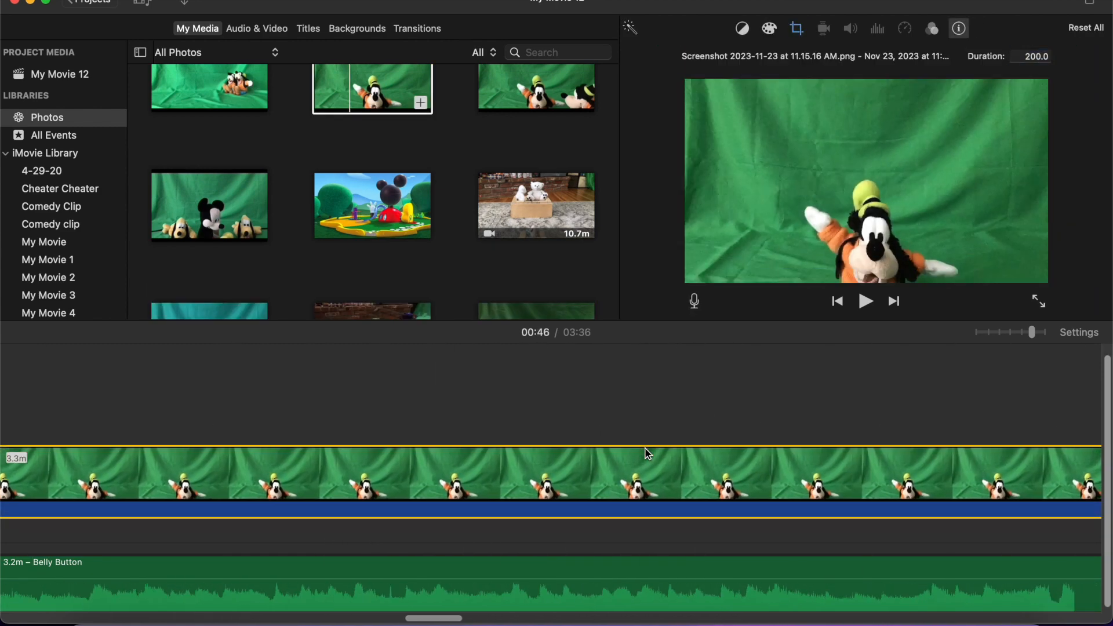
# Browse the music library for the song Spectre and add it directly after the end of Belly Button.
pyautogui.hscroll(15, 647, 454)
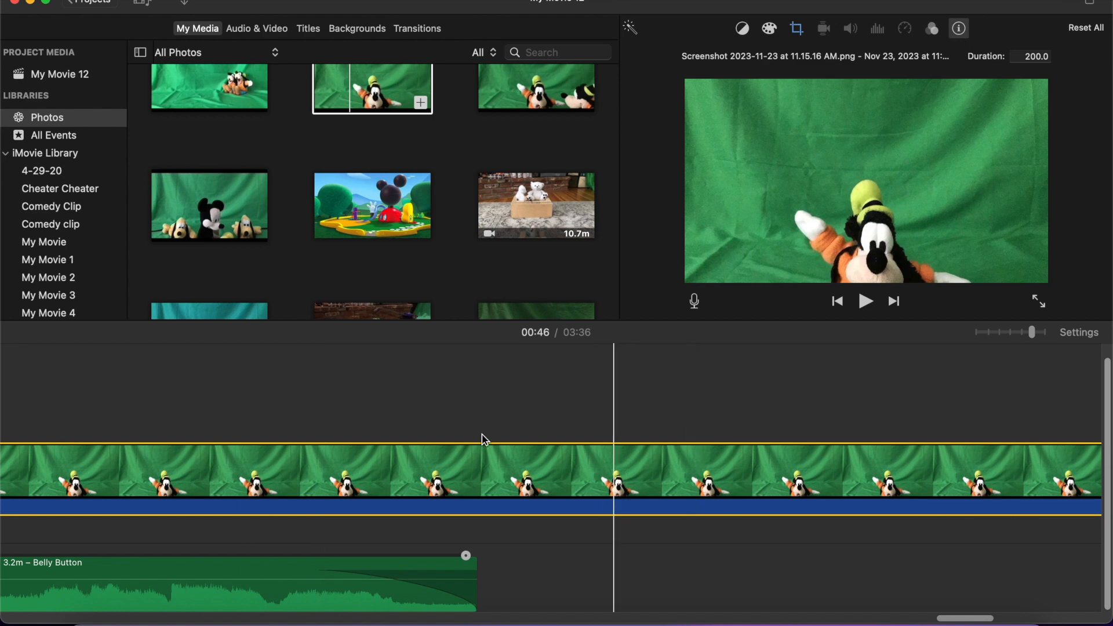
pyautogui.hscroll(2, 415, 450)
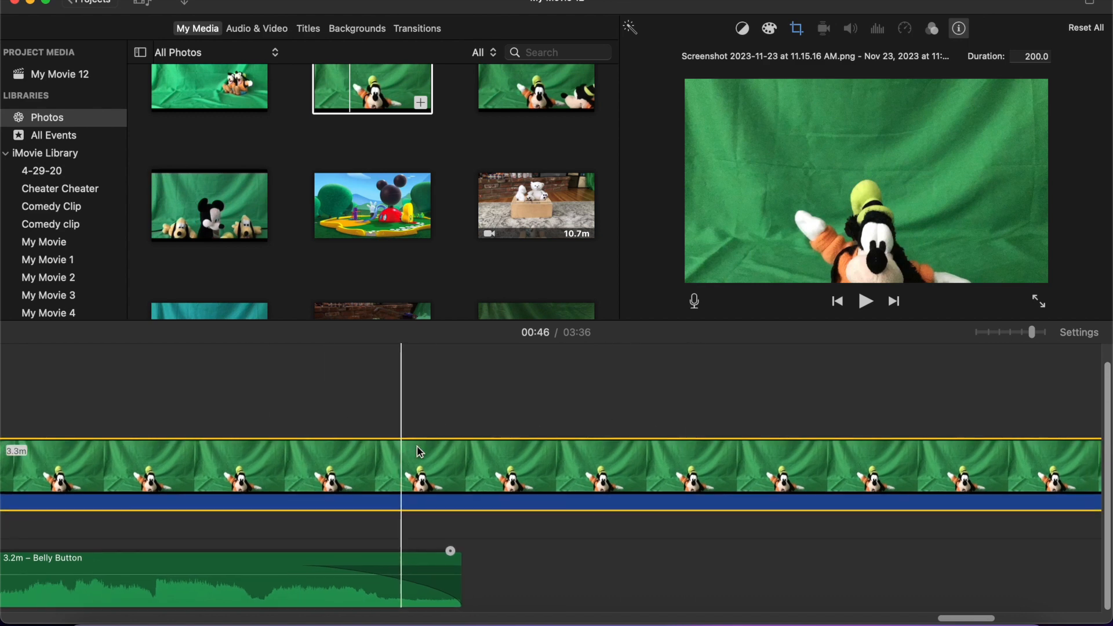
pyautogui.click(253, 574)
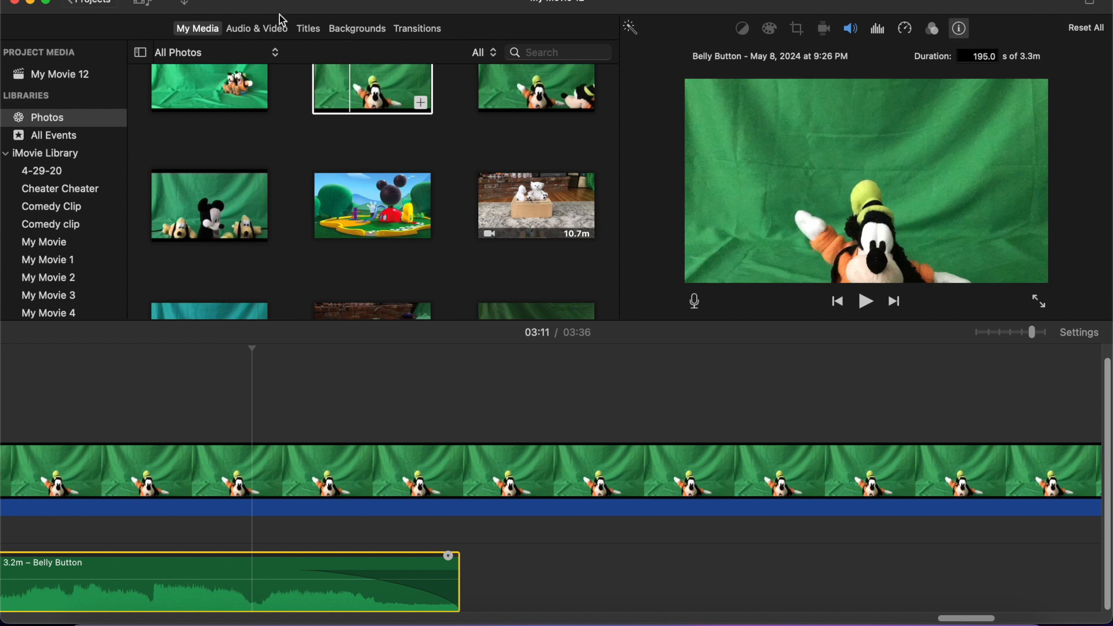
pyautogui.press('super+2')
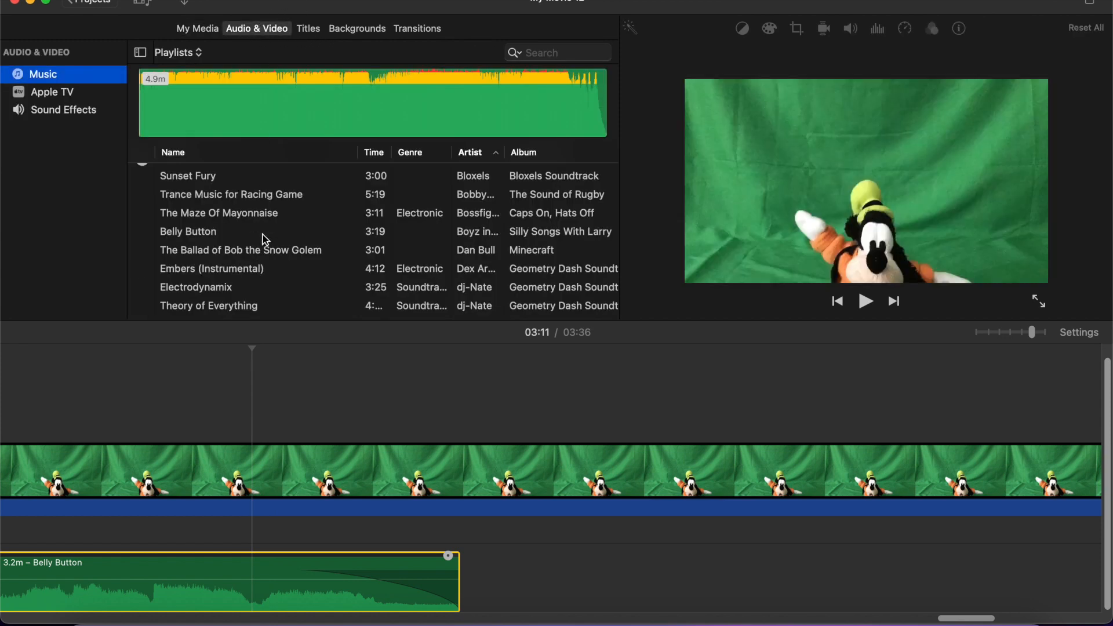
pyautogui.scroll(-15, 256, 238)
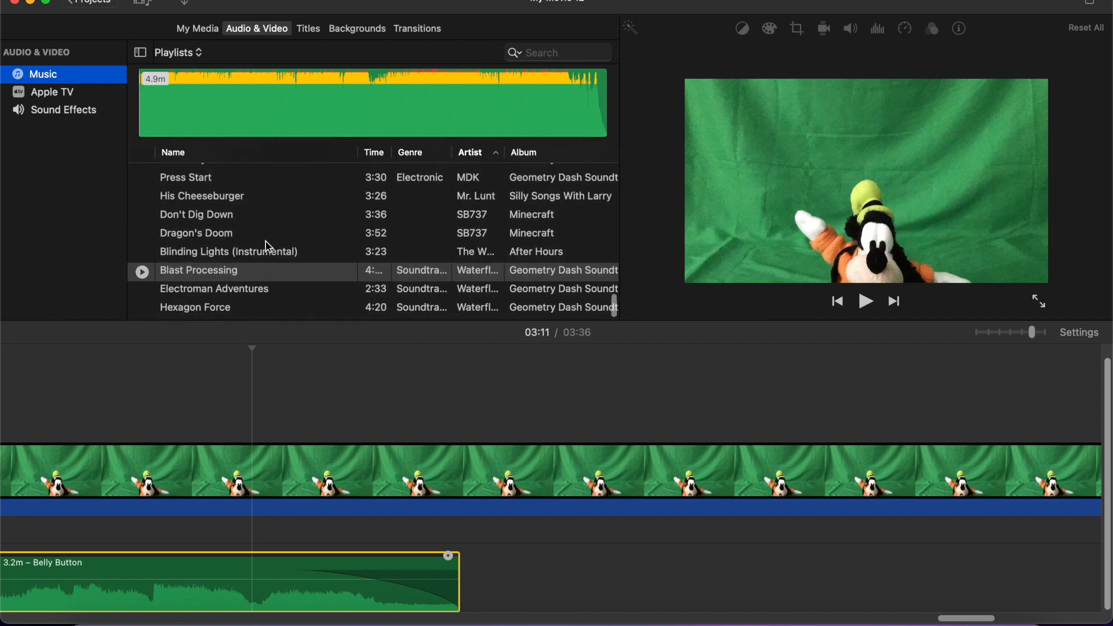
pyautogui.scroll(10, 287, 255)
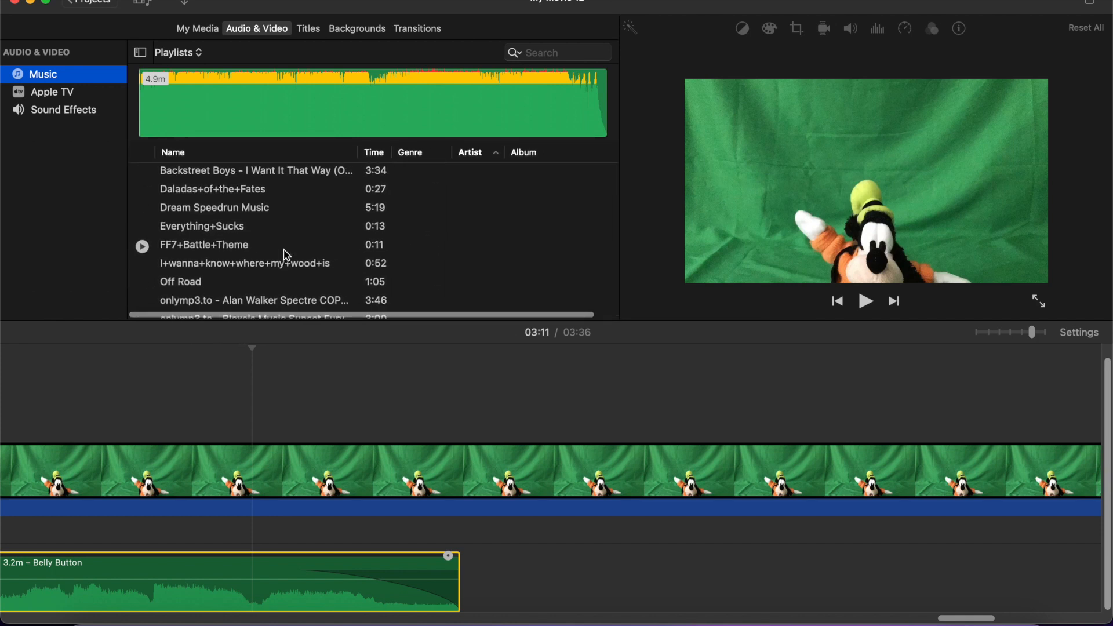
pyautogui.scroll(-2, 186, 232)
pyautogui.scroll(-14, 187, 254)
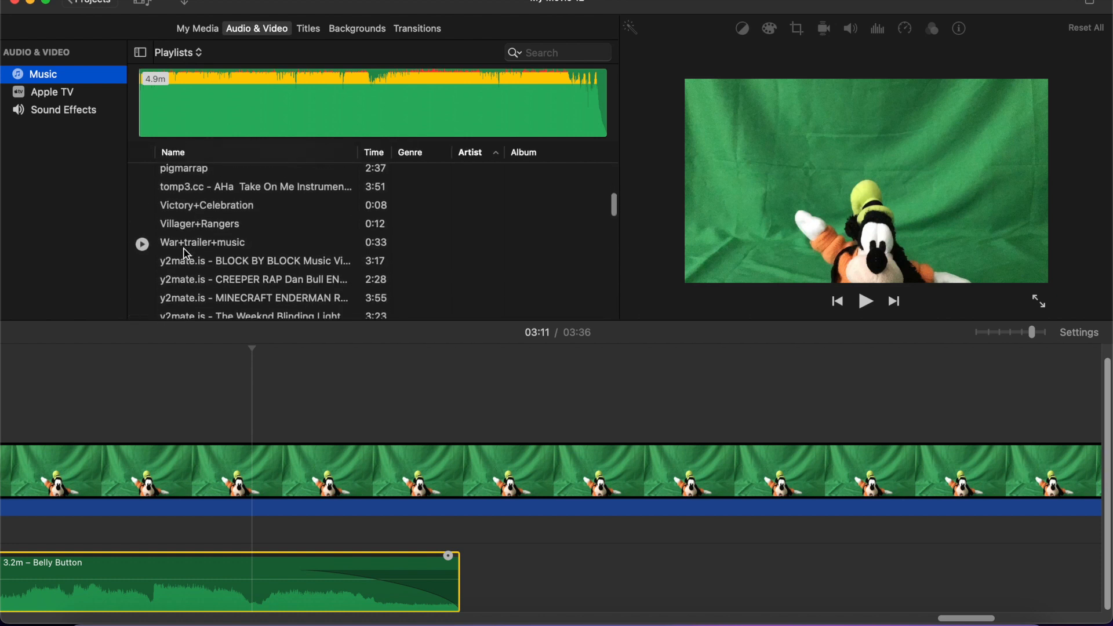
pyautogui.scroll(-6, 186, 254)
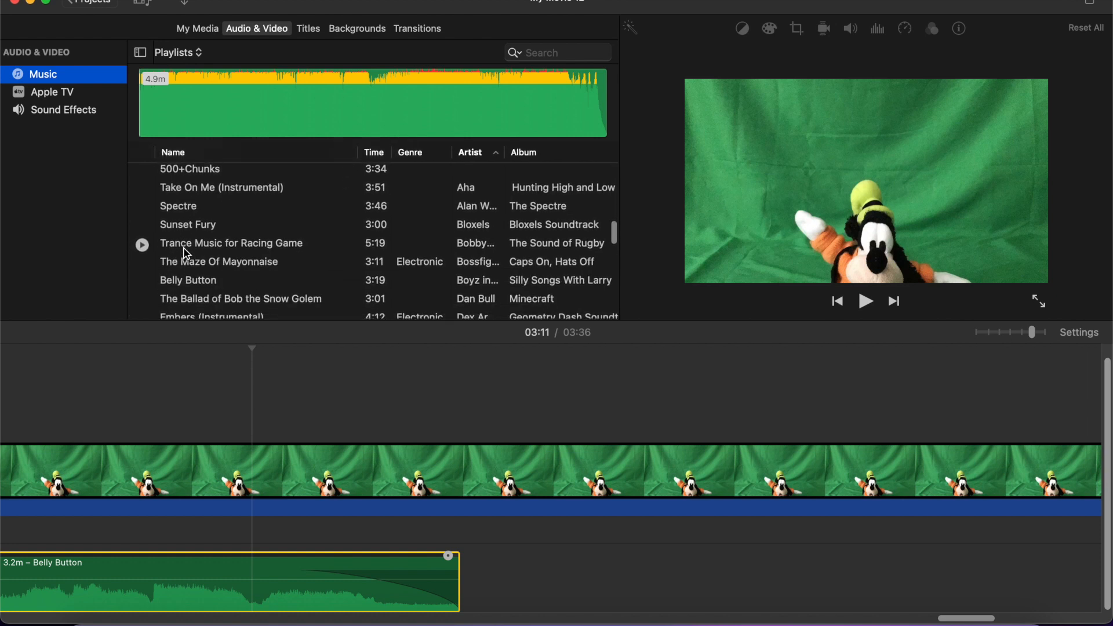
pyautogui.click(142, 208)
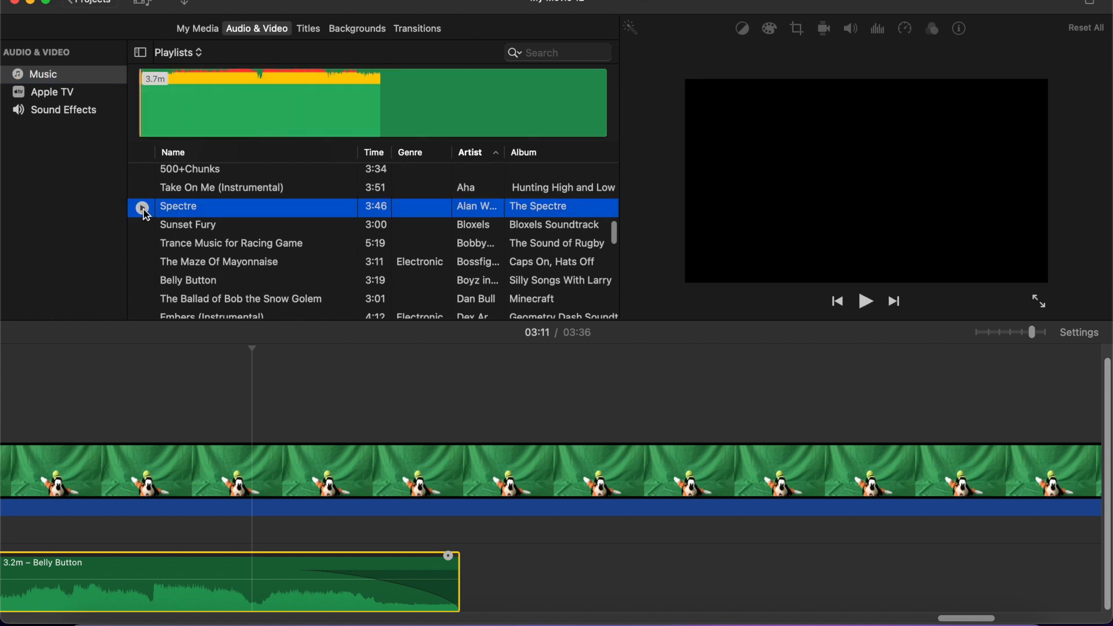
pyautogui.moveTo(487, 409); pyautogui.dragTo(464, 587)
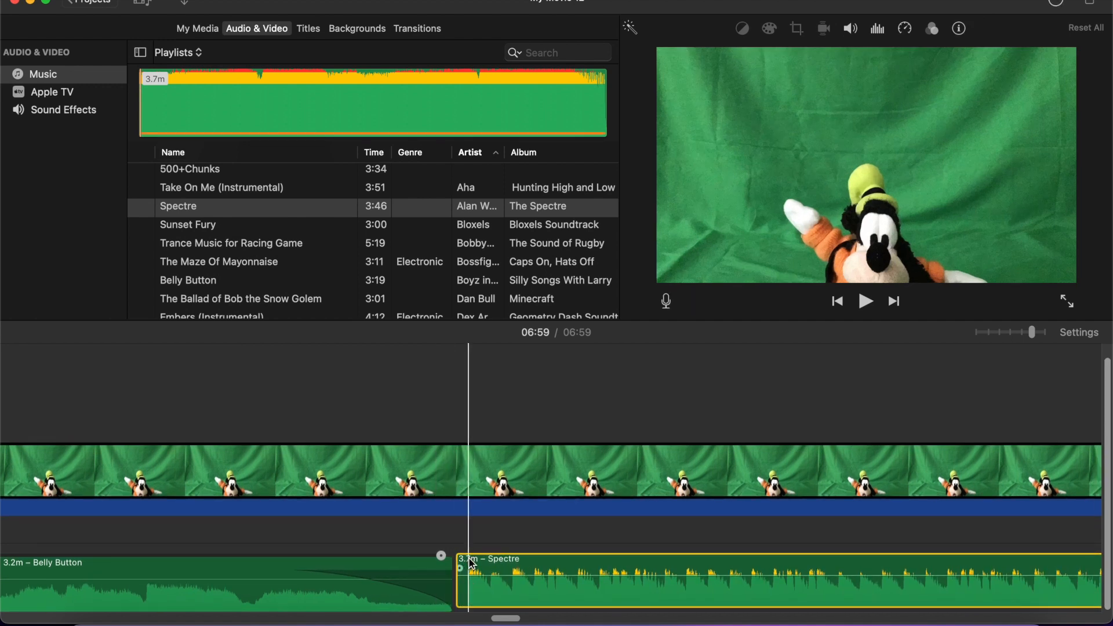
# Leave the start of Spectre without a fade-in and play back the change from Belly Button to it.
pyautogui.moveTo(468, 565); pyautogui.dragTo(472, 569)
pyautogui.hscroll(-2, 456, 484)
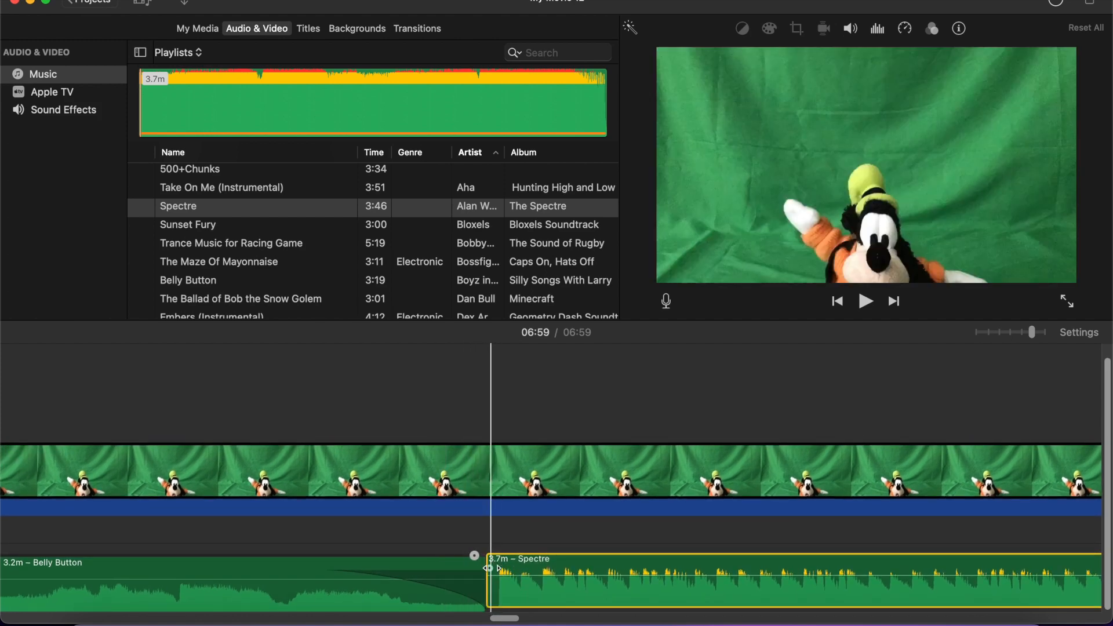
pyautogui.moveTo(522, 568); pyautogui.dragTo(489, 568)
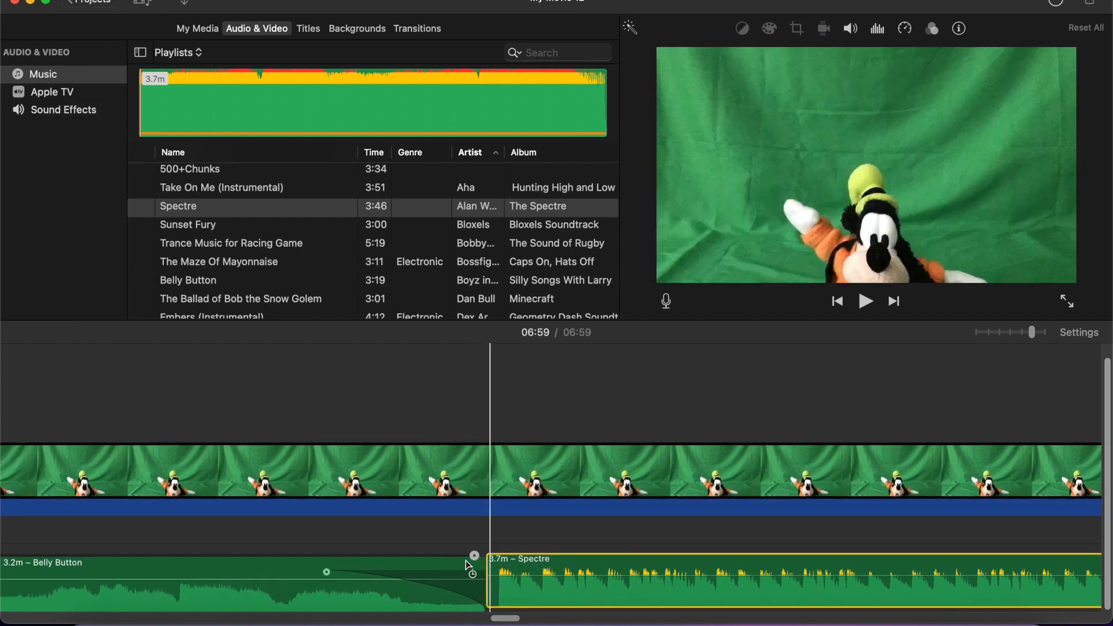
pyautogui.click(484, 533)
pyautogui.press('space')
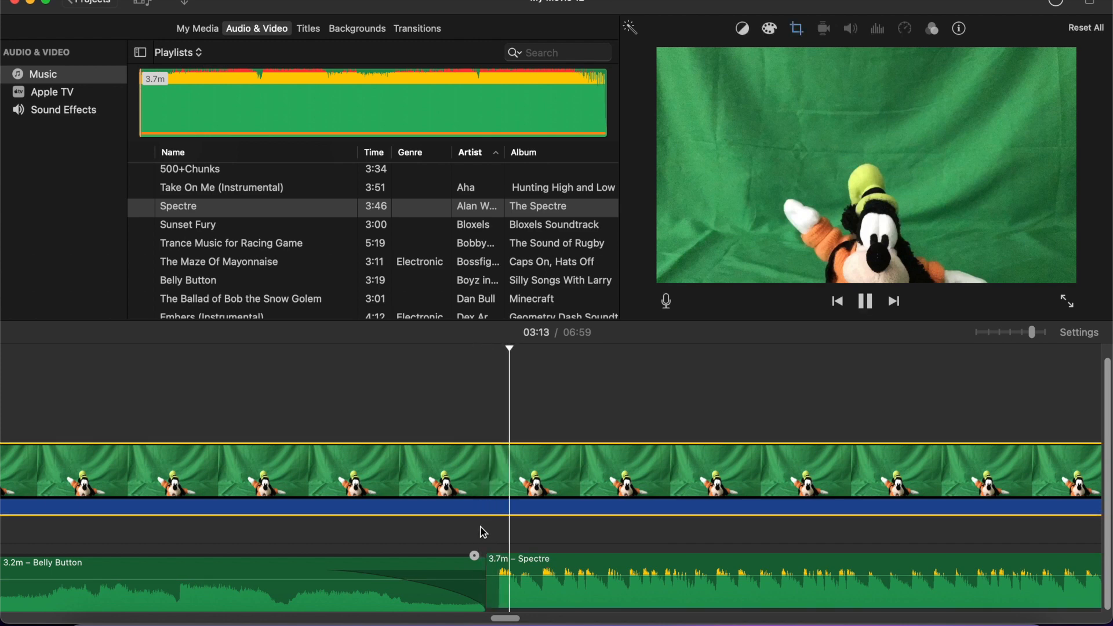
# Add a fade-in to the start of Spectre and play back the change between the two songs.
pyautogui.moveTo(489, 568); pyautogui.dragTo(580, 568)
pyautogui.click(447, 531)
pyautogui.press('space')
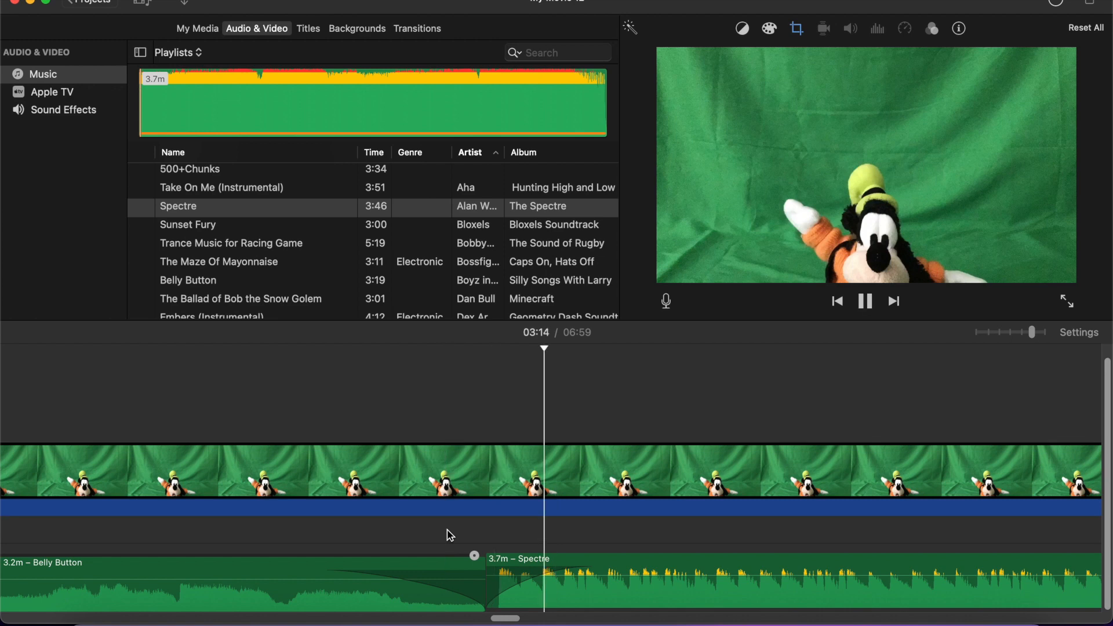
pyautogui.press('space')
# Move Spectre earlier so its fade-in overlaps Belly Button's fade-out, play it back, and increase the overlap further.
pyautogui.scroll(-1, 539, 484)
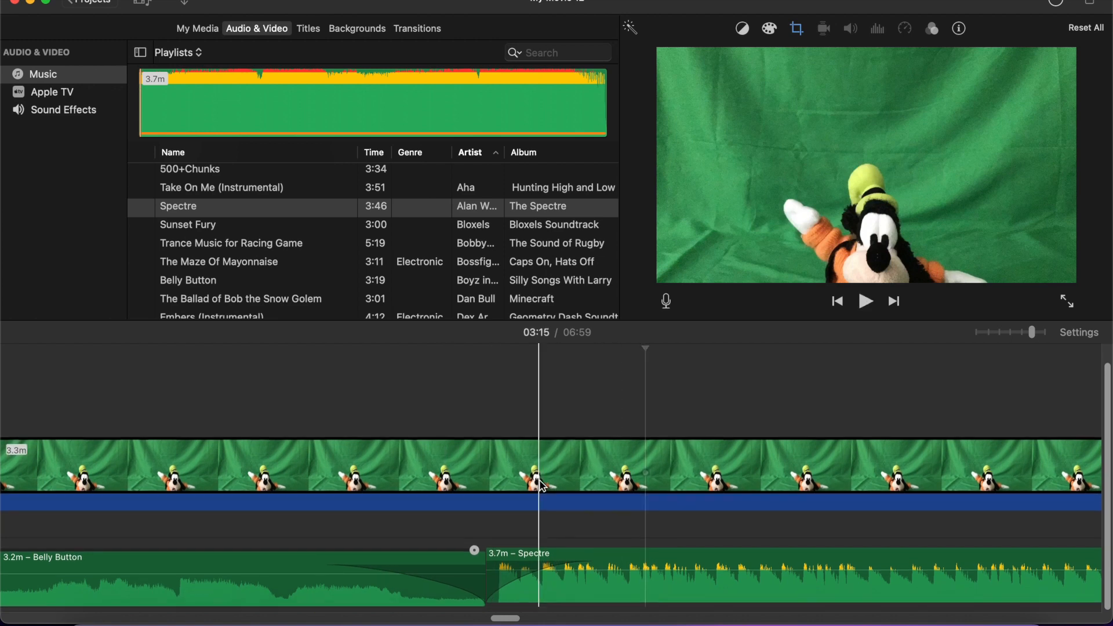
pyautogui.scroll(1, 536, 493)
pyautogui.moveTo(478, 560); pyautogui.dragTo(484, 531)
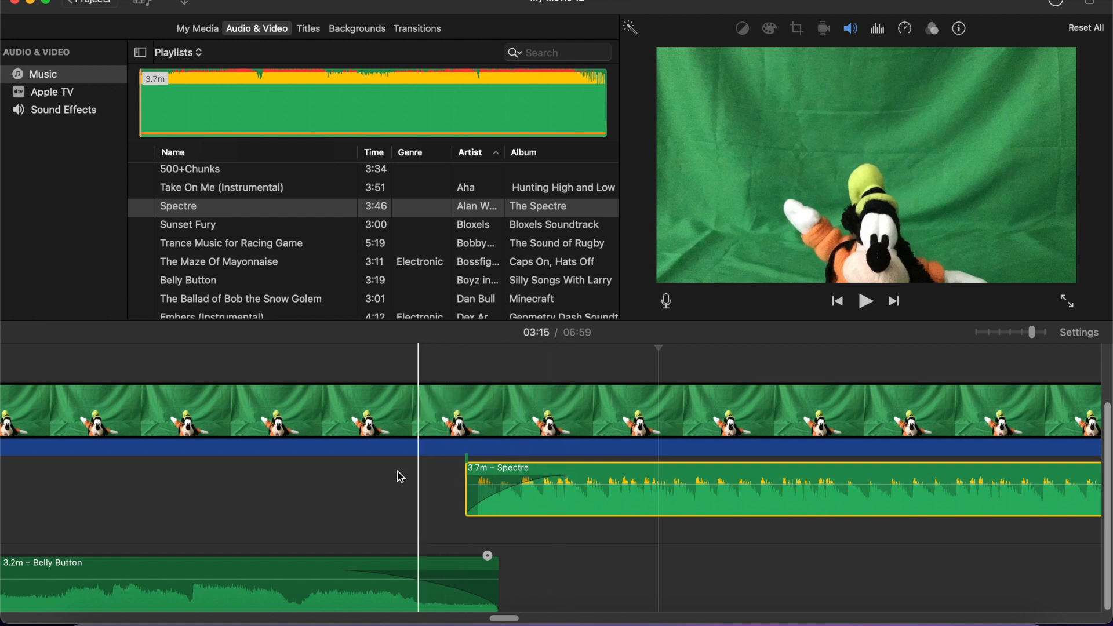
pyautogui.click(369, 467)
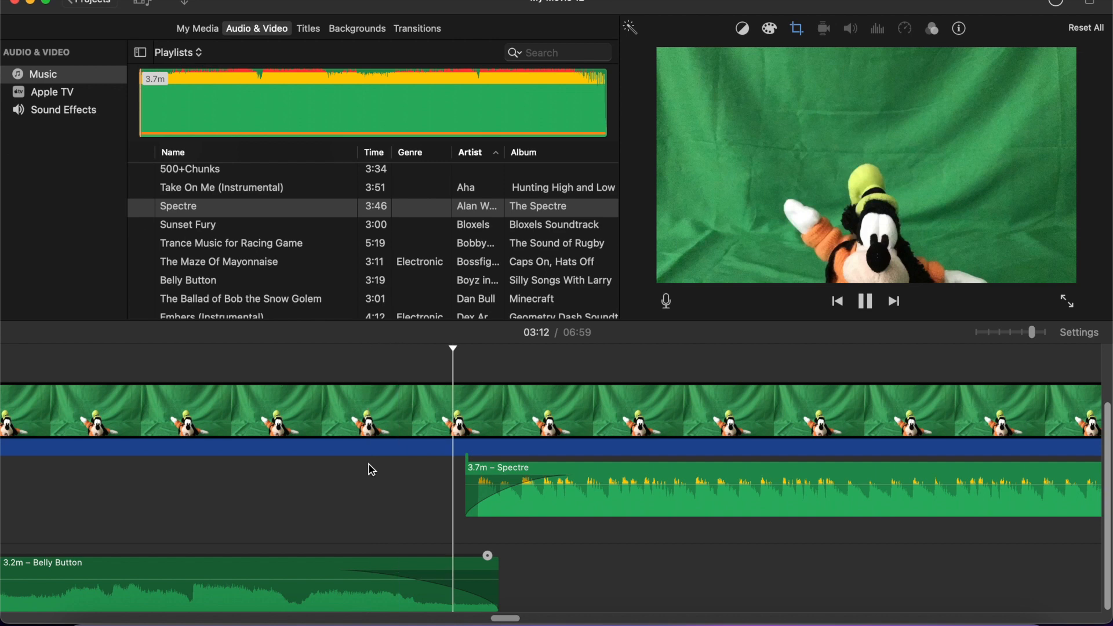
pyautogui.press('space')
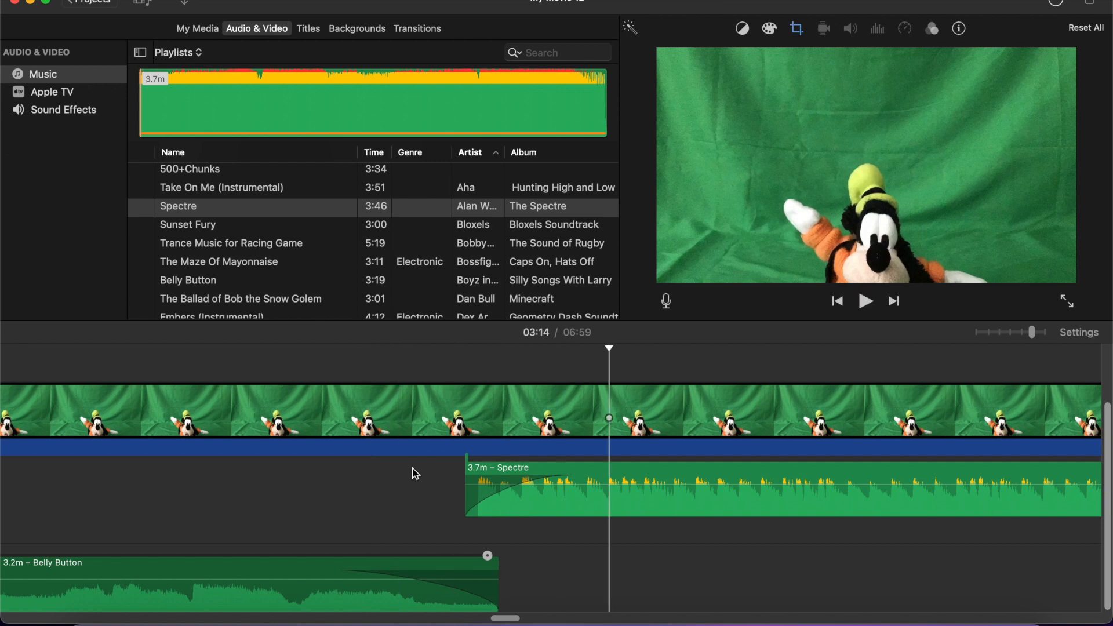
pyautogui.moveTo(480, 467); pyautogui.dragTo(418, 466)
pyautogui.click(345, 482)
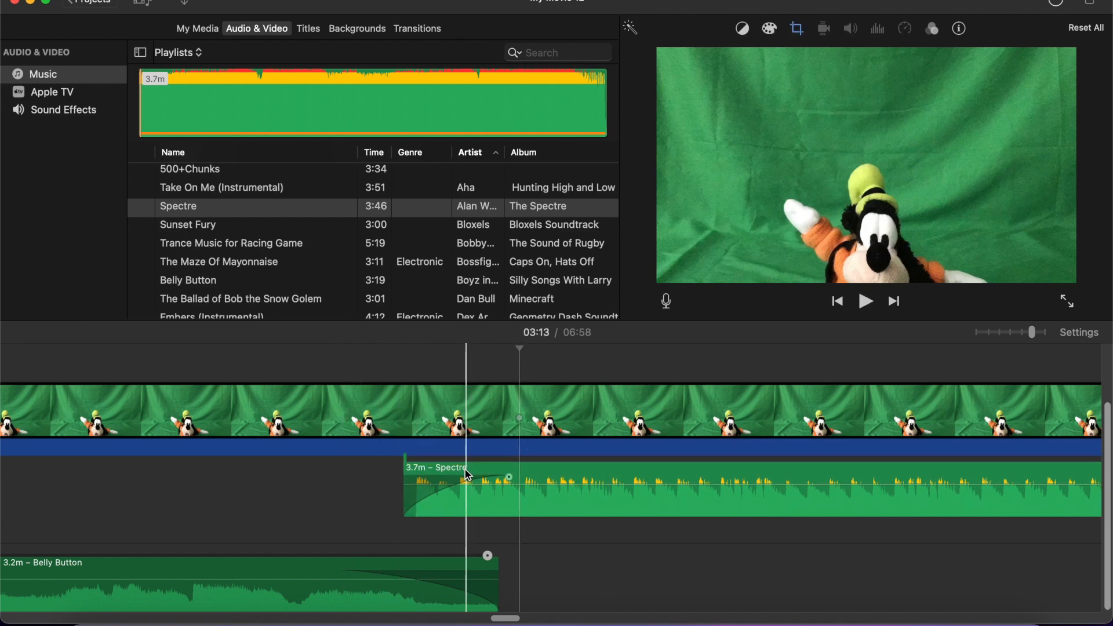
# Move Spectre further back in time so its whole fade-in overlaps Belly Button's fade-out, and play back the blend.
pyautogui.moveTo(468, 471); pyautogui.dragTo(368, 471)
pyautogui.click(281, 477)
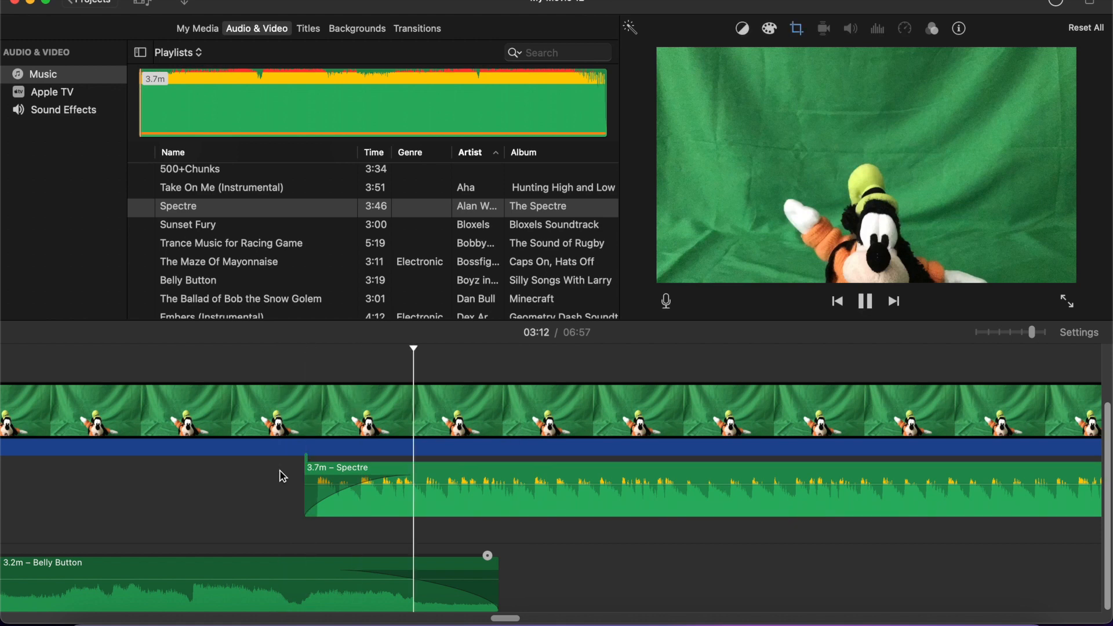
pyautogui.press('space')
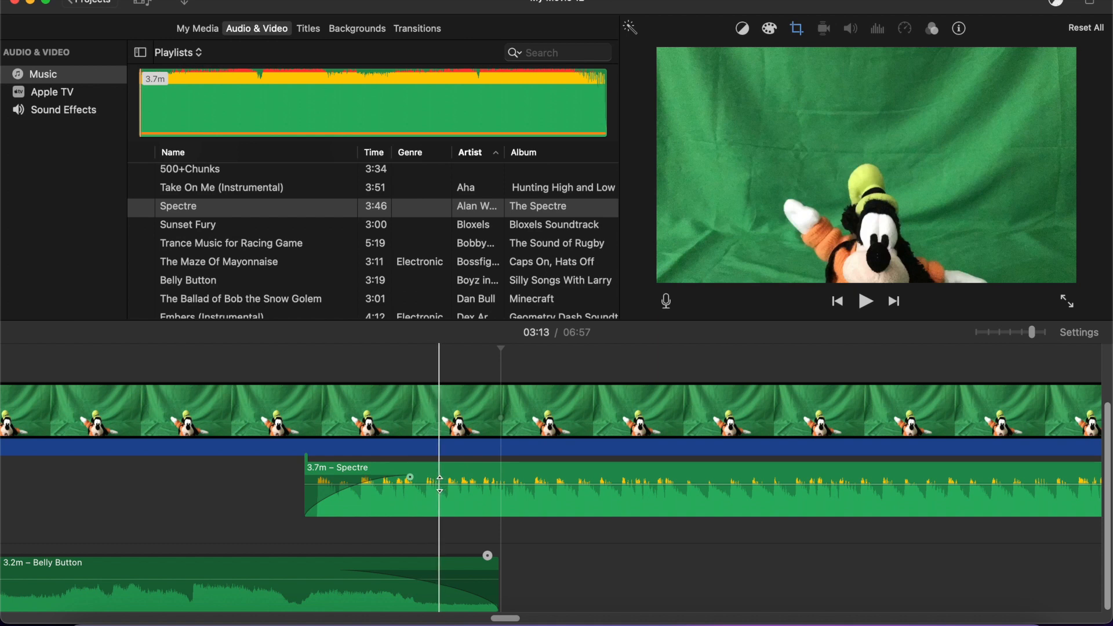
# Lower the volume of Spectre to 61% and play back the change between the two songs again.
pyautogui.click(440, 484)
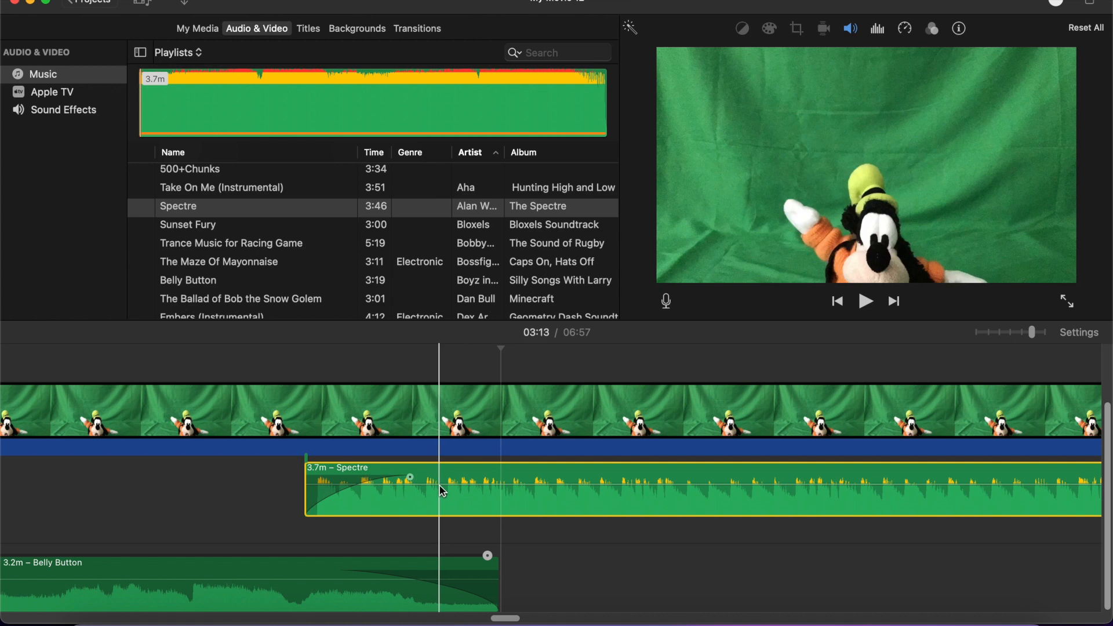
pyautogui.moveTo(439, 484)
pyautogui.mouseDown()
pyautogui.moveTo(440, 503)
pyautogui.moveTo(436, 471)
pyautogui.moveTo(435, 485)
pyautogui.mouseUp()
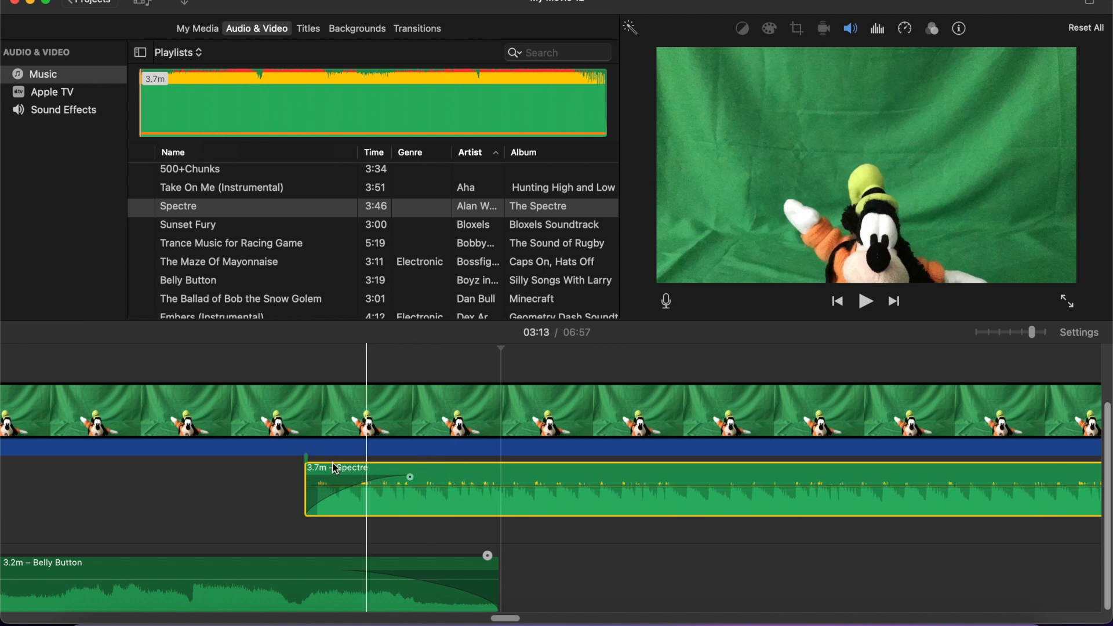
pyautogui.click(851, 31)
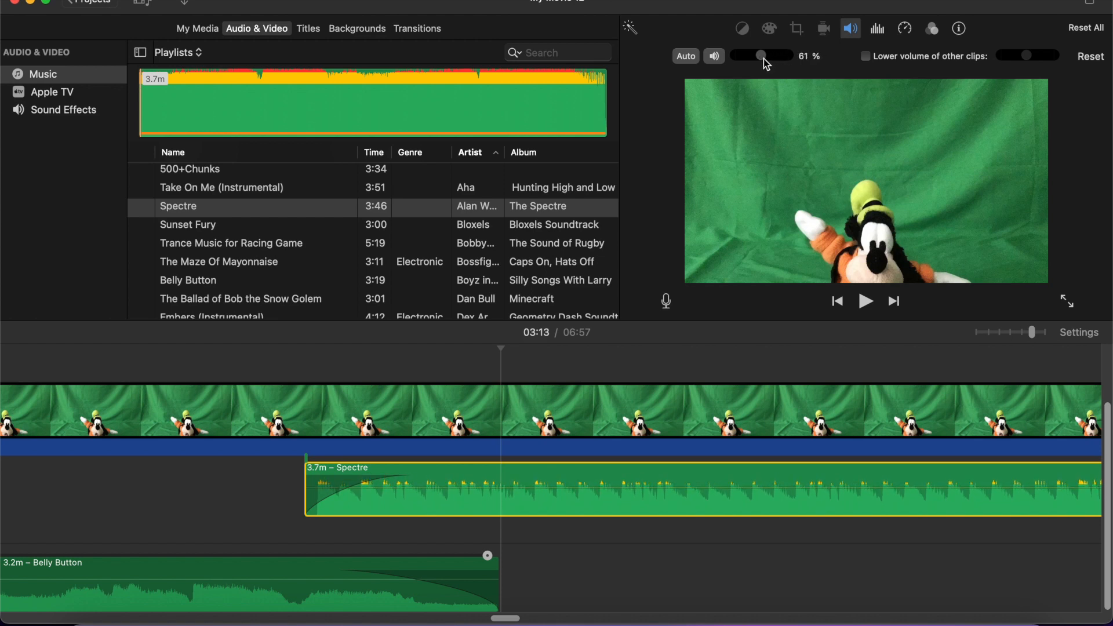
pyautogui.click(295, 473)
pyautogui.press('space')
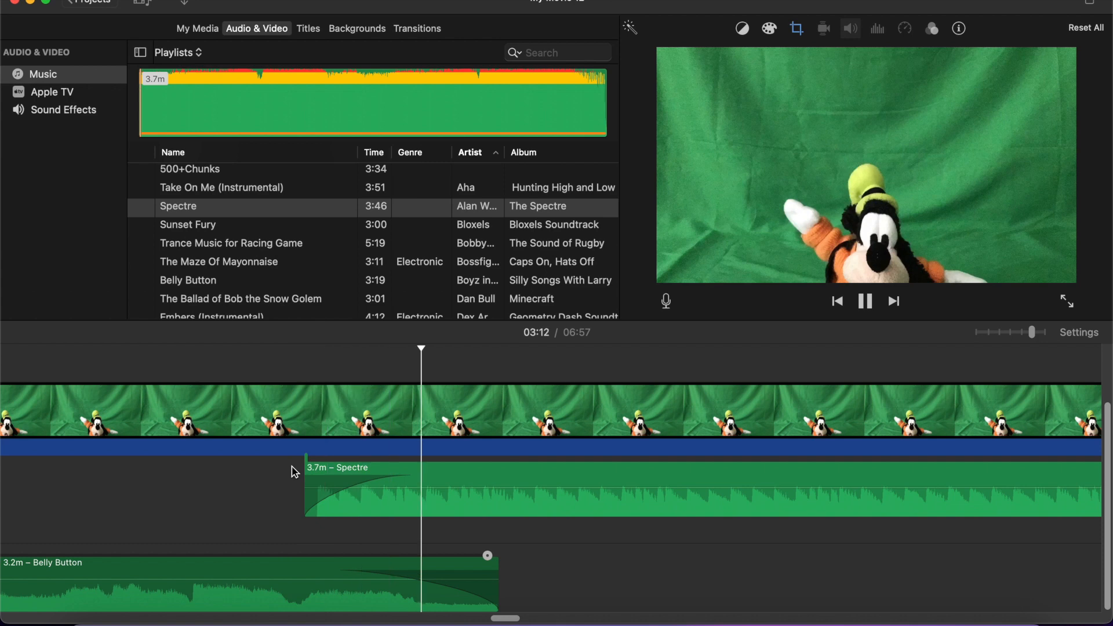
# Cut off and delete the part of Spectre that runs past the end of the last video clip.
pyautogui.hscroll(15, 526, 478)
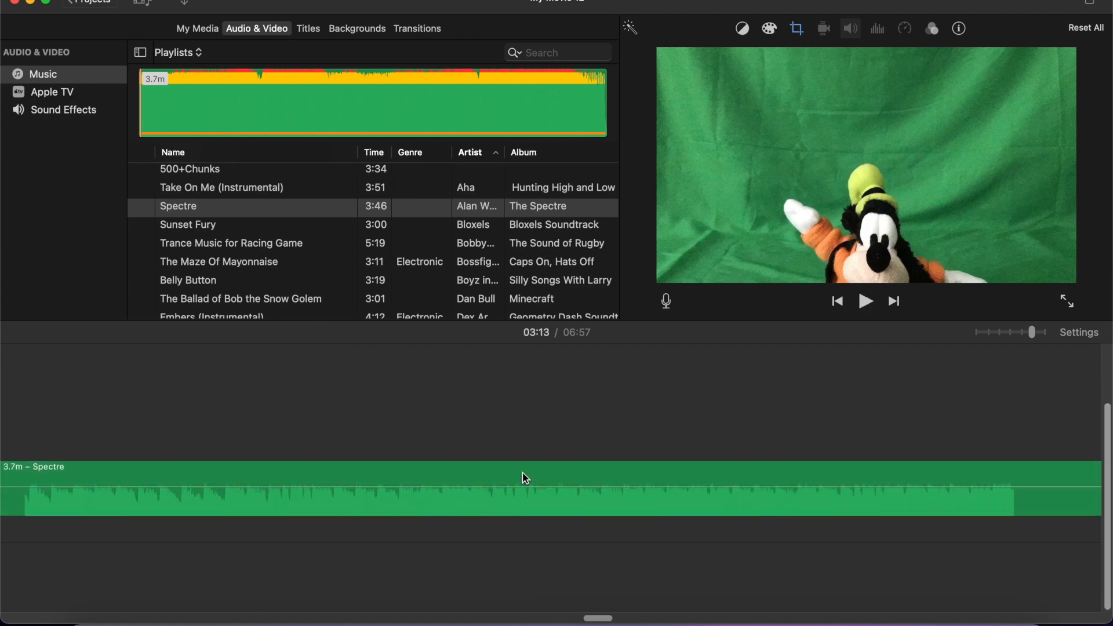
pyautogui.hscroll(-5, 526, 479)
pyautogui.hscroll(-2, 526, 478)
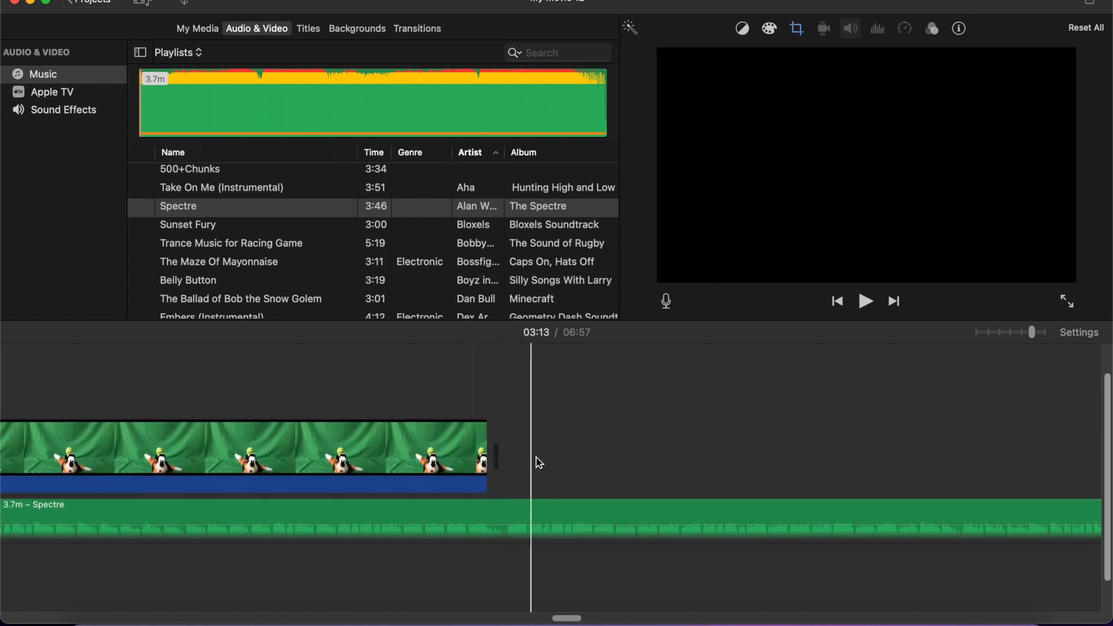
pyautogui.click(444, 458)
pyautogui.scroll(-2, 374, 424)
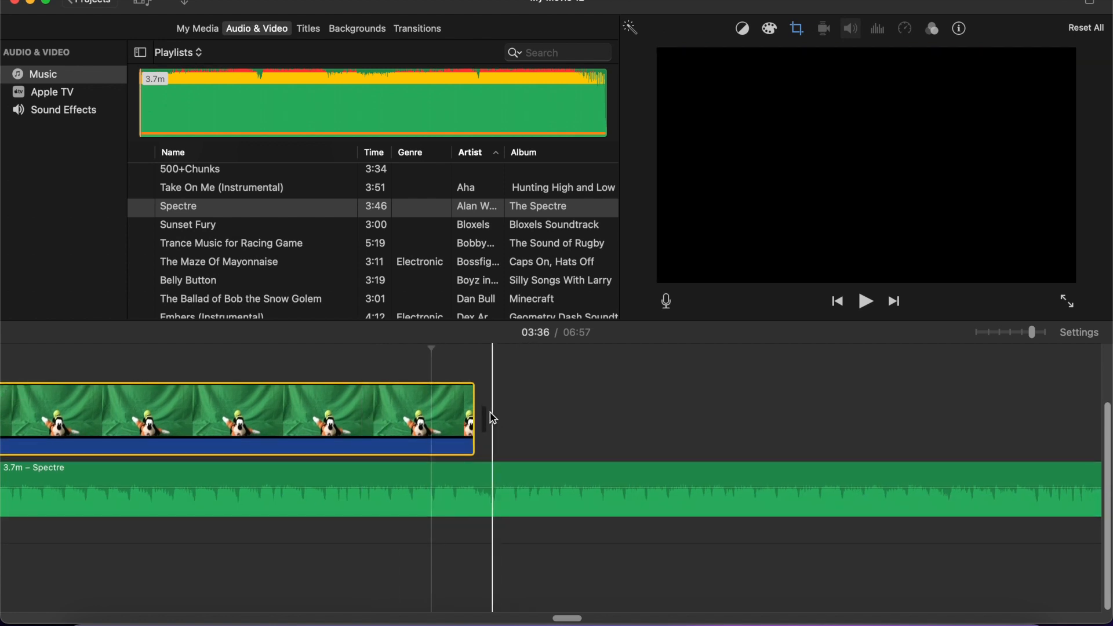
pyautogui.click(493, 471)
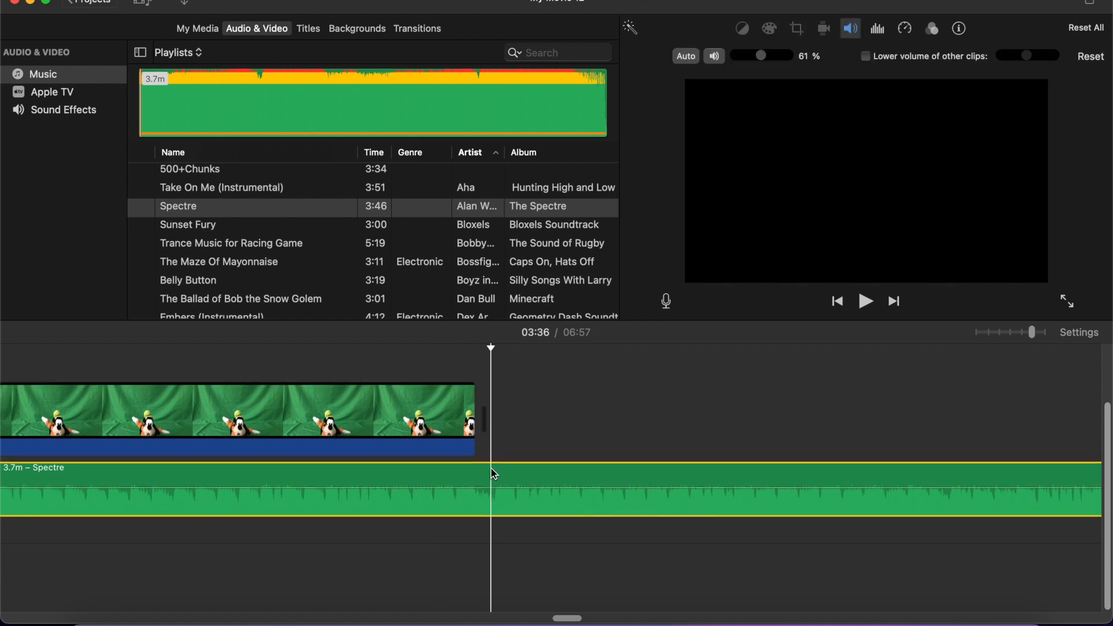
pyautogui.click(526, 477)
pyautogui.press('Delete')
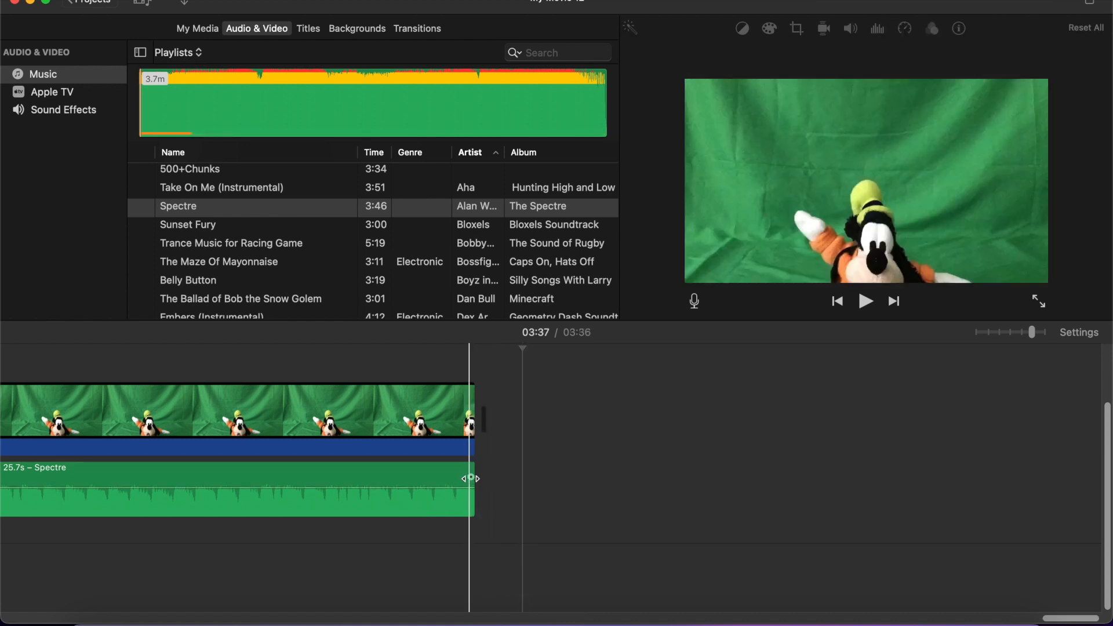
# Add a long fade-out to the end of Spectre and play back the end of the movie.
pyautogui.moveTo(471, 479); pyautogui.dragTo(193, 477)
pyautogui.click(113, 405)
pyautogui.press('space')
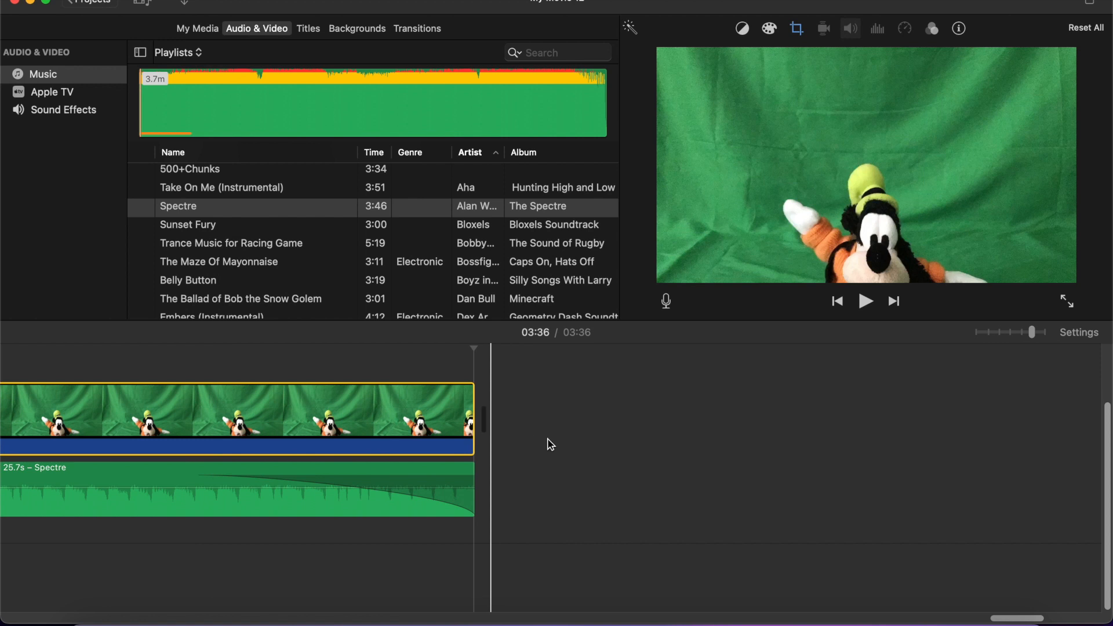
pyautogui.hscroll(-5, 550, 445)
pyautogui.hscroll(8, 550, 444)
pyautogui.hscroll(-3, 550, 444)
pyautogui.hscroll(3, 550, 445)
pyautogui.hscroll(-2, 550, 445)
pyautogui.hscroll(-5, 551, 444)
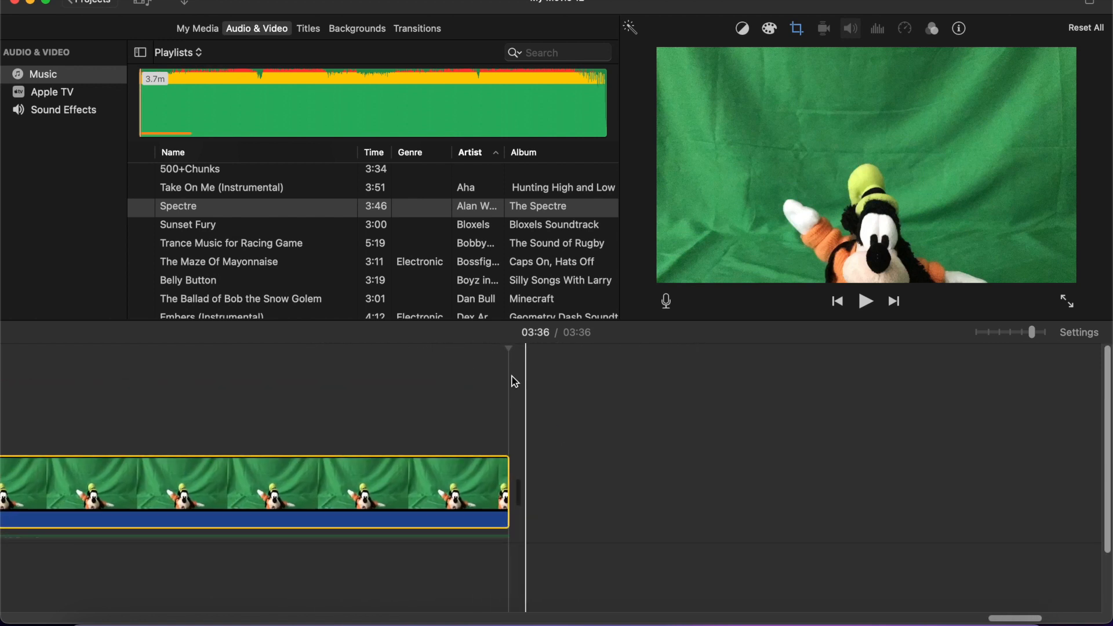
pyautogui.hscroll(2, 535, 426)
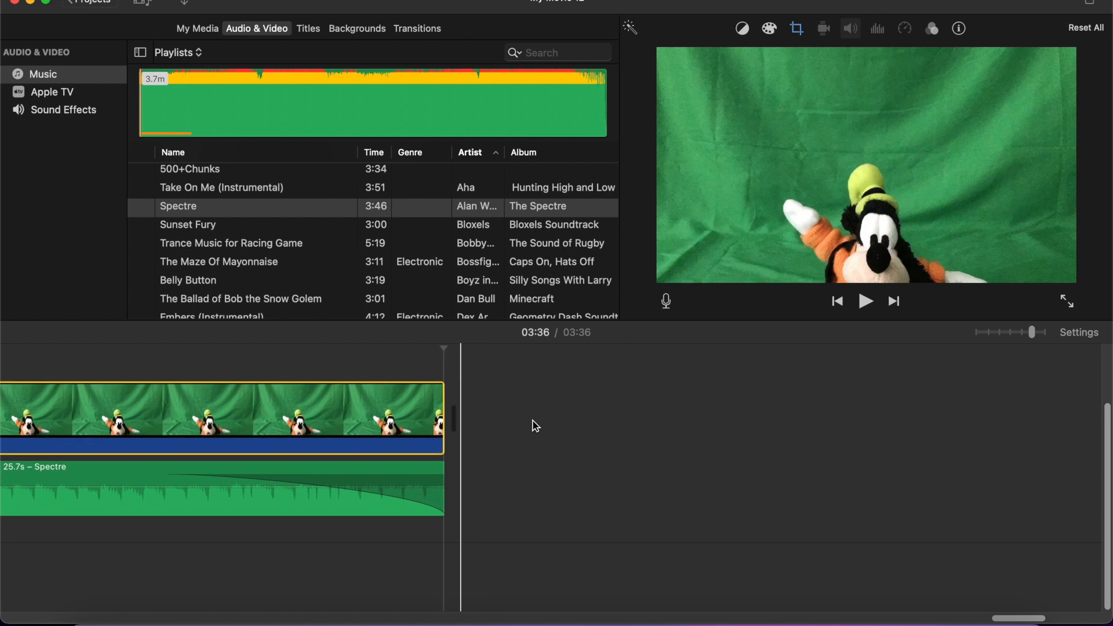
# Move Belly Button out of the background music row and attach it to the start of the first clip.
pyautogui.click(319, 39)
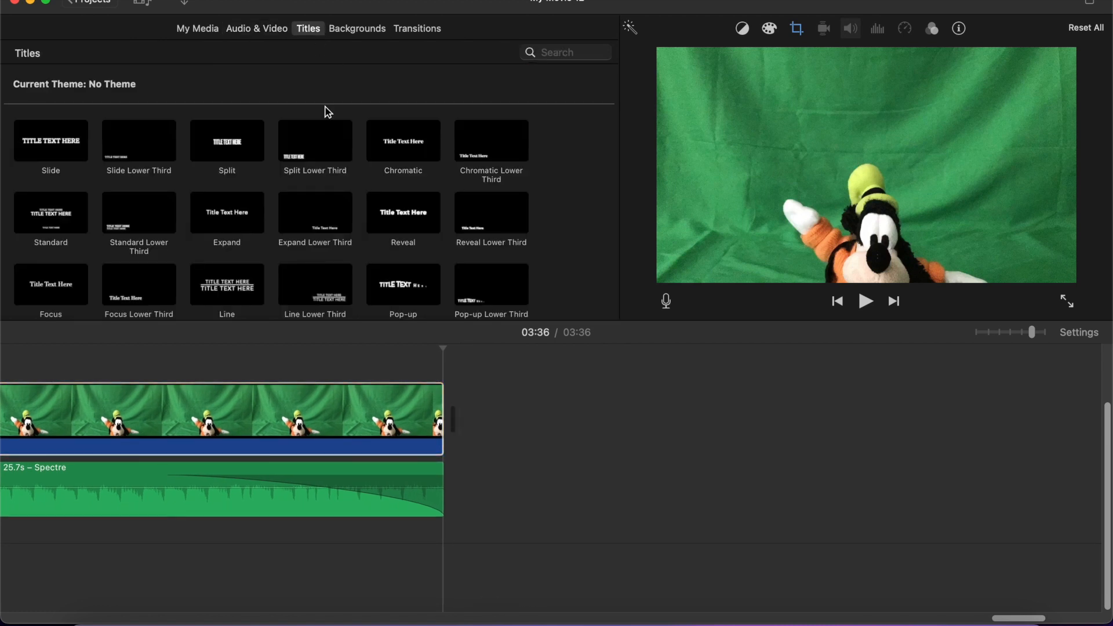
pyautogui.hscroll(-10, 424, 364)
pyautogui.scroll(3, 425, 364)
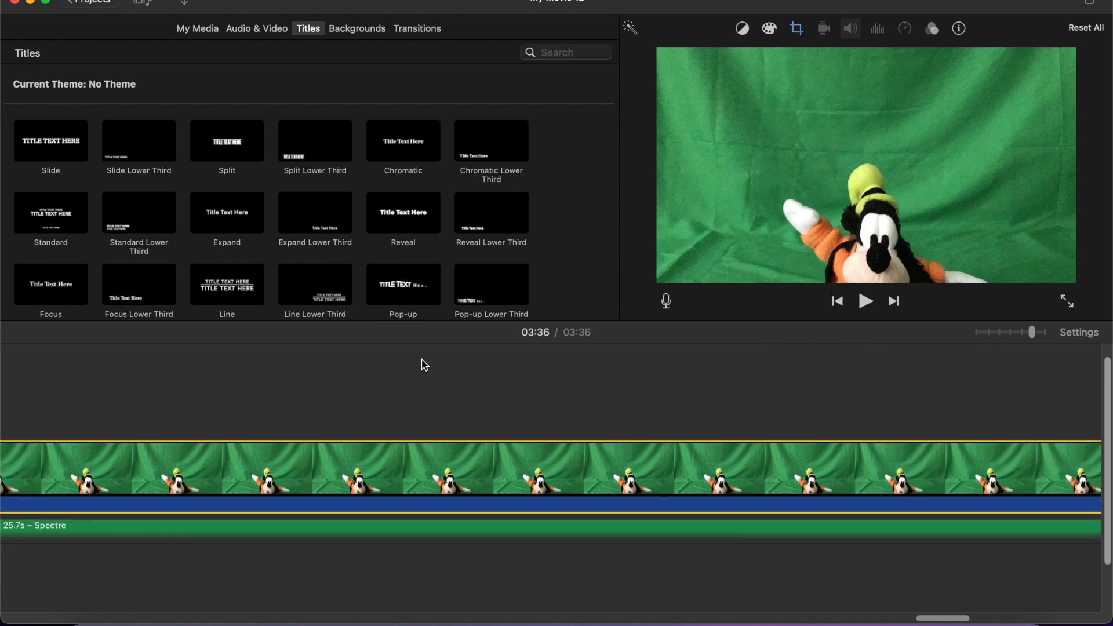
pyautogui.hscroll(-15, 847, 406)
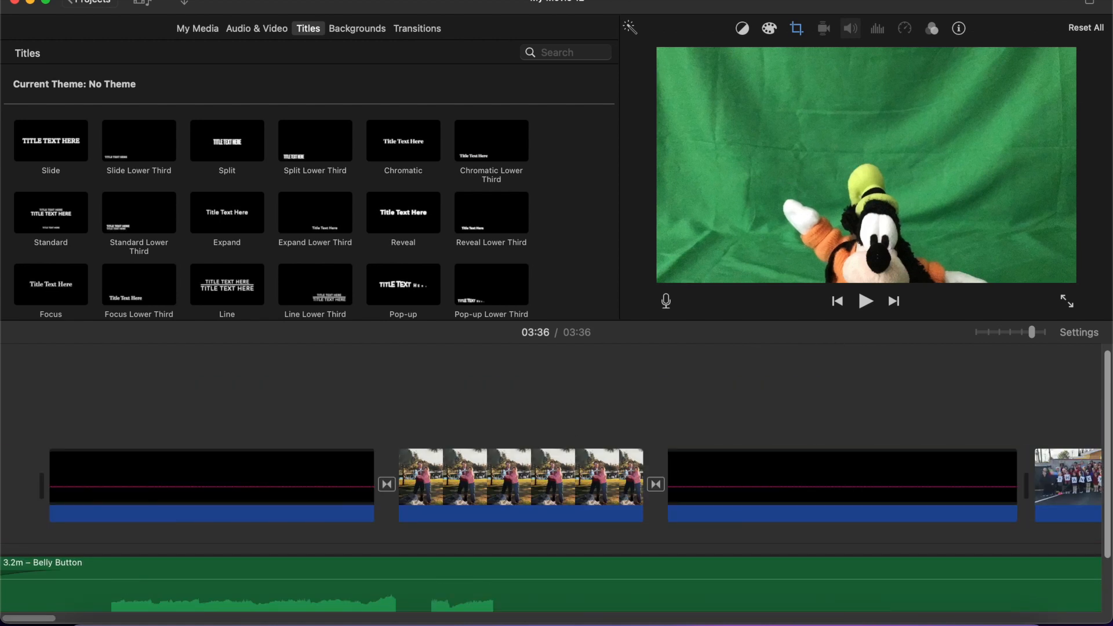
pyautogui.hscroll(-1, 98, 566)
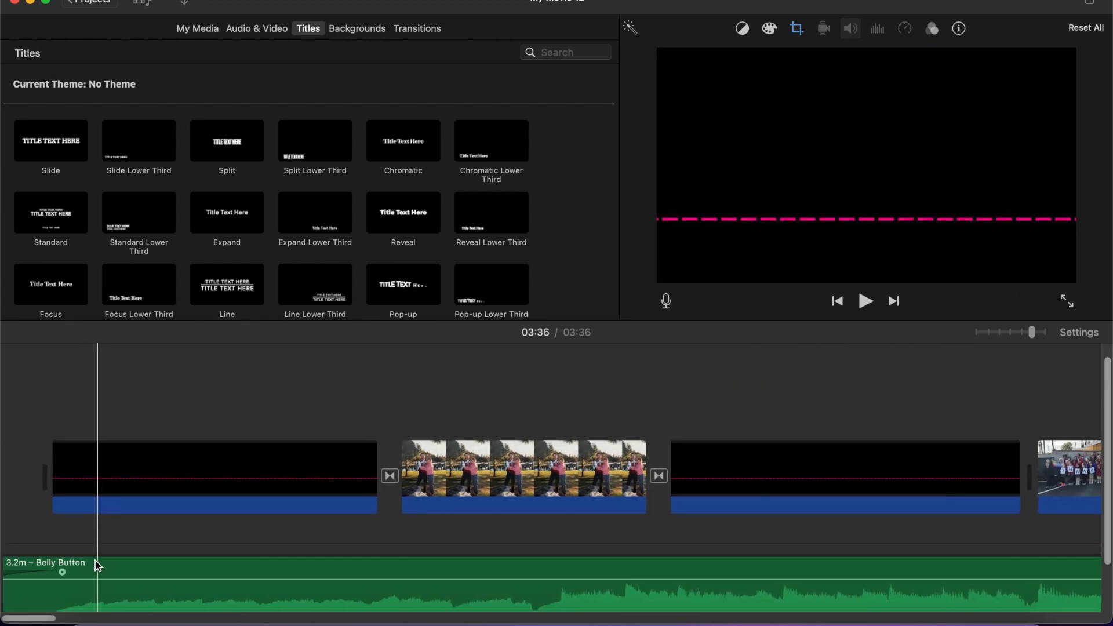
pyautogui.click(26, 570)
pyautogui.moveTo(26, 565); pyautogui.dragTo(63, 536)
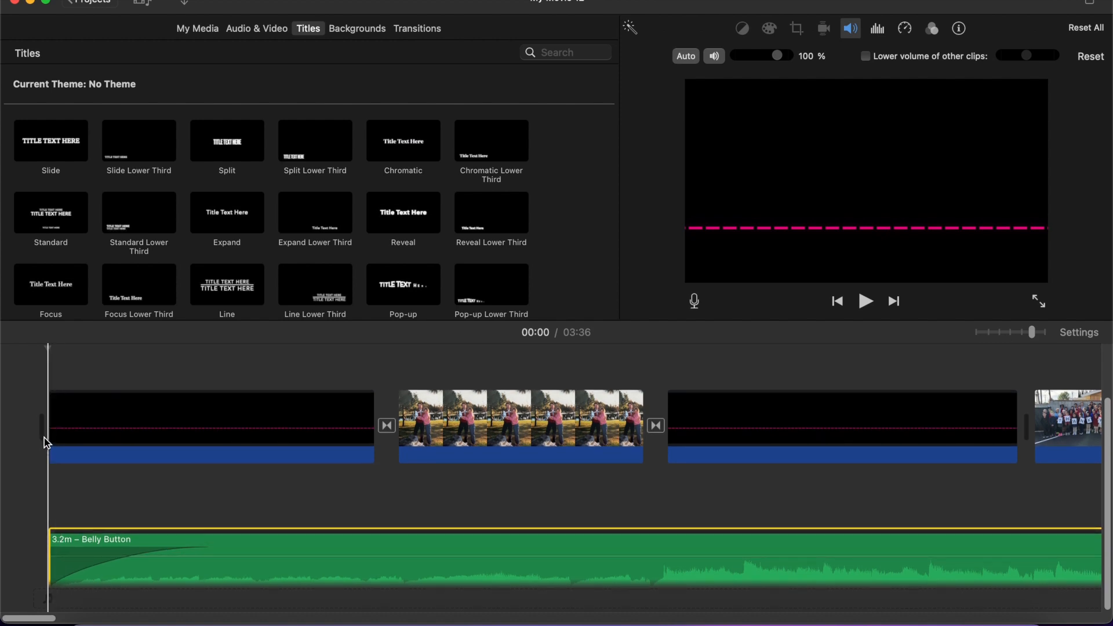
# Return to the start of the movie and look through the available titles, backgrounds and photo library.
pyautogui.click(49, 374)
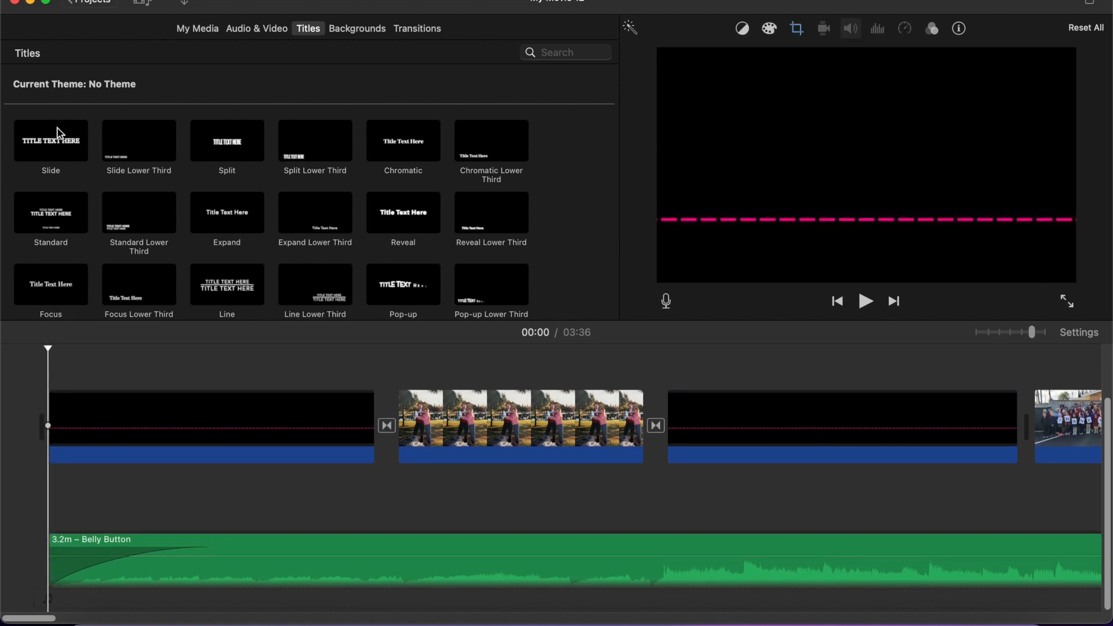
pyautogui.scroll(-5, 364, 192)
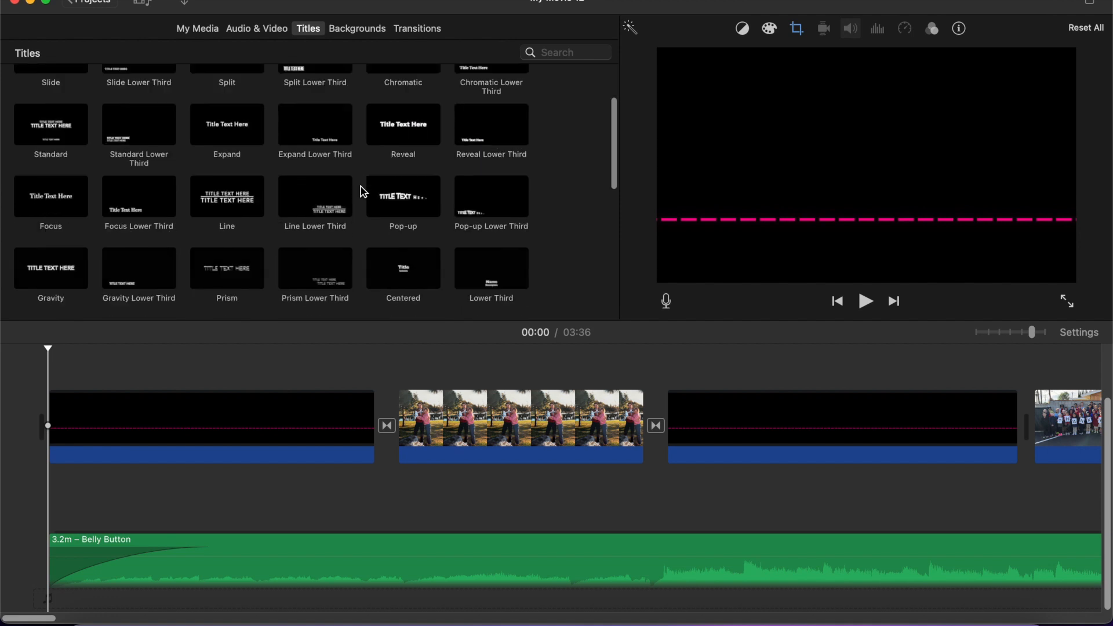
pyautogui.scroll(5, 403, 197)
pyautogui.scroll(-1, 397, 100)
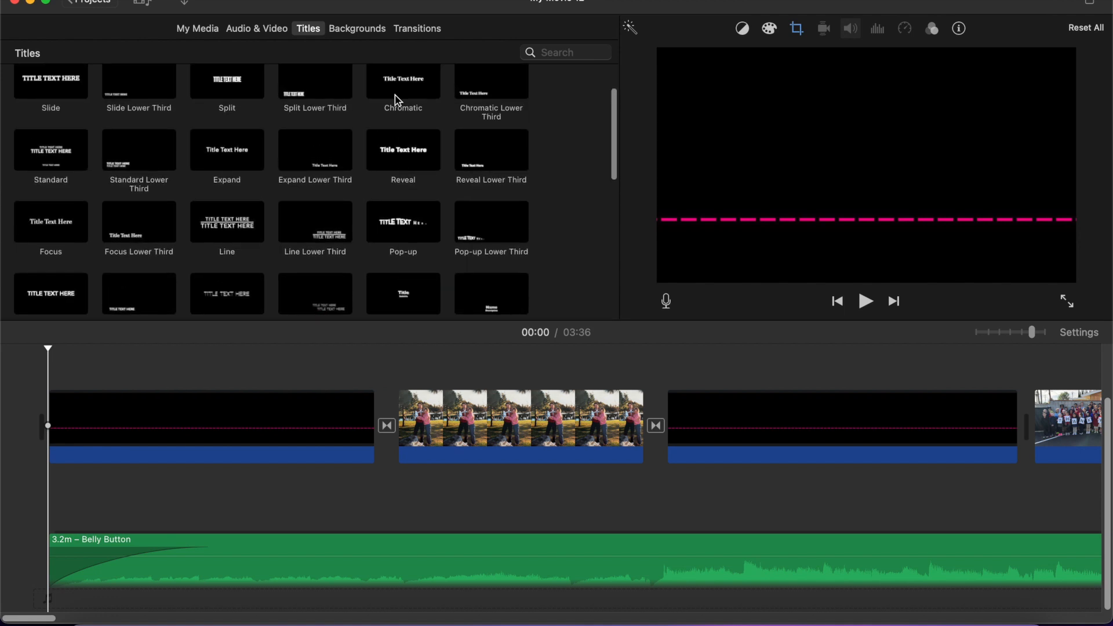
pyautogui.click(360, 30)
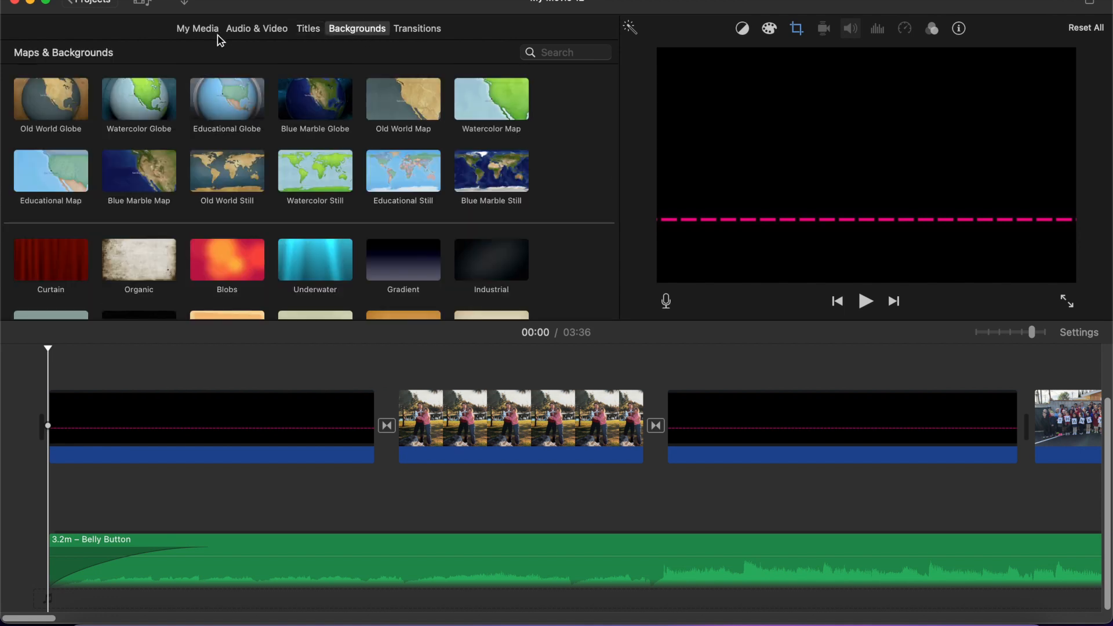
pyautogui.click(196, 29)
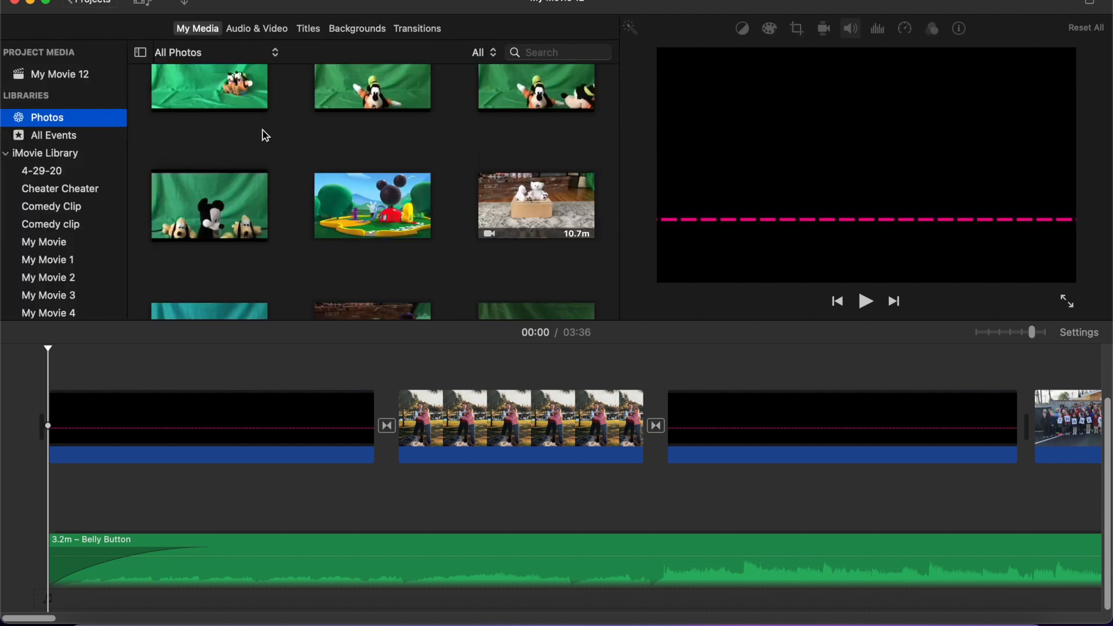
pyautogui.scroll(-3, 267, 133)
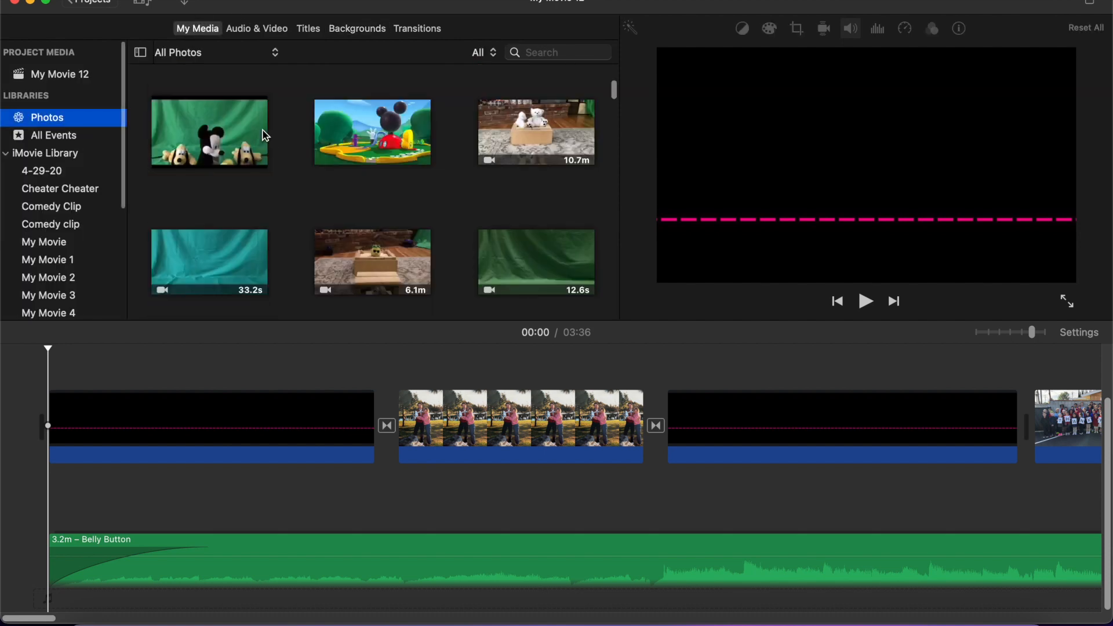
# Insert the Curtain background before the first clip and play it back from the start of the movie.
pyautogui.click(364, 29)
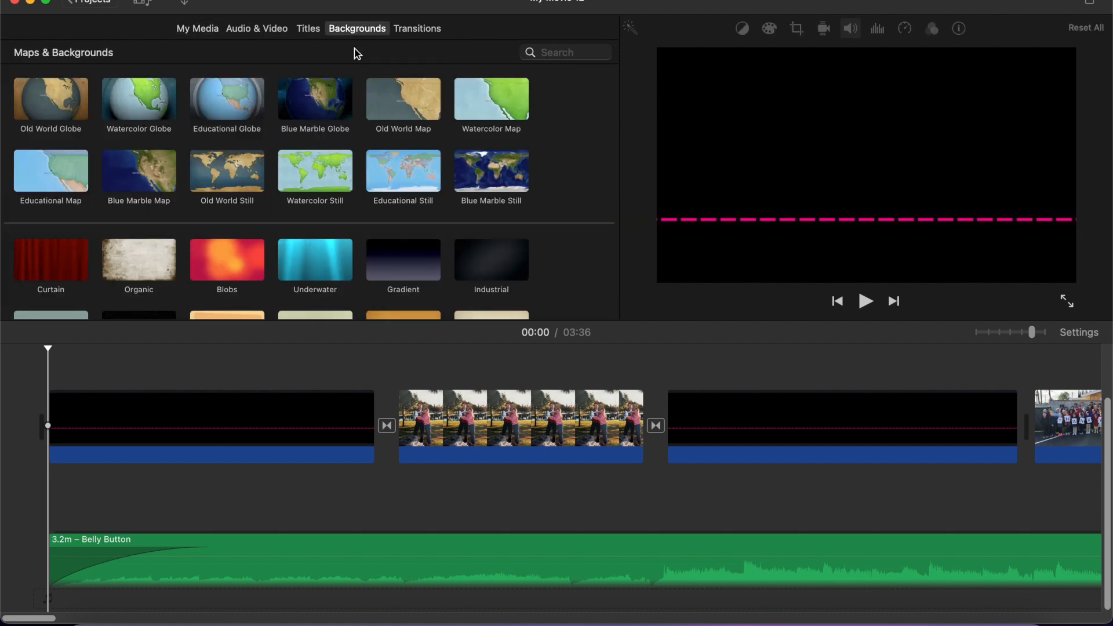
pyautogui.scroll(-1, 84, 265)
pyautogui.scroll(1, 104, 242)
pyautogui.moveTo(42, 283); pyautogui.dragTo(51, 434)
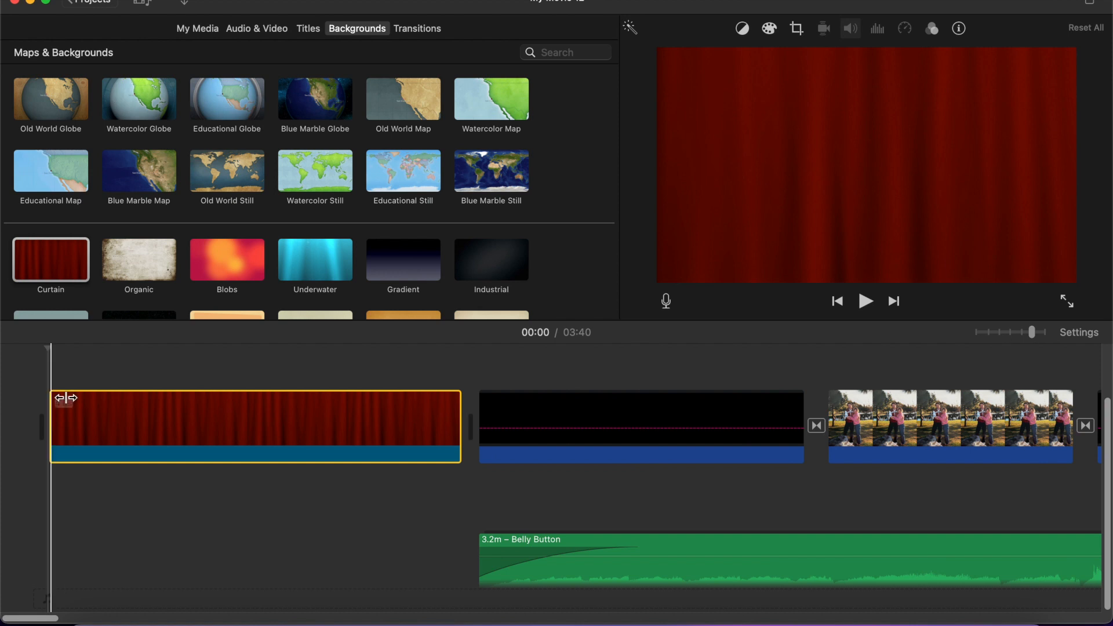
pyautogui.click(47, 387)
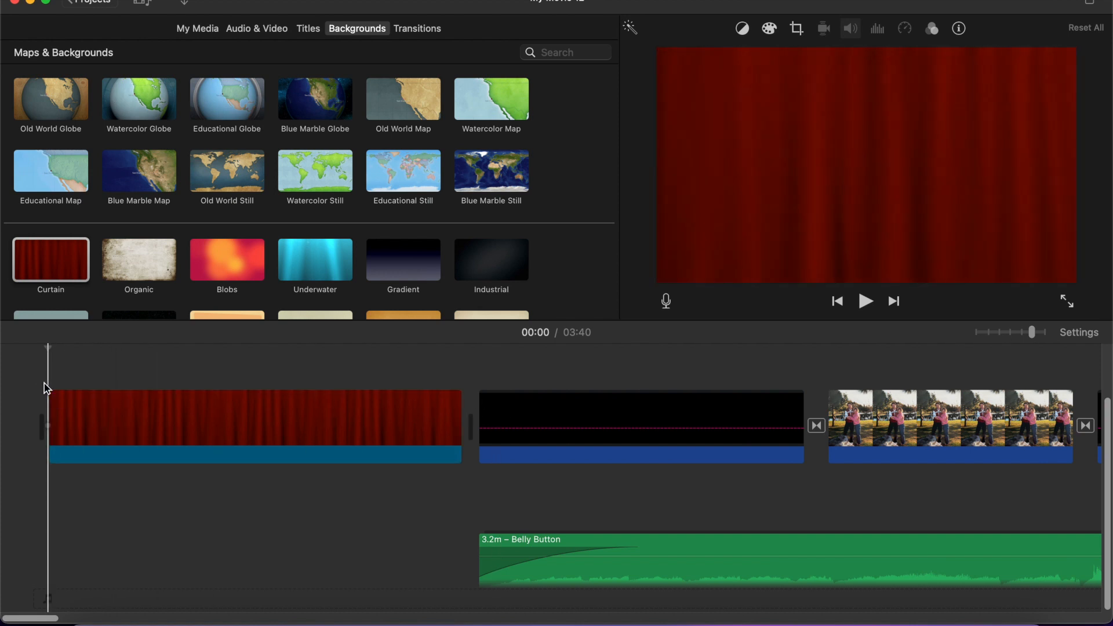
pyautogui.press('space')
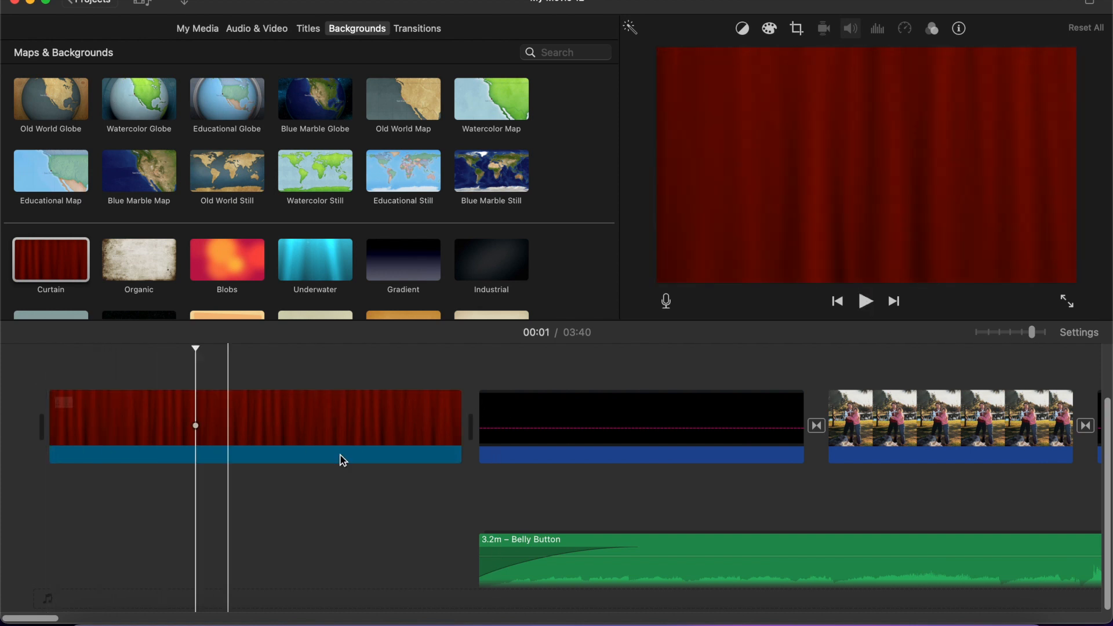
# Place the Split title over the Curtain background from its start, spanning the background's full 4 seconds.
pyautogui.scroll(3, 223, 212)
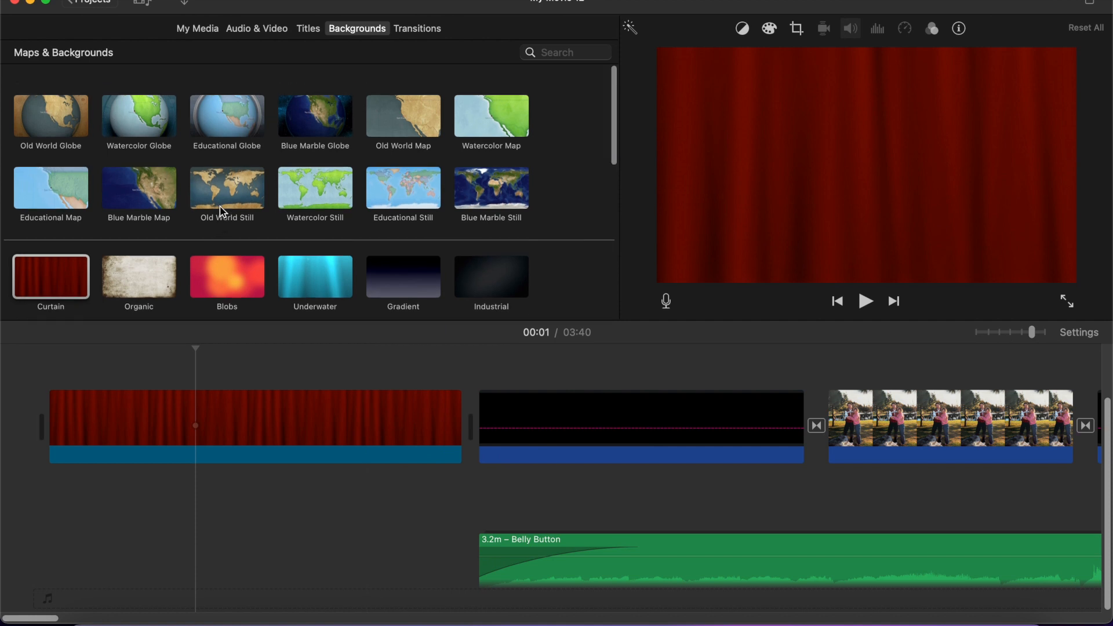
pyautogui.scroll(-5, 282, 177)
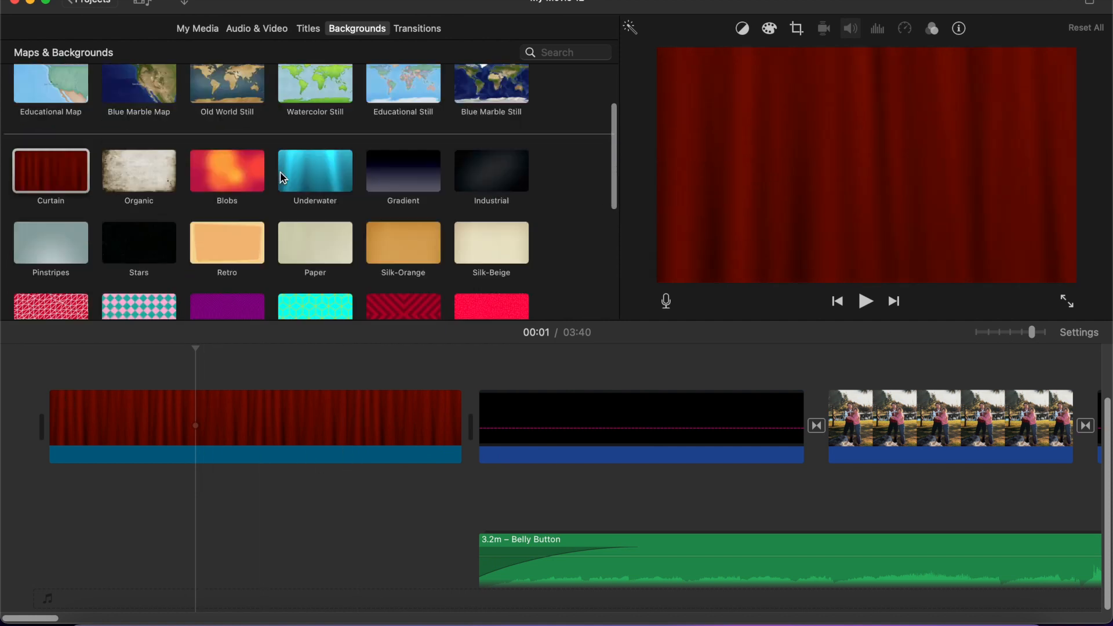
pyautogui.scroll(6, 283, 177)
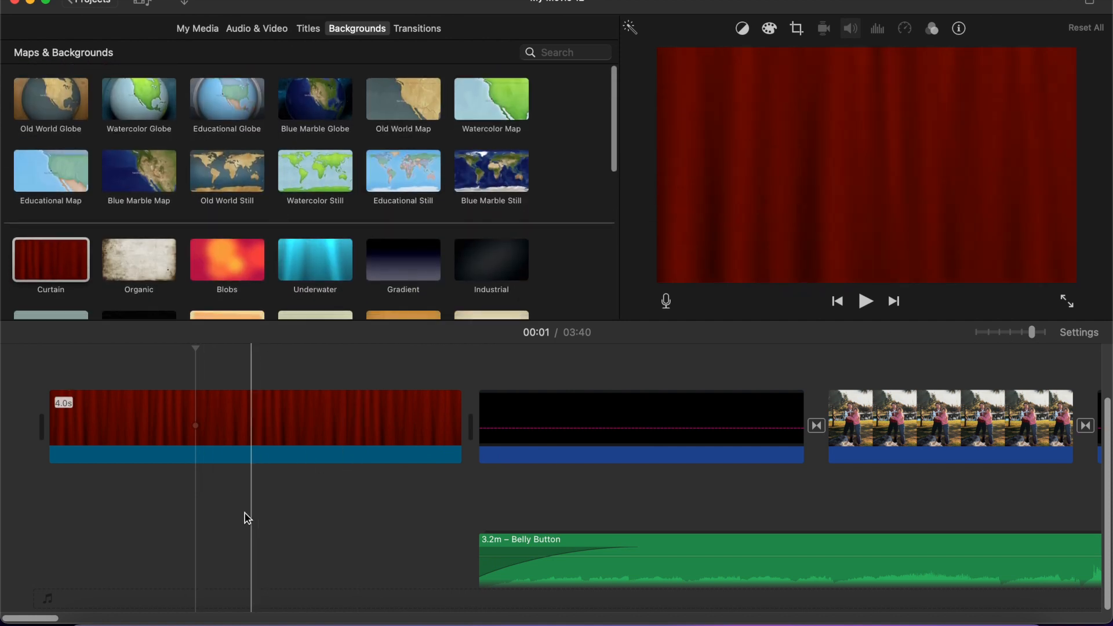
pyautogui.click(315, 35)
pyautogui.scroll(3, 342, 138)
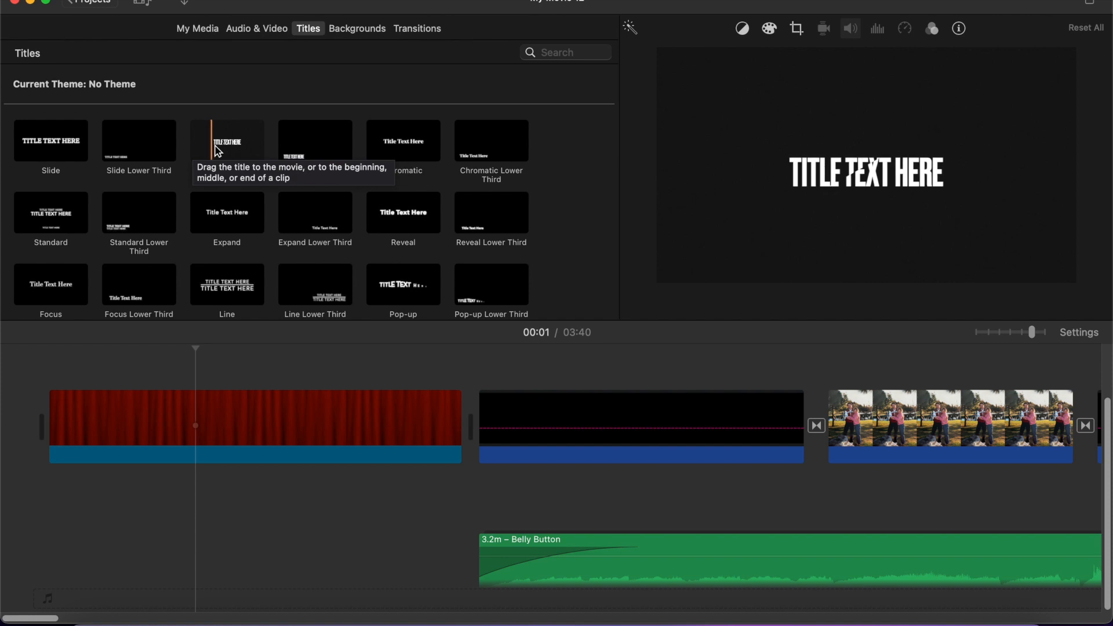
pyautogui.click(244, 146)
pyautogui.moveTo(188, 272); pyautogui.dragTo(43, 369)
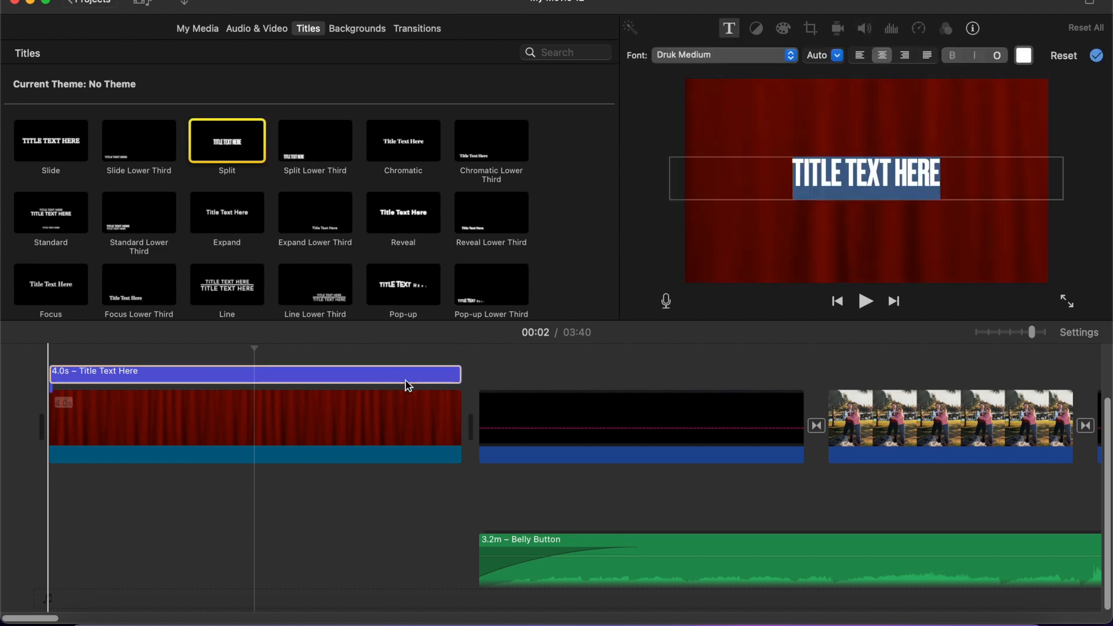
pyautogui.click(456, 378)
pyautogui.moveTo(459, 373)
pyautogui.mouseDown()
pyautogui.moveTo(415, 374)
pyautogui.moveTo(462, 375)
pyautogui.mouseUp()
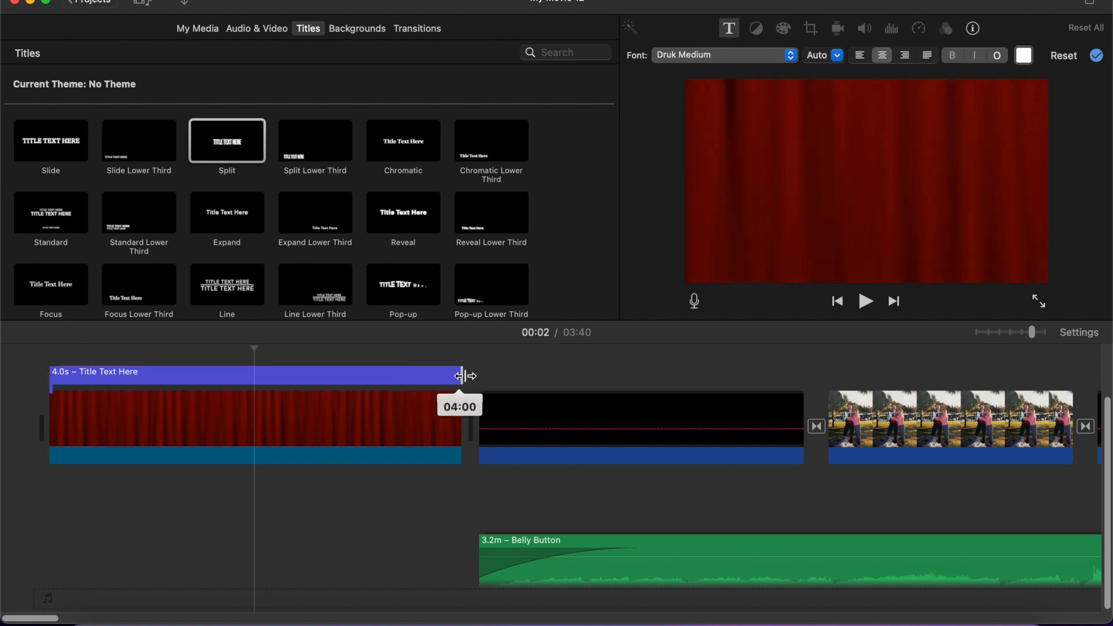
pyautogui.click(384, 375)
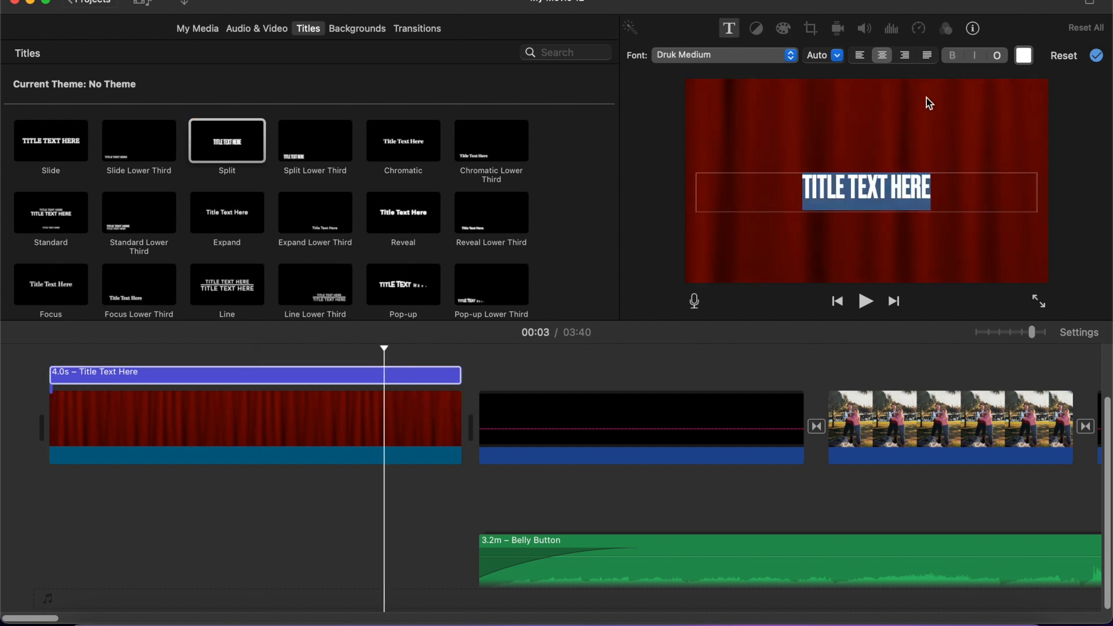
pyautogui.click(740, 56)
pyautogui.click(906, 73)
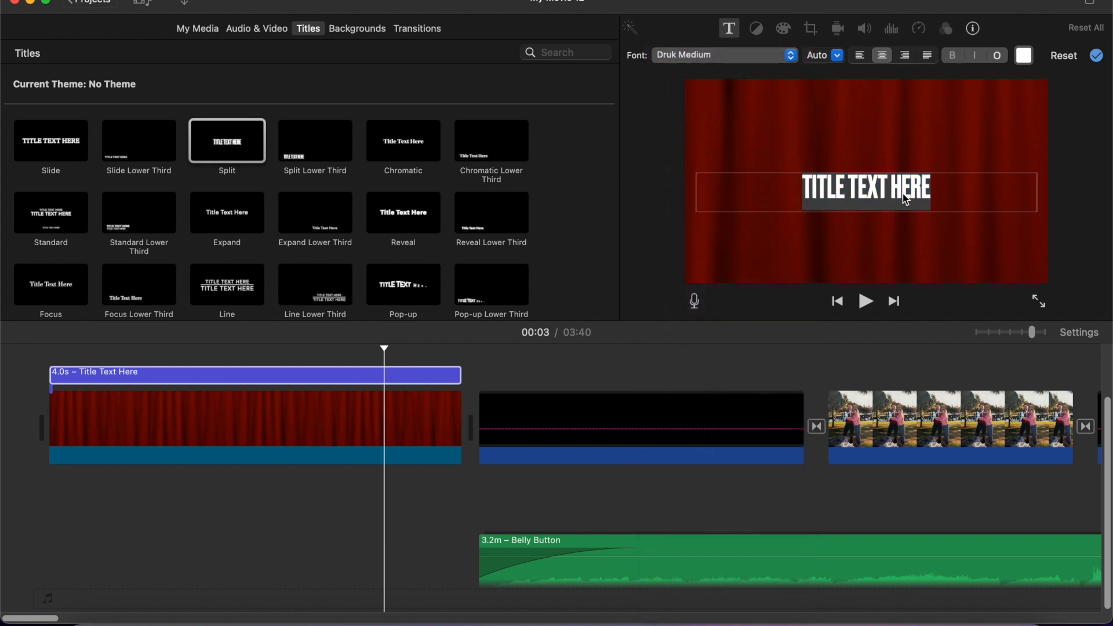
pyautogui.press('Delete')
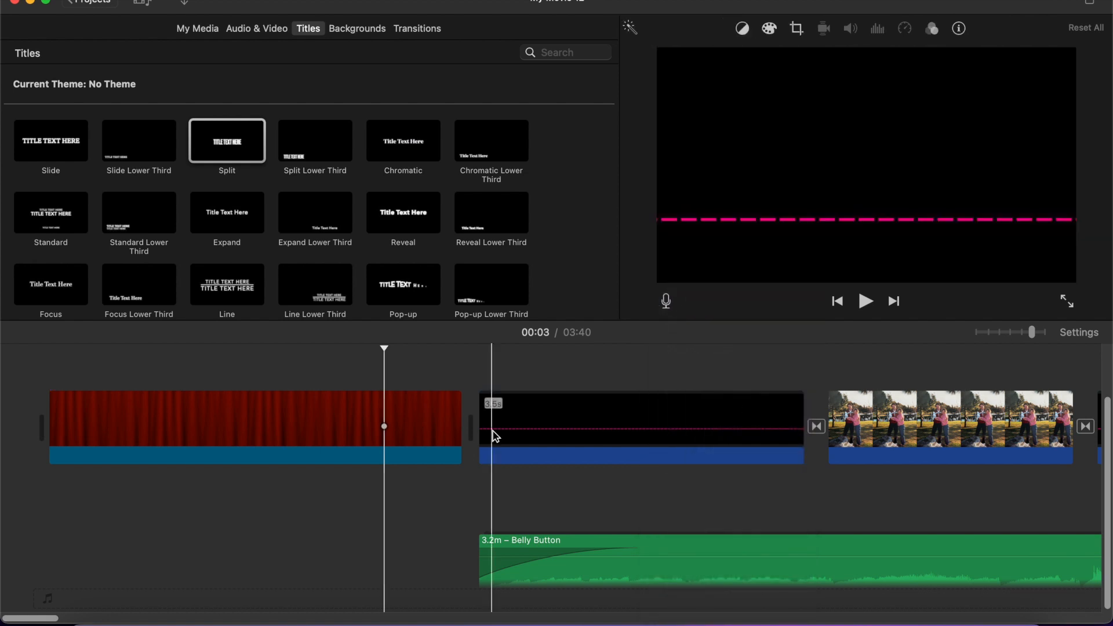
pyautogui.press('super+z')
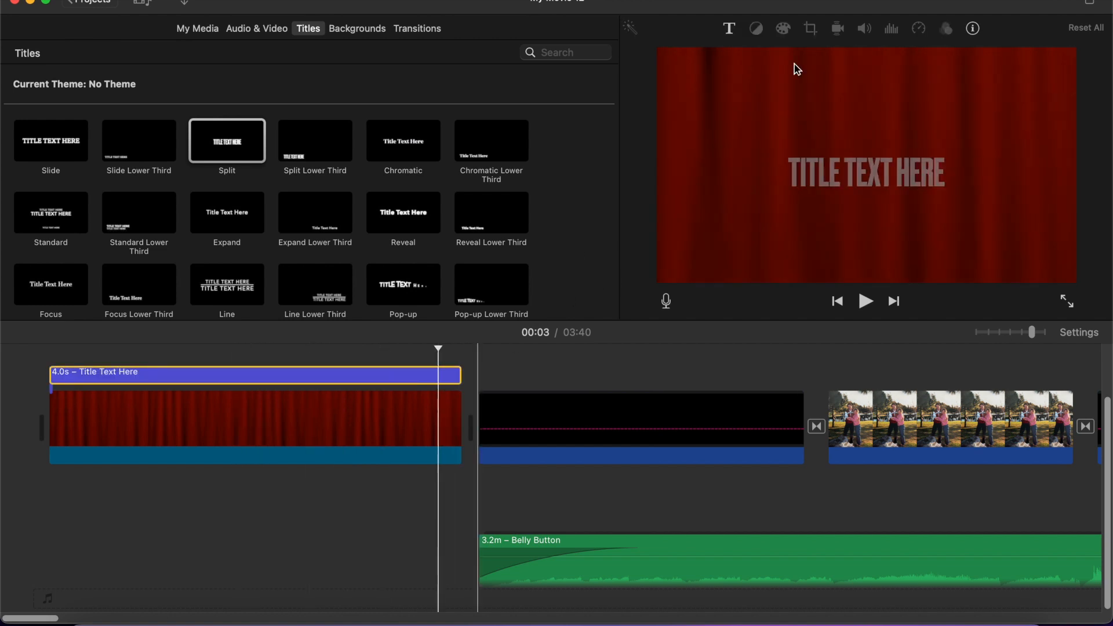
# Change the Split title's text to EXAMPLE PROJECT and play back the opening from the start of the movie.
pyautogui.click(729, 29)
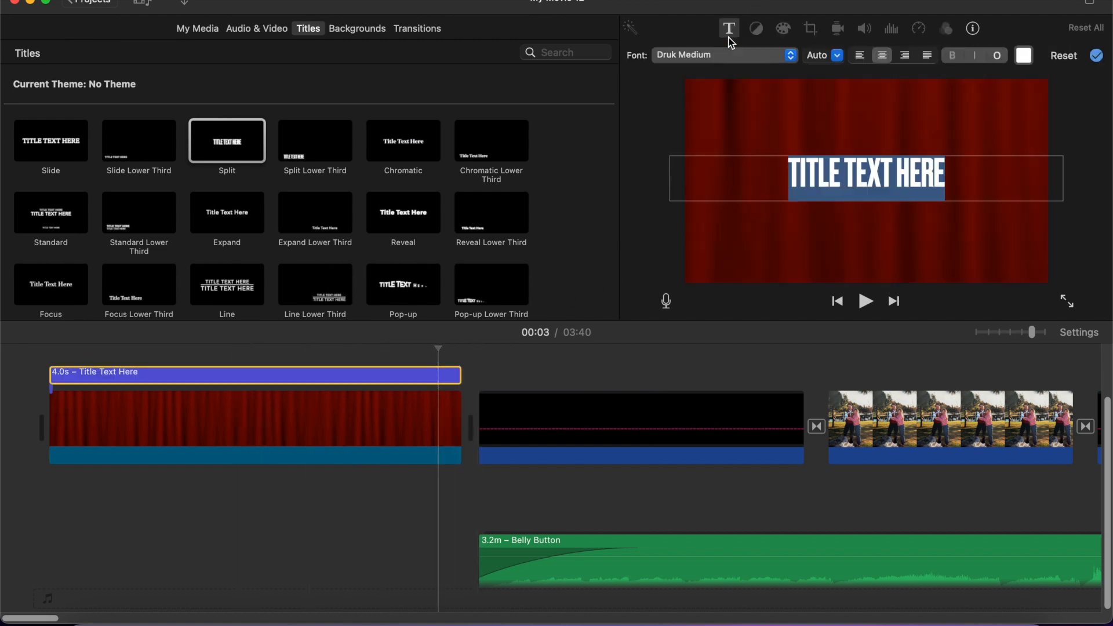
pyautogui.click(946, 176)
pyautogui.press('BackSpace')
pyautogui.press('BackSpace')
pyautogui.press('BackSpace')
pyautogui.press('BackSpace')
pyautogui.press('BackSpace')
pyautogui.press('BackSpace')
pyautogui.press('BackSpace')
pyautogui.press('BackSpace')
pyautogui.press('BackSpace')
pyautogui.press('BackSpace')
pyautogui.press('BackSpace')
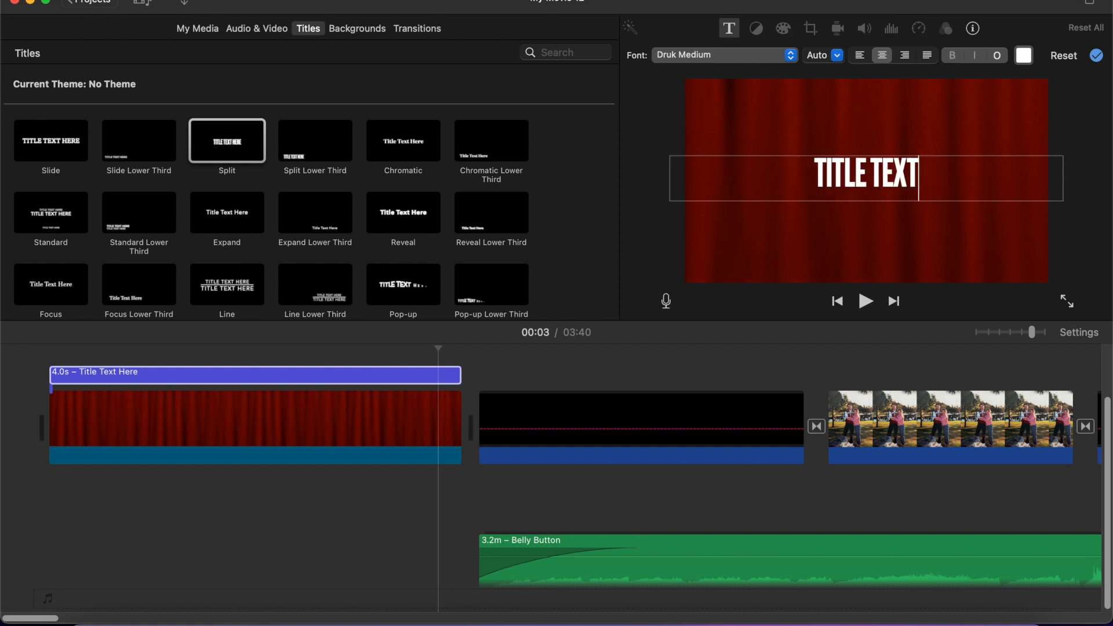
pyautogui.write('EXAMPLE')
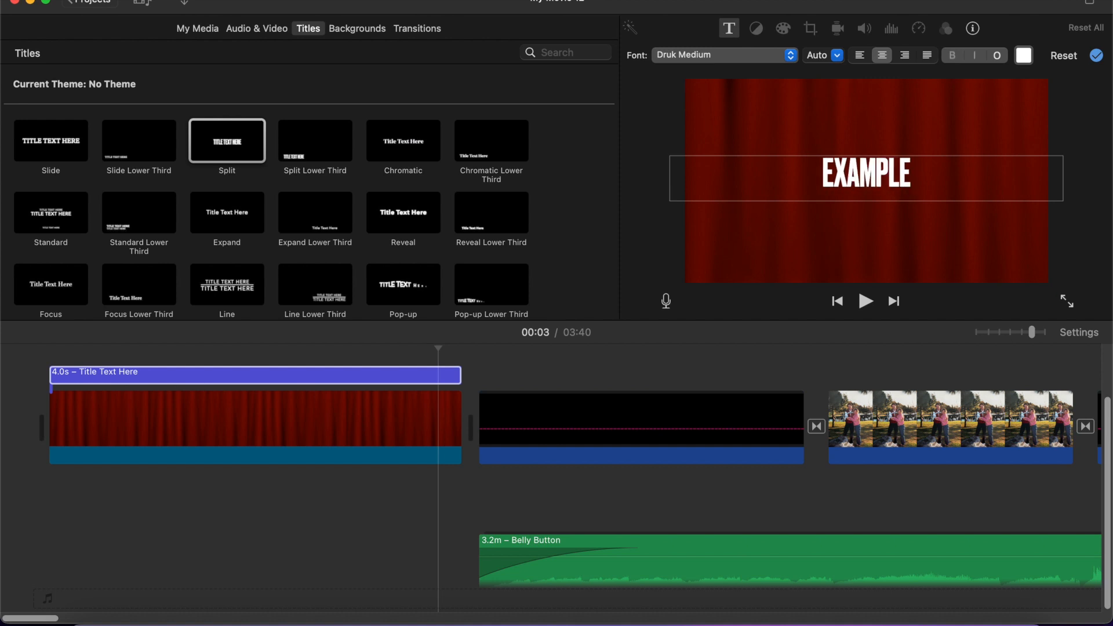
pyautogui.write(' PROJECT')
pyautogui.click(841, 238)
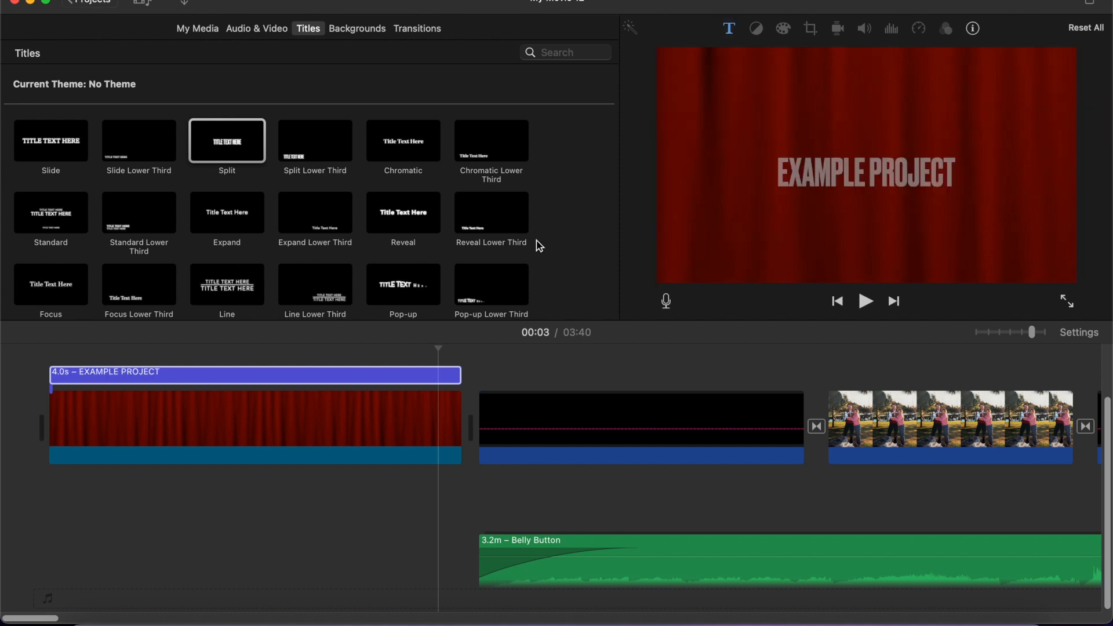
pyautogui.click(22, 377)
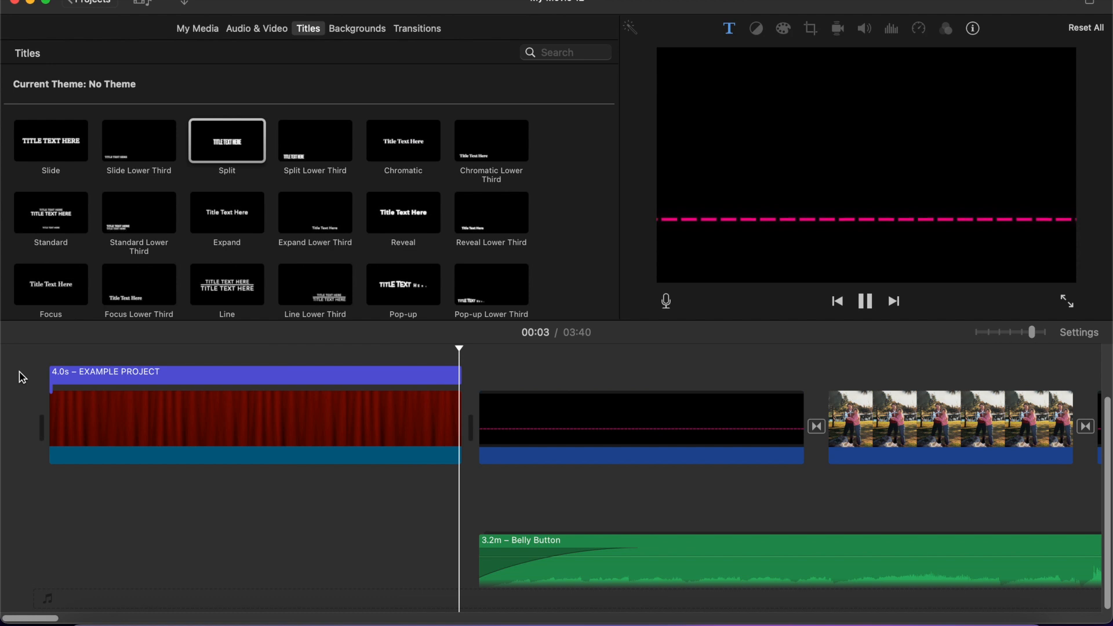
pyautogui.press('space')
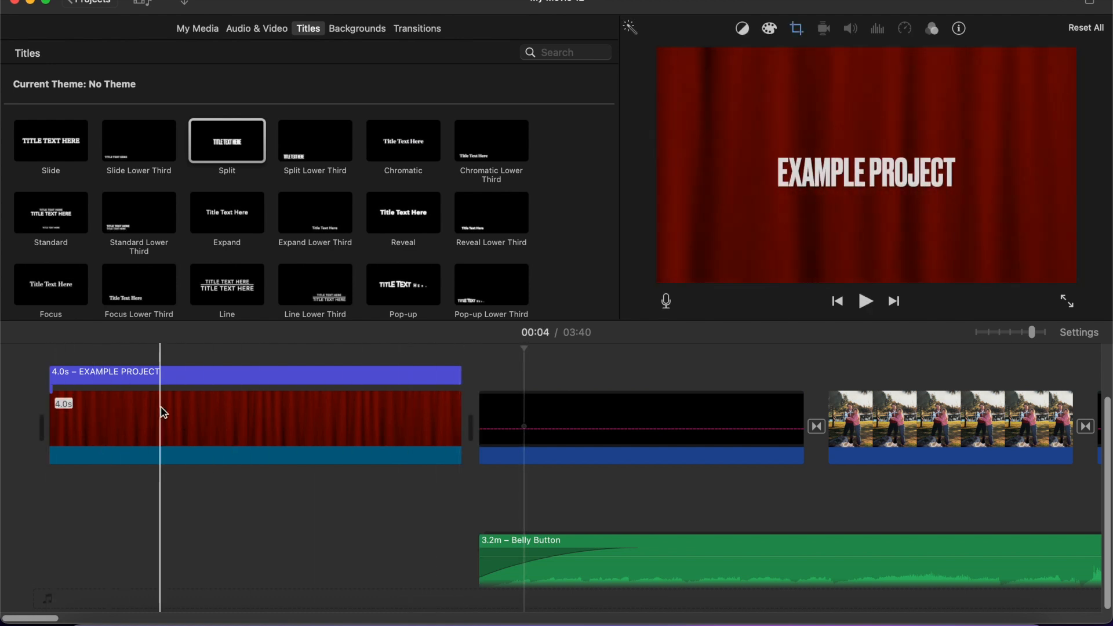
pyautogui.click(256, 32)
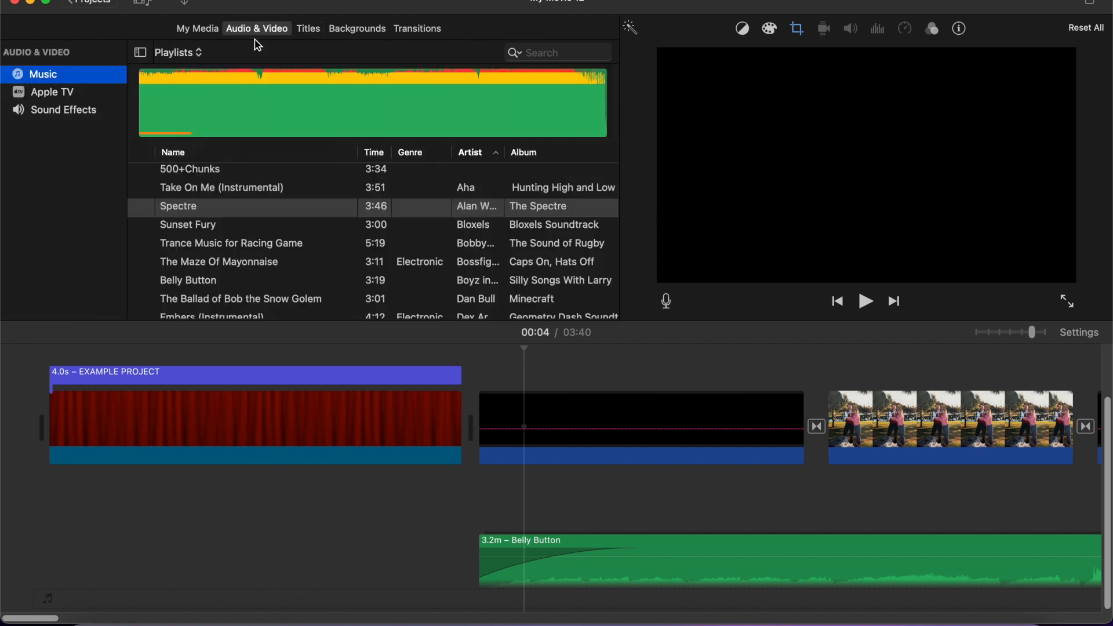
pyautogui.scroll(3, 224, 193)
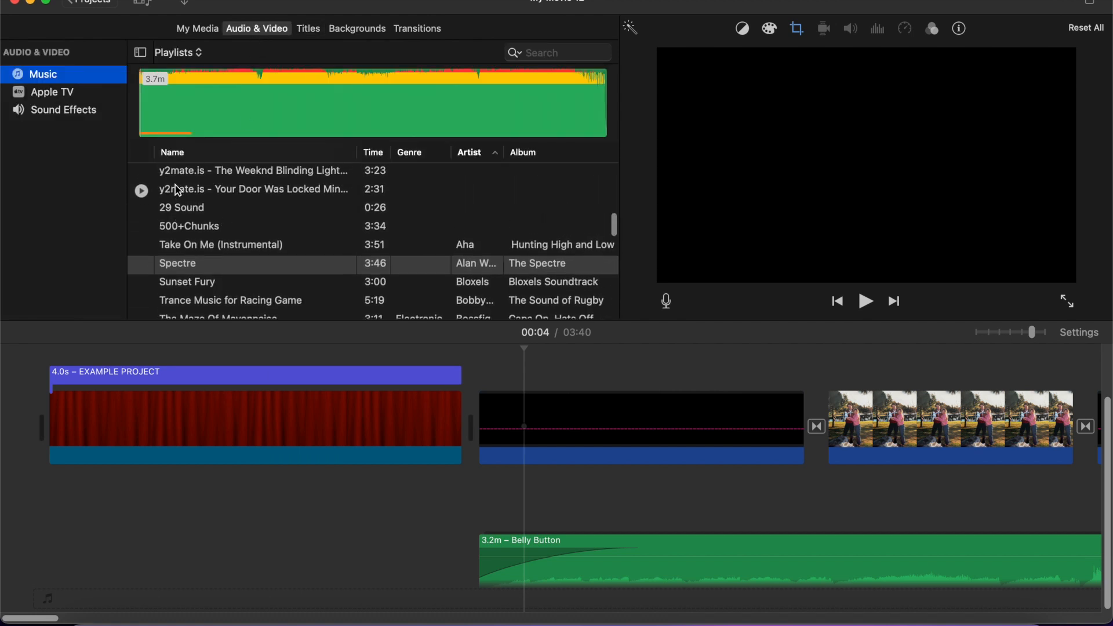
pyautogui.moveTo(178, 212); pyautogui.dragTo(172, 228)
pyautogui.moveTo(27, 465); pyautogui.dragTo(44, 539)
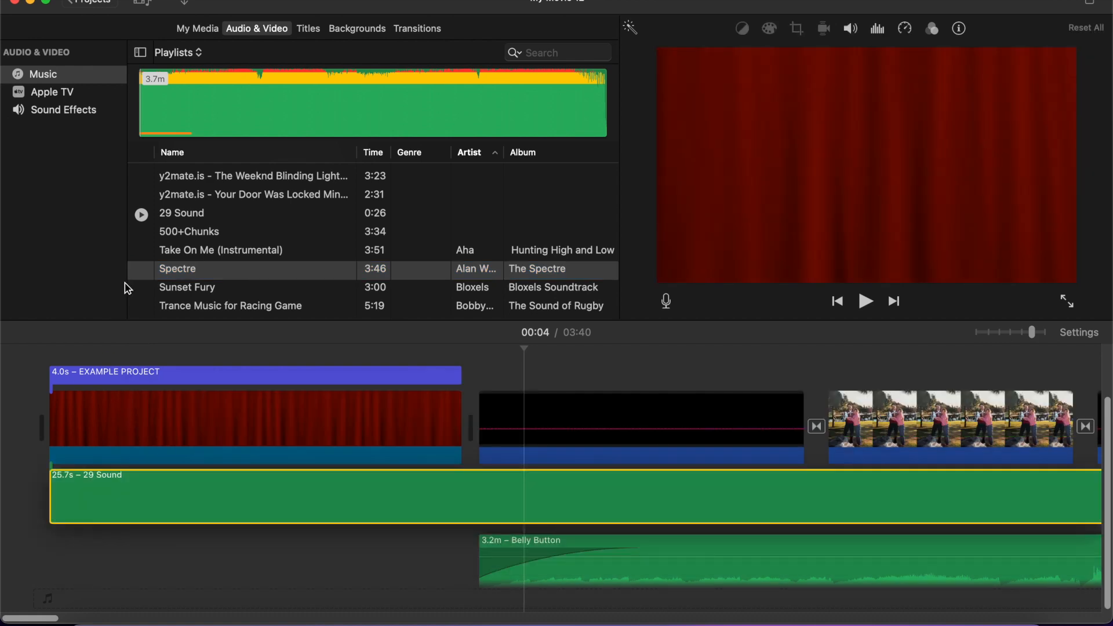
pyautogui.press('Delete')
# Attach the Villager+Rangers track beneath the Curtain background, aligned with the start of the movie.
pyautogui.scroll(5, 225, 217)
pyautogui.hscroll(-1, 226, 220)
pyautogui.moveTo(186, 248); pyautogui.dragTo(46, 516)
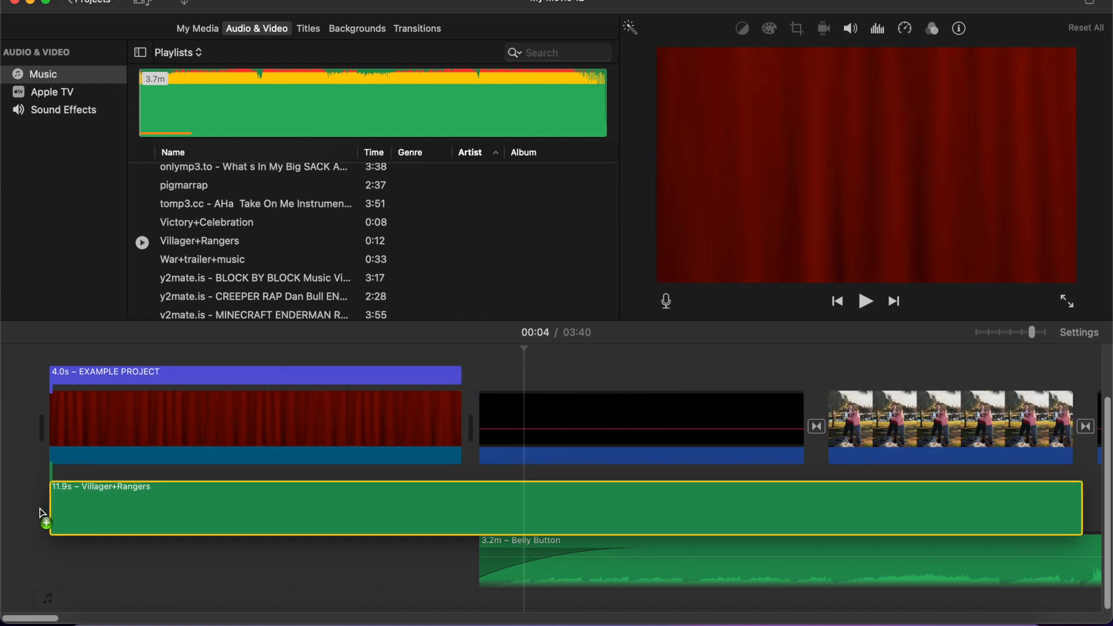
# Split the Villager+Rangers track where the clip after the Curtain begins and delete the part after the cut.
pyautogui.hscroll(3, 259, 487)
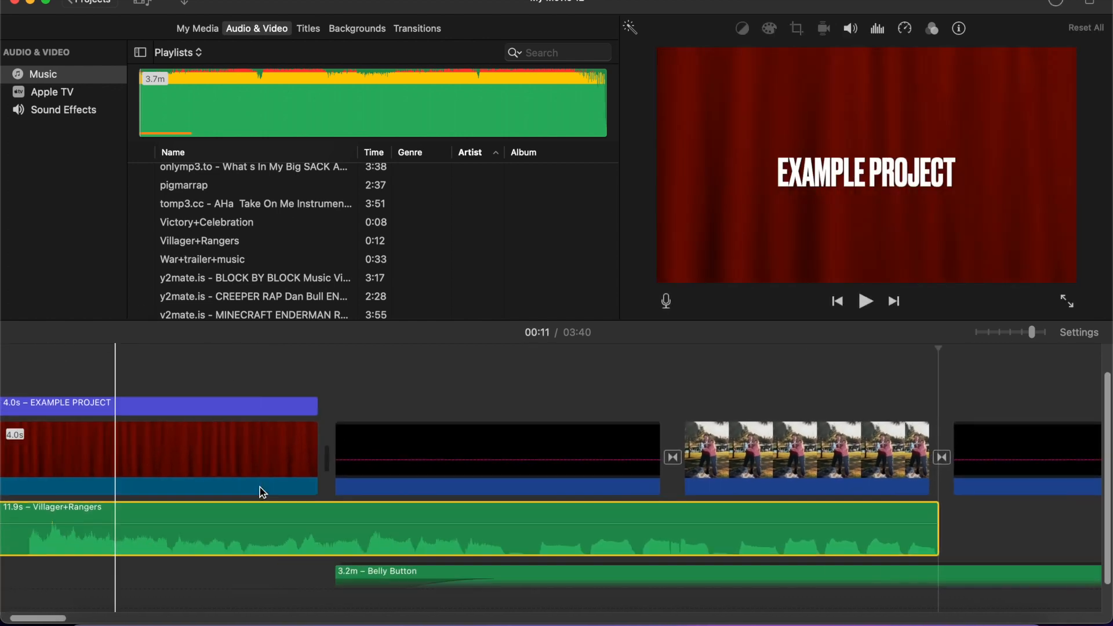
pyautogui.hscroll(-2, 260, 487)
pyautogui.click(392, 503)
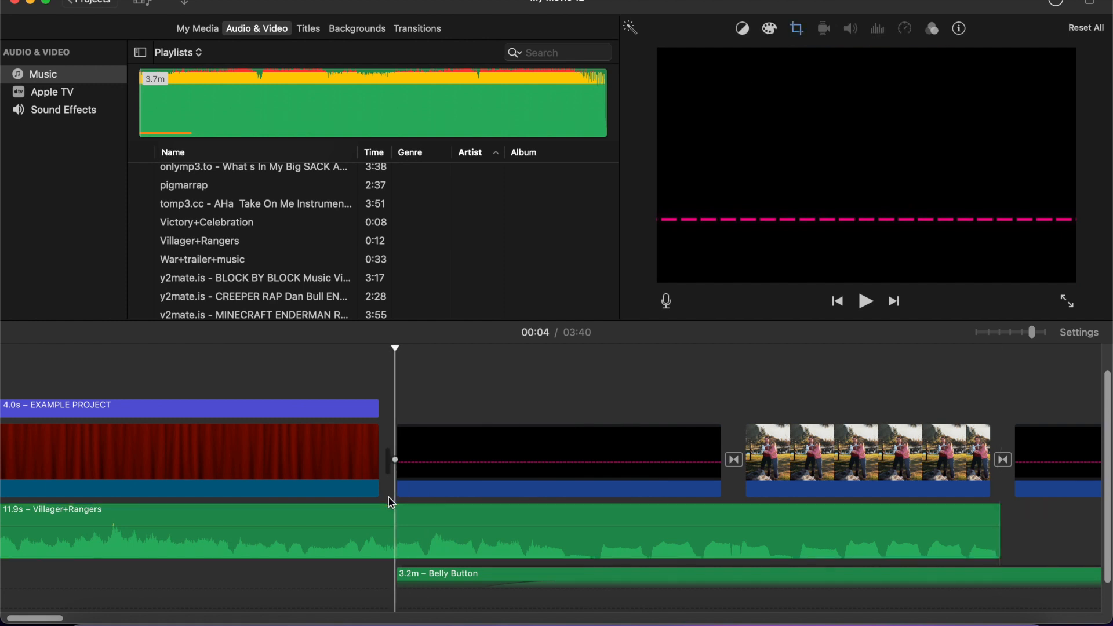
pyautogui.click(395, 509)
pyautogui.press('super+b')
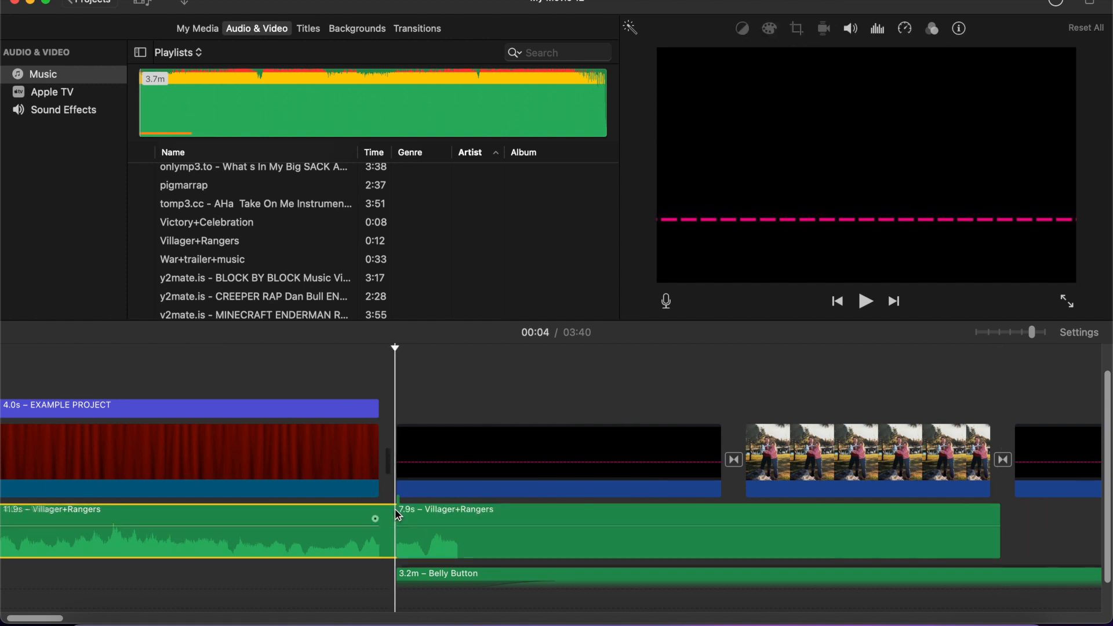
pyautogui.click(423, 509)
pyautogui.press('Delete')
# Fade out about the last second of the Villager+Rangers audio and play back the opening from its start.
pyautogui.hscroll(-2, 410, 514)
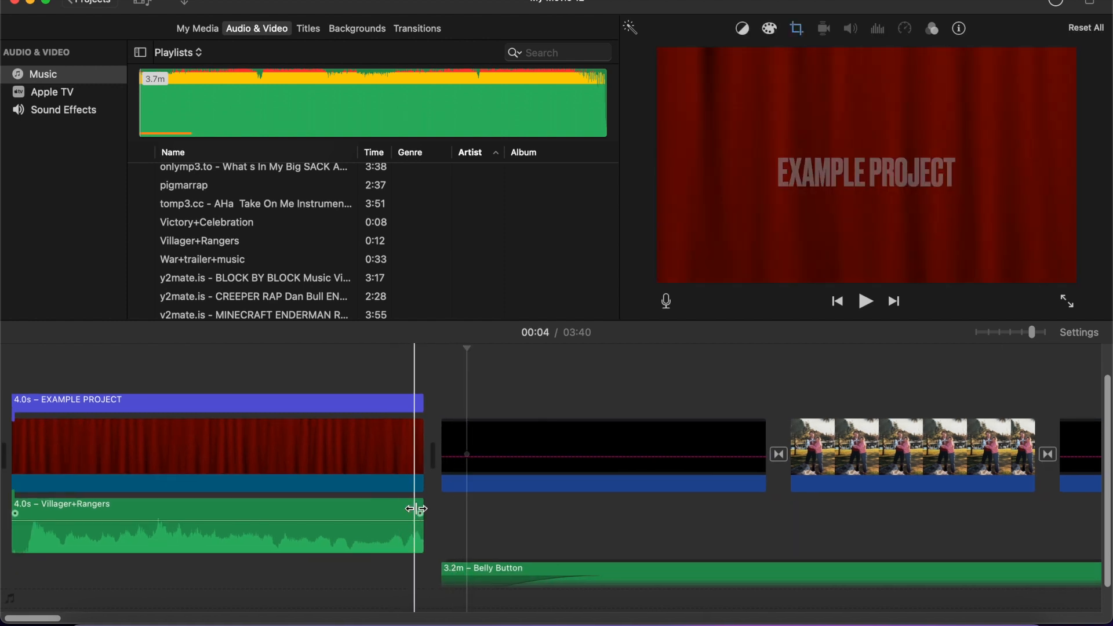
pyautogui.moveTo(417, 511); pyautogui.dragTo(349, 510)
pyautogui.press('super+z')
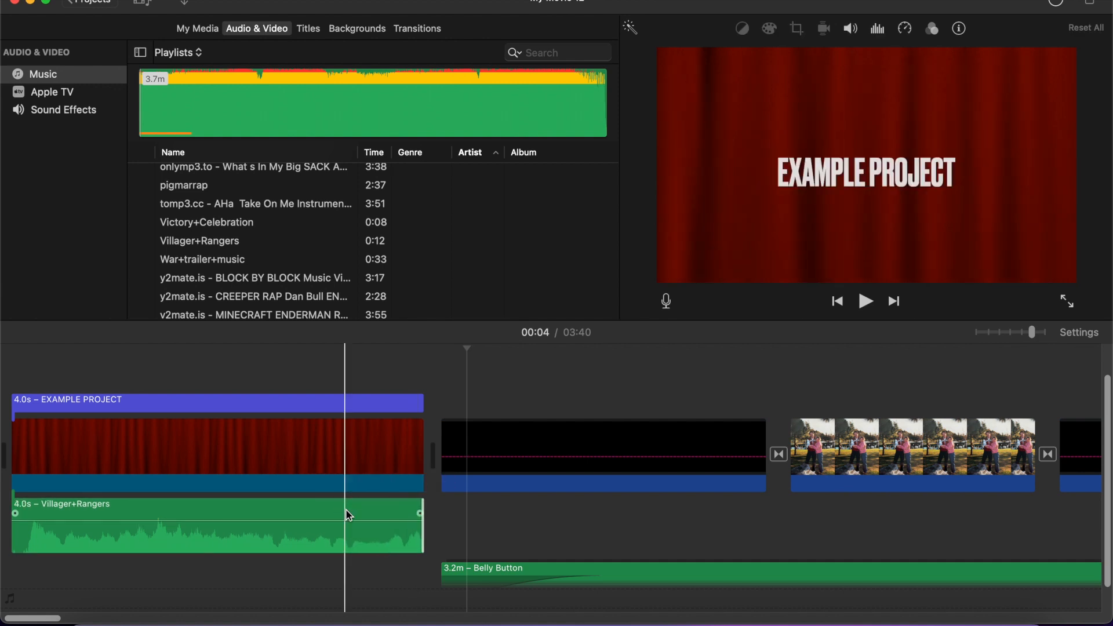
pyautogui.moveTo(418, 516); pyautogui.dragTo(316, 513)
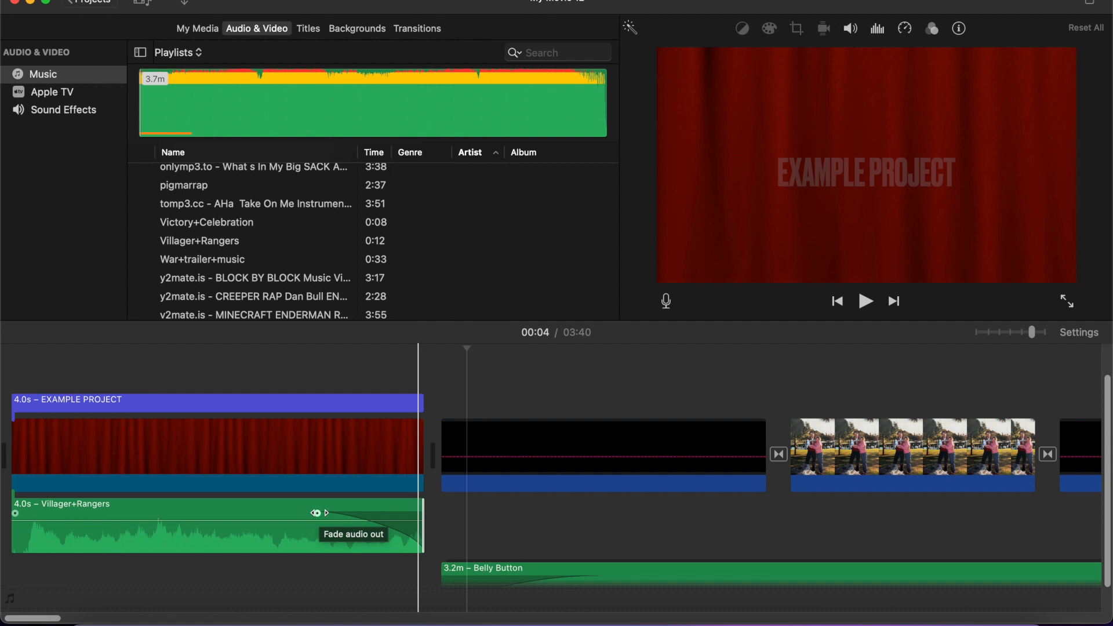
pyautogui.hscroll(-2, 174, 511)
pyautogui.click(51, 412)
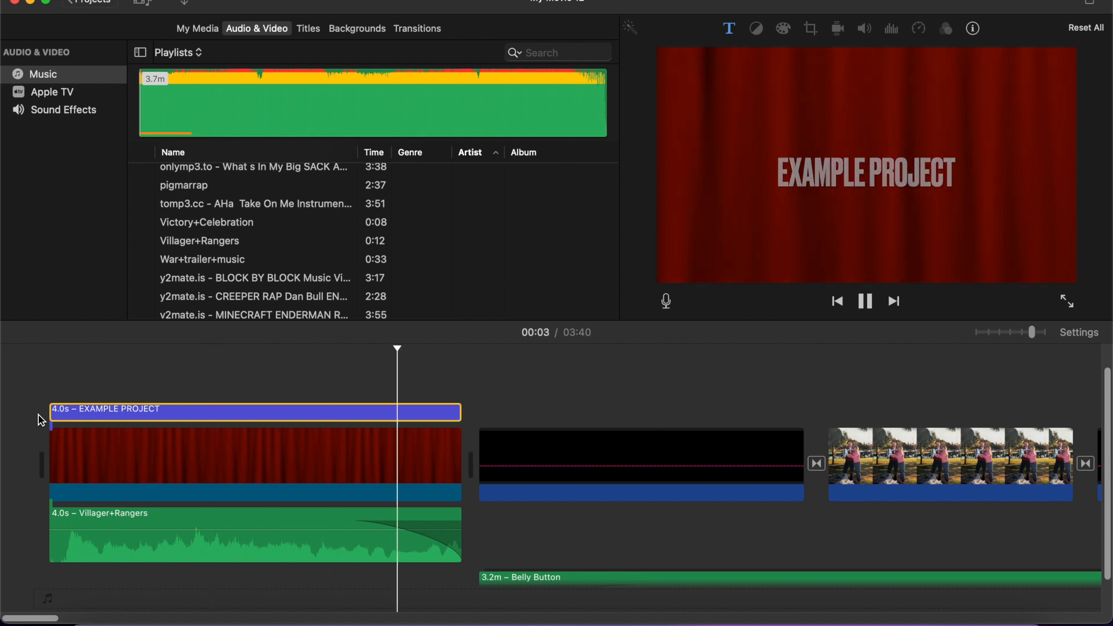
pyautogui.press('space')
# Add a Fade to Black transition between the Curtain background and the following clip, and play it back.
pyautogui.hscroll(5, 359, 436)
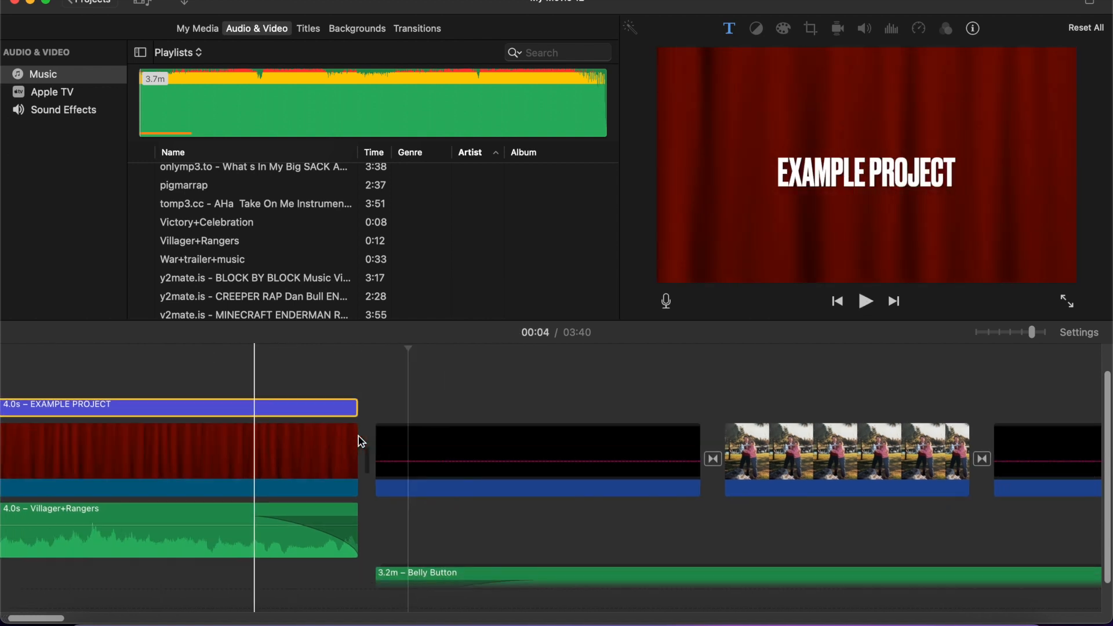
pyautogui.hscroll(-3, 358, 436)
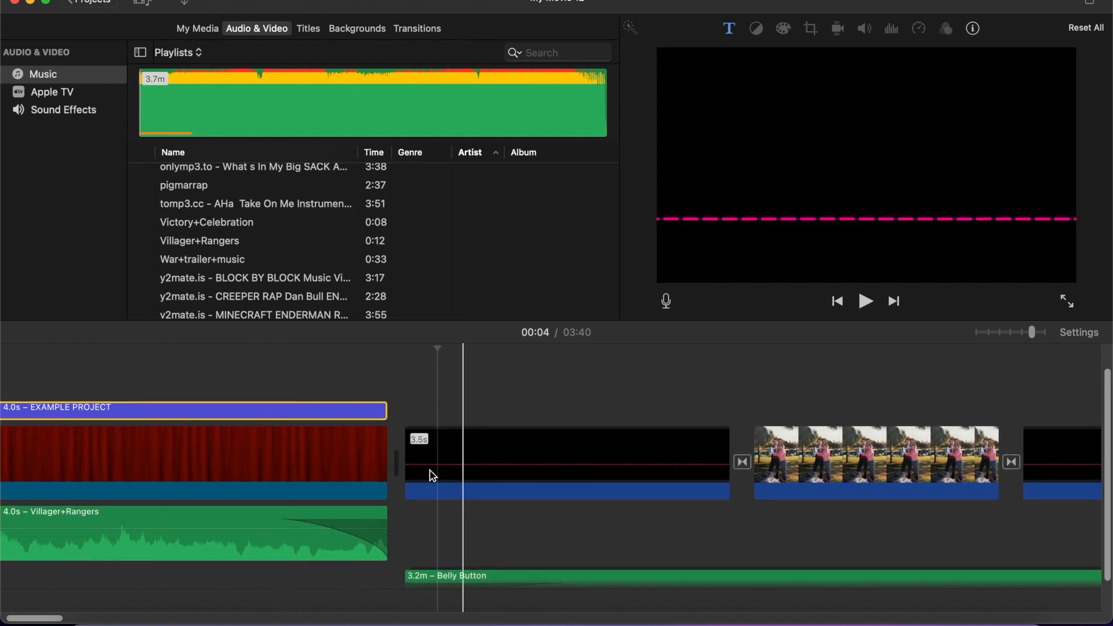
pyautogui.click(404, 32)
pyautogui.moveTo(312, 142); pyautogui.dragTo(359, 185)
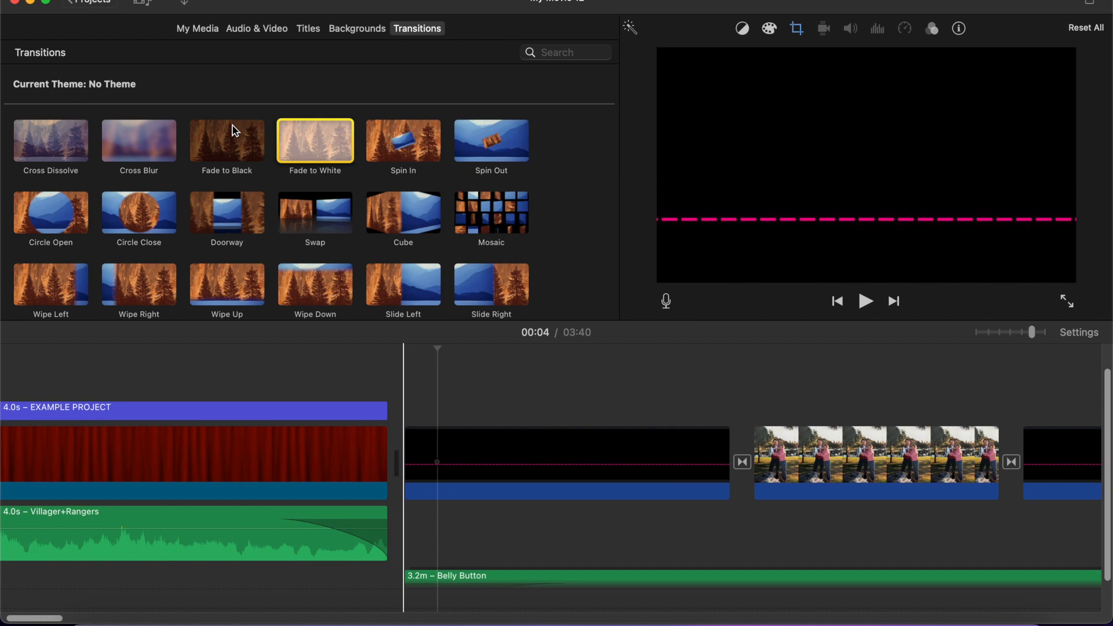
pyautogui.moveTo(227, 141); pyautogui.dragTo(359, 484)
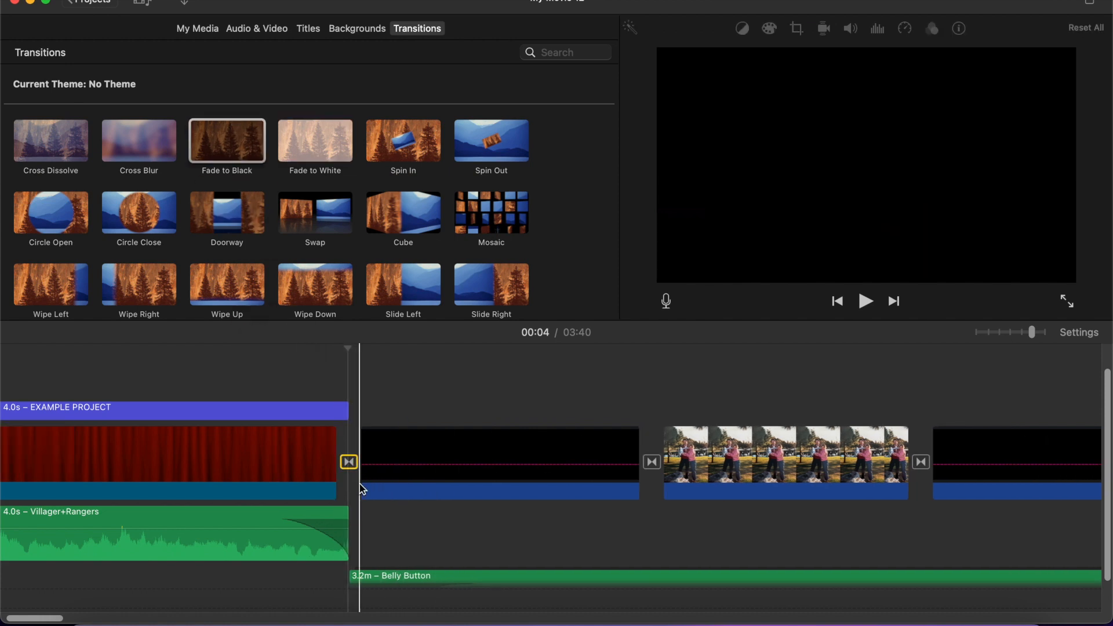
pyautogui.press('space')
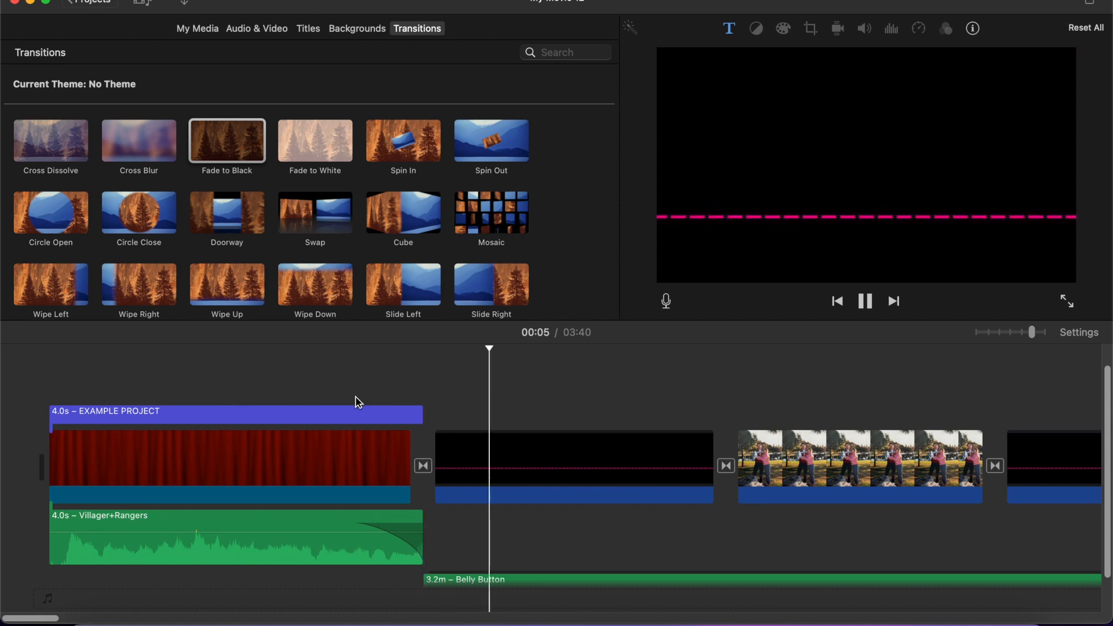
pyautogui.press('space')
# Reopen the My Movie 12 project from the list of projects.
pyautogui.hscroll(3, 564, 468)
pyautogui.hscroll(10, 565, 469)
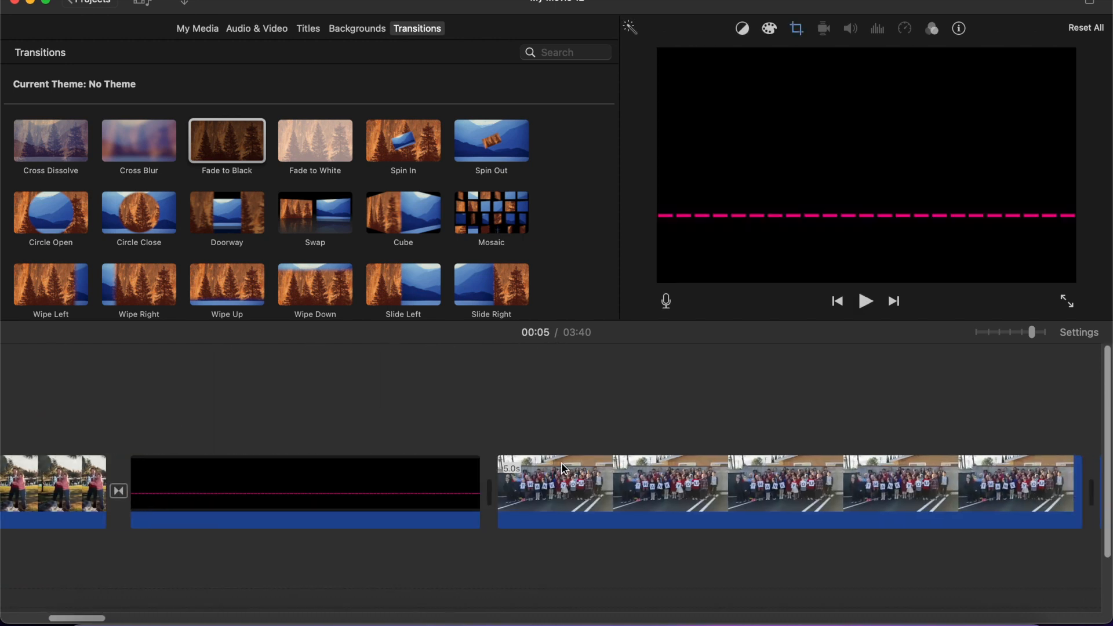
pyautogui.hscroll(-12, 564, 469)
pyautogui.hscroll(1, 564, 468)
pyautogui.hscroll(1, 565, 469)
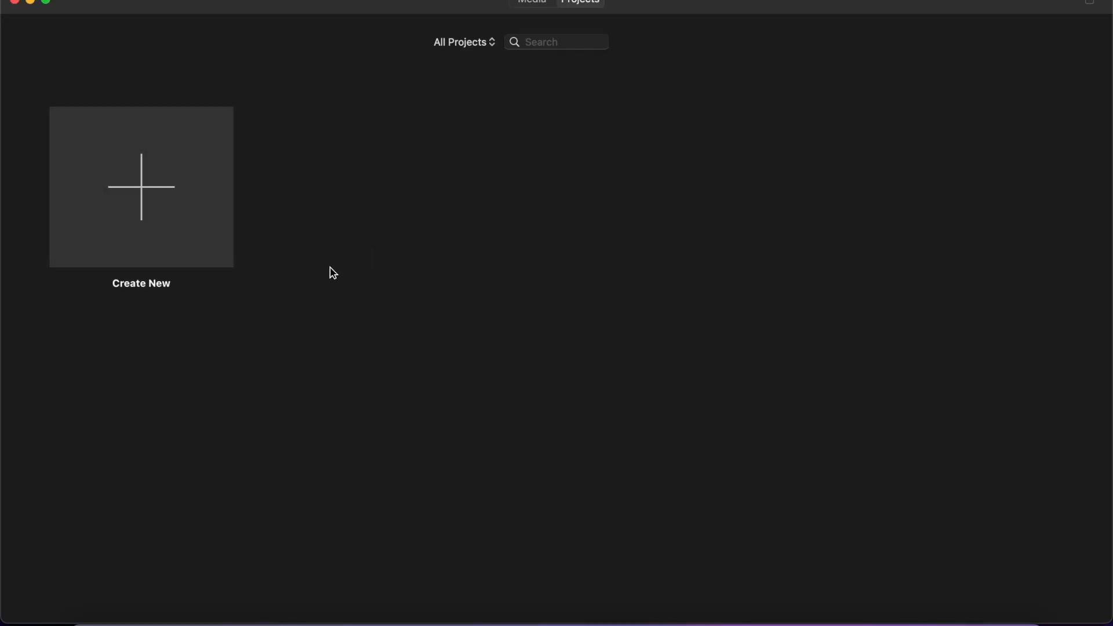
pyautogui.click(486, 242)
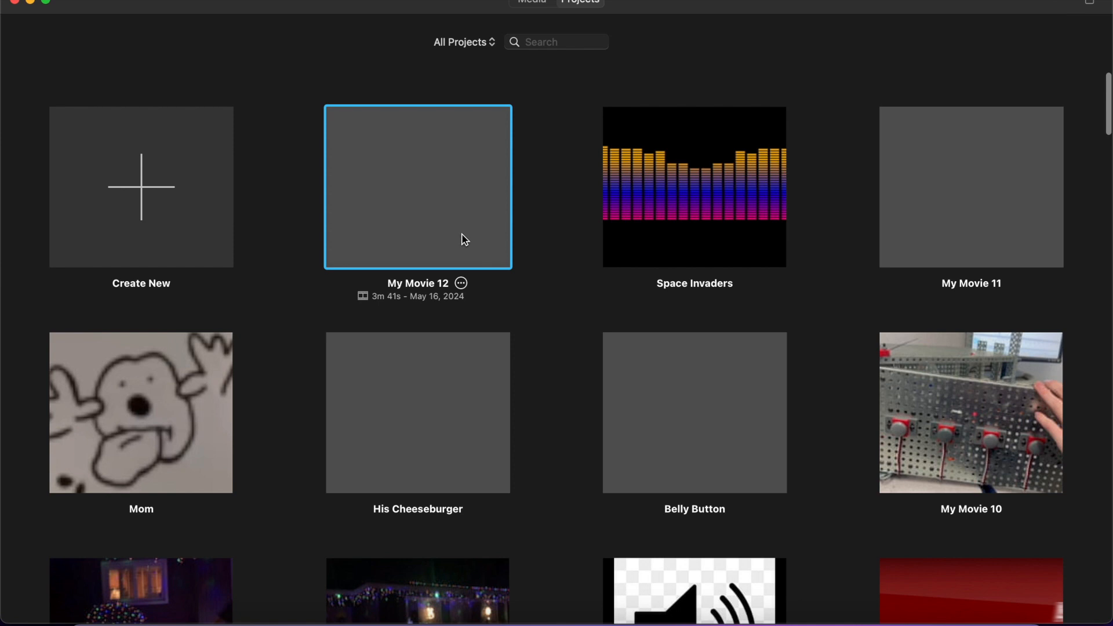
pyautogui.doubleClick(465, 240)
# Add a Fade to Black transition after the last clip of the movie and play back the ending.
pyautogui.hscroll(10, 566, 504)
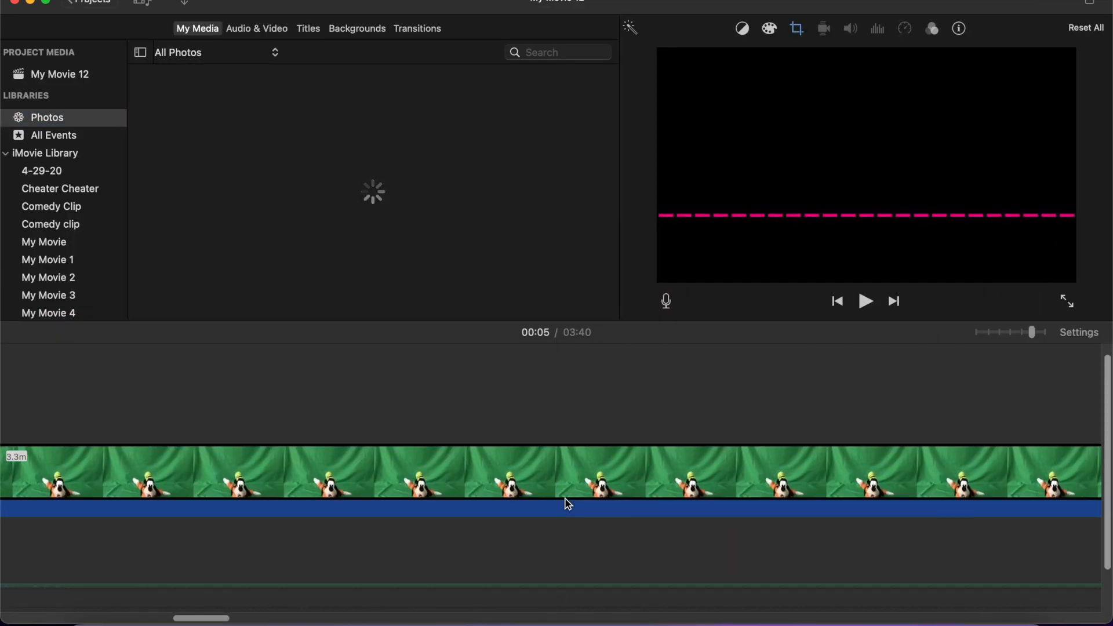
pyautogui.scroll(-2, 567, 504)
pyautogui.hscroll(15, 567, 505)
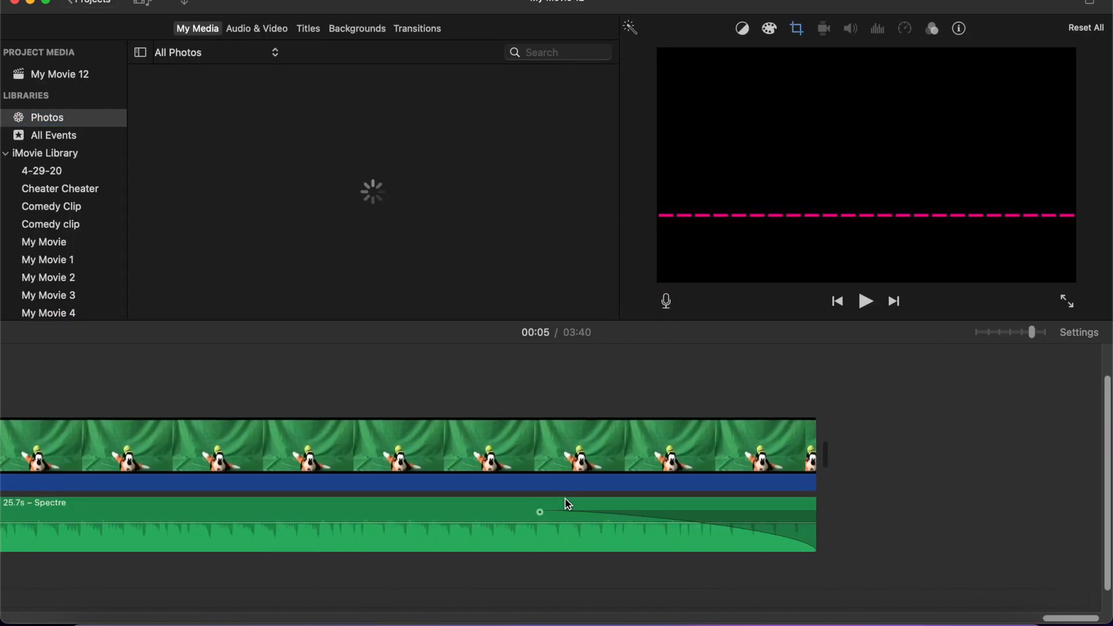
pyautogui.click(257, 29)
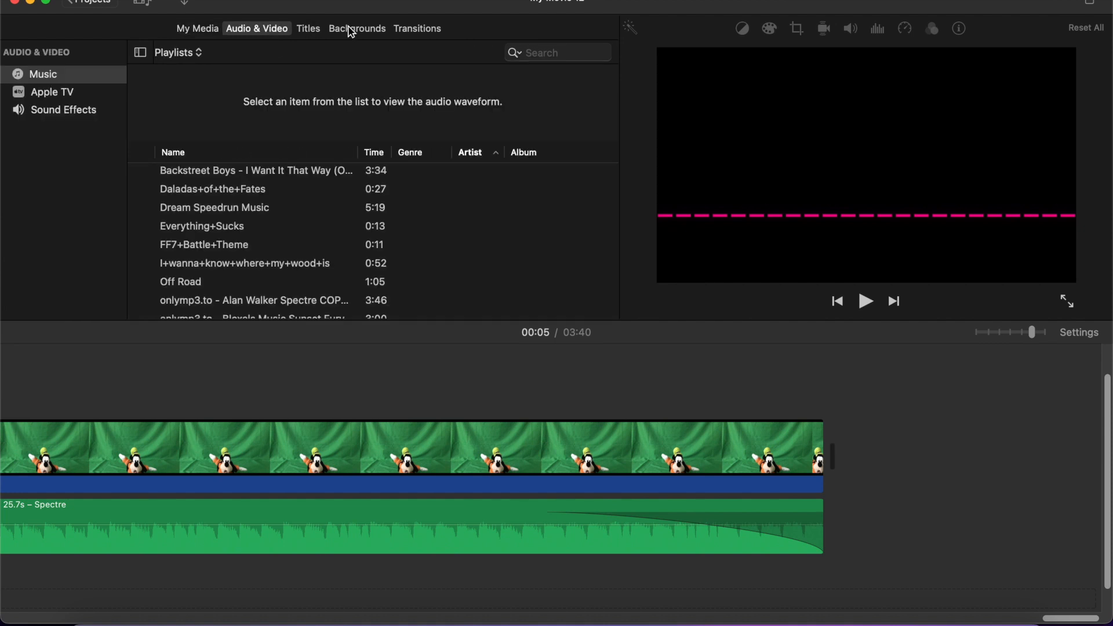
pyautogui.click(417, 29)
pyautogui.moveTo(226, 141); pyautogui.dragTo(865, 462)
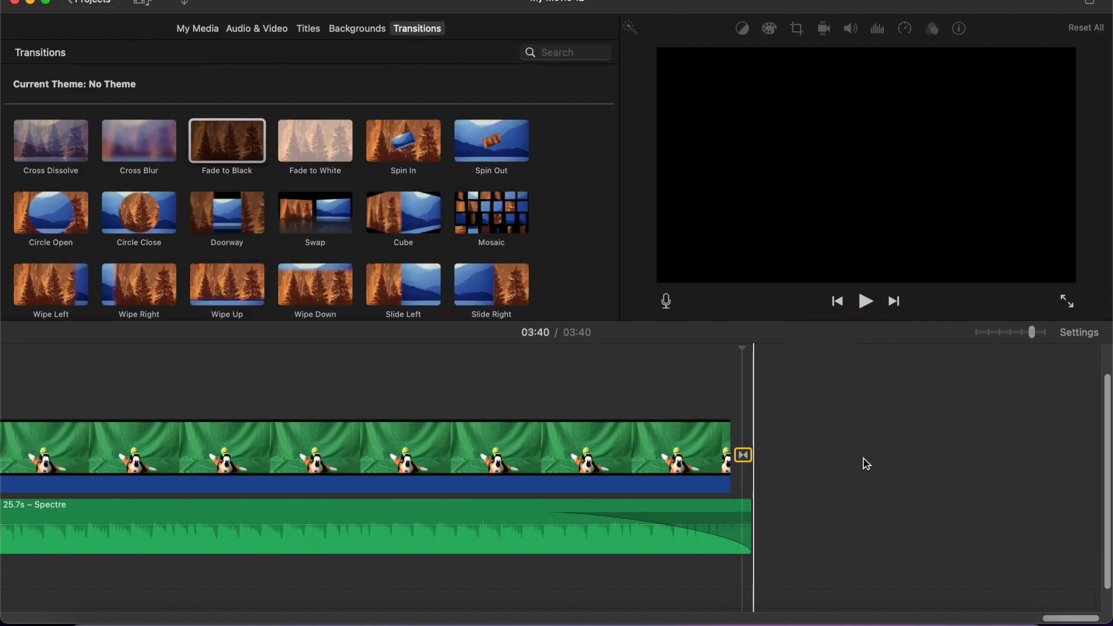
pyautogui.press('space')
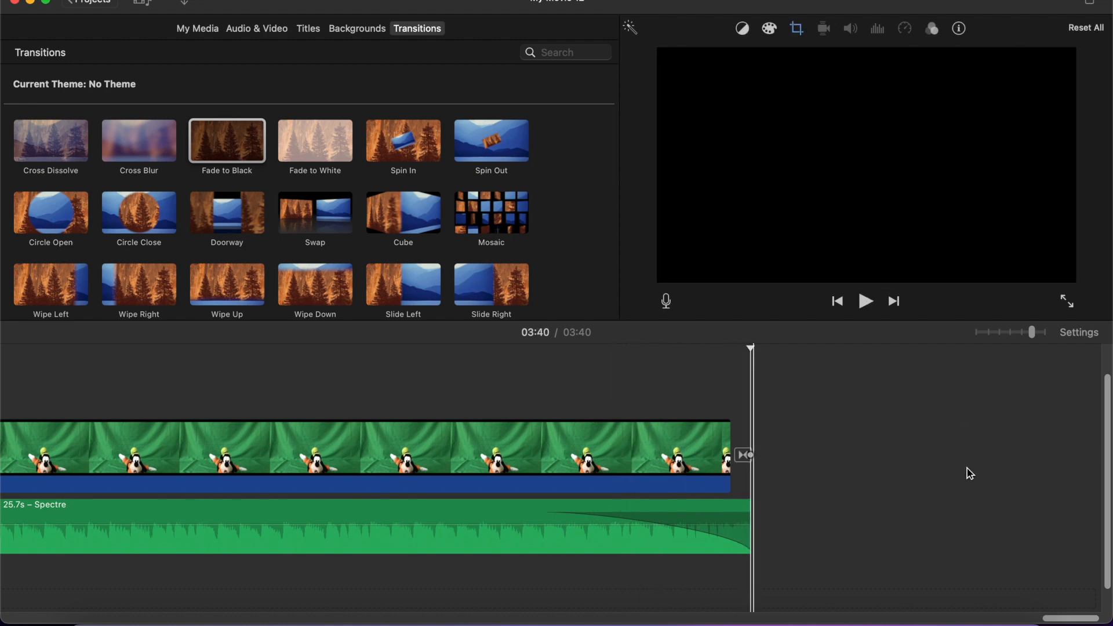
pyautogui.click(107, 11)
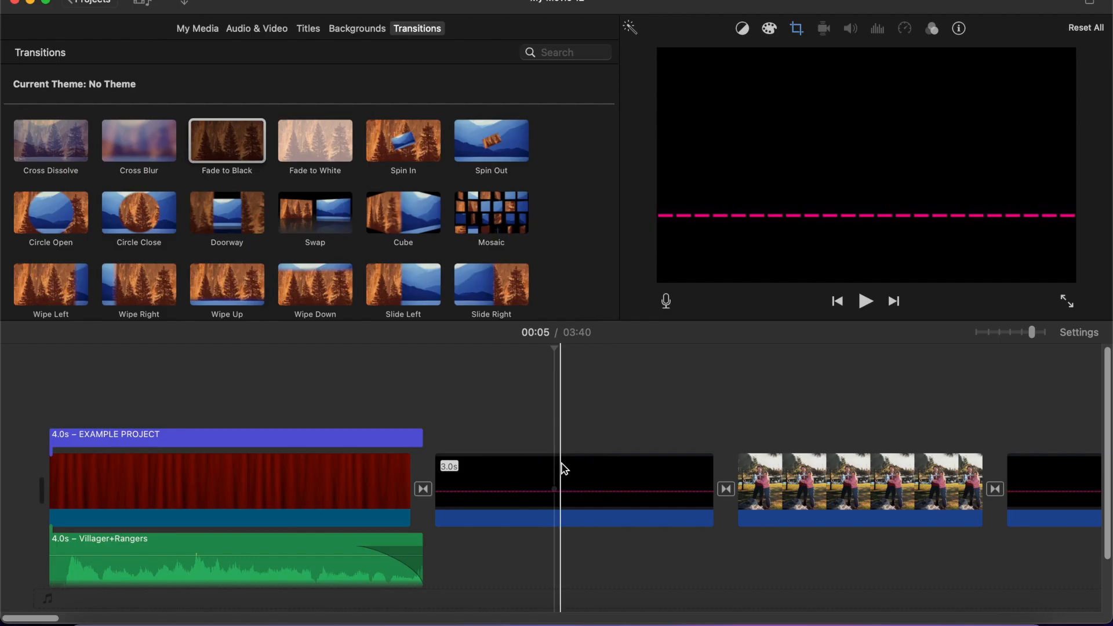
# Return to the list of projects, keeping the project name My Movie 12, and close the window.
pyautogui.click(203, 26)
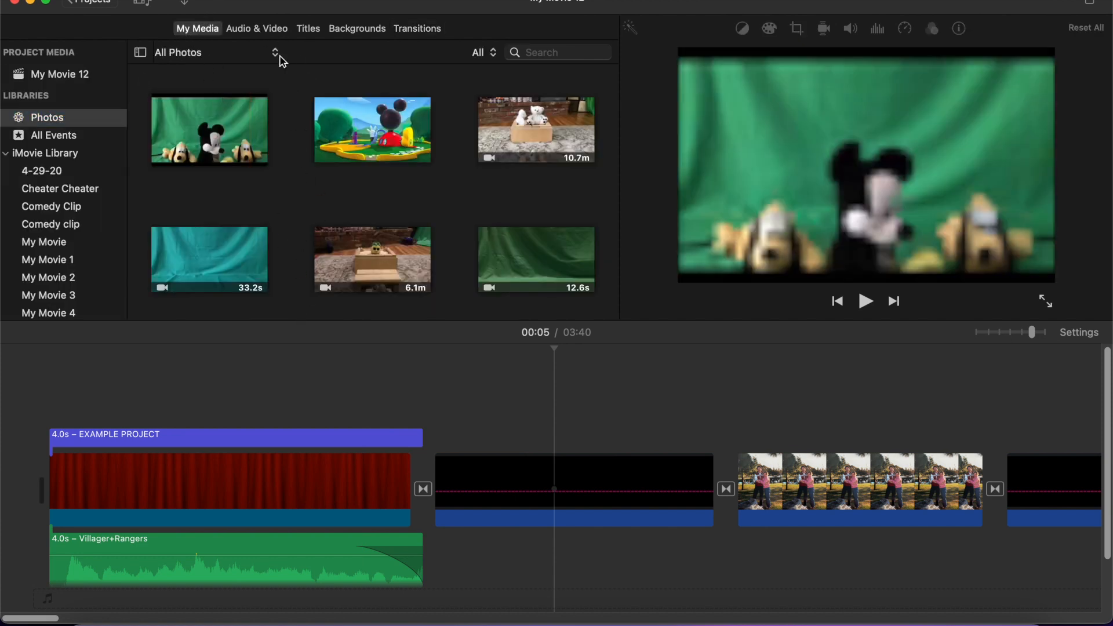
pyautogui.click(259, 29)
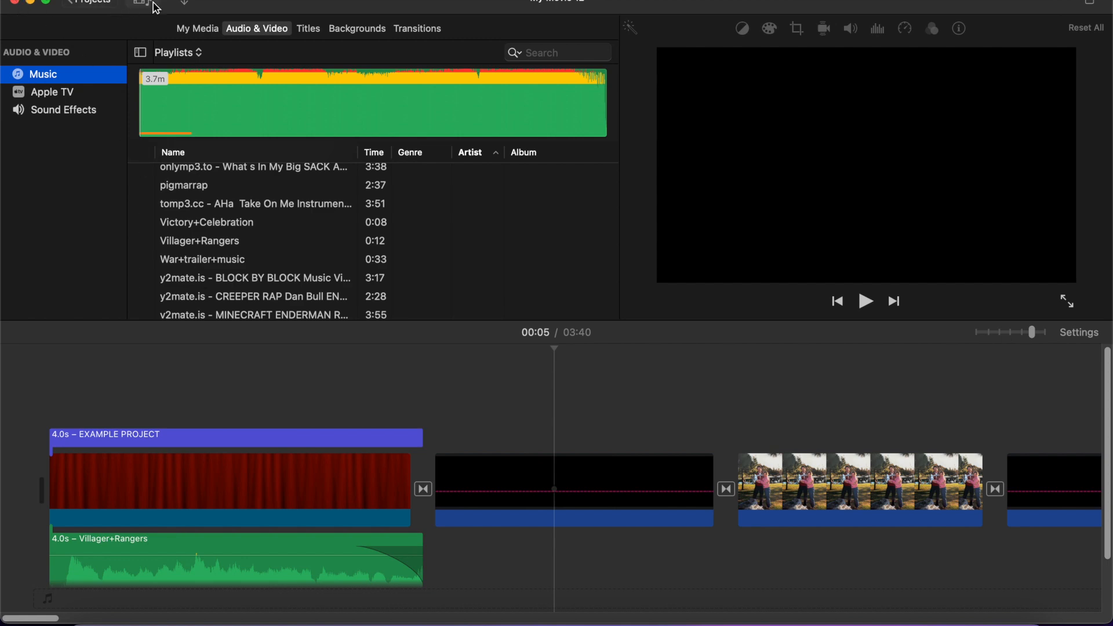
pyautogui.click(88, 4)
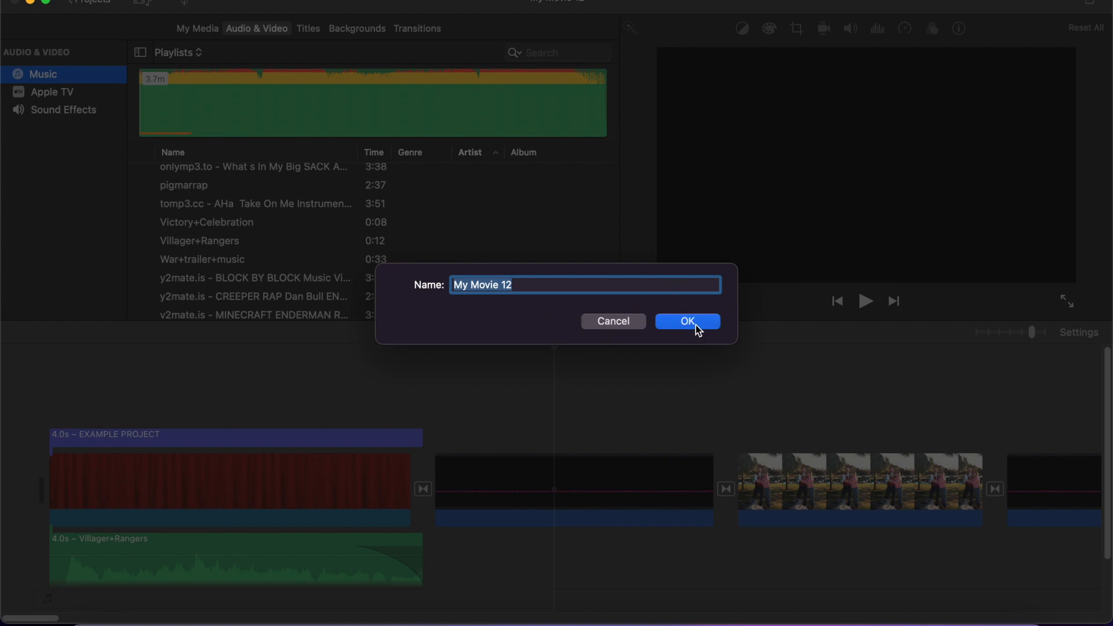
pyautogui.press('Return')
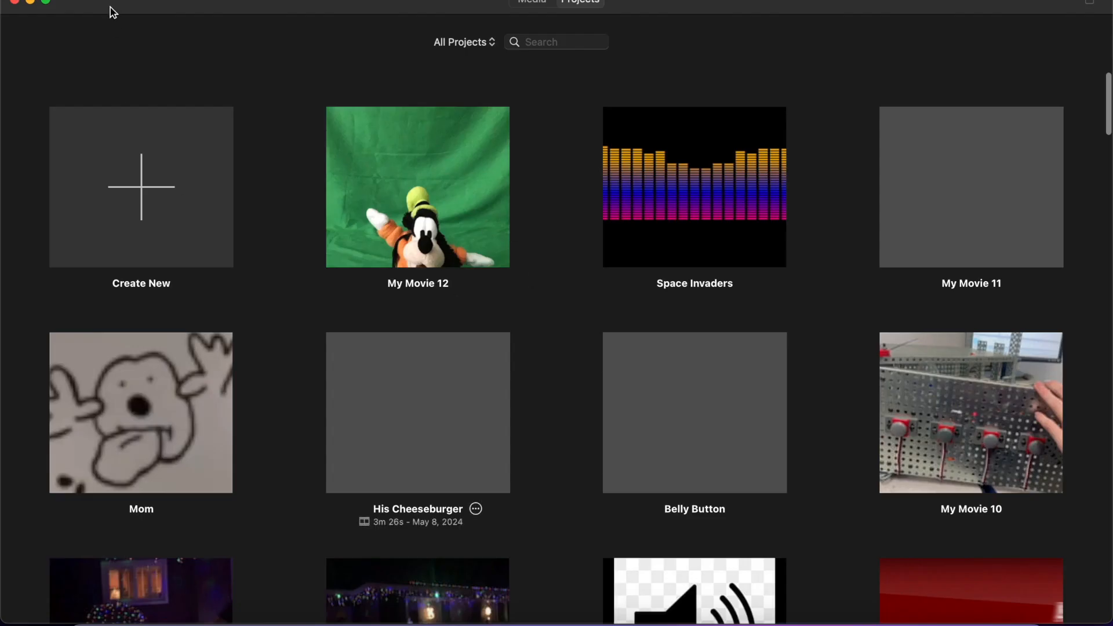
pyautogui.click(15, 3)
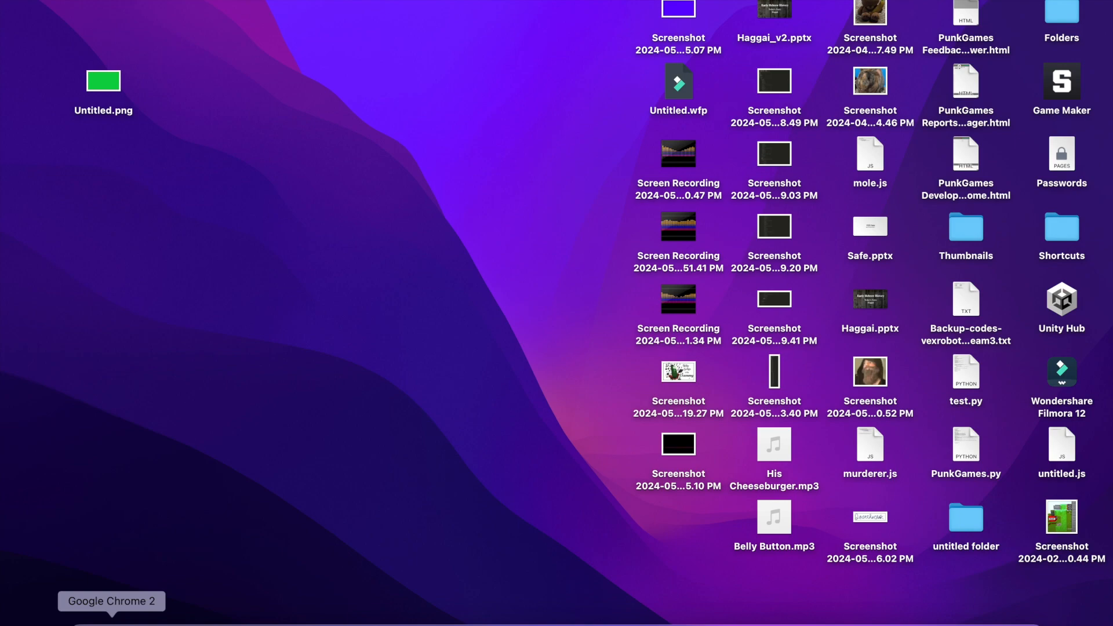
pyautogui.click(112, 621)
pyautogui.click(348, 227)
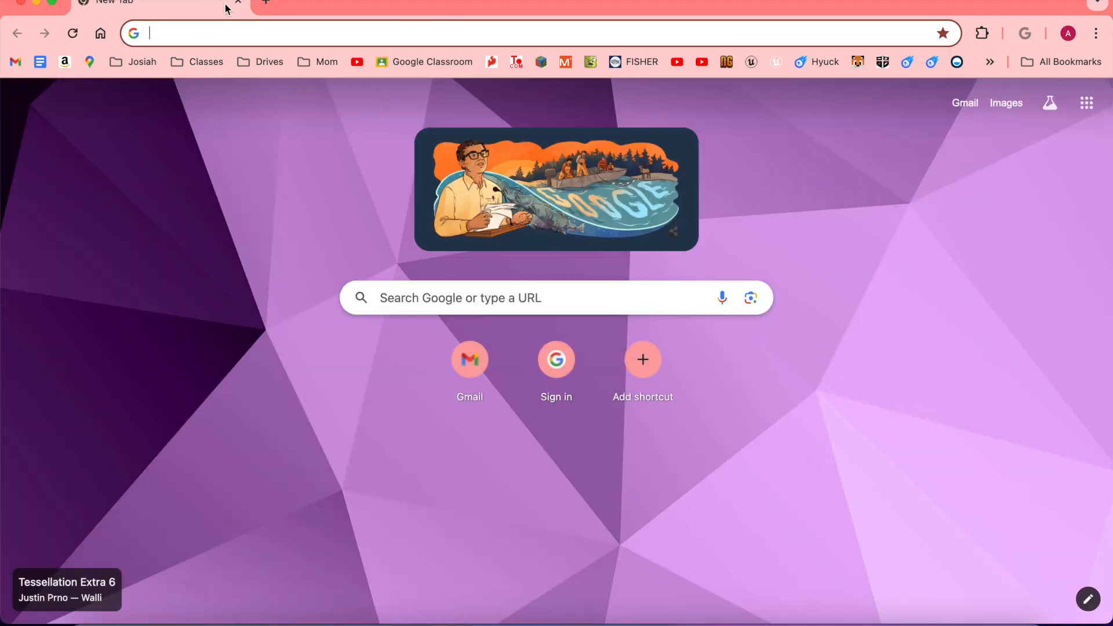
pyautogui.click(238, 3)
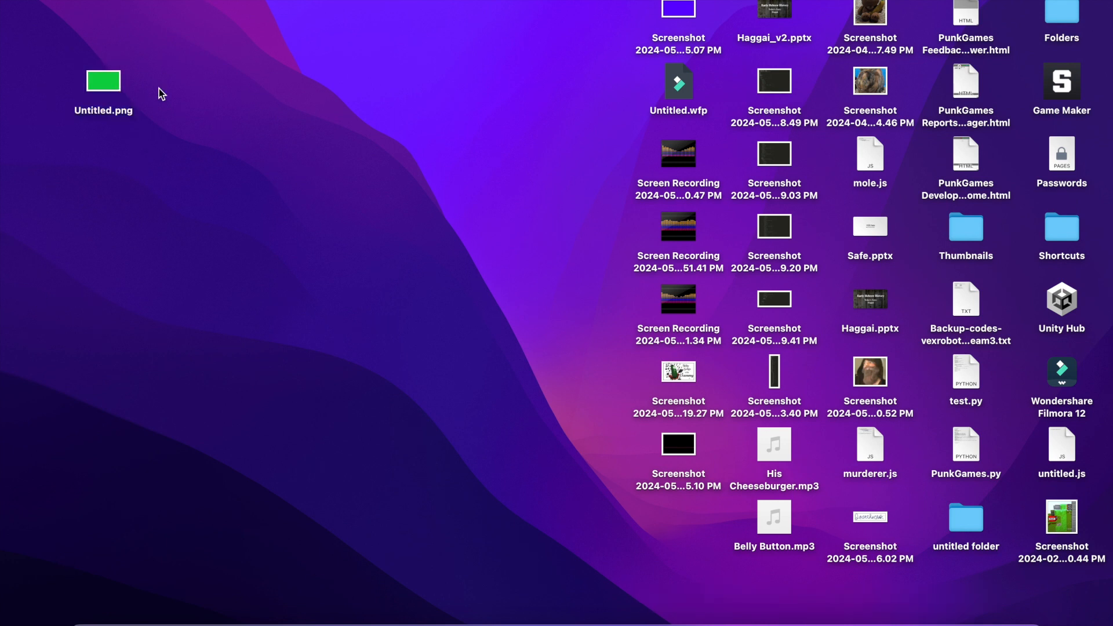
# Import BubFlag.png from the desktop's Folders folder into the Photos app, and close Photos.
pyautogui.doubleClick(1058, 16)
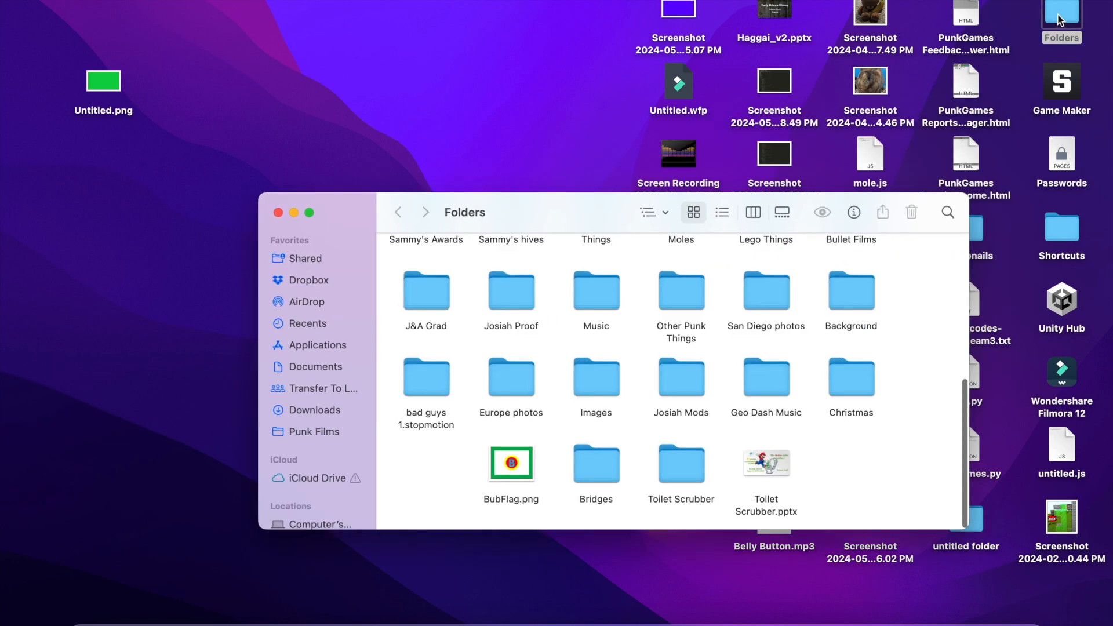
pyautogui.click(508, 471)
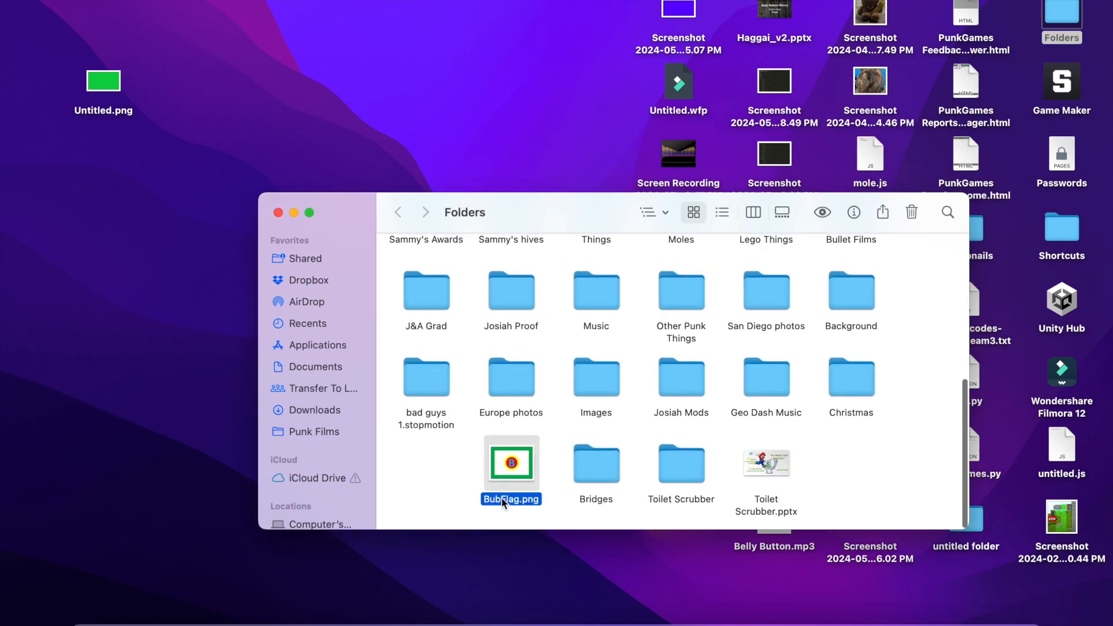
pyautogui.click(104, 109)
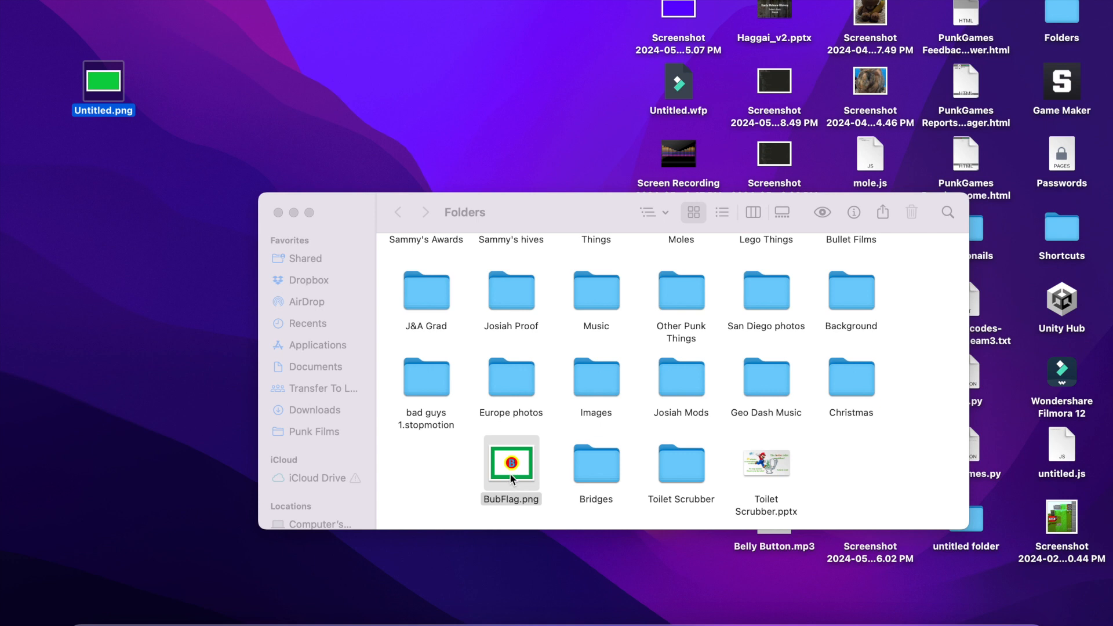
pyautogui.click(511, 474)
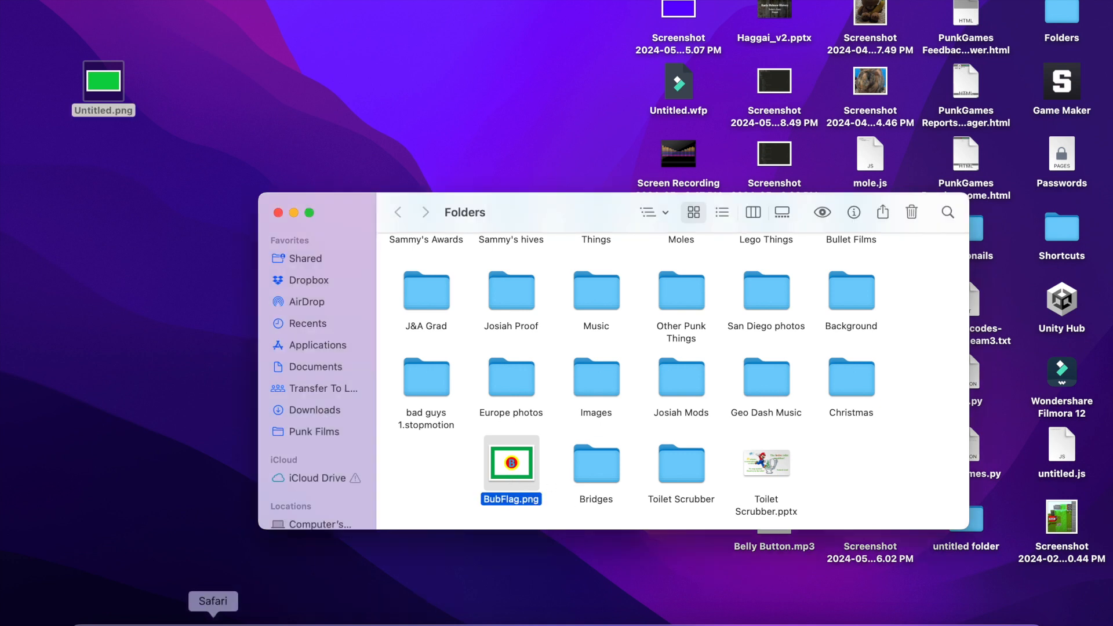
pyautogui.moveTo(519, 470); pyautogui.dragTo(186, 623)
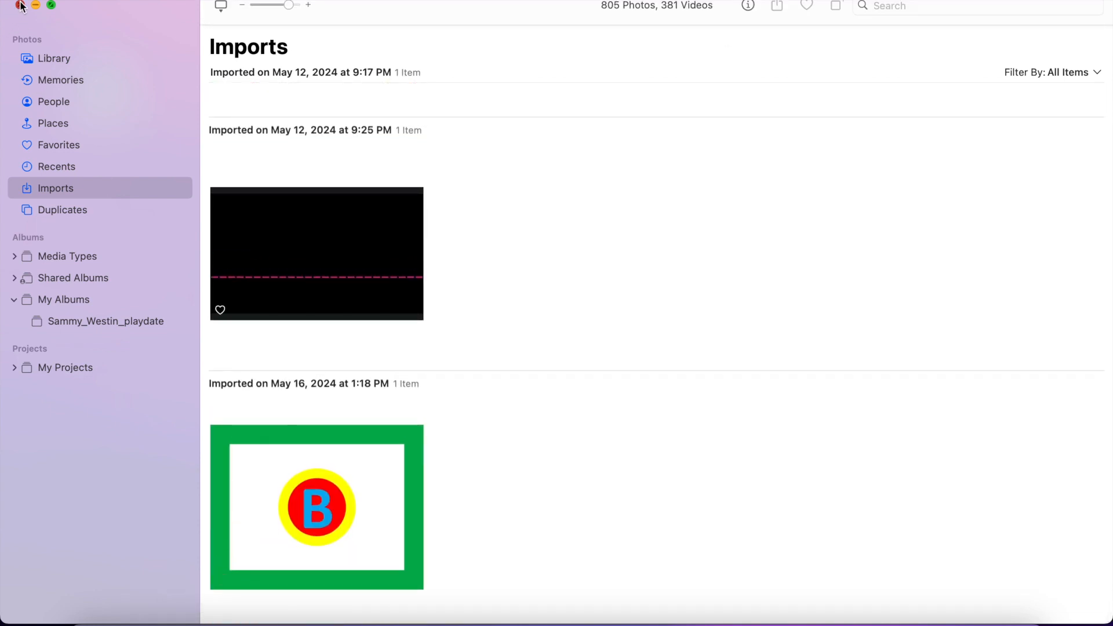
pyautogui.press('super+q')
# Import Untitled.png and the solid purple screenshot from the desktop together into Photos as new photos.
pyautogui.click(855, 485)
pyautogui.scroll(3, 854, 481)
pyautogui.scroll(5, 853, 479)
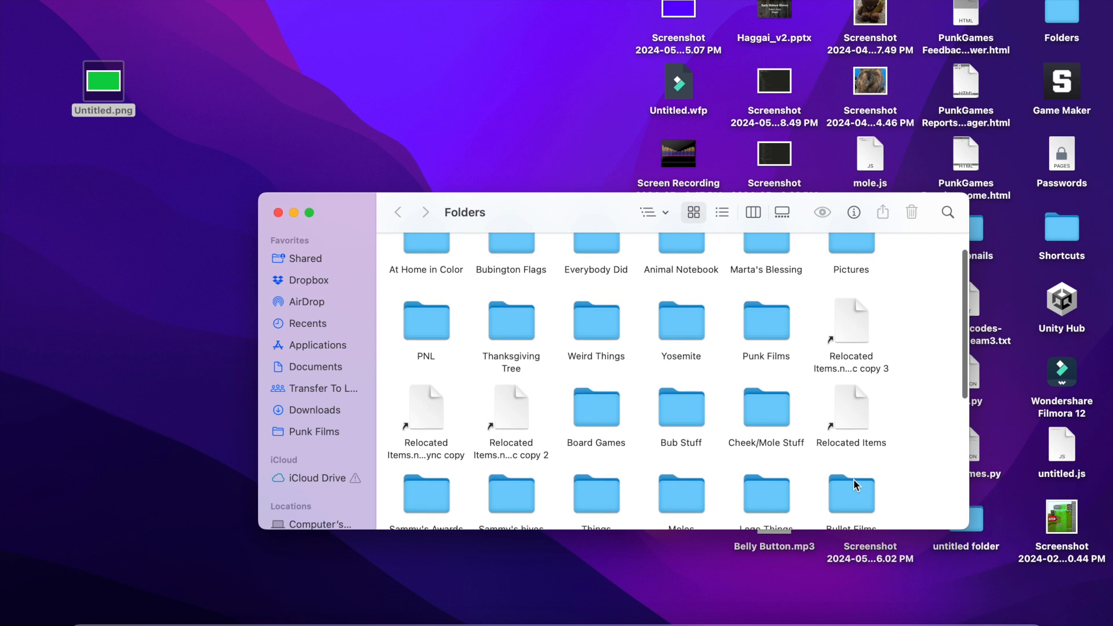
pyautogui.click(607, 22)
pyautogui.click(688, 11)
pyautogui.keyDown('super'); pyautogui.click(103, 89); pyautogui.keyUp('super')
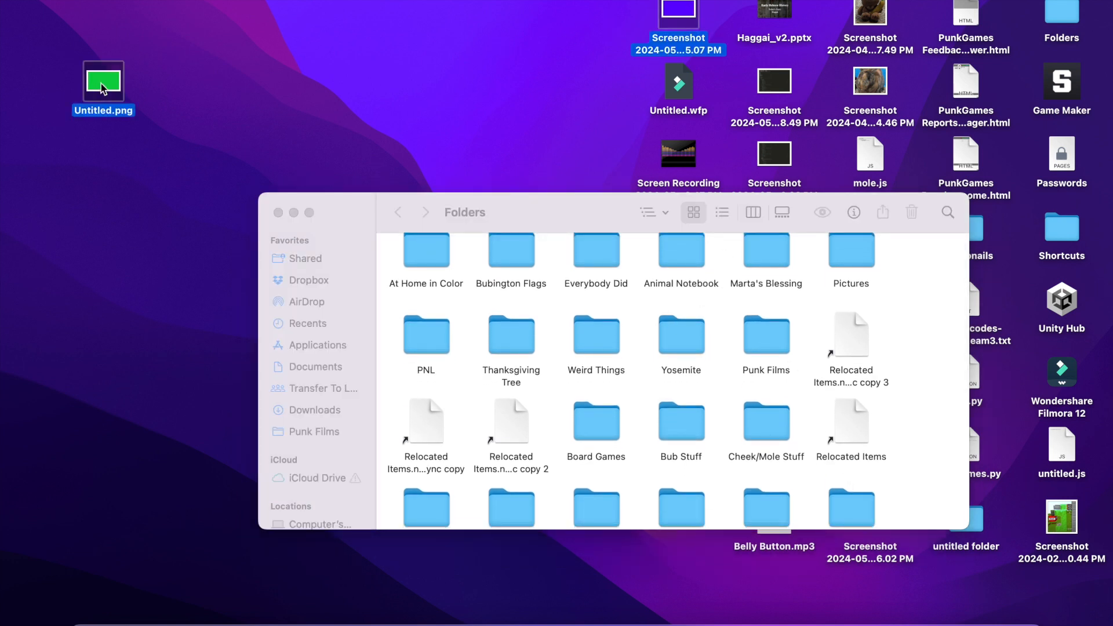
pyautogui.moveTo(119, 91); pyautogui.dragTo(187, 623)
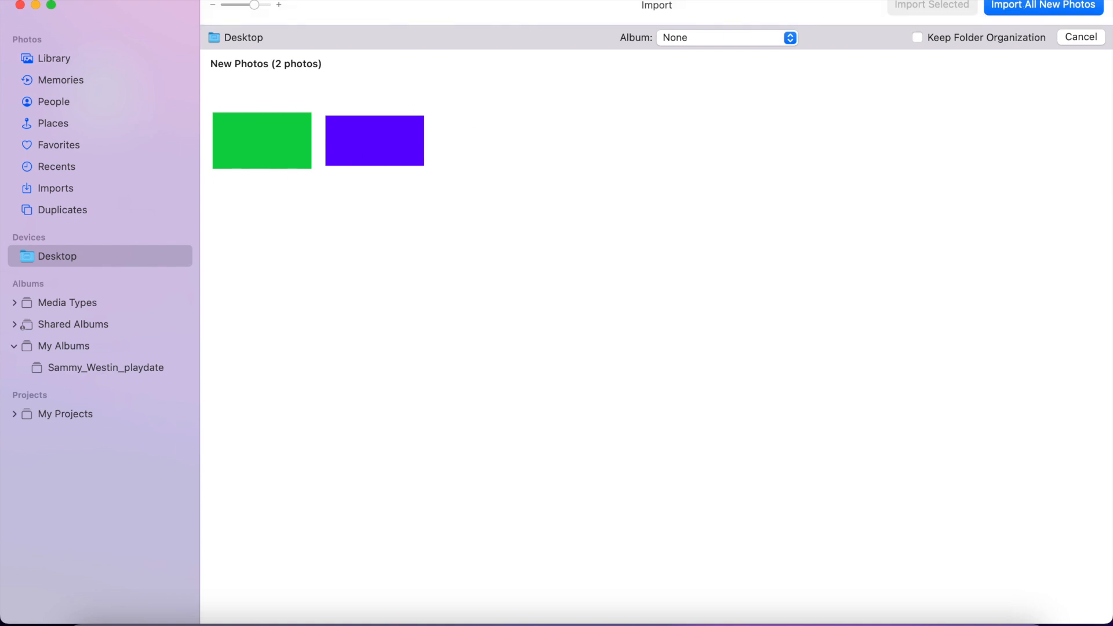
pyautogui.click(995, 6)
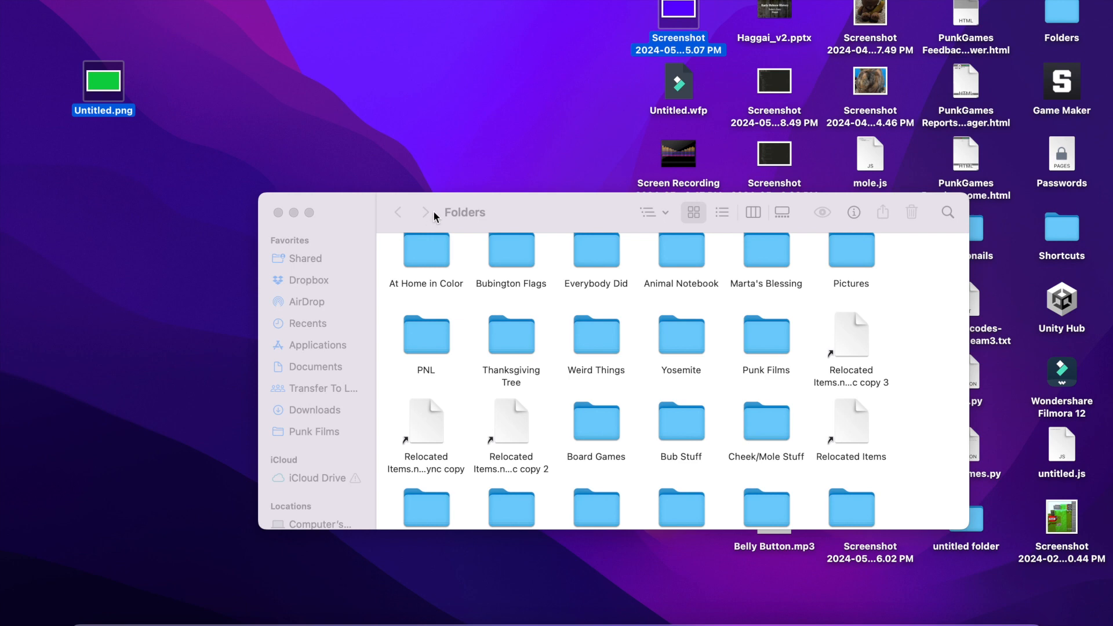
# Try importing BubFlag.png into Photos a second time, decline the duplicate, and close Photos.
pyautogui.click(526, 225)
pyautogui.scroll(-10, 503, 437)
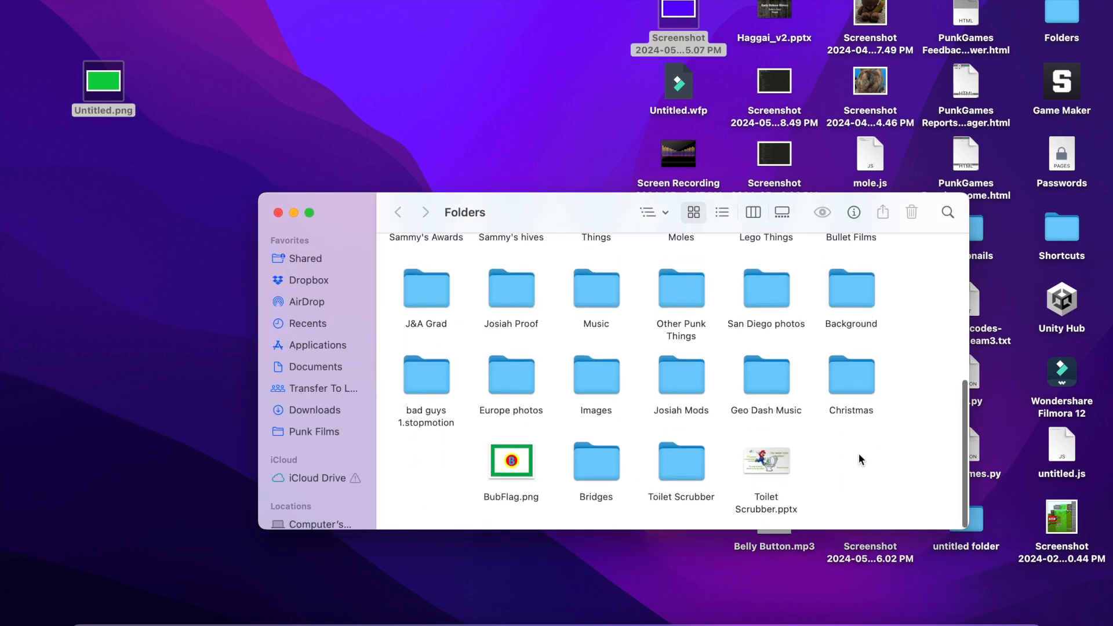
pyautogui.click(507, 479)
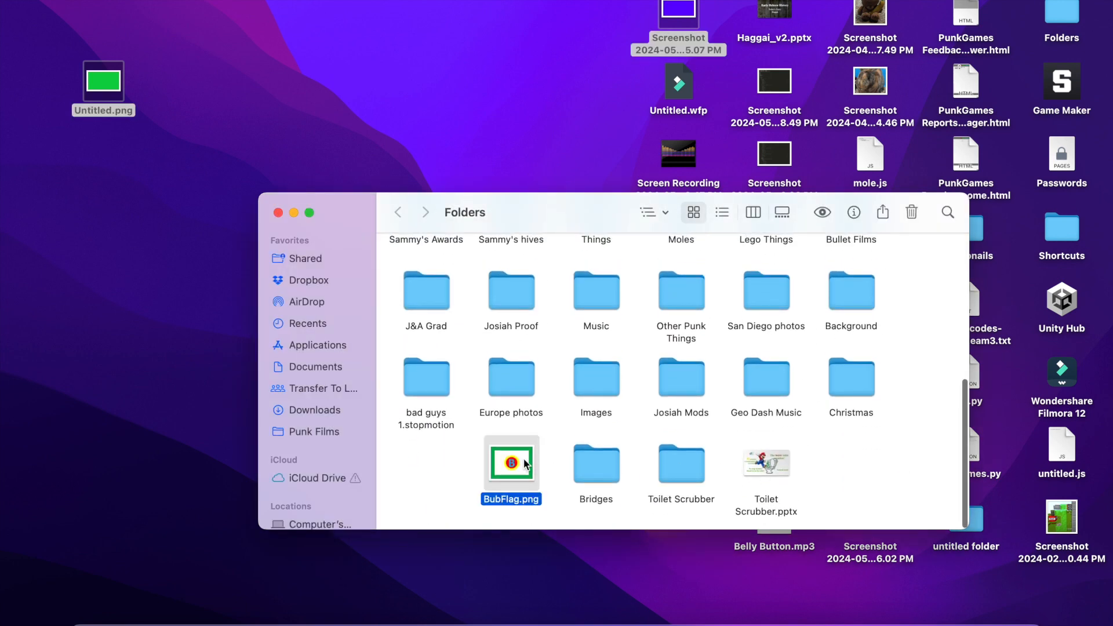
pyautogui.keyDown('super'); pyautogui.click(764, 467); pyautogui.keyUp('super')
pyautogui.moveTo(763, 470); pyautogui.dragTo(792, 453)
pyautogui.click(452, 497)
pyautogui.click(528, 479)
pyautogui.moveTo(529, 471); pyautogui.dragTo(187, 623)
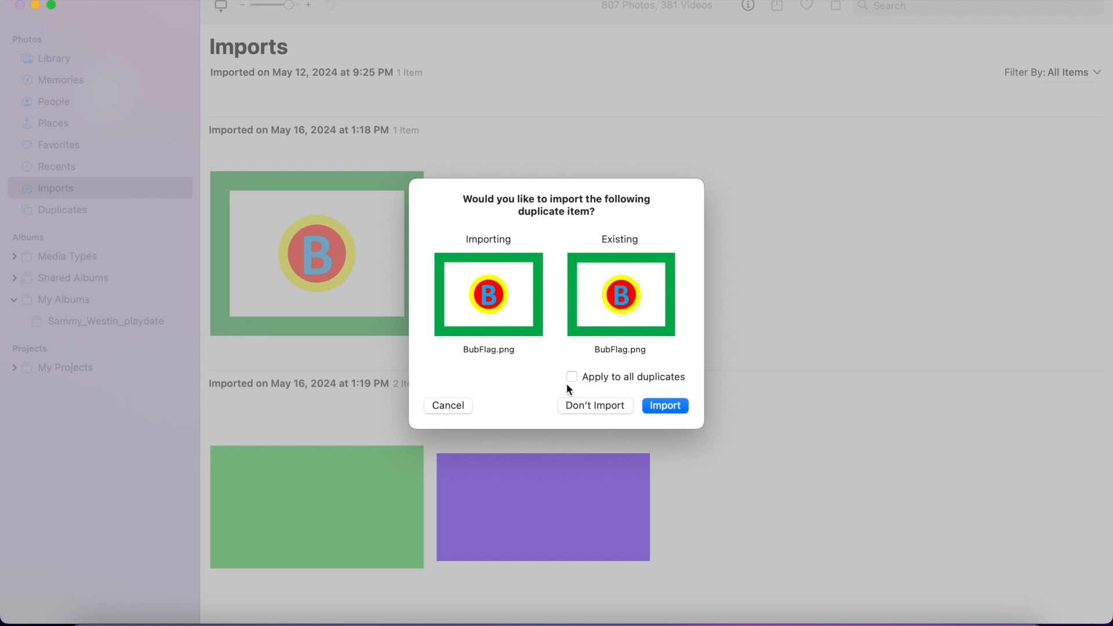
pyautogui.click(593, 408)
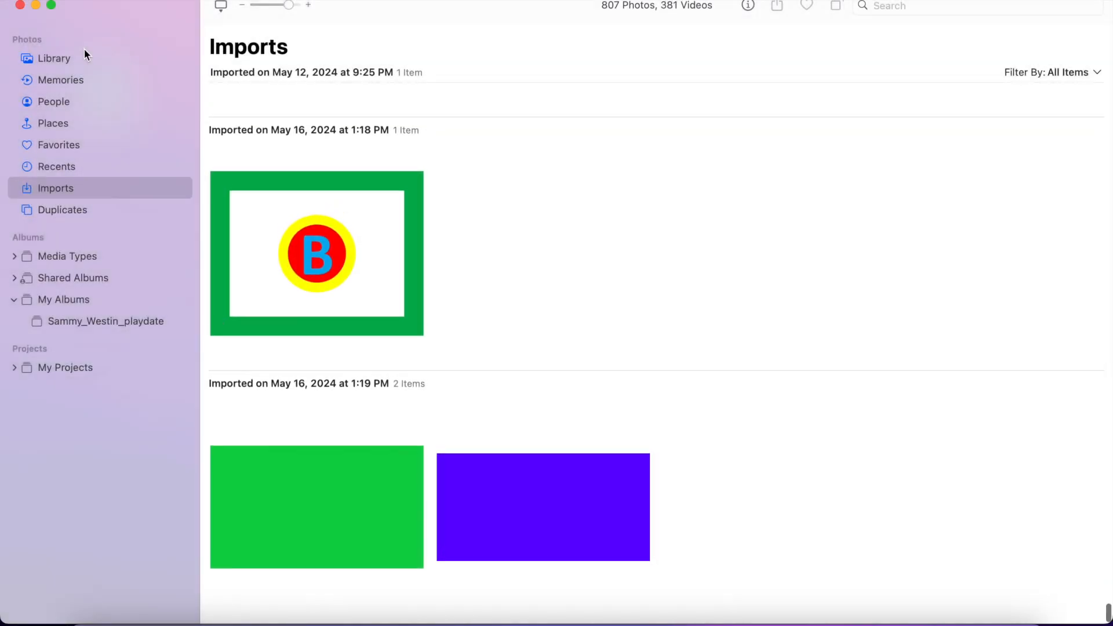
pyautogui.click(17, 6)
# Import the teddy bear screenshot from the desktop into Photos as a new photo, and close Photos and the Folders window.
pyautogui.click(885, 464)
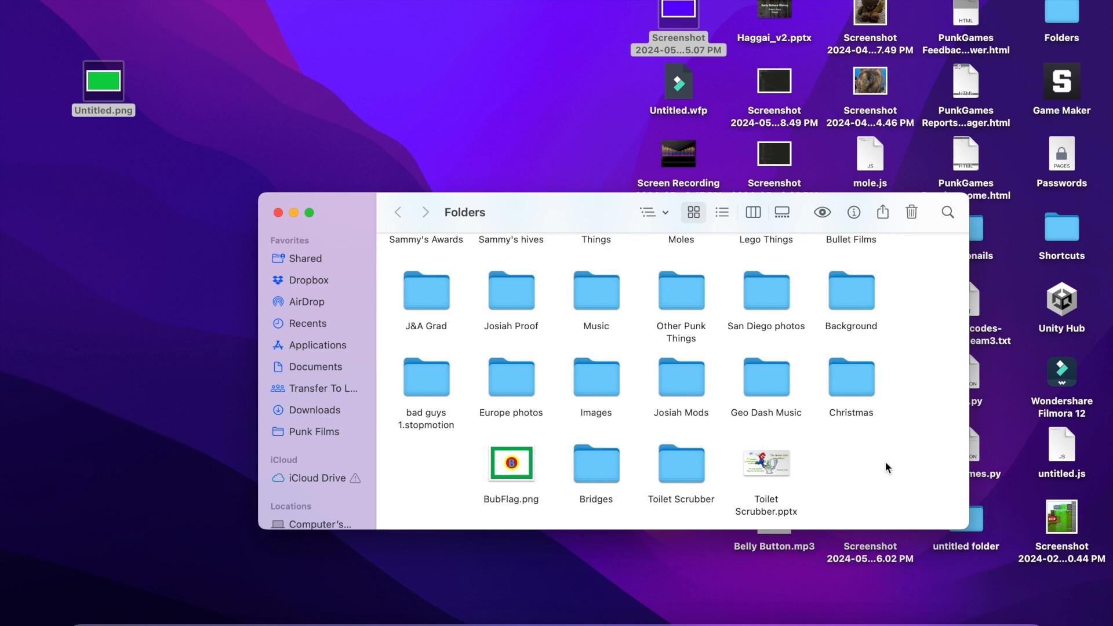
pyautogui.scroll(5, 677, 284)
pyautogui.click(690, 11)
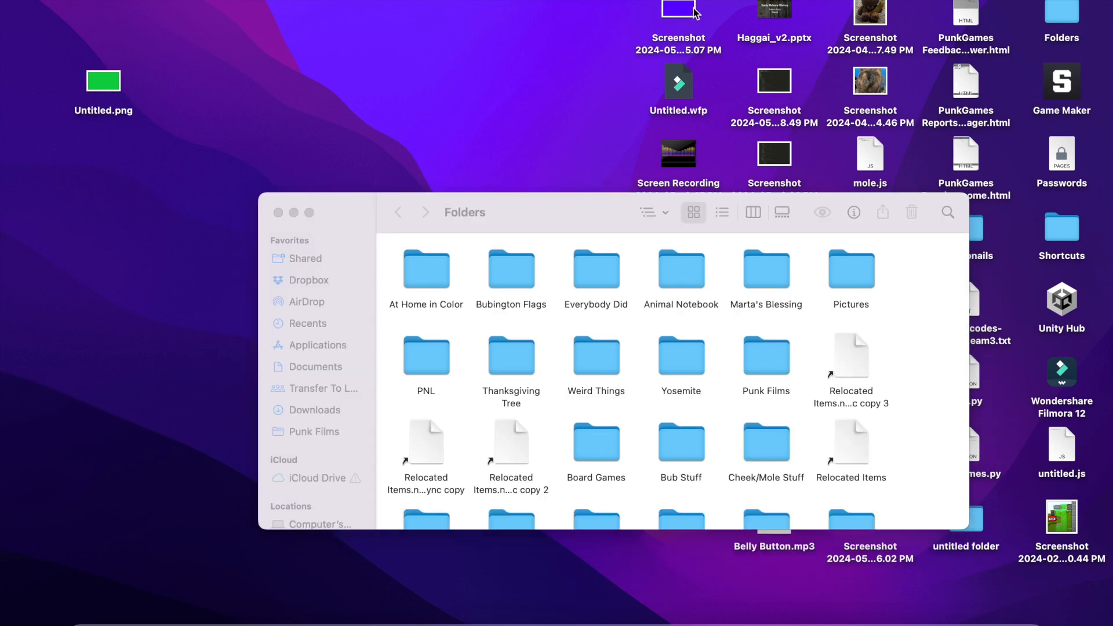
pyautogui.scroll(-10, 541, 488)
pyautogui.moveTo(512, 464); pyautogui.dragTo(511, 245)
pyautogui.moveTo(511, 468); pyautogui.dragTo(519, 79)
pyautogui.click(858, 15)
pyautogui.keyDown('super'); pyautogui.click(681, 17); pyautogui.keyUp('super')
pyautogui.moveTo(682, 17); pyautogui.dragTo(187, 625)
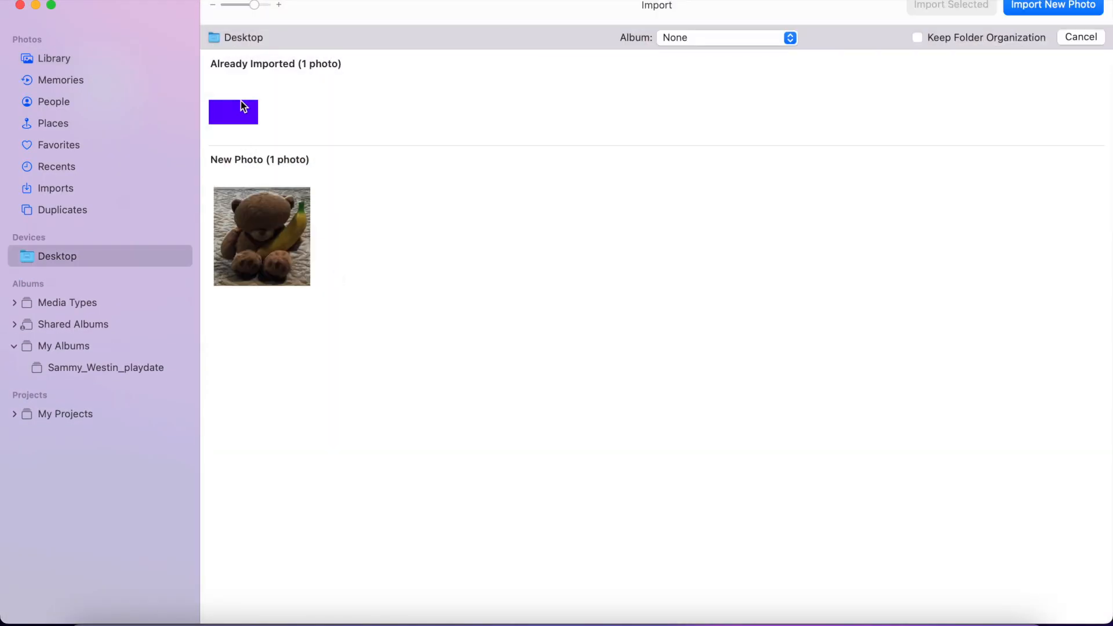
pyautogui.click(1031, 10)
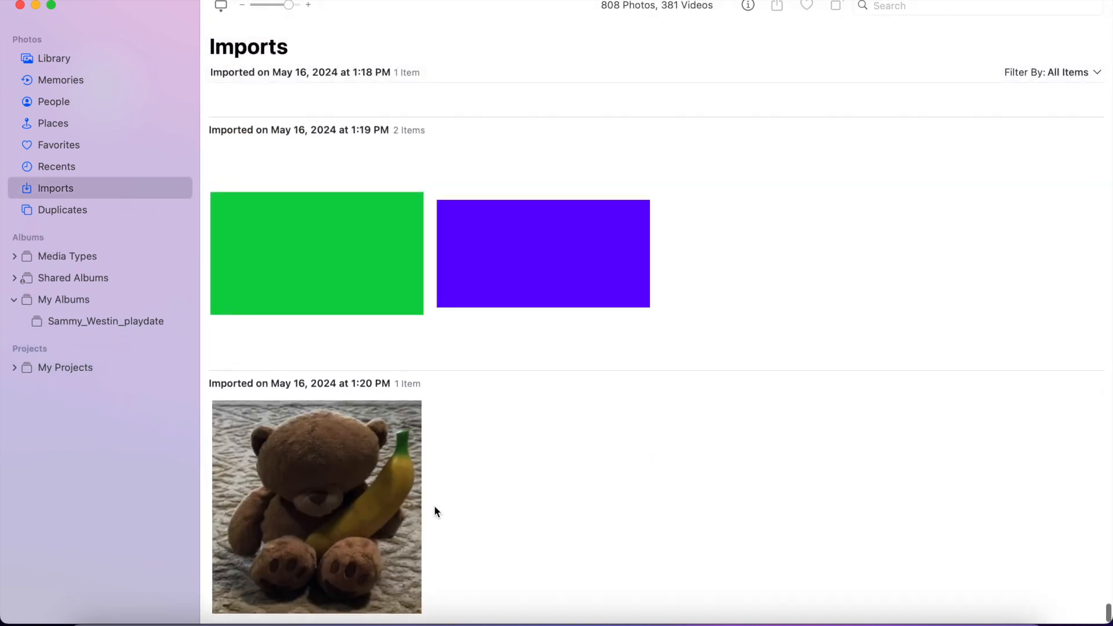
pyautogui.click(20, 4)
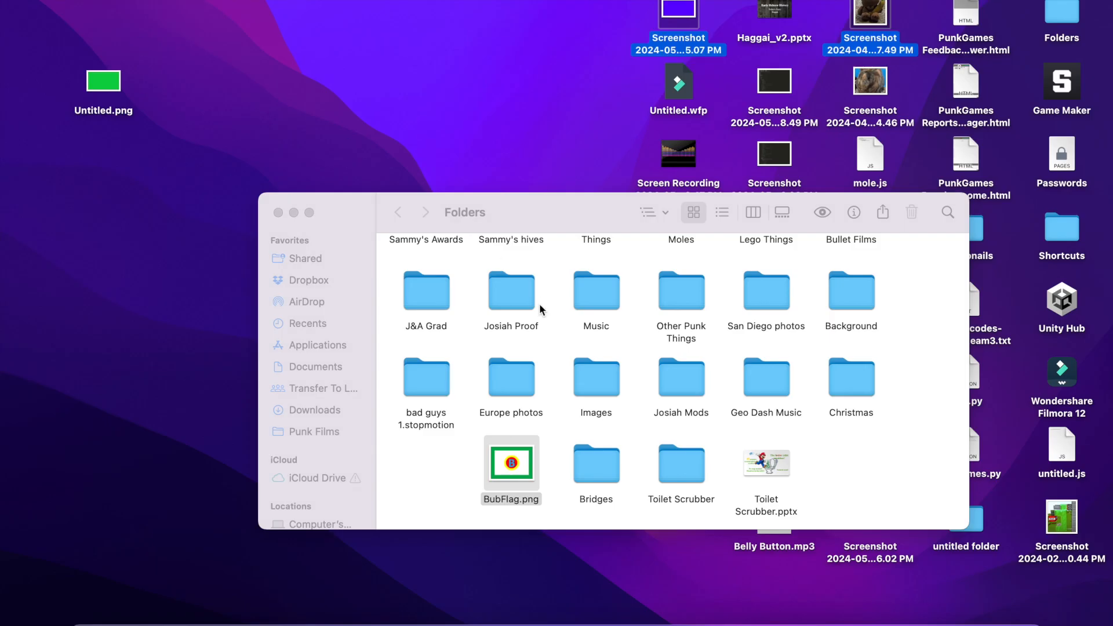
pyautogui.click(278, 211)
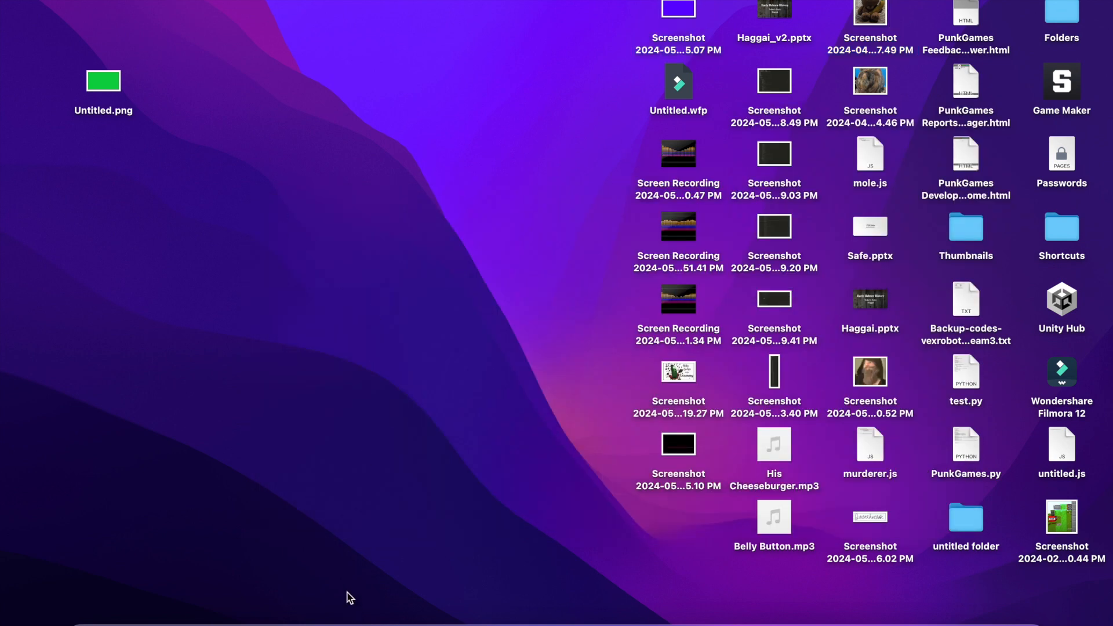
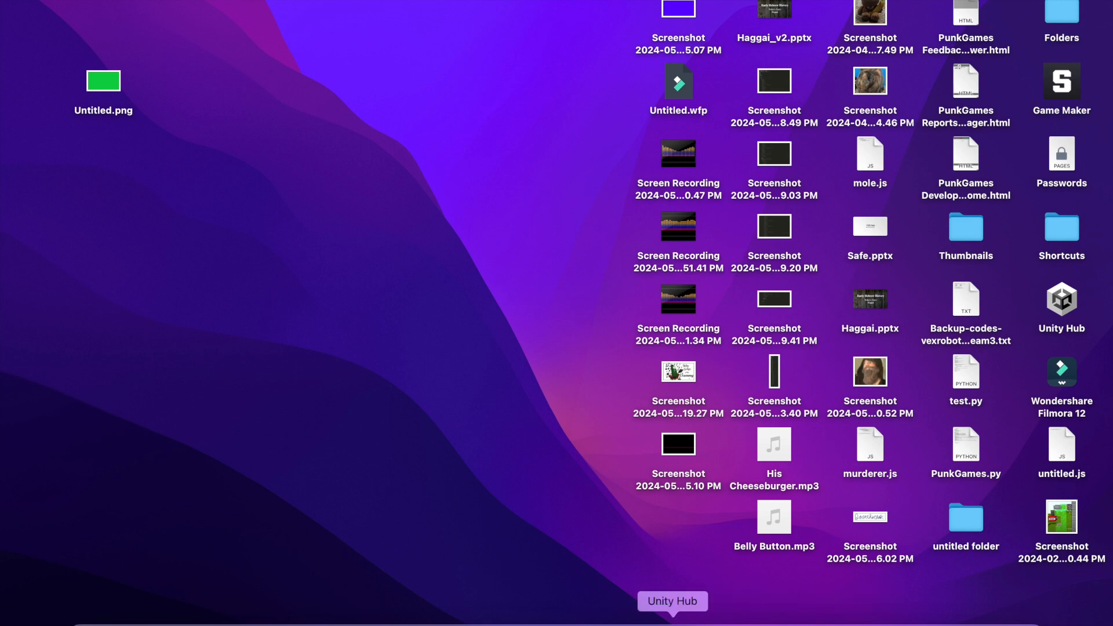
# Open a Finder window on Recents and look through the recently used files for audio recordings.
pyautogui.moveTo(770, 466)
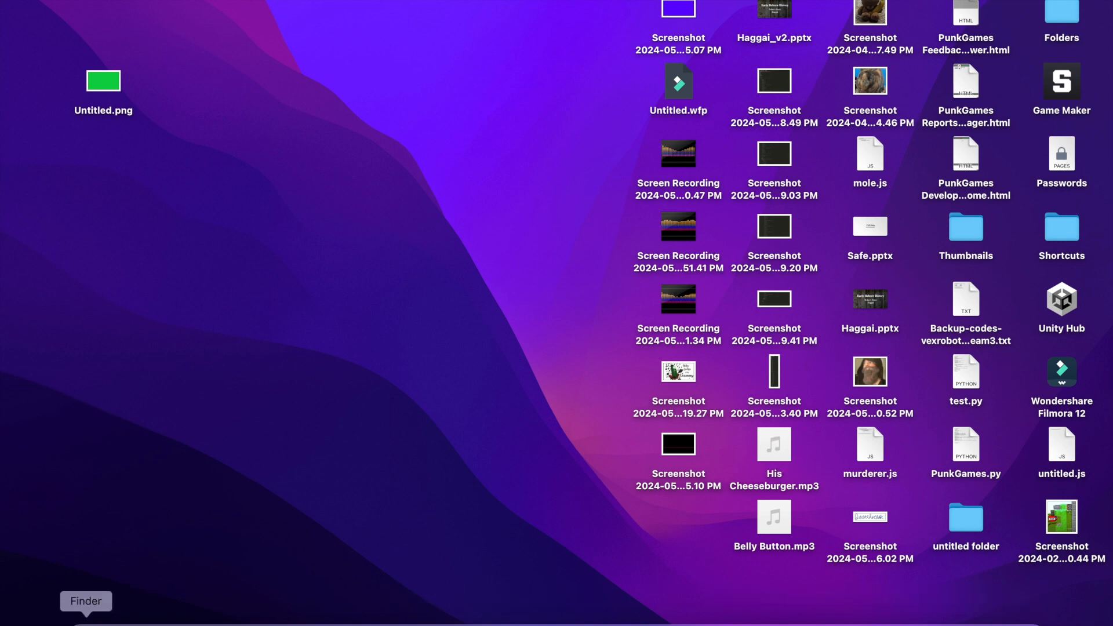
pyautogui.click(86, 621)
pyautogui.scroll(-15, 319, 442)
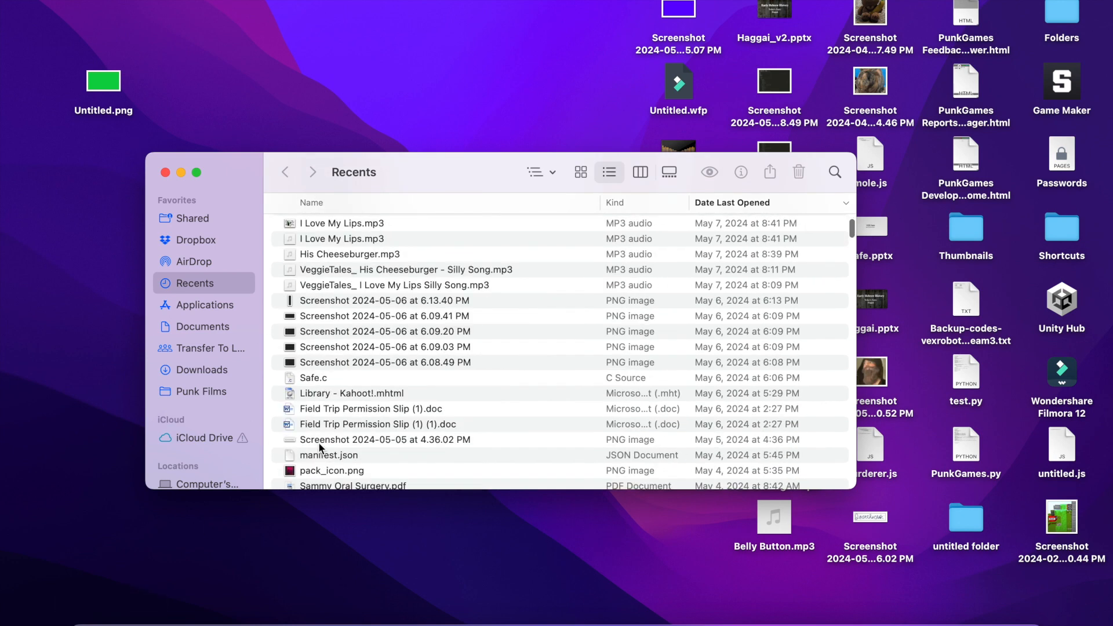
pyautogui.scroll(-20, 318, 444)
pyautogui.scroll(20, 318, 444)
pyautogui.scroll(10, 320, 447)
pyautogui.scroll(-4, 336, 414)
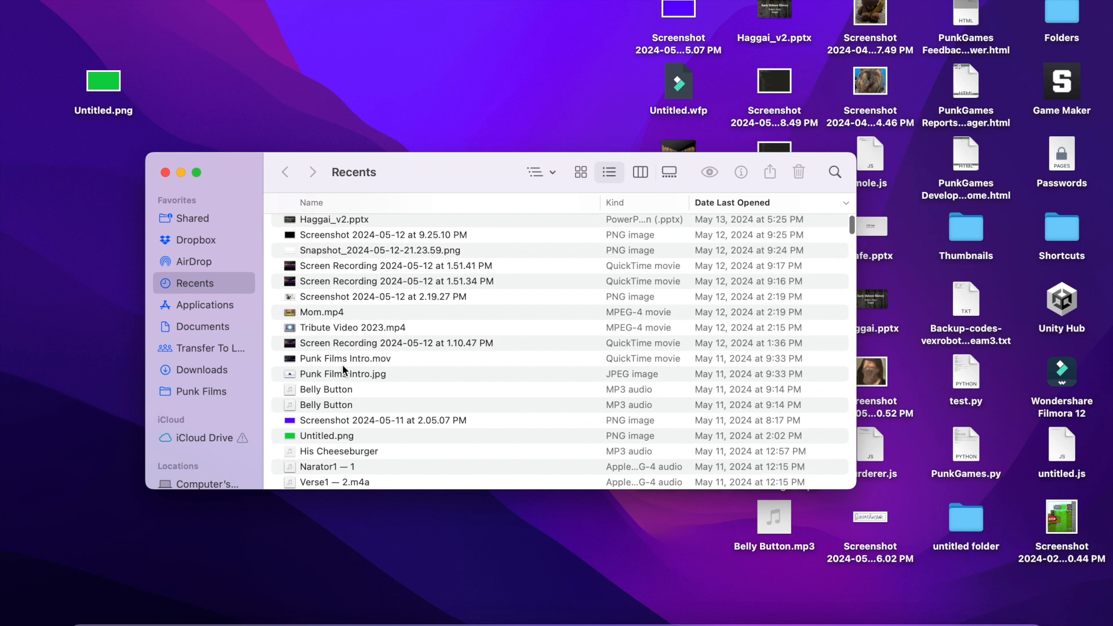
pyautogui.scroll(-5, 336, 412)
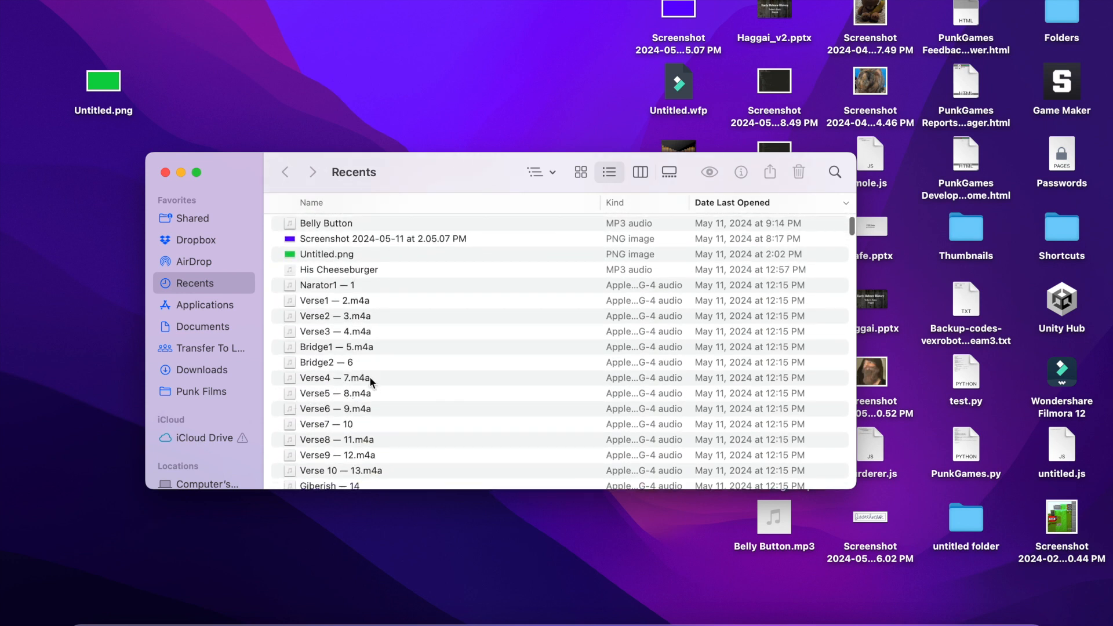
# Look through the audio recordings in Recents and select the range from End — 17 up to Narator1 — 1.
pyautogui.click(372, 392)
pyautogui.scroll(-6, 342, 406)
pyautogui.press('Down')
pyautogui.press('Down')
pyautogui.scroll(-2, 342, 384)
pyautogui.click(337, 386)
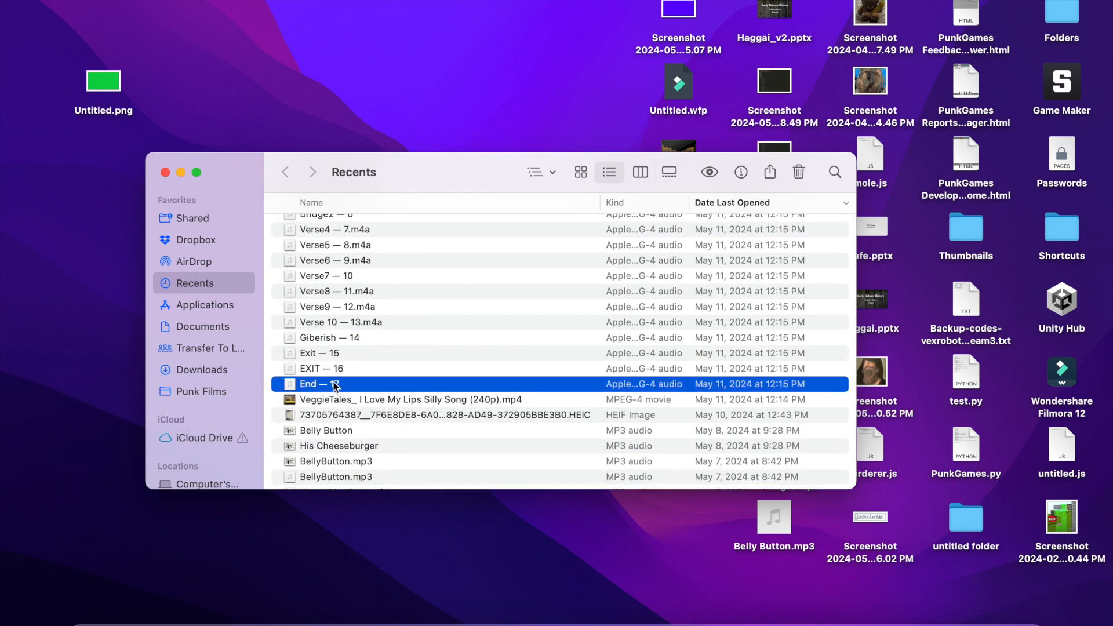
pyautogui.scroll(10, 332, 373)
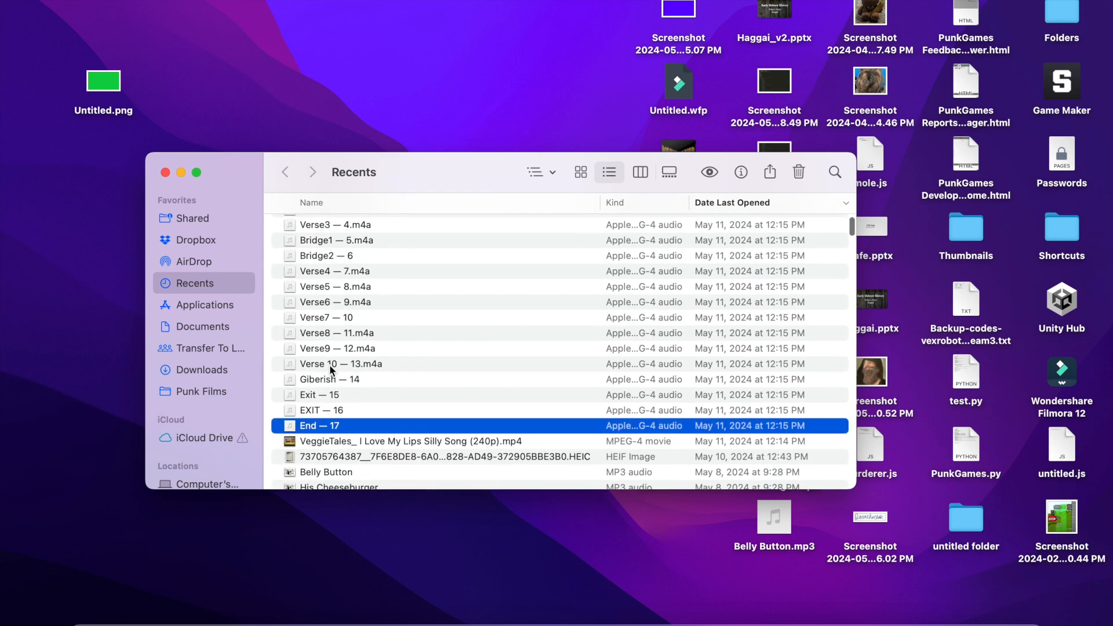
pyautogui.keyDown('shift'); pyautogui.click(328, 364); pyautogui.keyUp('shift')
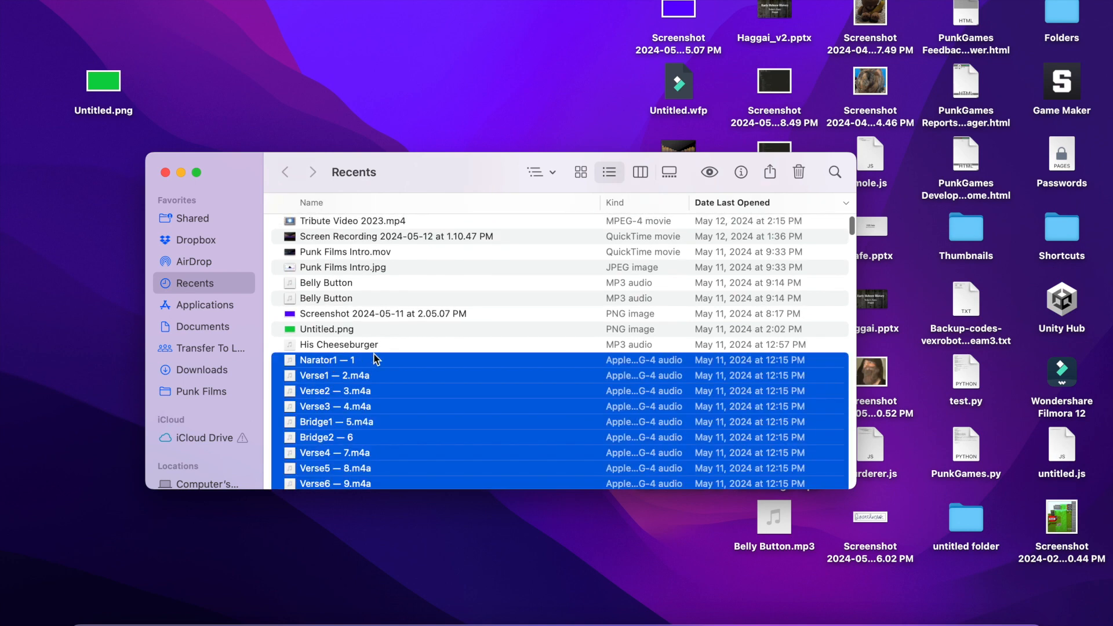
# Open the Narator1 — 1 recording in Music, pause its playback, and close the Music window.
pyautogui.click(376, 348)
pyautogui.click(361, 362)
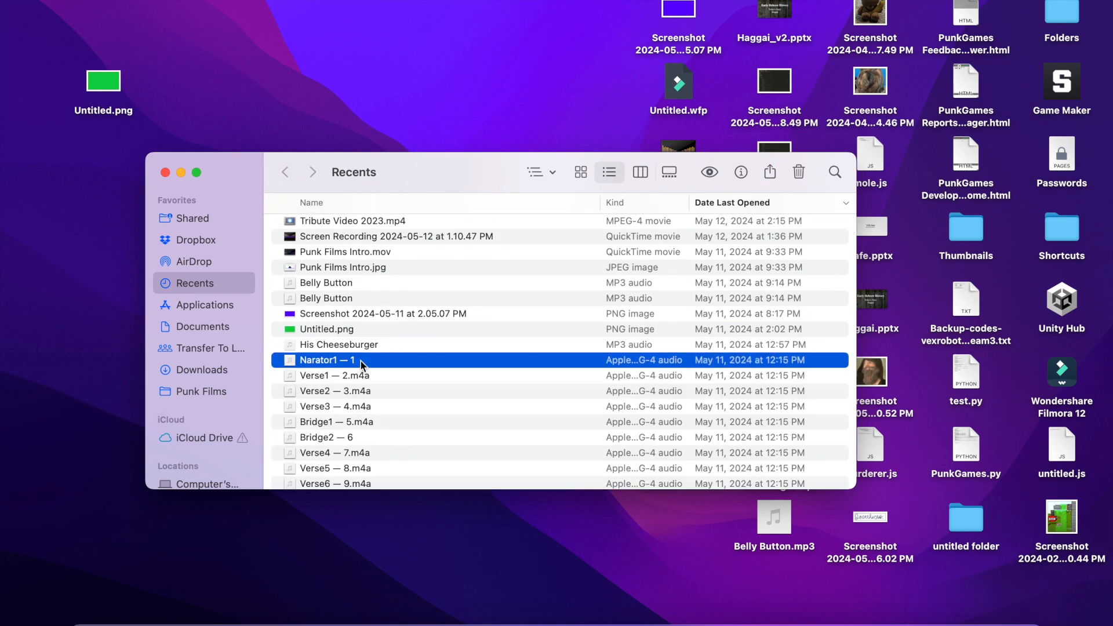
pyautogui.doubleClick(312, 360)
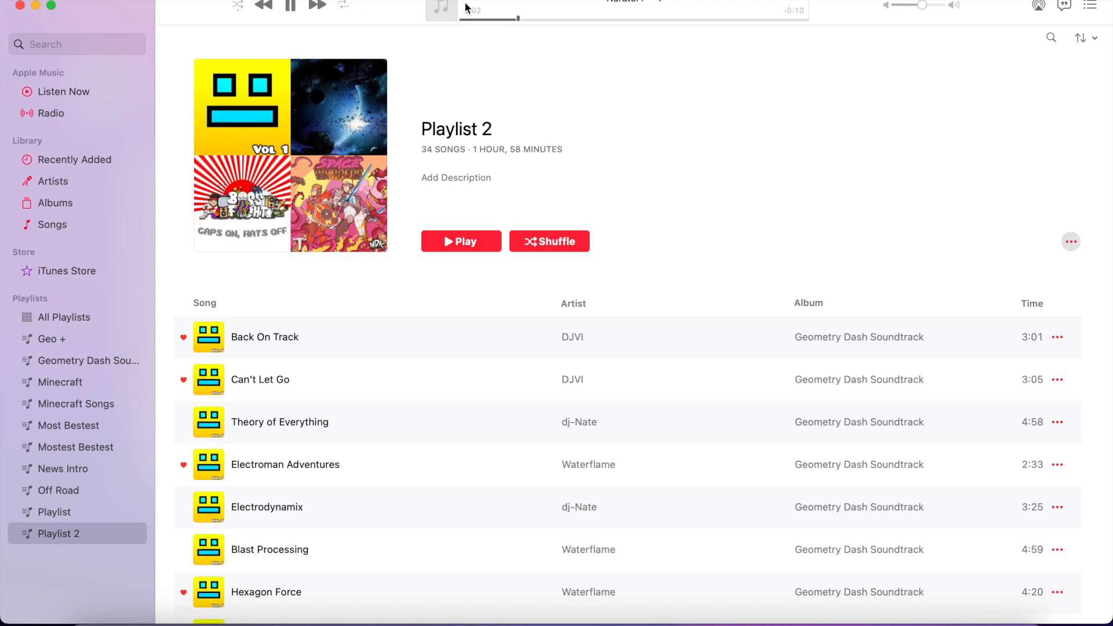
pyautogui.click(284, 7)
pyautogui.click(20, 5)
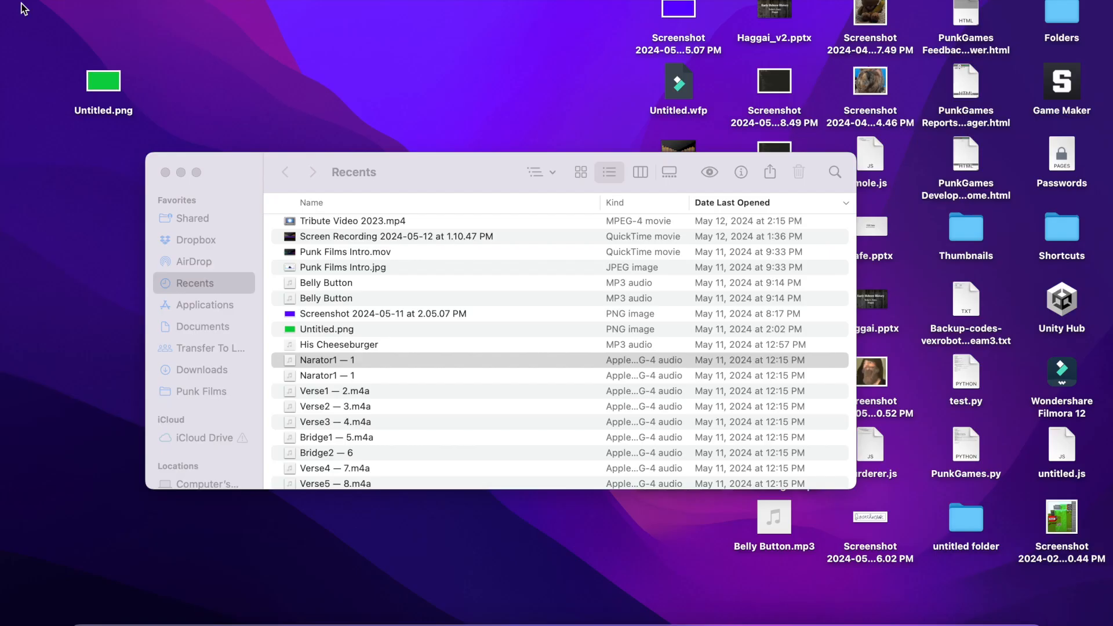
# Look through the remaining audio recordings in Recents and close the Finder window.
pyautogui.click(455, 193)
pyautogui.click(328, 380)
pyautogui.scroll(-10, 328, 383)
pyautogui.scroll(5, 328, 383)
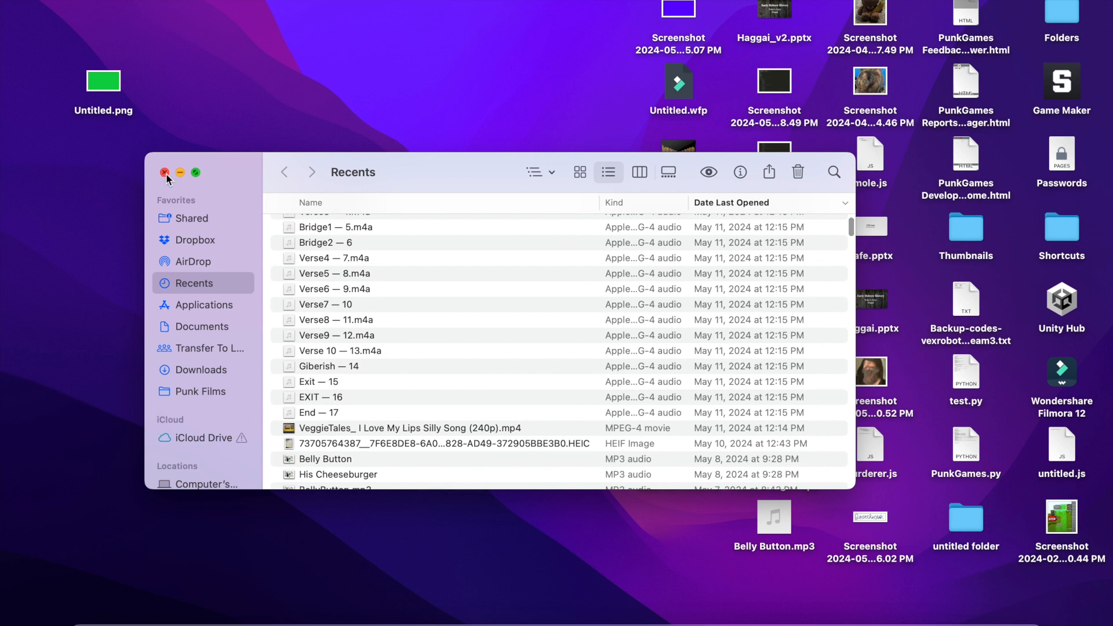
pyautogui.click(165, 172)
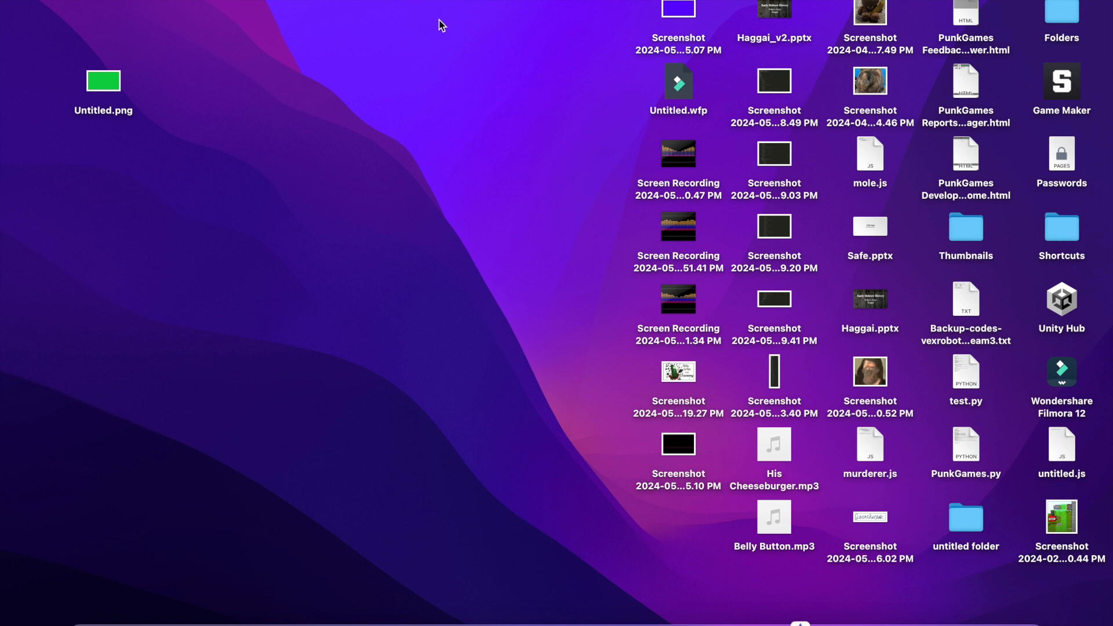
# Switch to iMovie, open the My Movie 12 project, and show its media library.
pyautogui.click(800, 622)
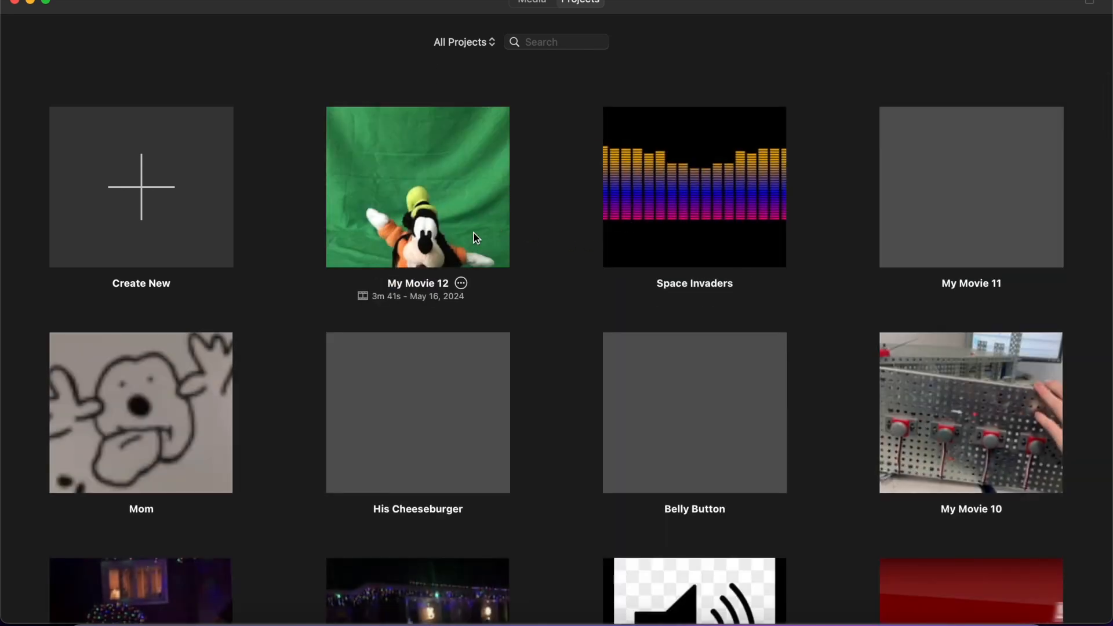
pyautogui.click(472, 236)
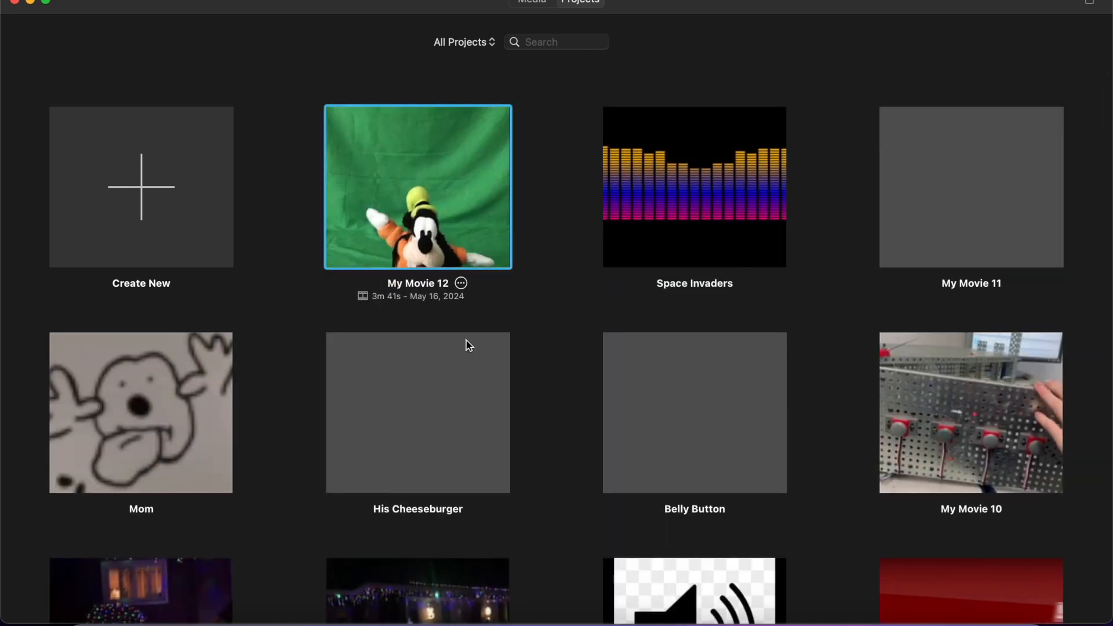
pyautogui.doubleClick(455, 235)
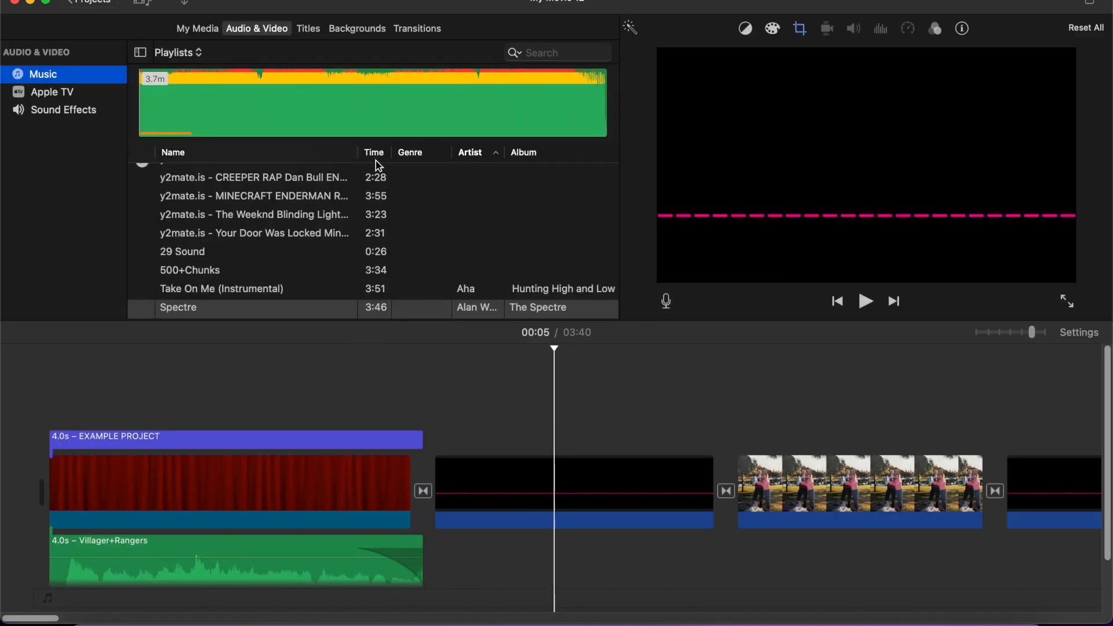
pyautogui.press('super+1')
# Look through All Photos for the imported purple, green and teddy bear images, and examine the media type filter options.
pyautogui.scroll(-1, 272, 157)
pyautogui.scroll(1, 273, 161)
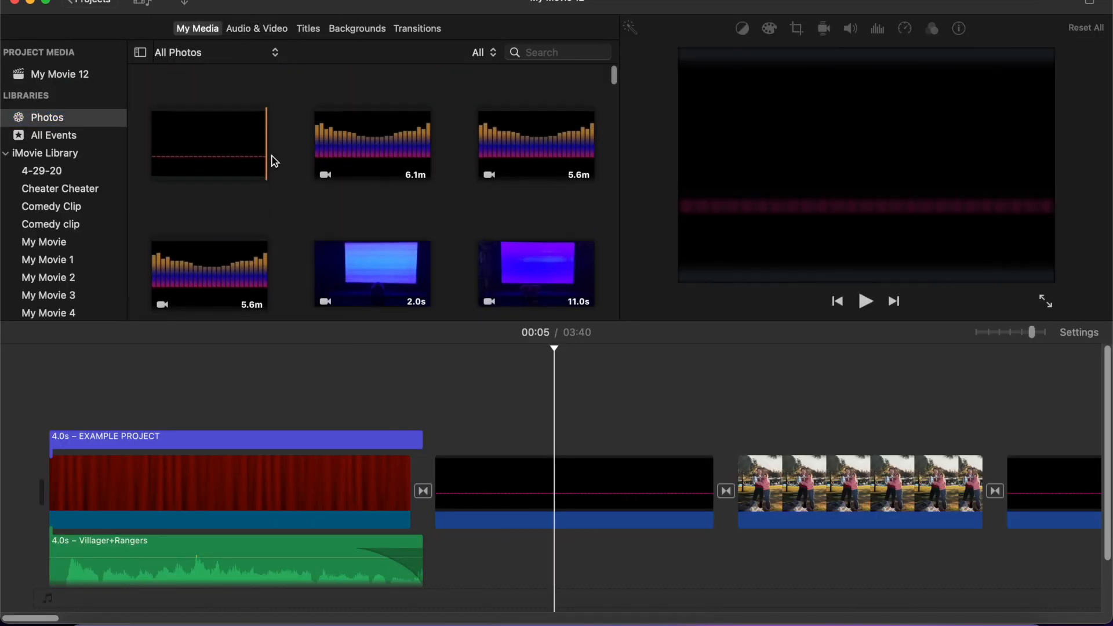
pyautogui.scroll(-10, 321, 175)
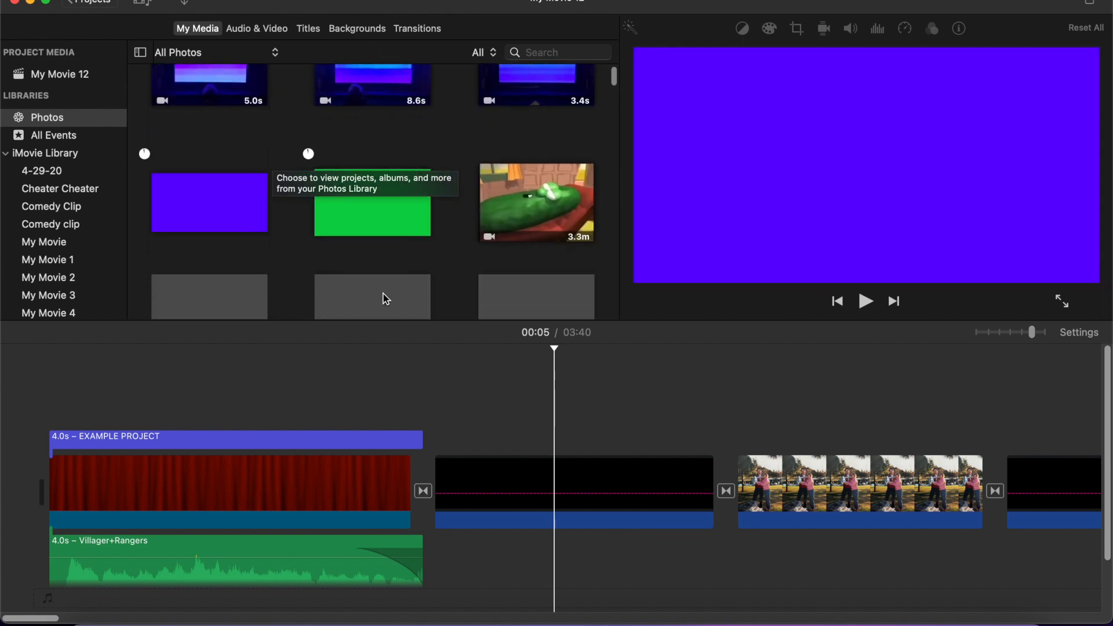
pyautogui.scroll(1, 385, 299)
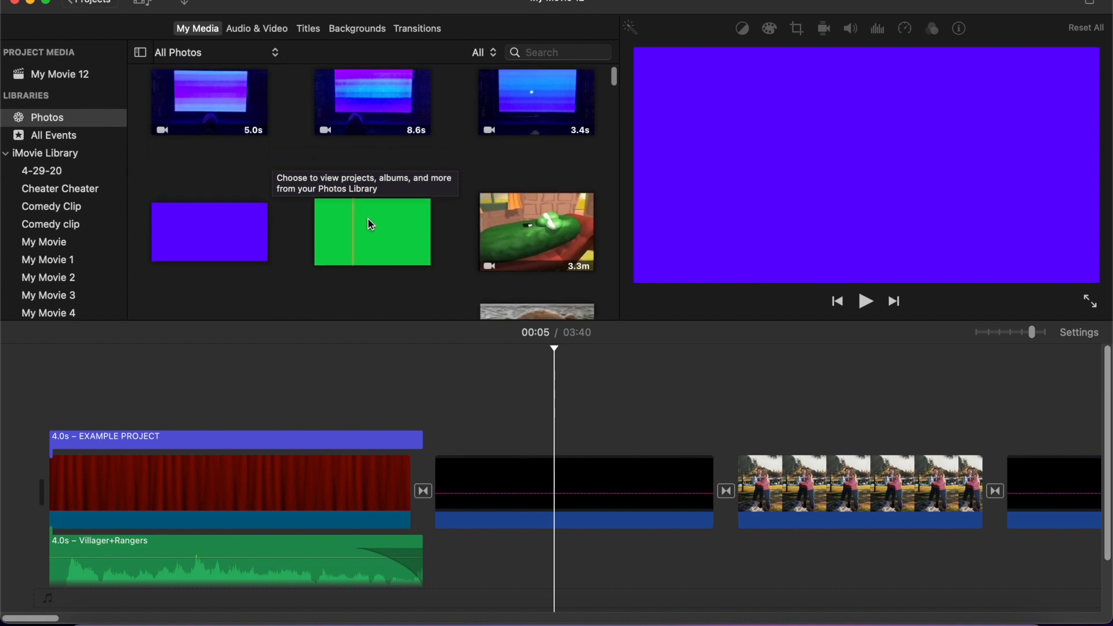
pyautogui.scroll(-8, 343, 258)
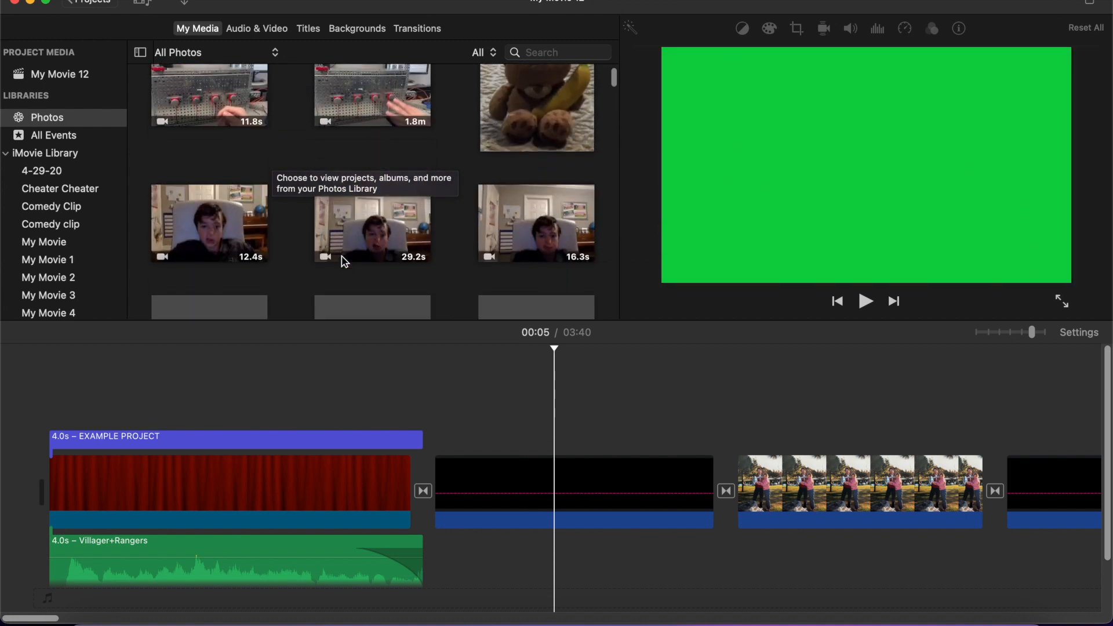
pyautogui.scroll(-10, 524, 100)
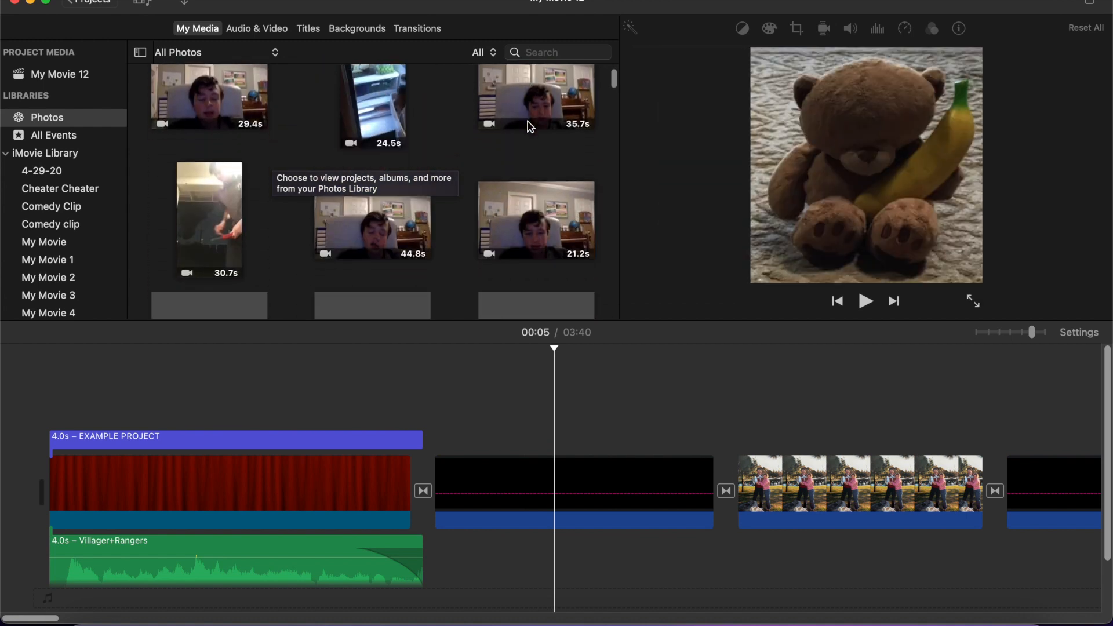
pyautogui.scroll(-10, 530, 126)
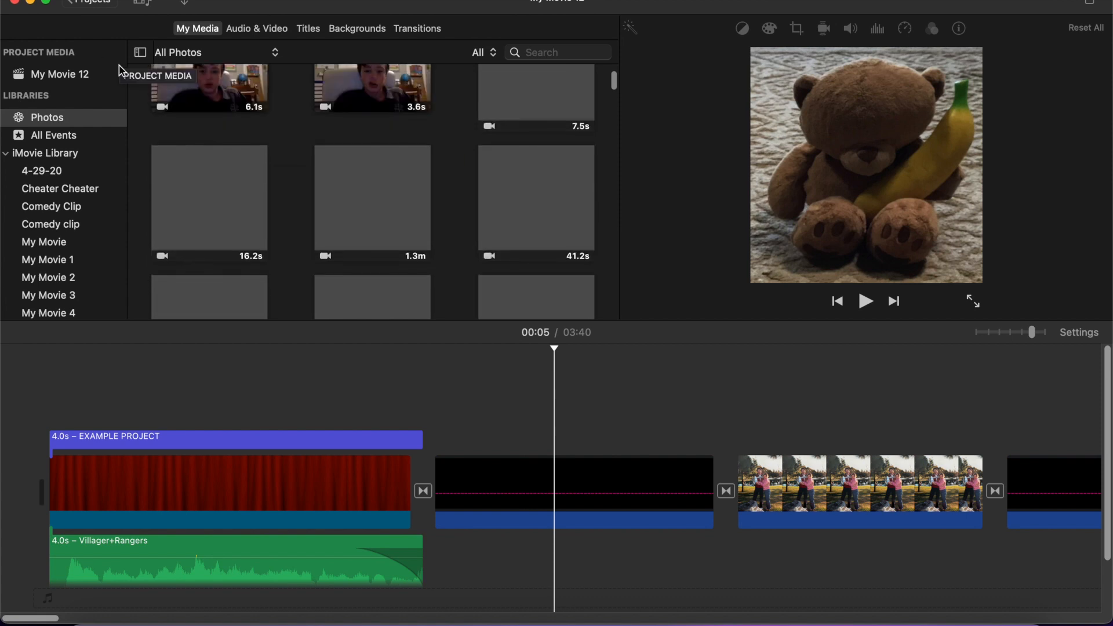
pyautogui.scroll(-10, 241, 221)
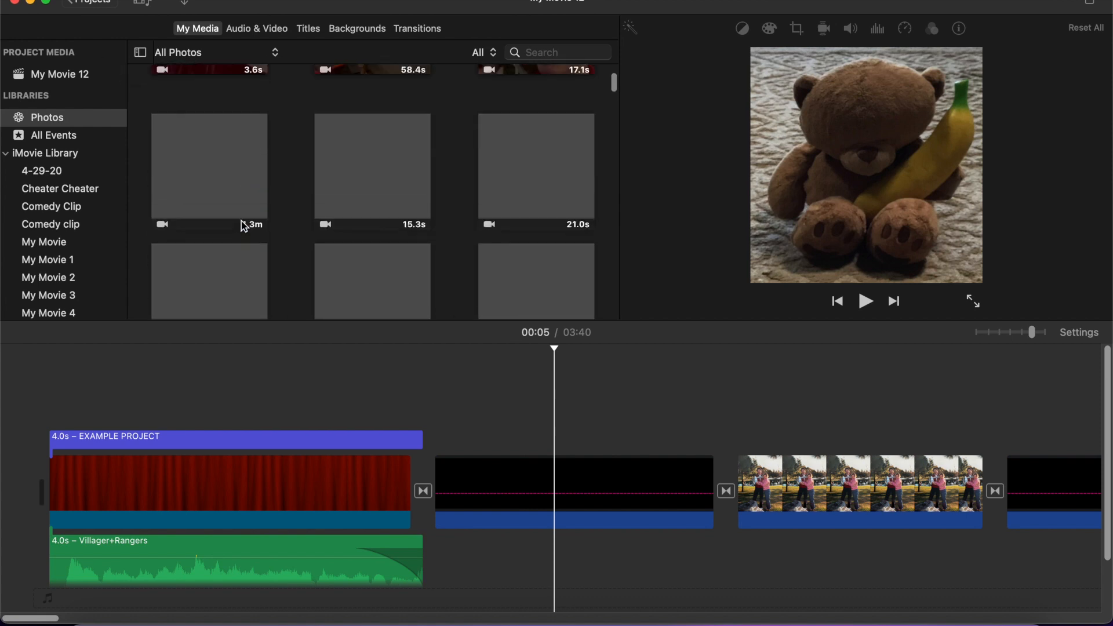
pyautogui.click(485, 52)
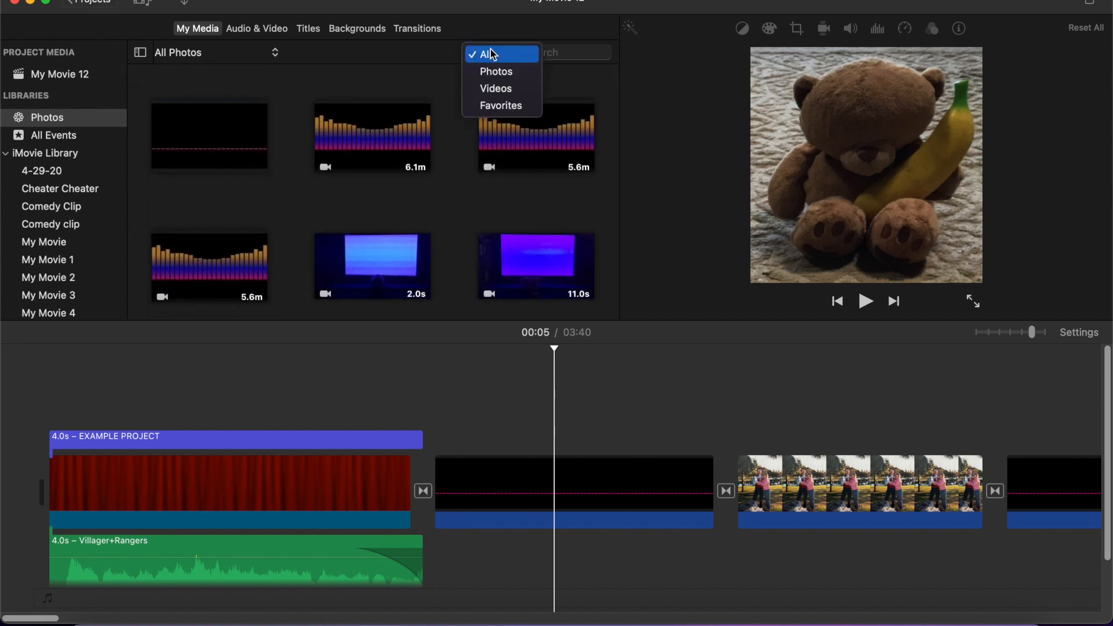
pyautogui.click(410, 77)
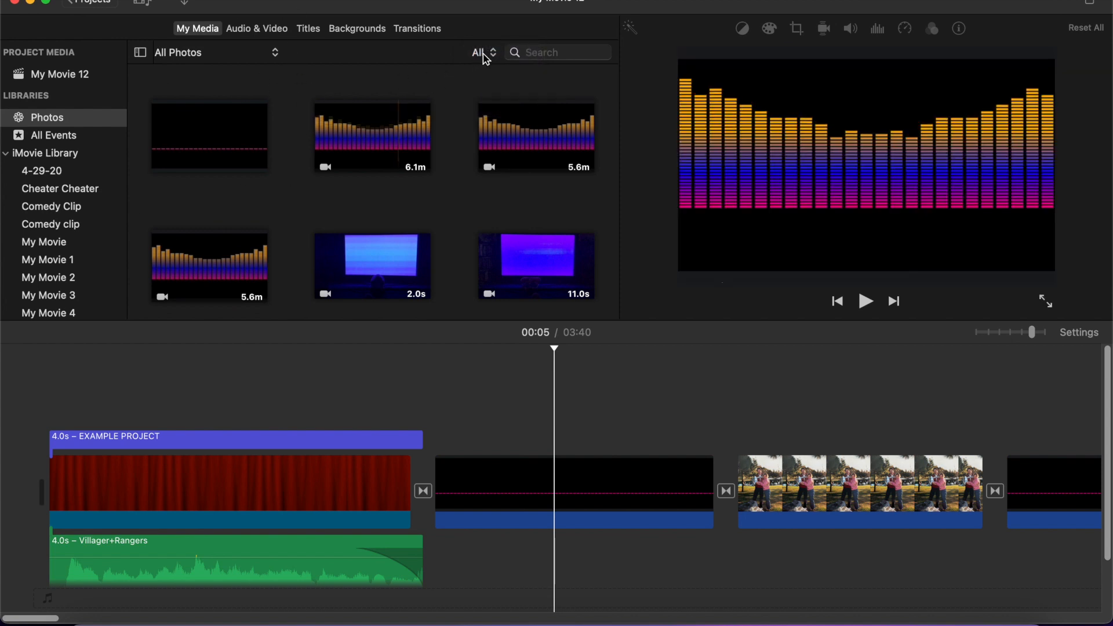
pyautogui.click(485, 52)
pyautogui.click(412, 61)
# Return to the projects overview and start sharing My Movie 12 as a file.
pyautogui.click(86, 4)
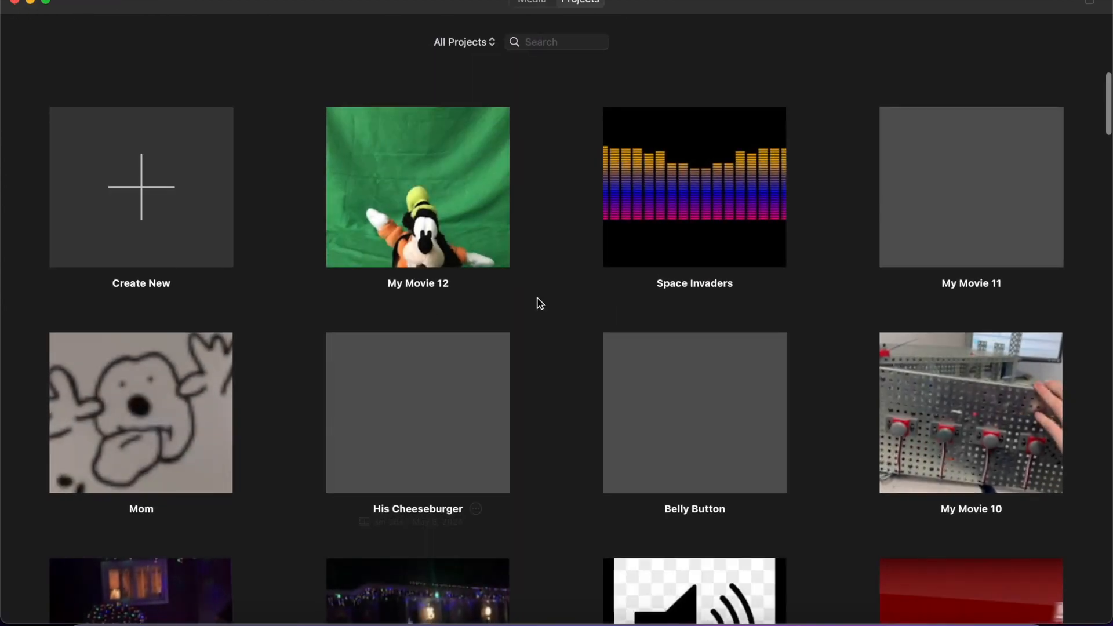
pyautogui.moveTo(462, 284)
pyautogui.click(461, 284)
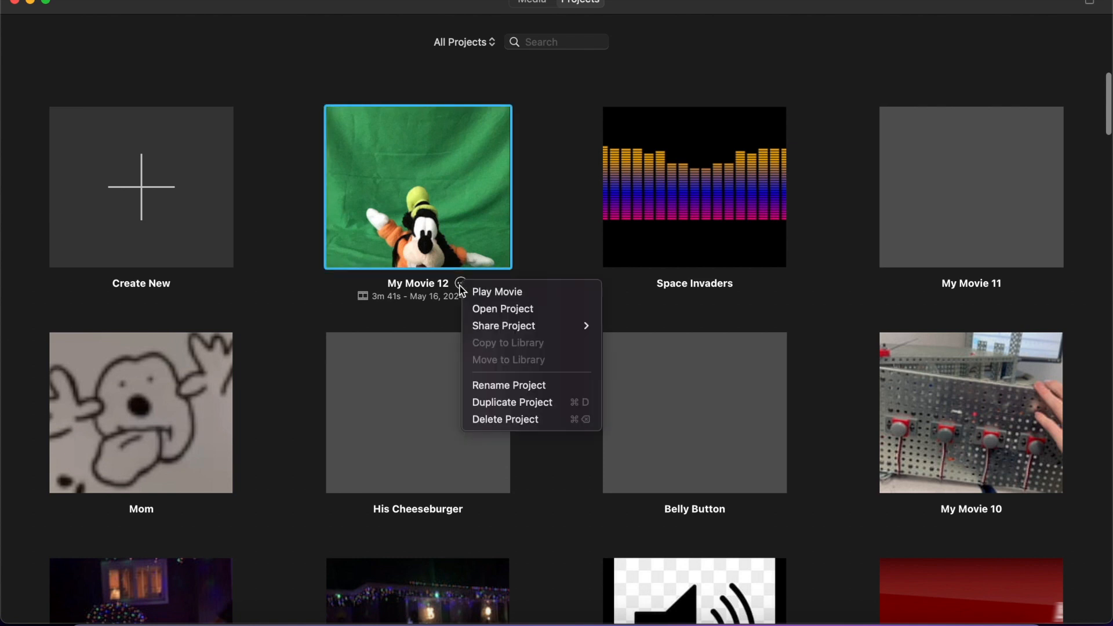
pyautogui.moveTo(592, 328)
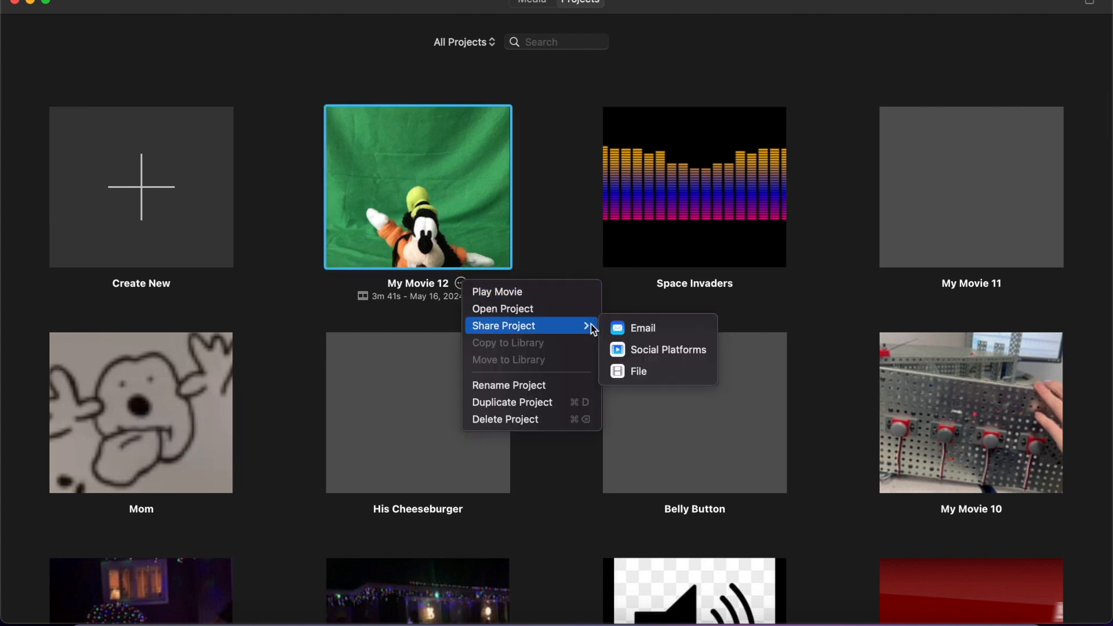
pyautogui.click(635, 373)
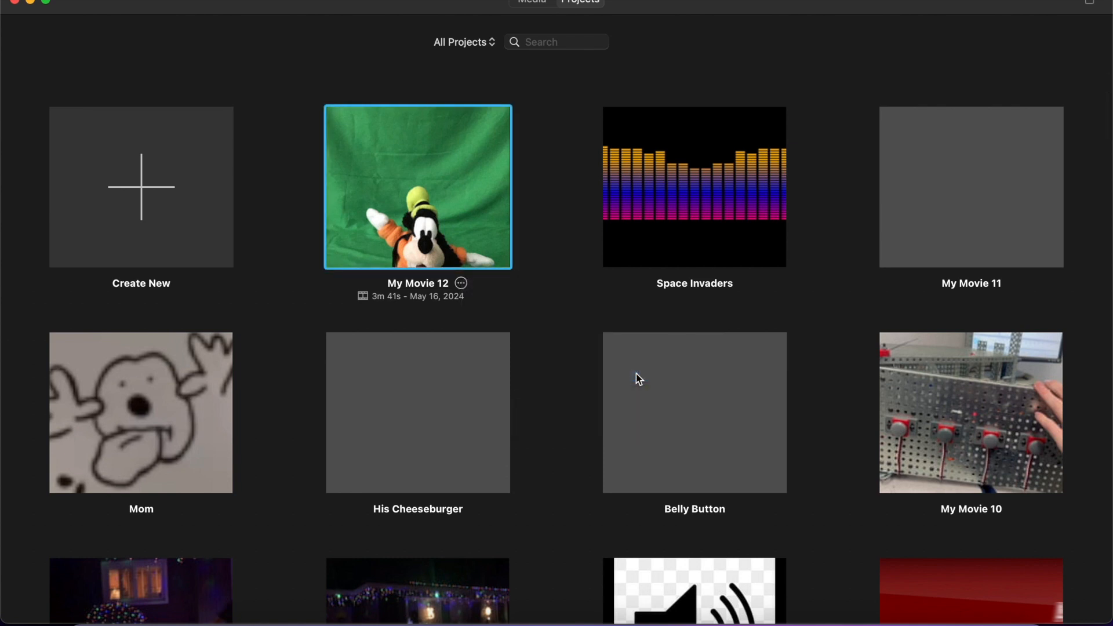
# Replace the export description with "Description" and clear the iMovie tag, keeping the title My Movie 12.
pyautogui.moveTo(698, 104); pyautogui.dragTo(466, 110)
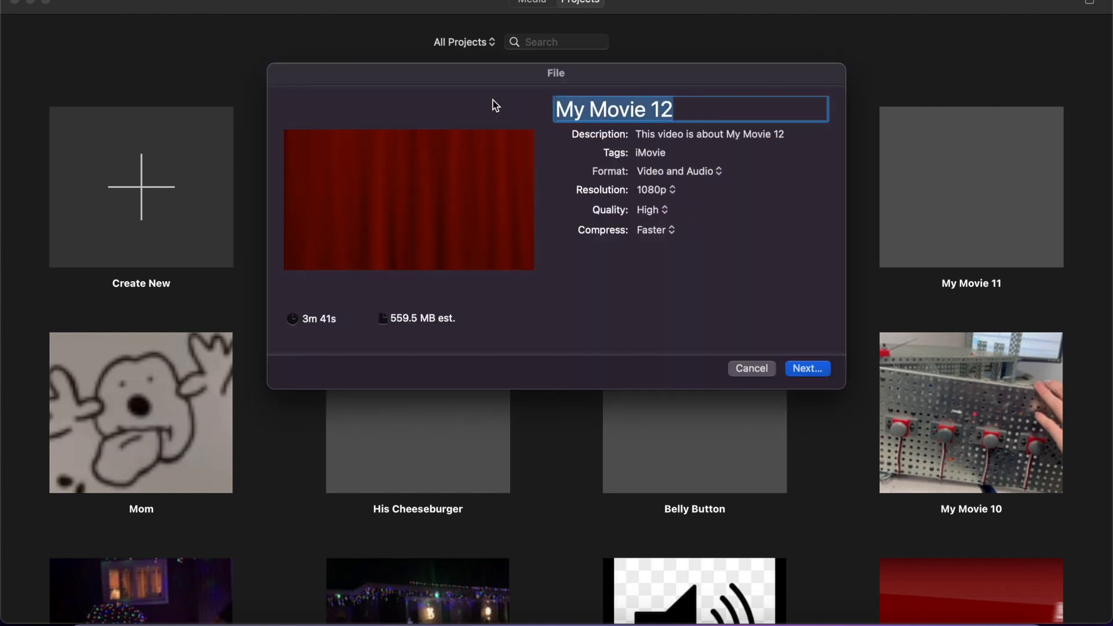
pyautogui.click(690, 114)
pyautogui.click(755, 136)
pyautogui.moveTo(755, 137); pyautogui.dragTo(611, 136)
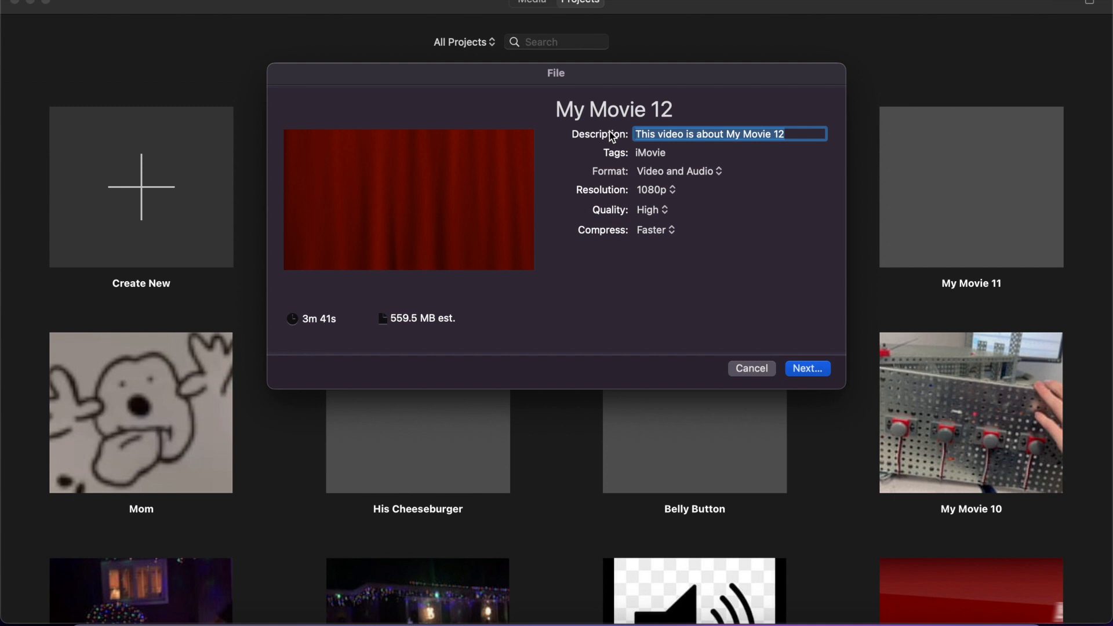
pyautogui.press('BackSpace')
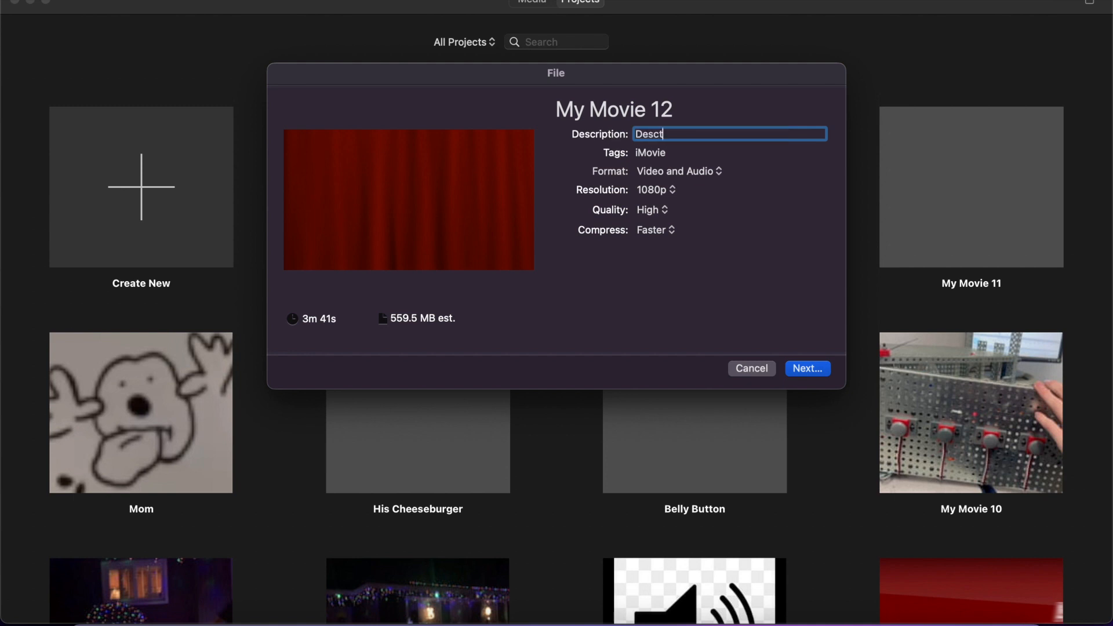
pyautogui.write('Description')
pyautogui.click(693, 152)
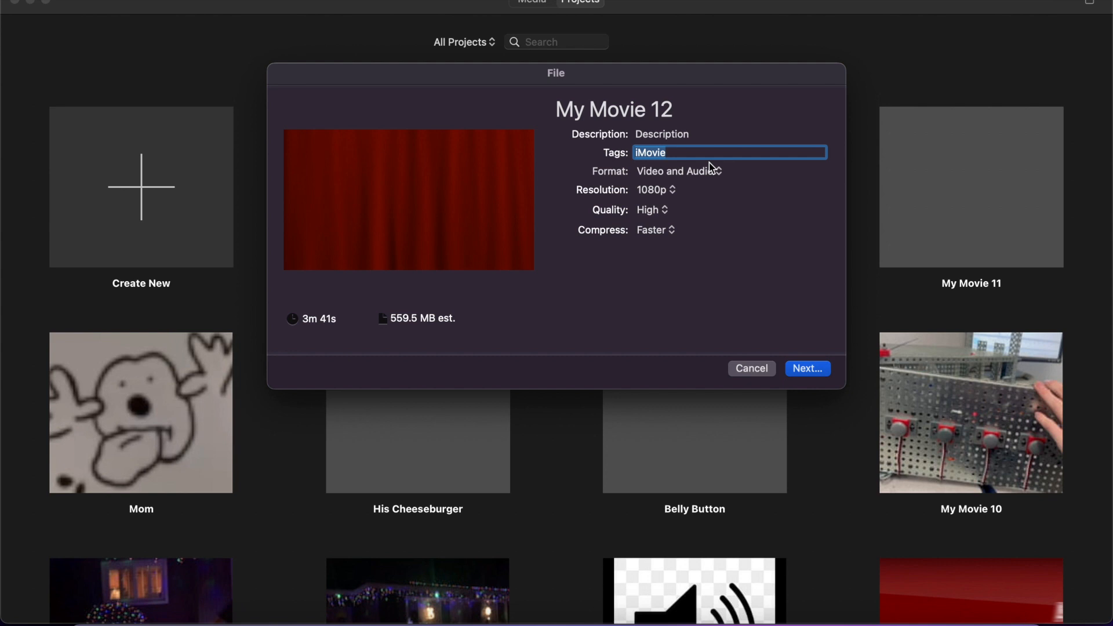
pyautogui.press('BackSpace')
# Keep the export resolution at 1080p and proceed to choosing the save location.
pyautogui.click(671, 190)
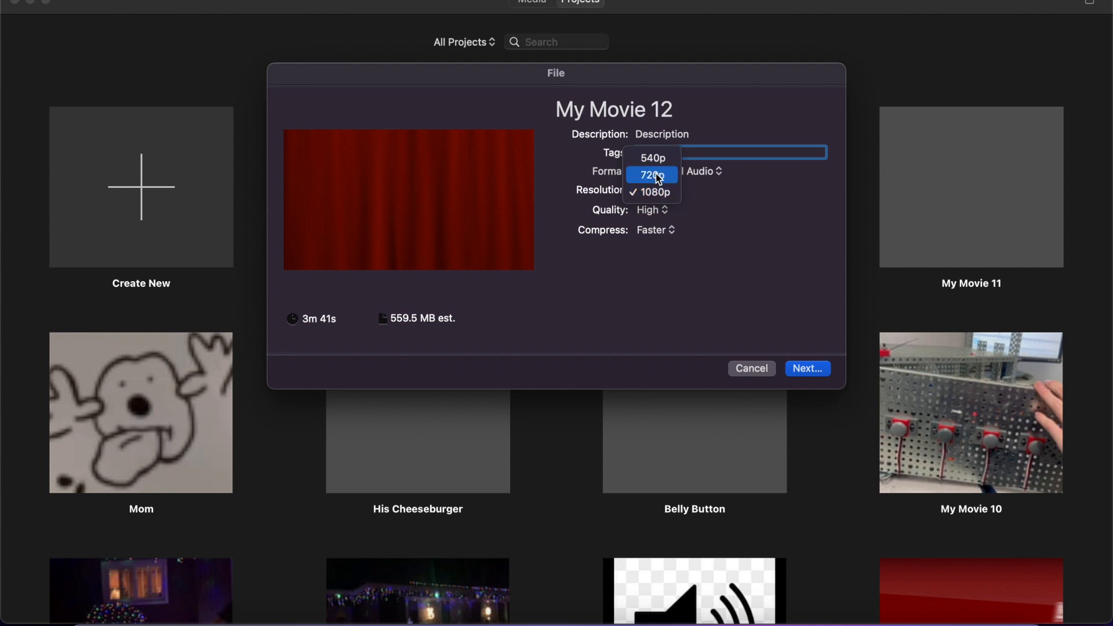
pyautogui.click(644, 195)
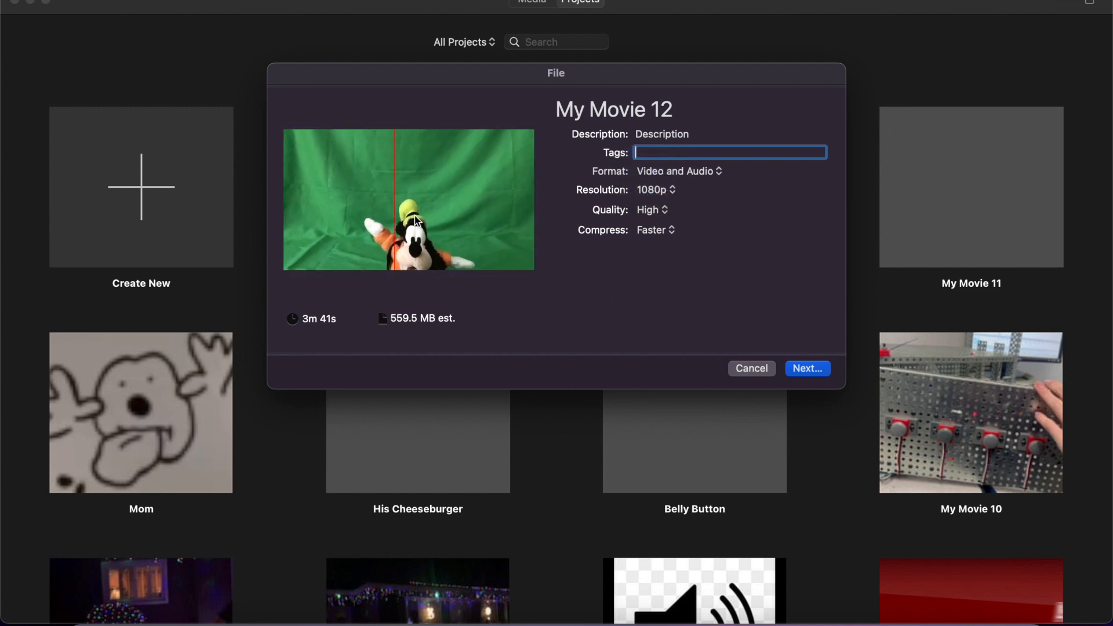
pyautogui.click(658, 191)
pyautogui.click(605, 318)
pyautogui.click(805, 370)
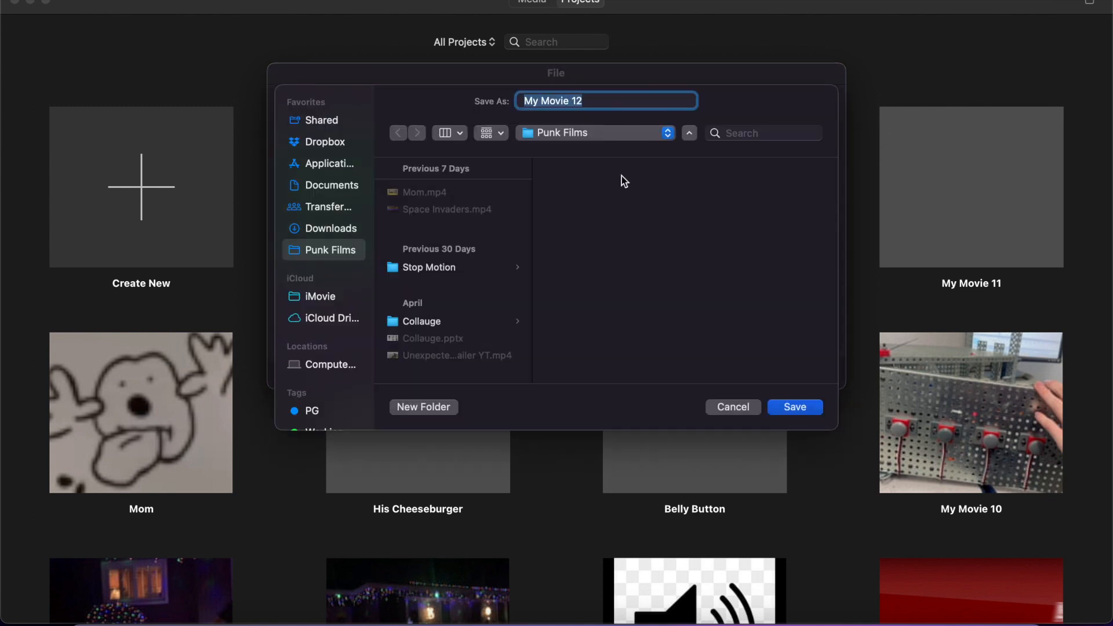
# Browse the available save folders and choose Desktop as the location for the My Movie 12 file.
pyautogui.click(323, 228)
pyautogui.click(323, 141)
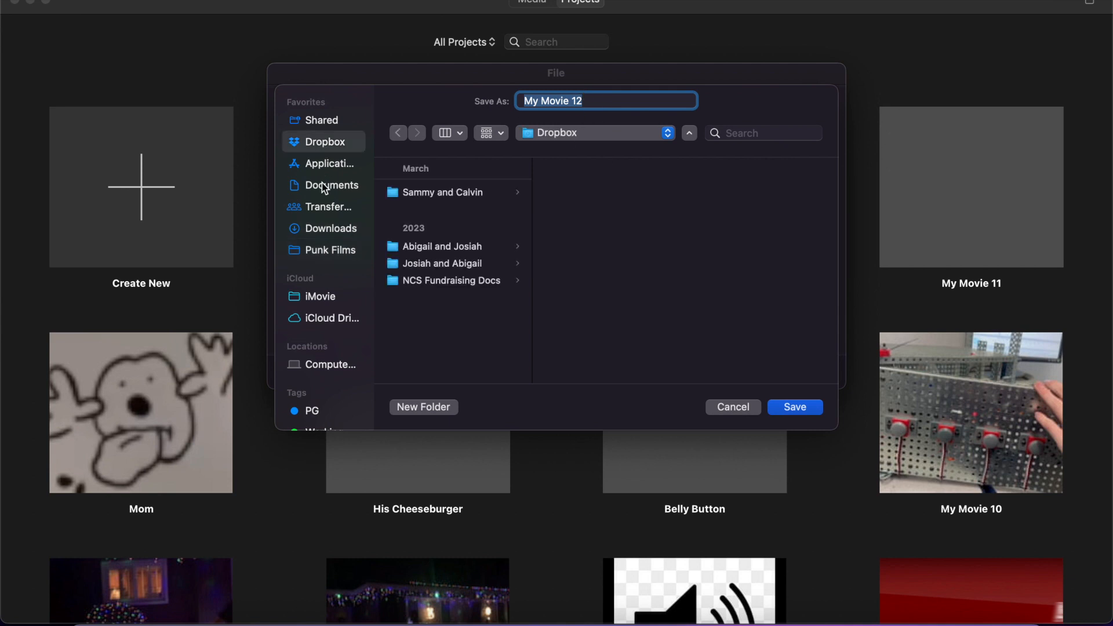
pyautogui.click(322, 185)
pyautogui.click(322, 206)
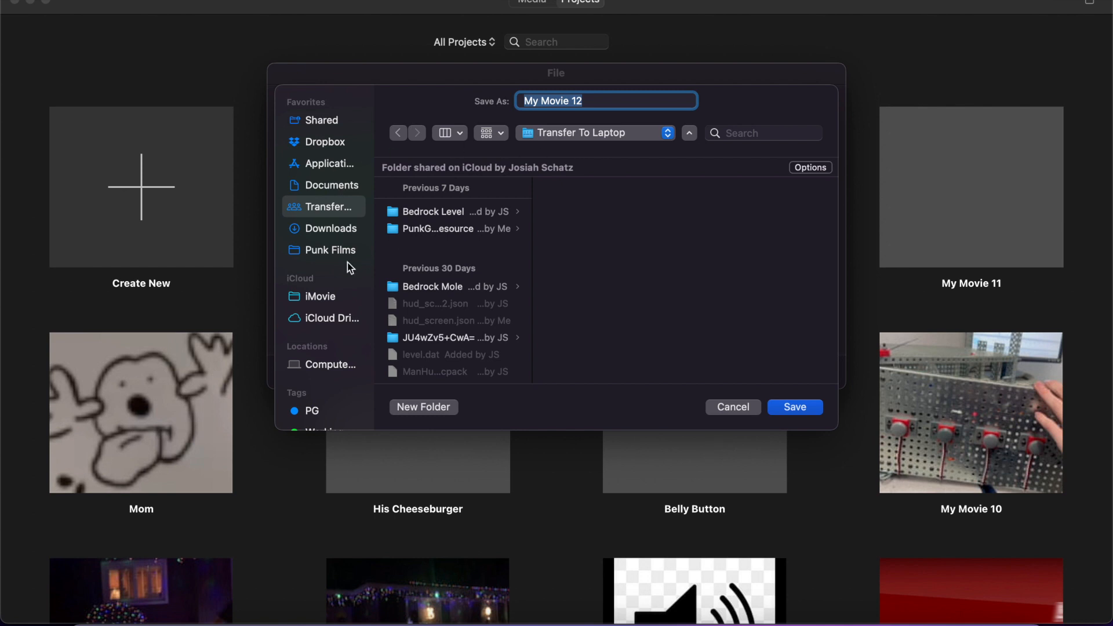
pyautogui.click(336, 250)
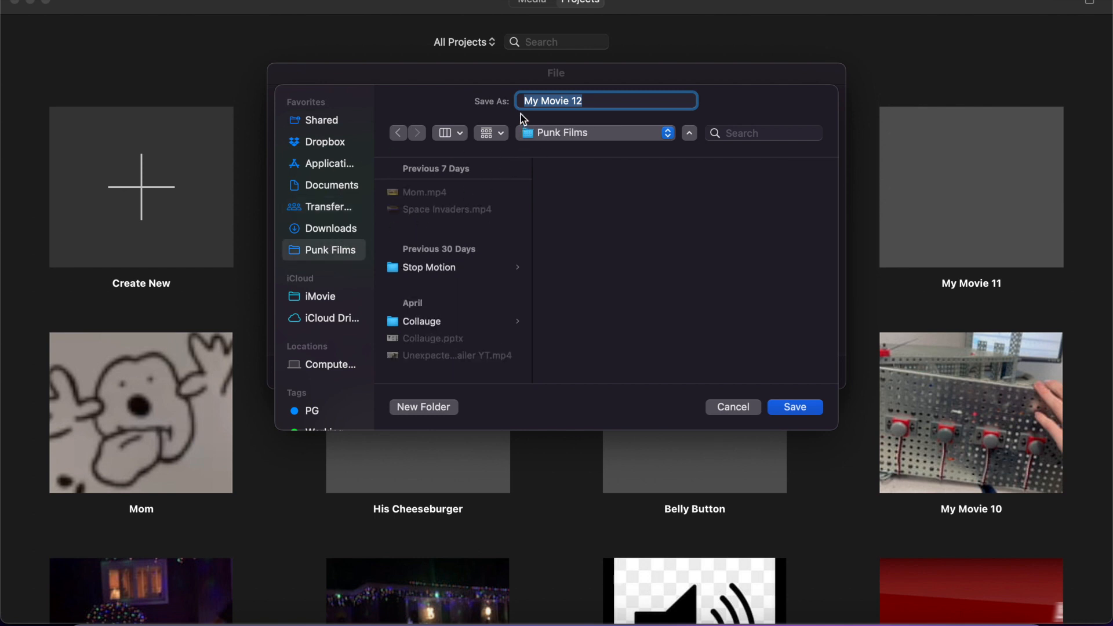
pyautogui.click(617, 134)
pyautogui.click(582, 167)
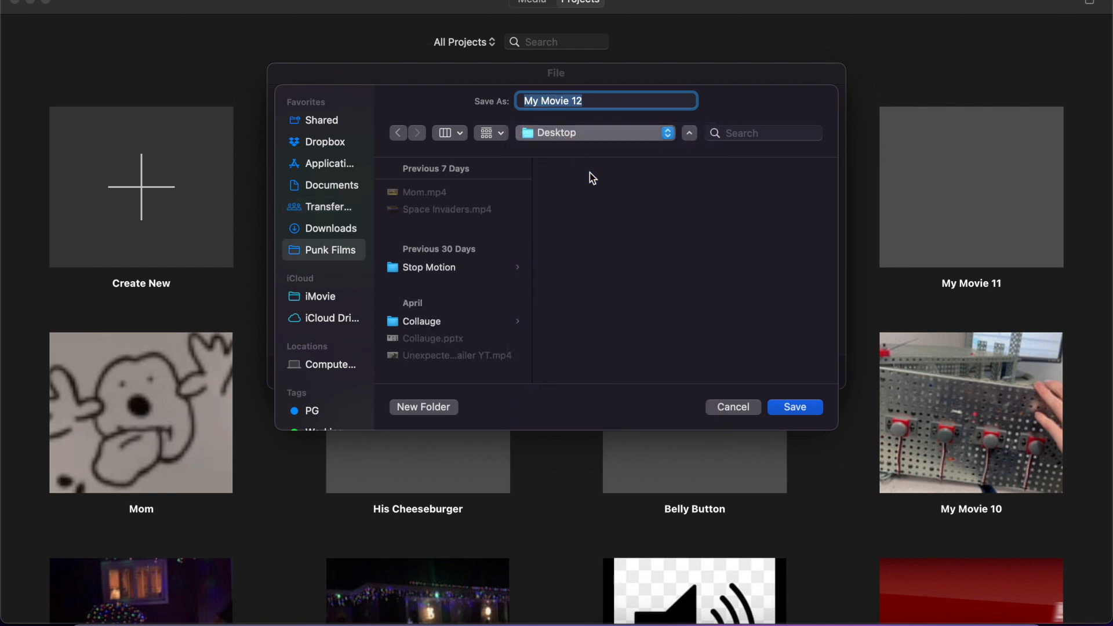
# Save the My Movie 12 export to Desktop and check the export's progress until it finishes.
pyautogui.click(809, 411)
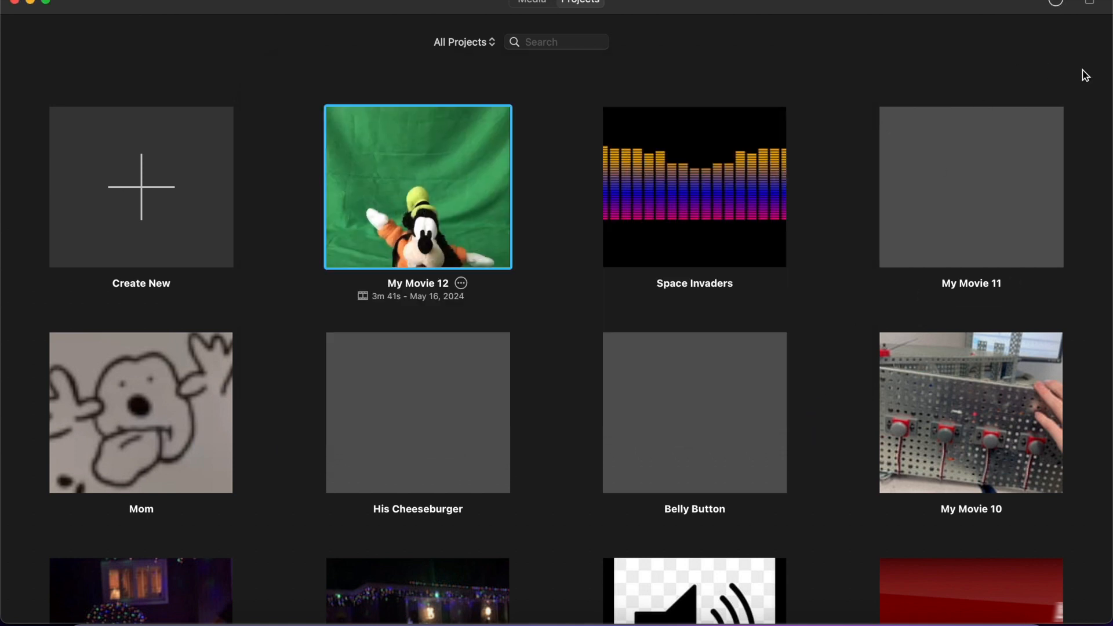
pyautogui.click(1057, 4)
pyautogui.click(1070, 0)
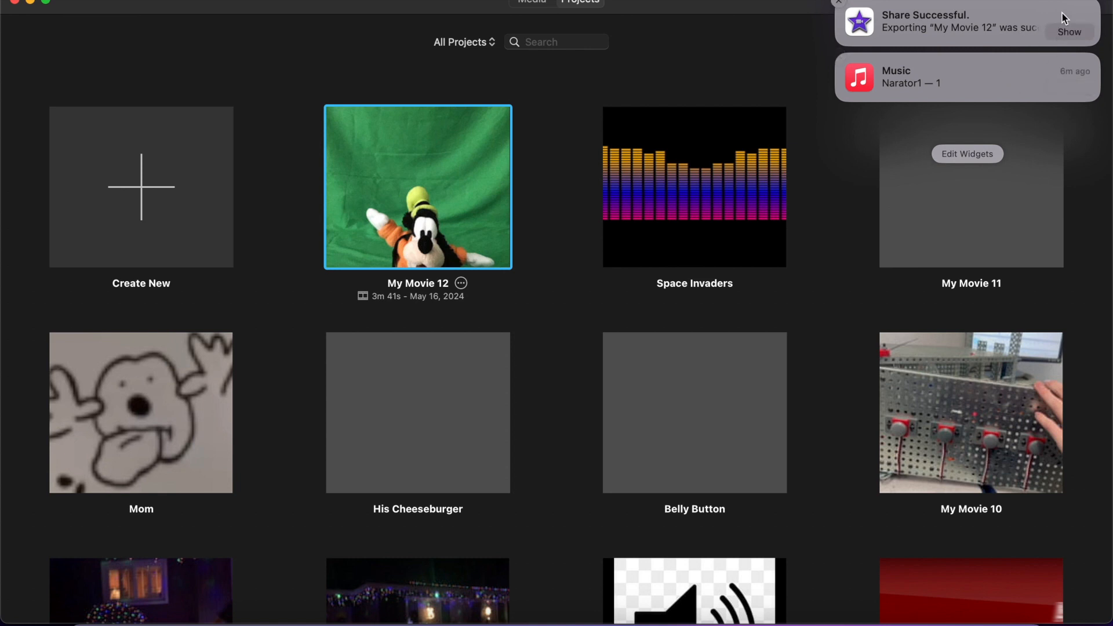
pyautogui.click(762, 39)
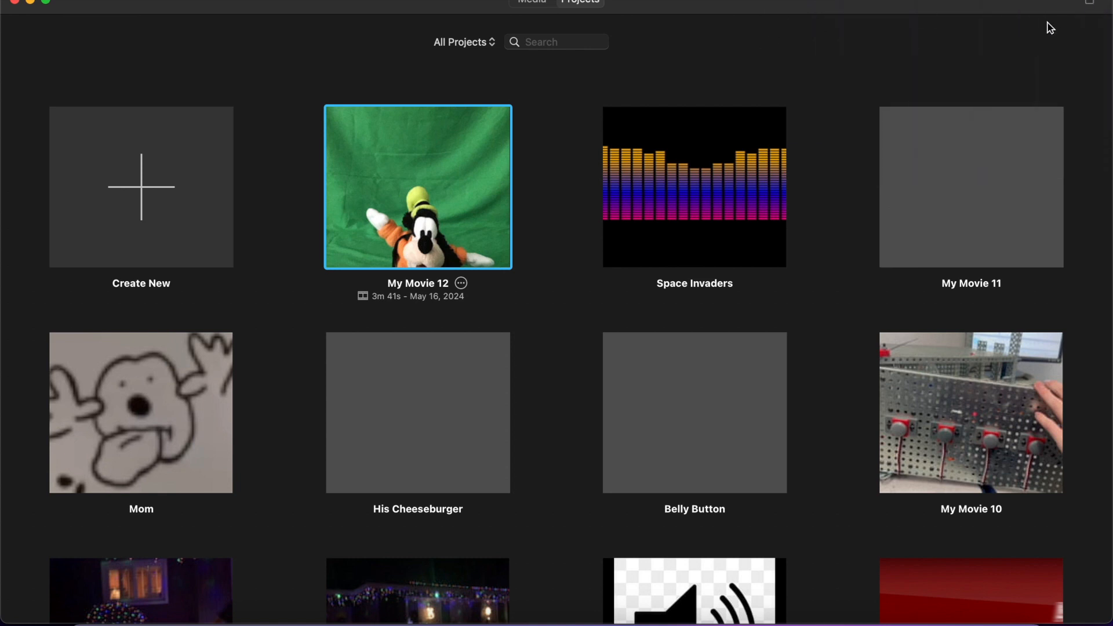
# Close the iMovie window and open the exported My Movie 12.mp4 from the desktop.
pyautogui.click(16, 6)
pyautogui.moveTo(692, 510)
pyautogui.doubleClick(688, 521)
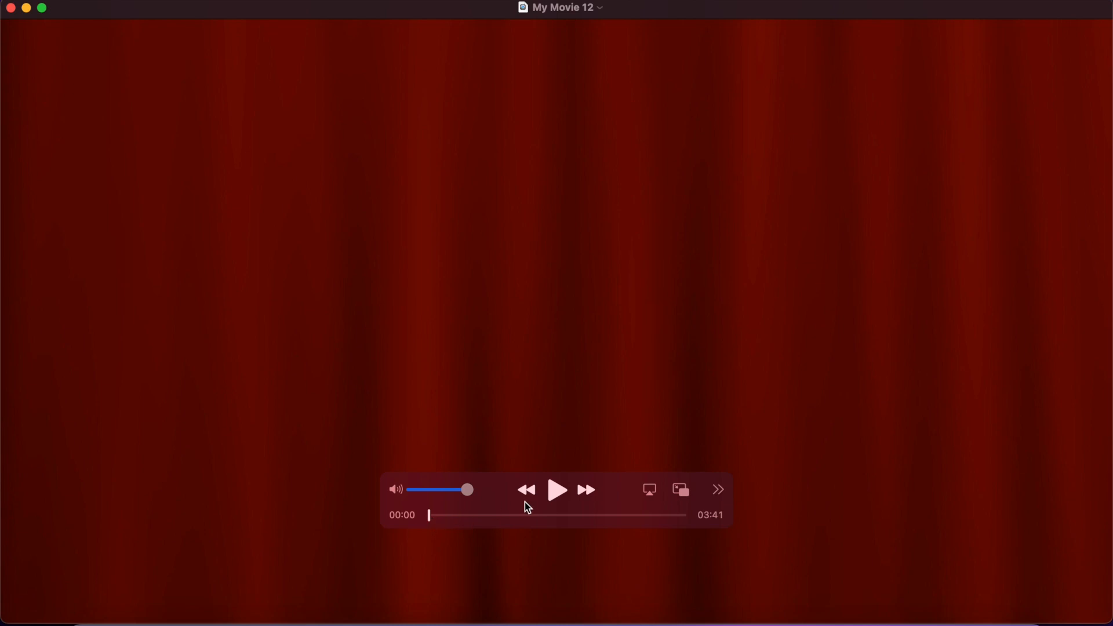
# Play the exported movie from the beginning, skip to its end to check it, and close the video.
pyautogui.click(556, 493)
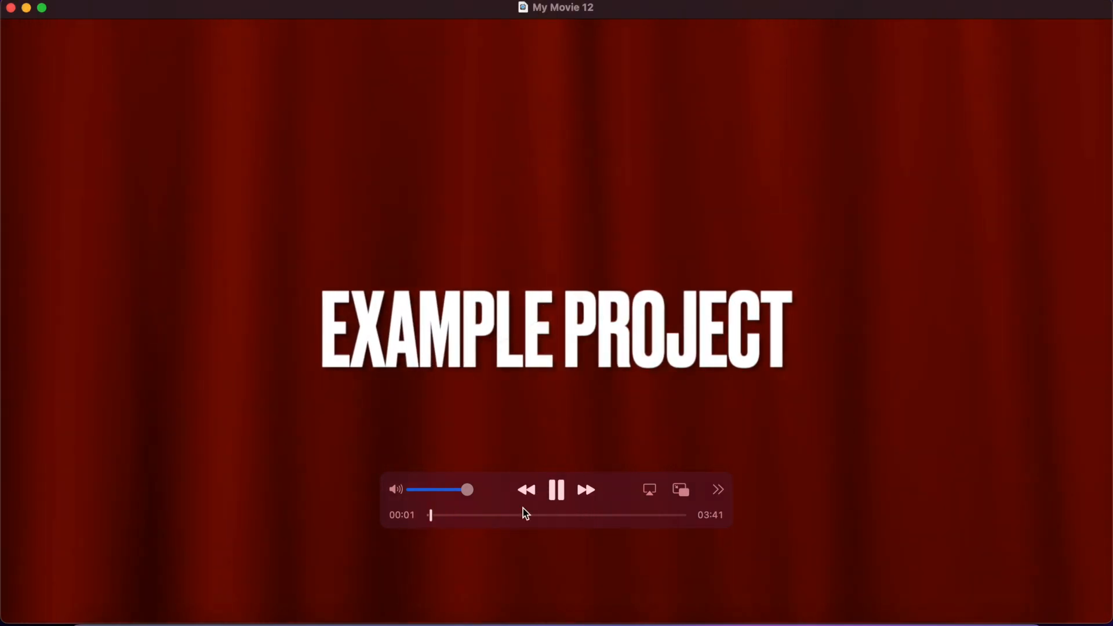
pyautogui.moveTo(432, 517); pyautogui.dragTo(715, 506)
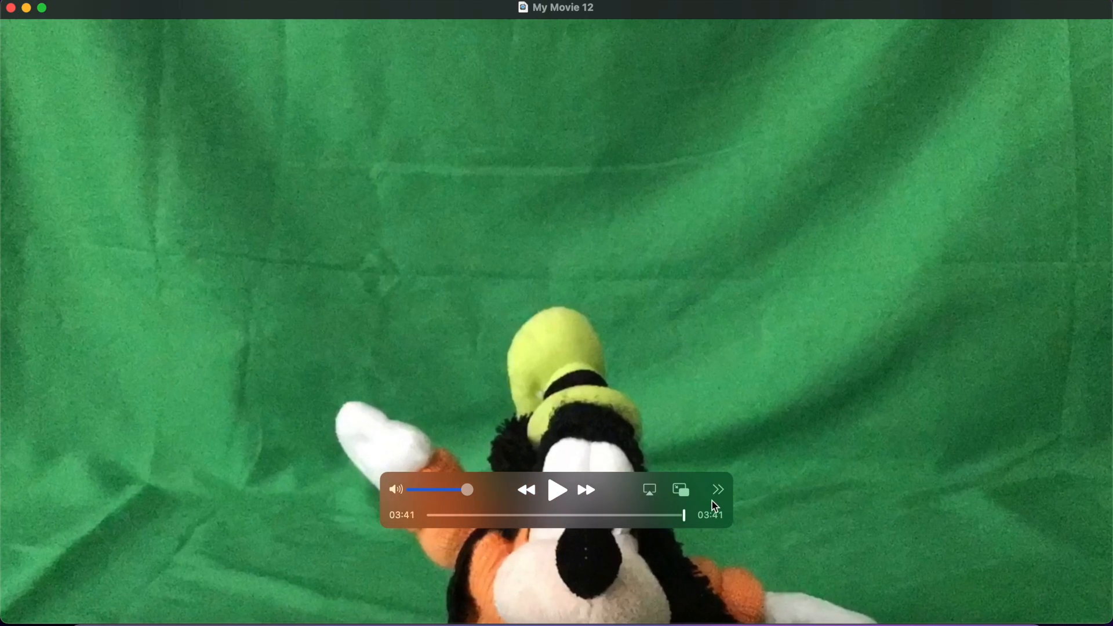
pyautogui.click(10, 8)
pyautogui.click(332, 199)
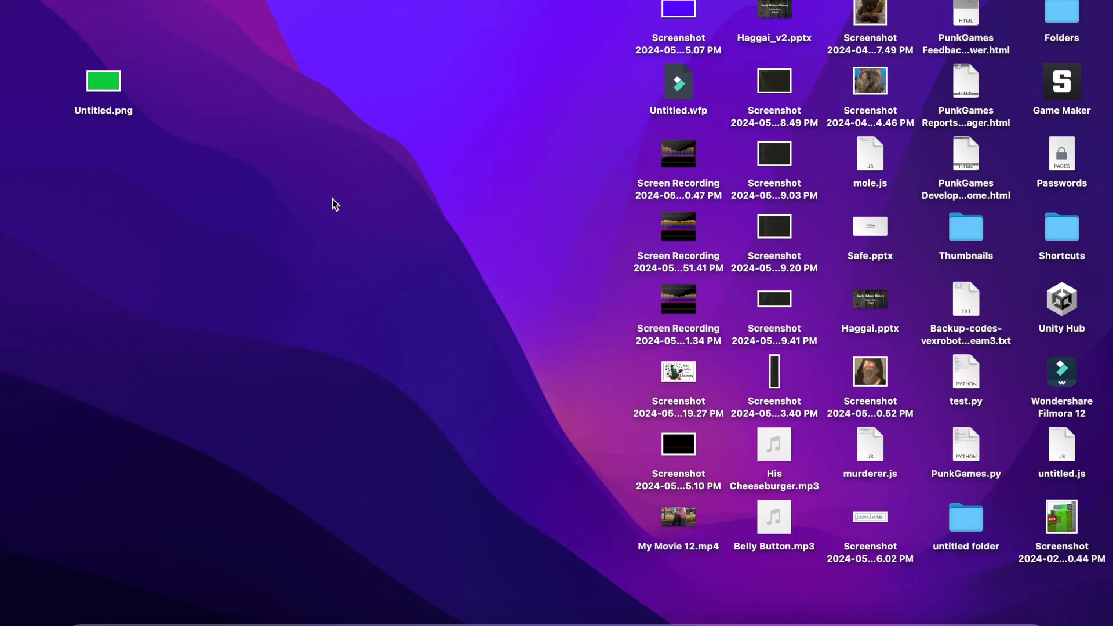